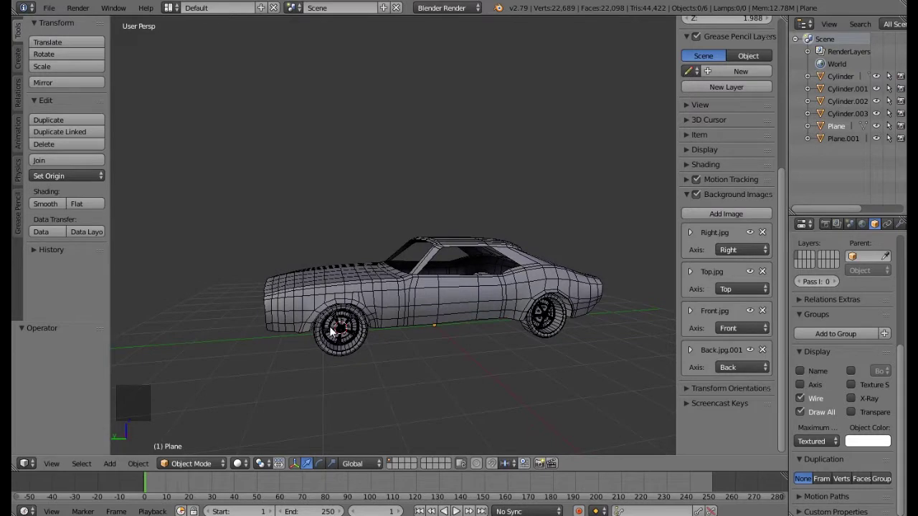
# Switch to the Car Pics folder and view reference images Pic 4 and Pic 5 to examine the car's rear end.
pyautogui.moveTo(485, 334); pyautogui.dragTo(405, 333, button='middle')
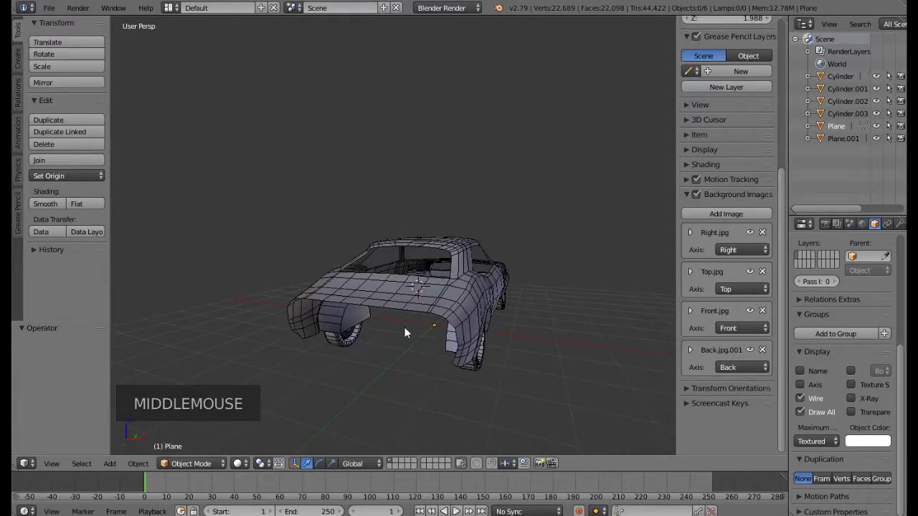
pyautogui.moveTo(341, 309); pyautogui.dragTo(326, 313, button='middle')
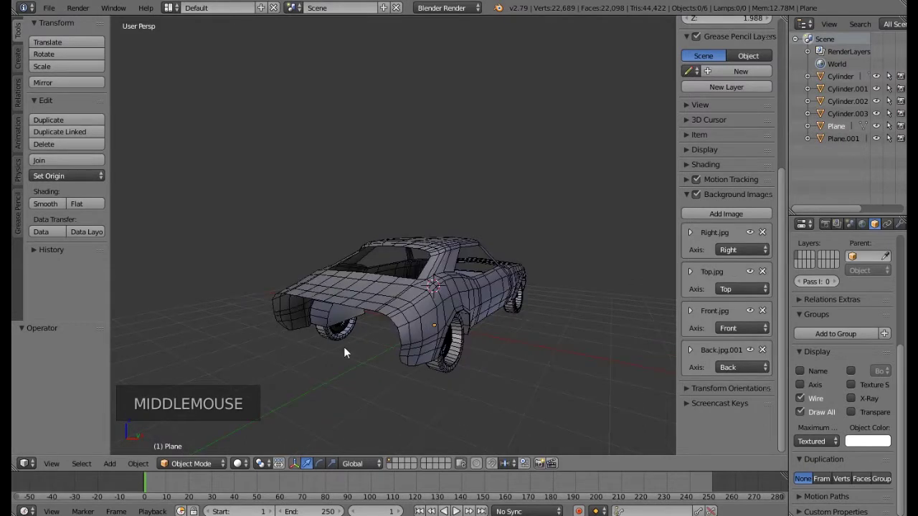
pyautogui.moveTo(400, 344)
pyautogui.mouseDown(button='middle')
pyautogui.moveTo(427, 323)
pyautogui.moveTo(393, 343)
pyautogui.mouseUp(button='middle')
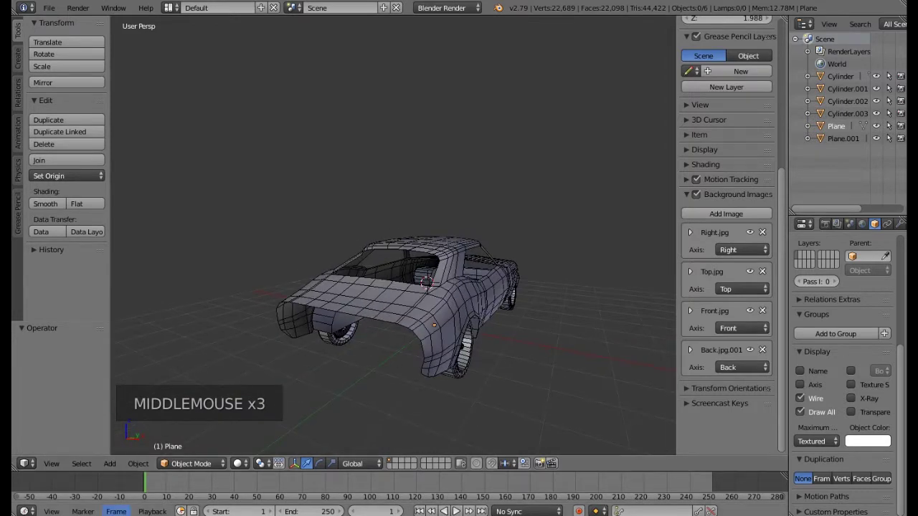
pyautogui.moveTo(119, 515)
pyautogui.click(99, 476)
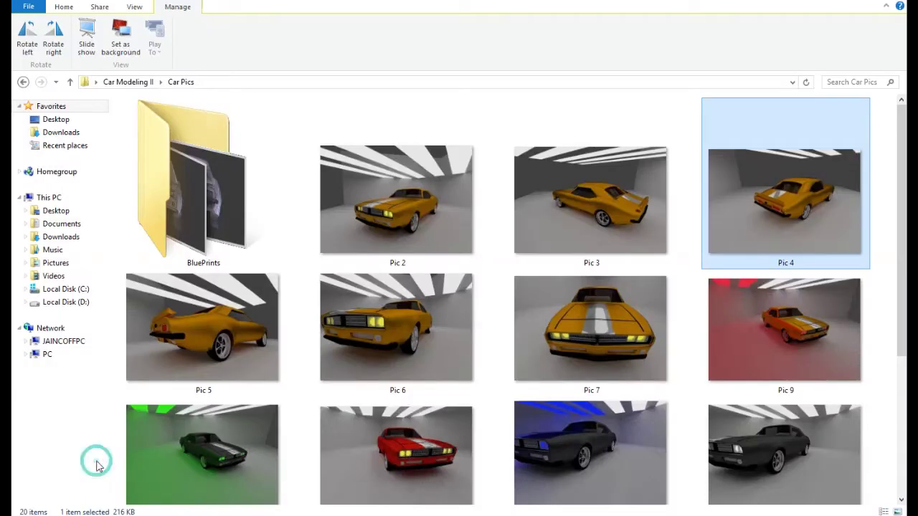
pyautogui.doubleClick(767, 212)
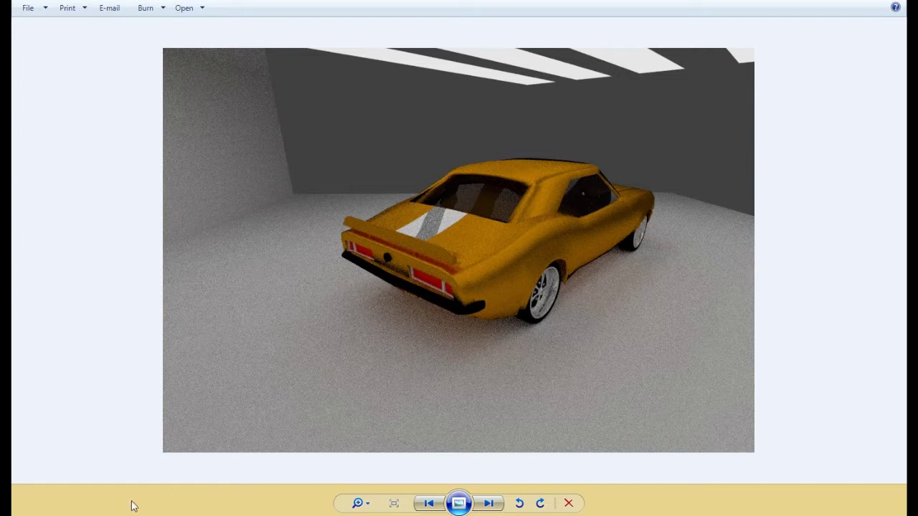
pyautogui.click(95, 472)
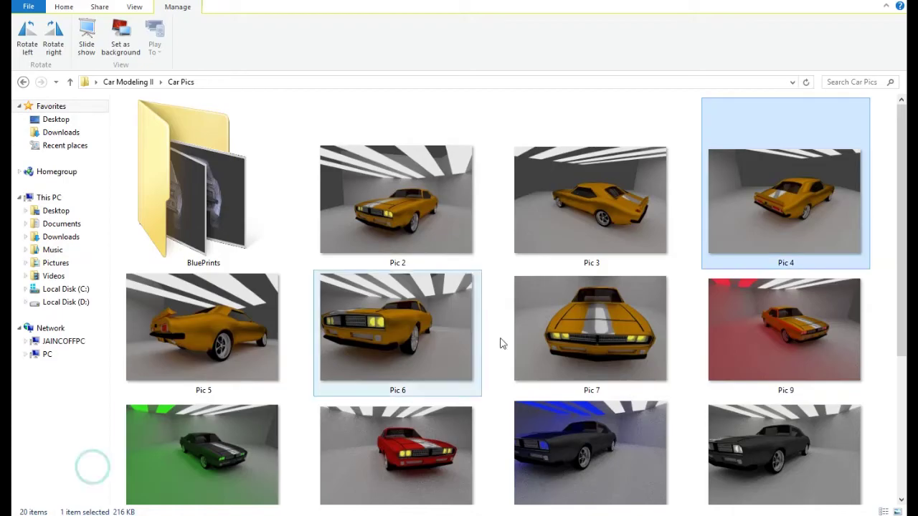
pyautogui.doubleClick(190, 340)
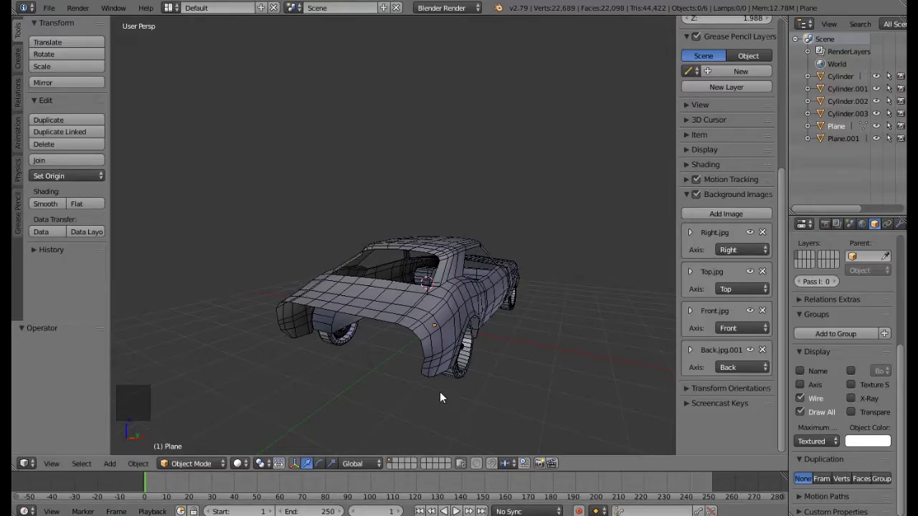
# Select the car body mesh and enter Edit Mode with the open rear end in view.
pyautogui.moveTo(440, 393); pyautogui.dragTo(385, 357, button='middle')
pyautogui.scroll(2, 349, 326)
pyautogui.moveTo(327, 292); pyautogui.dragTo(350, 310, button='middle')
pyautogui.scroll(-1, 349, 309)
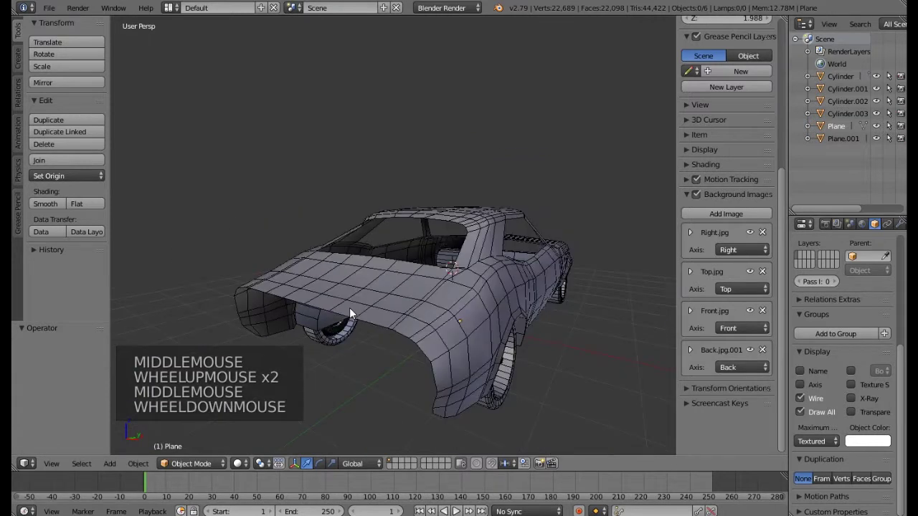
pyautogui.rightClick(412, 293)
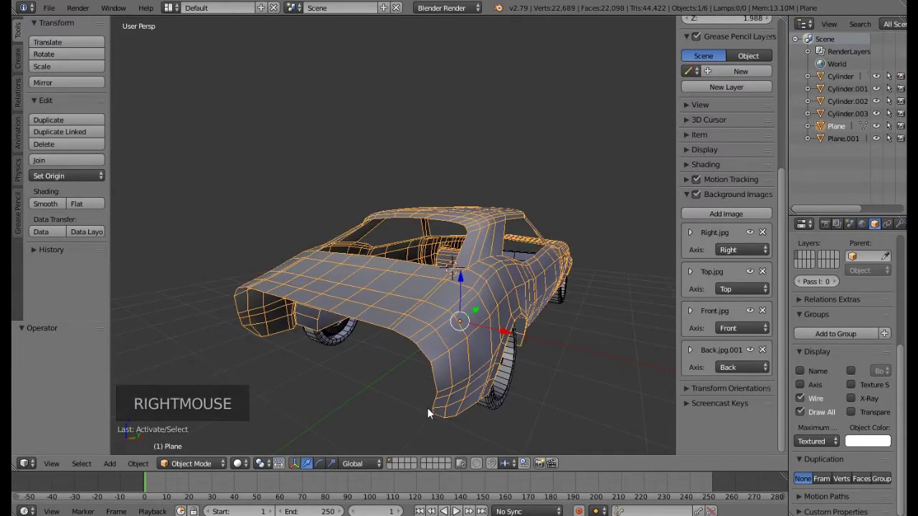
pyautogui.press('Tab')
pyautogui.moveTo(432, 411); pyautogui.dragTo(429, 406, button='middle')
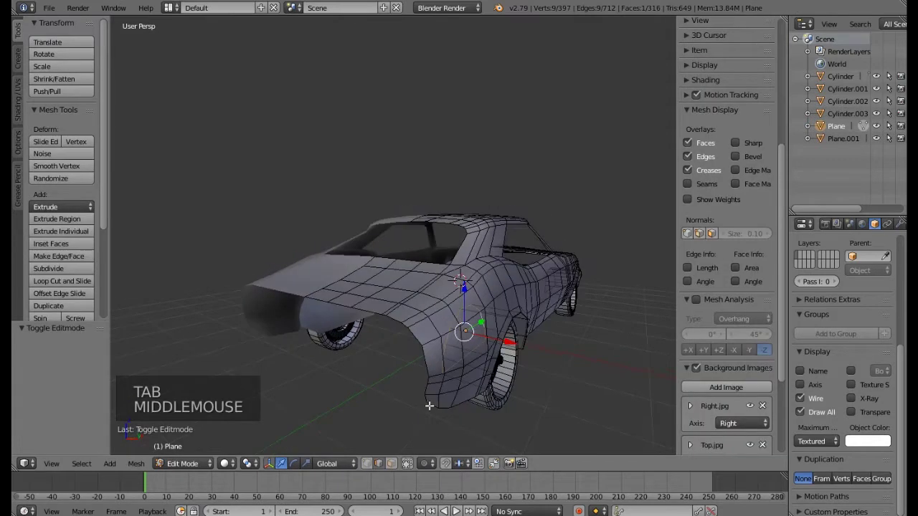
# Select the chain of border vertices running up the open rear edge of the fender, from its lower corner towards the trunk.
pyautogui.rightClick(423, 396)
pyautogui.keyDown('shift'); pyautogui.rightClick(424, 389); pyautogui.keyUp('shift')
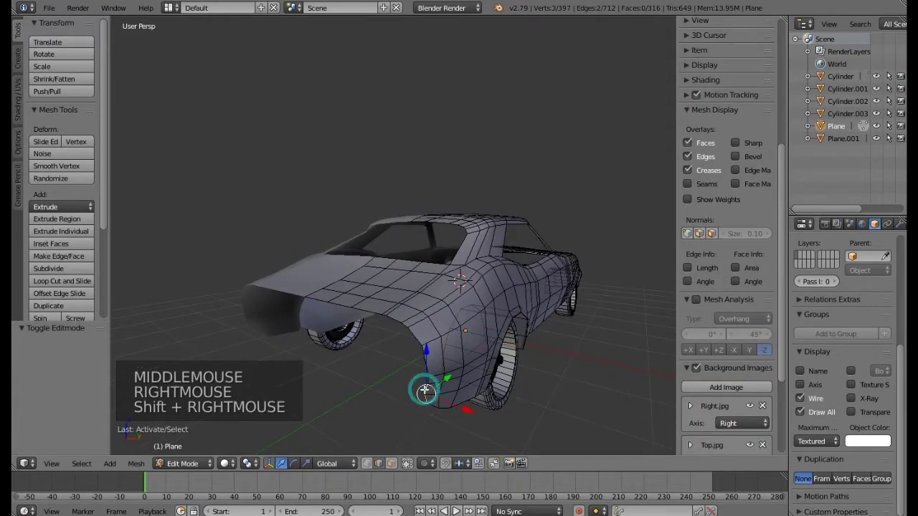
pyautogui.keyDown('shift'); pyautogui.rightClick(425, 375); pyautogui.keyUp('shift')
pyautogui.keyDown('shift'); pyautogui.rightClick(422, 352); pyautogui.keyUp('shift')
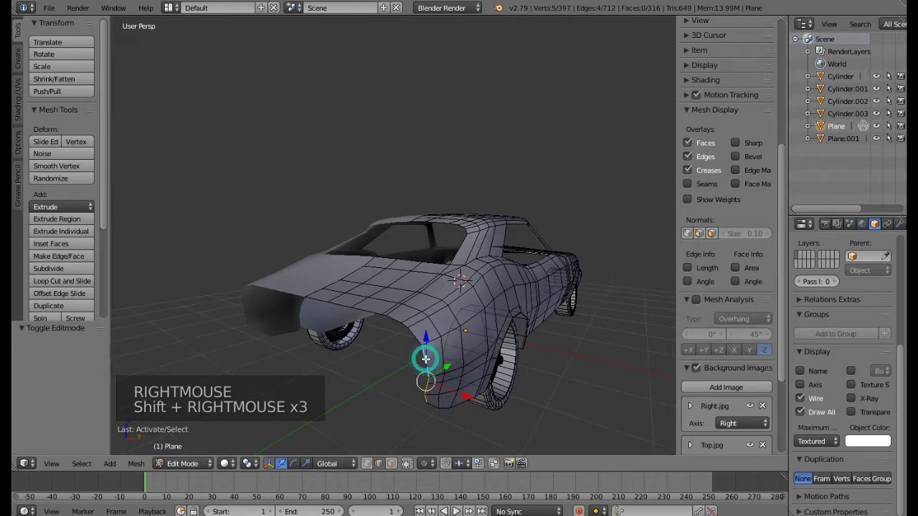
pyautogui.keyDown('shift'); pyautogui.rightClick(418, 338); pyautogui.keyUp('shift')
pyautogui.moveTo(419, 338); pyautogui.dragTo(461, 385, button='middle')
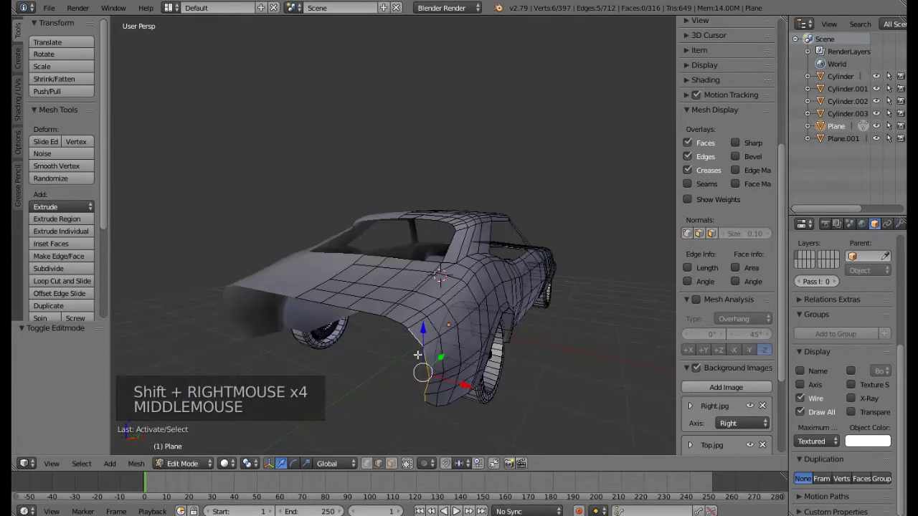
# Turn on snapping and set the snap element to Vertex.
pyautogui.click(444, 464)
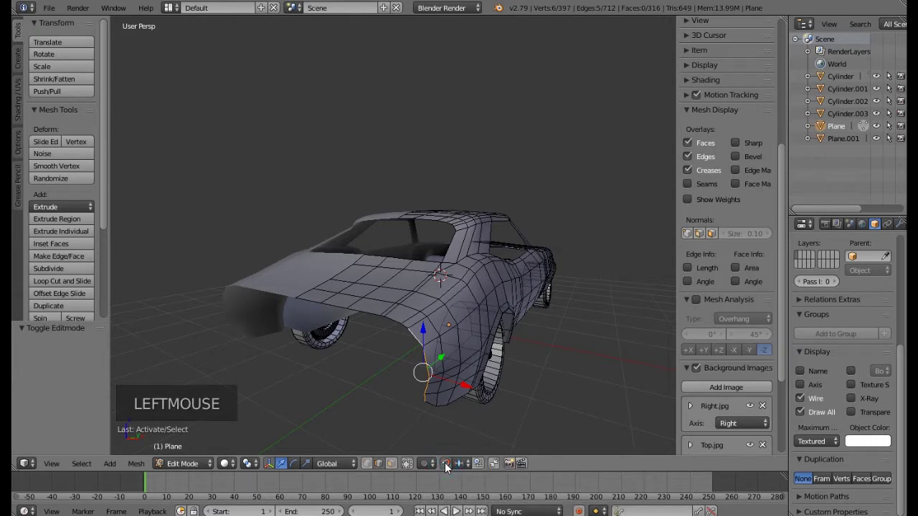
pyautogui.hotkey('shift', 'Tab')
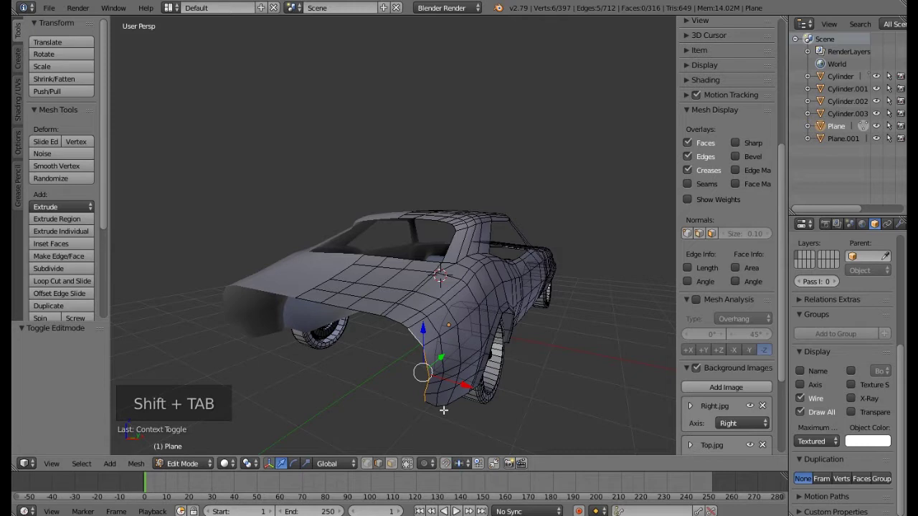
pyautogui.hotkey('shift', 'Tab')
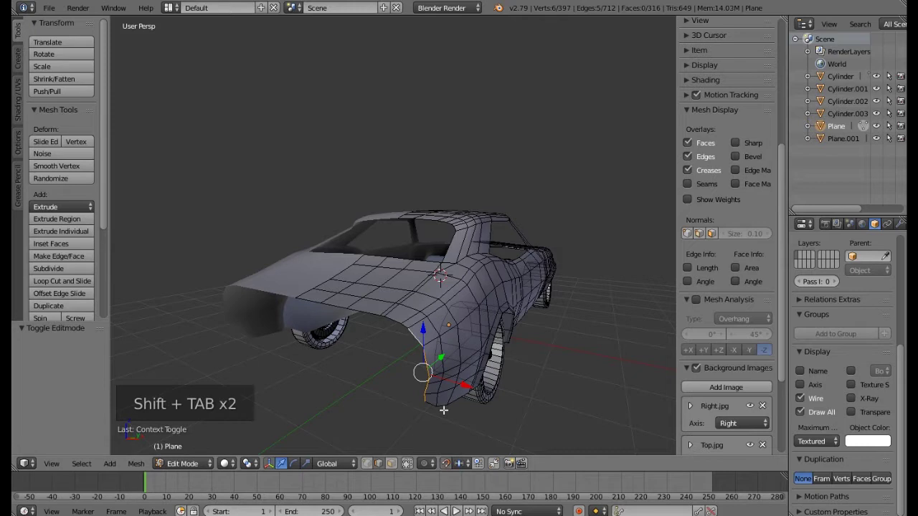
pyautogui.click(467, 465)
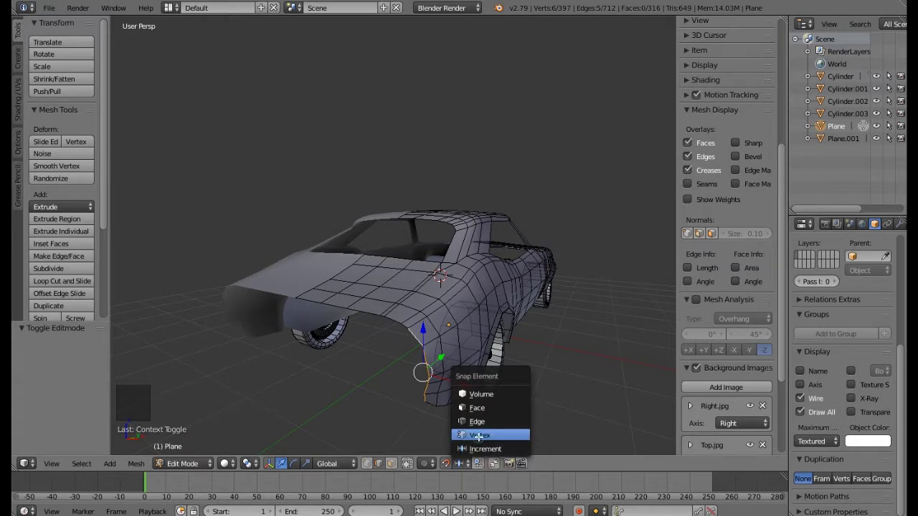
pyautogui.click(479, 436)
# Extrude the selected fender edges inward about 0.069 units, snapping to the next vertex on the trunk's rear border.
pyautogui.moveTo(382, 344)
pyautogui.mouseDown(button='middle')
pyautogui.moveTo(388, 360)
pyautogui.moveTo(378, 355)
pyautogui.mouseUp(button='middle')
pyautogui.scroll(2, 389, 360)
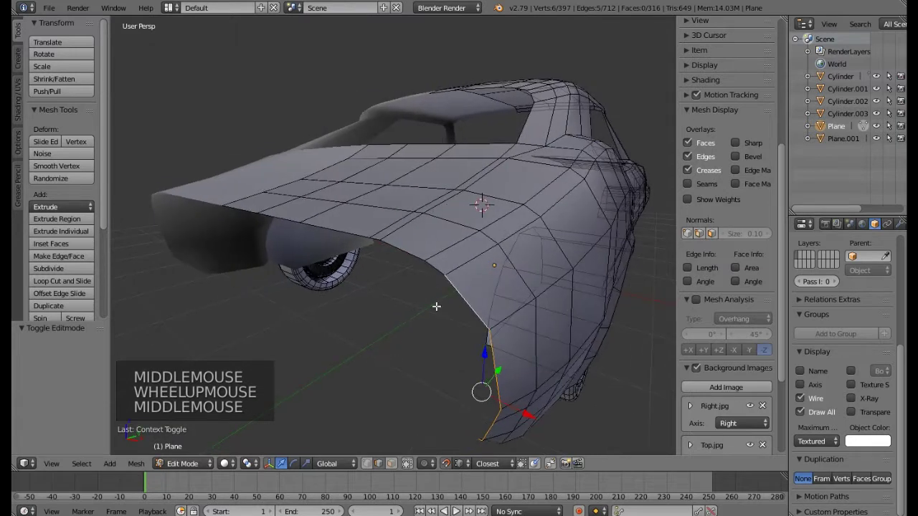
pyautogui.press('e')
pyautogui.press('e')
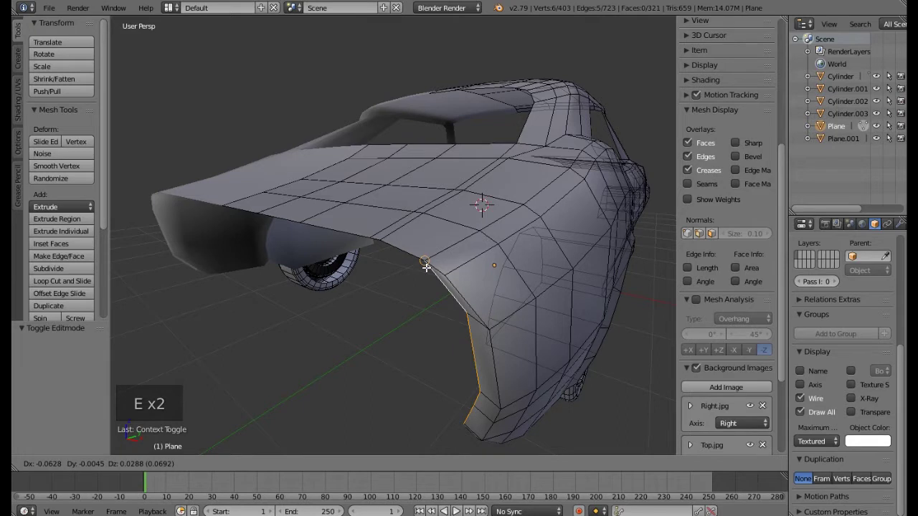
pyautogui.click(426, 268)
# Extrude the rear panel edges further inward about 0.177 units, snapping to the following vertex on the trunk's rear border.
pyautogui.moveTo(438, 332); pyautogui.dragTo(429, 267, button='middle')
pyautogui.press('e')
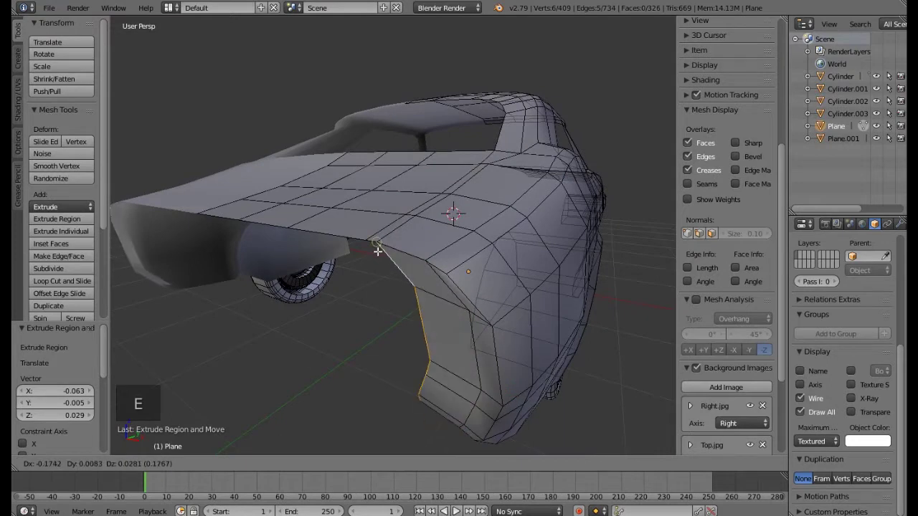
pyautogui.click(379, 248)
pyautogui.scroll(-3, 389, 291)
pyautogui.moveTo(389, 308); pyautogui.dragTo(395, 311, button='middle')
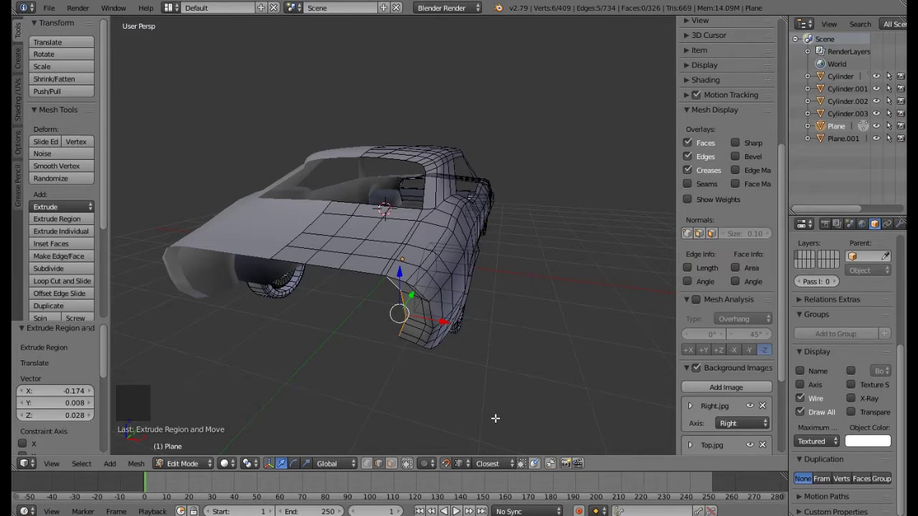
# Straighten the rear panel's inner edges by scaling them along X by about 0.553 and again by about 0.802.
pyautogui.press('s')
pyautogui.press('x')
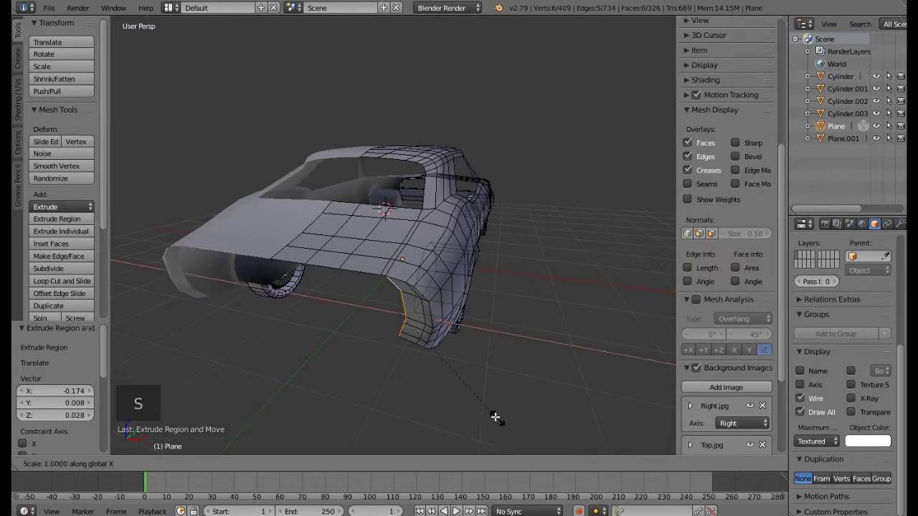
pyautogui.click(452, 370)
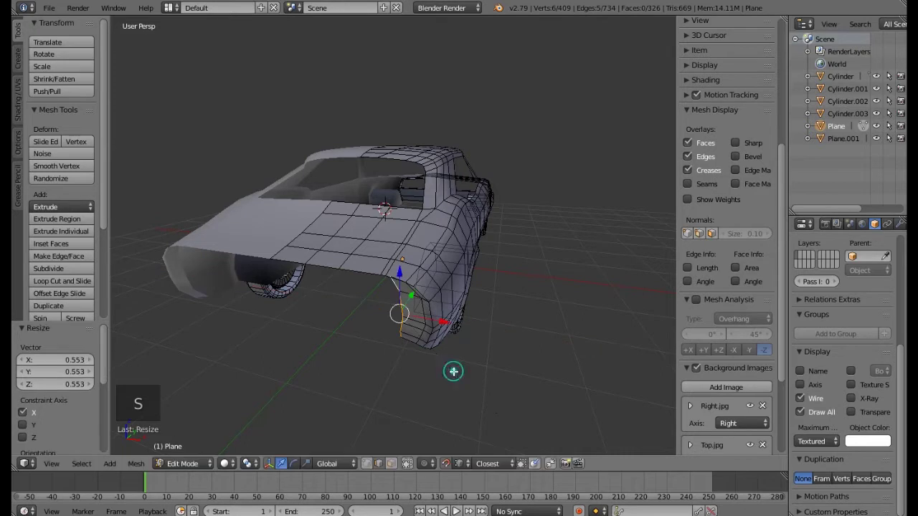
pyautogui.press('s')
pyautogui.press('x')
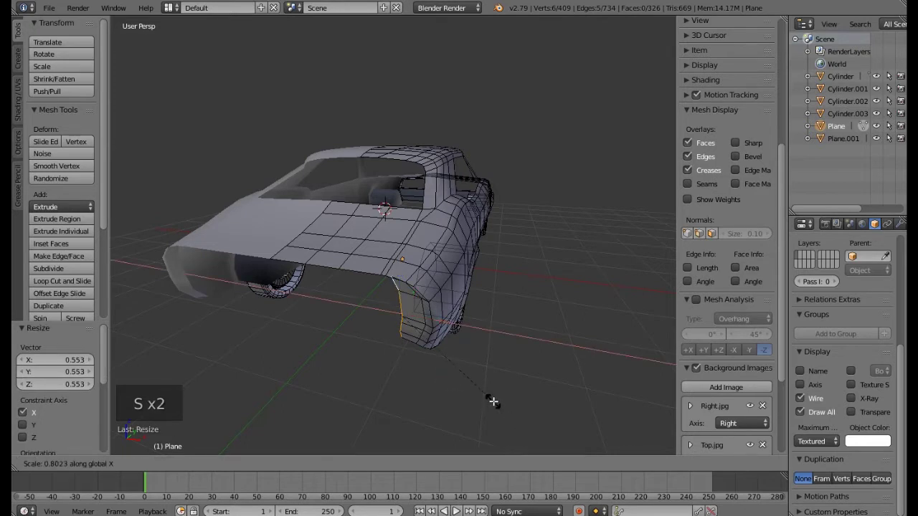
pyautogui.click(492, 399)
# Shift the rear panel's inner edges about -0.051 along X, then extrude them about -0.044 along X to the next trunk vertex.
pyautogui.scroll(1, 368, 292)
pyautogui.moveTo(391, 297); pyautogui.dragTo(437, 346, button='middle')
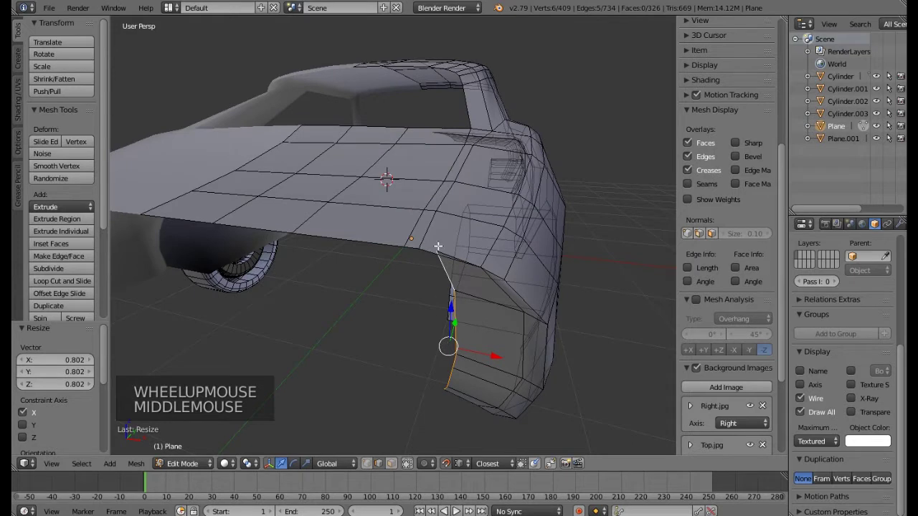
pyautogui.moveTo(445, 346); pyautogui.dragTo(417, 250)
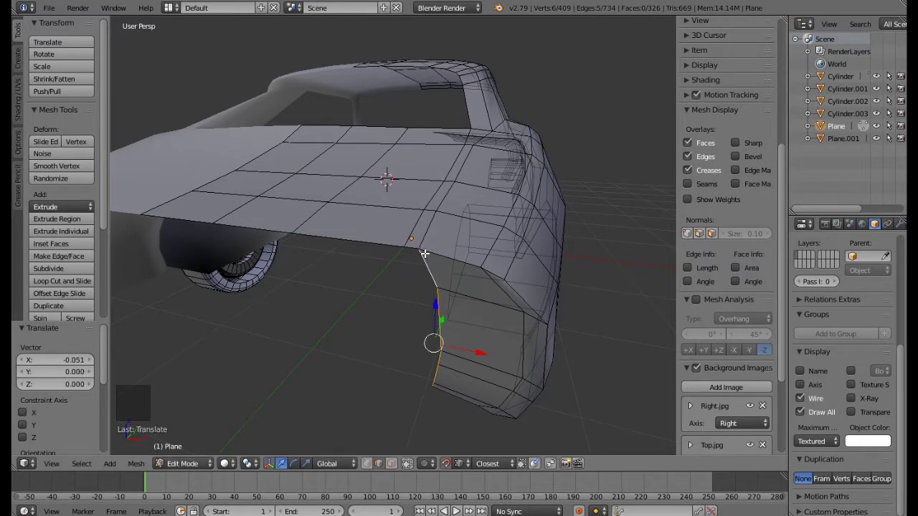
pyautogui.press('e')
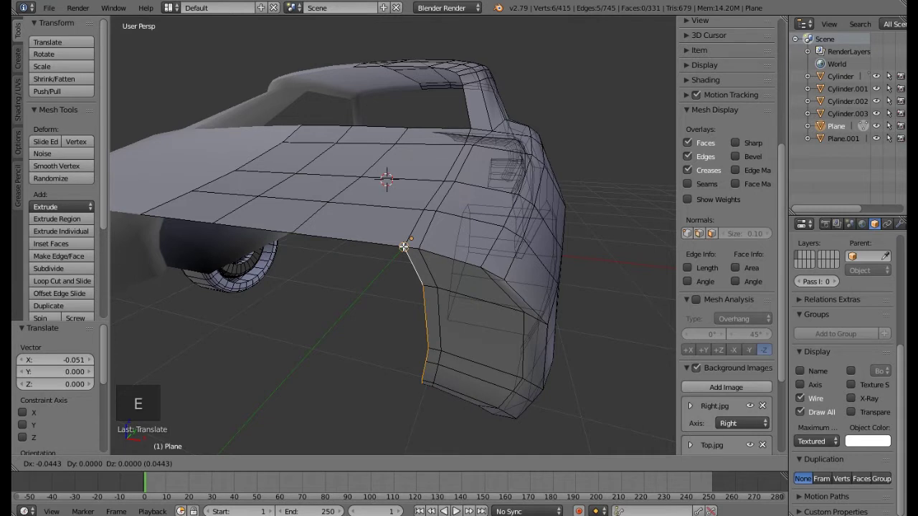
pyautogui.click(404, 247)
# Extrude the rear panel's inner edges about -0.386 along X, snapping to the next vertex below the trunk edge.
pyautogui.moveTo(375, 285); pyautogui.dragTo(381, 292, button='middle')
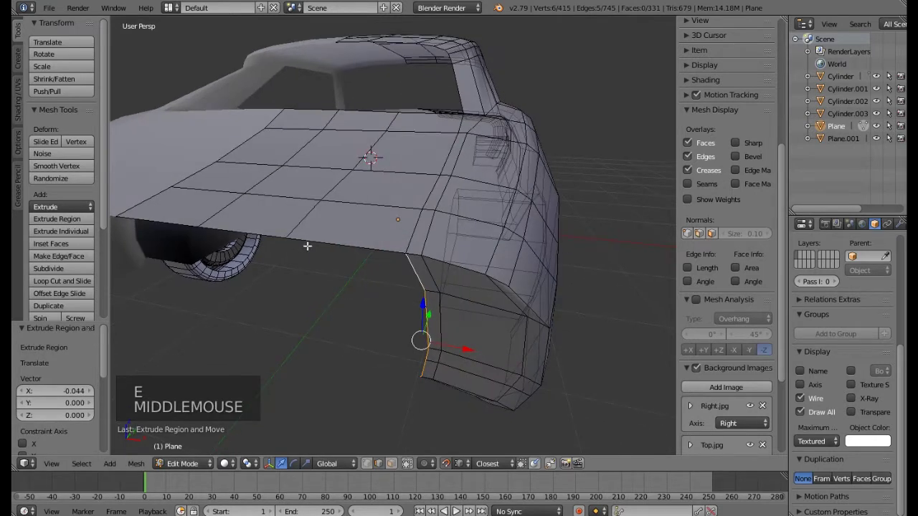
pyautogui.keyDown('shift'); pyautogui.moveTo(301, 246); pyautogui.dragTo(313, 246, button='middle'); pyautogui.keyUp('shift')
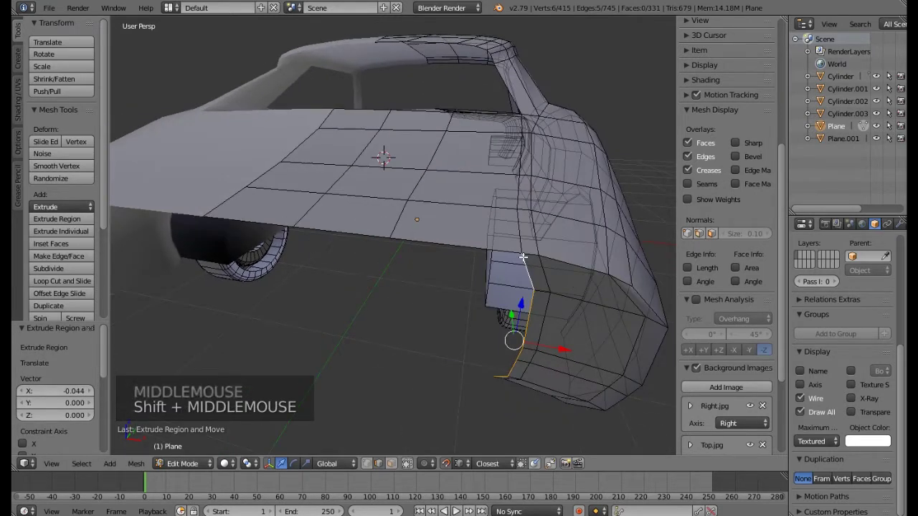
pyautogui.press('e')
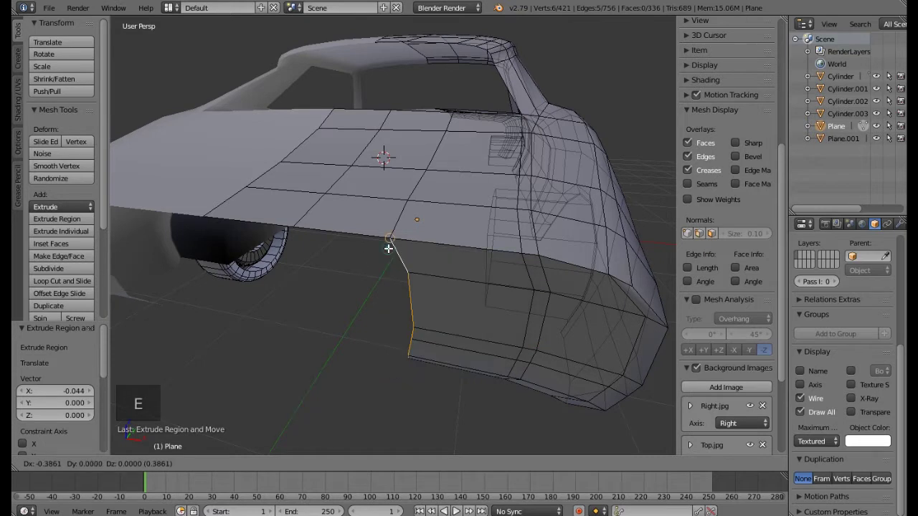
pyautogui.click(404, 266)
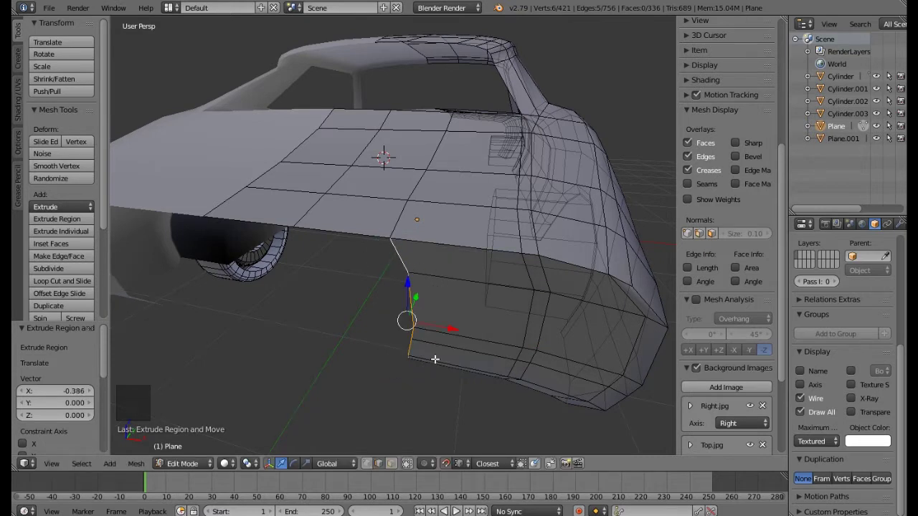
# Flatten the newly extruded inner edges by scaling them to 0 along X.
pyautogui.press('s')
pyautogui.press('x')
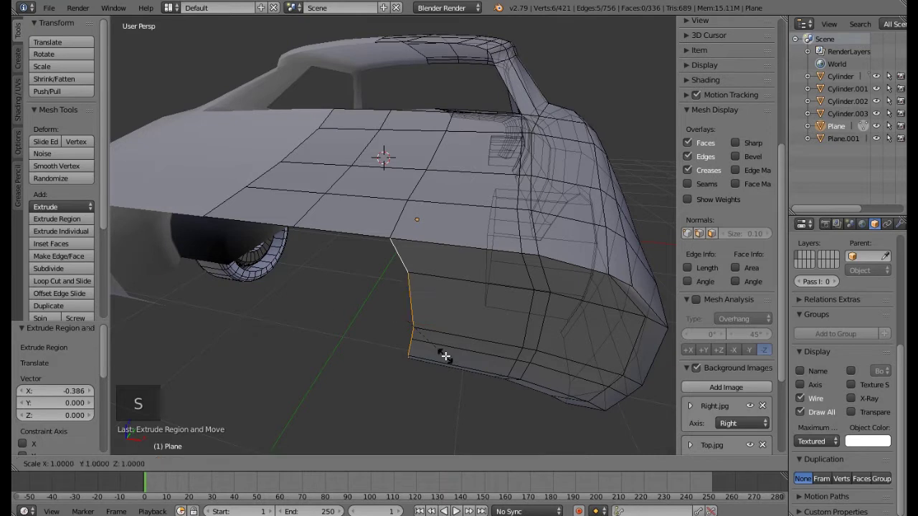
pyautogui.press('0')
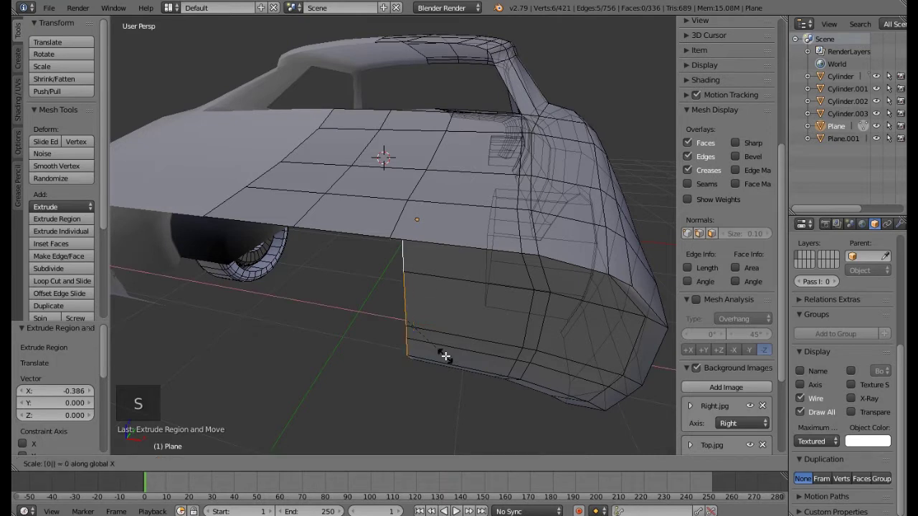
pyautogui.press('Return')
pyautogui.moveTo(445, 369); pyautogui.dragTo(469, 385, button='middle')
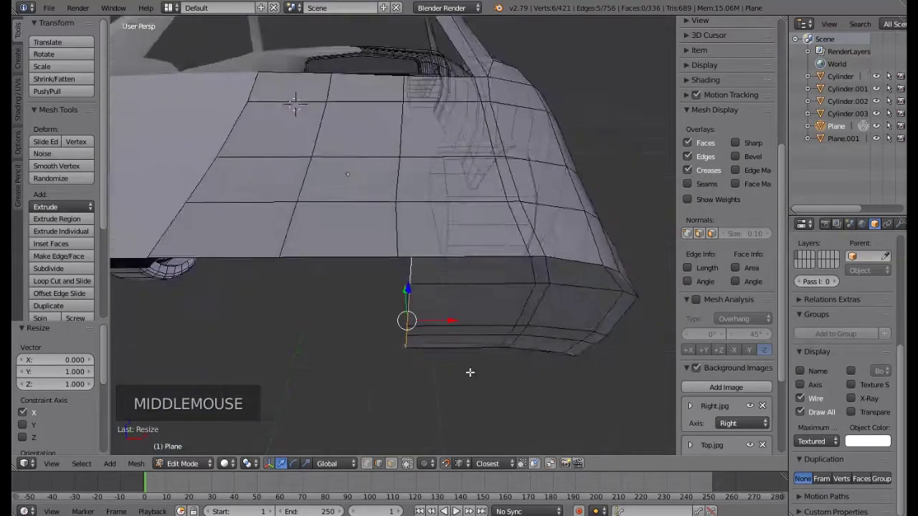
# Move the flattened edges about -0.040 along X to line up with the trunk border vertex.
pyautogui.scroll(2, 447, 317)
pyautogui.scroll(-2, 446, 320)
pyautogui.moveTo(376, 247); pyautogui.dragTo(362, 160)
pyautogui.moveTo(346, 213)
pyautogui.keyDown('shift'); pyautogui.mouseDown(button='middle')
pyautogui.moveTo(379, 234)
pyautogui.moveTo(355, 207)
pyautogui.mouseUp(button='middle'); pyautogui.keyUp('shift')
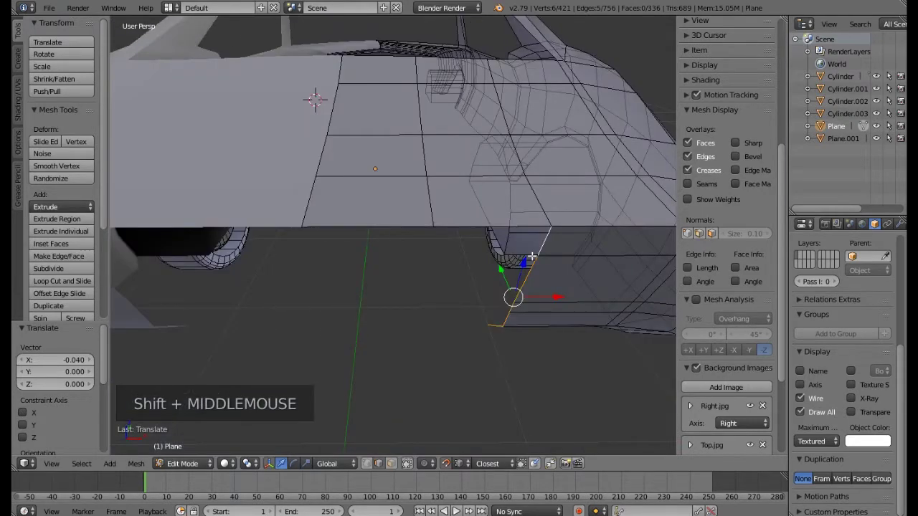
# Extrude the rear panel's inner edges about -0.343 along X, and again about -0.382 along X to the trunk's centerline vertex.
pyautogui.press('e')
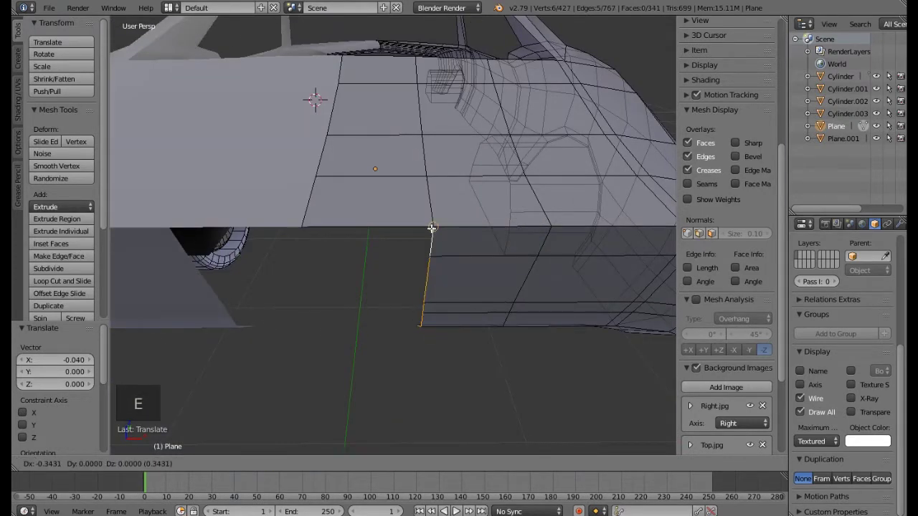
pyautogui.click(432, 228)
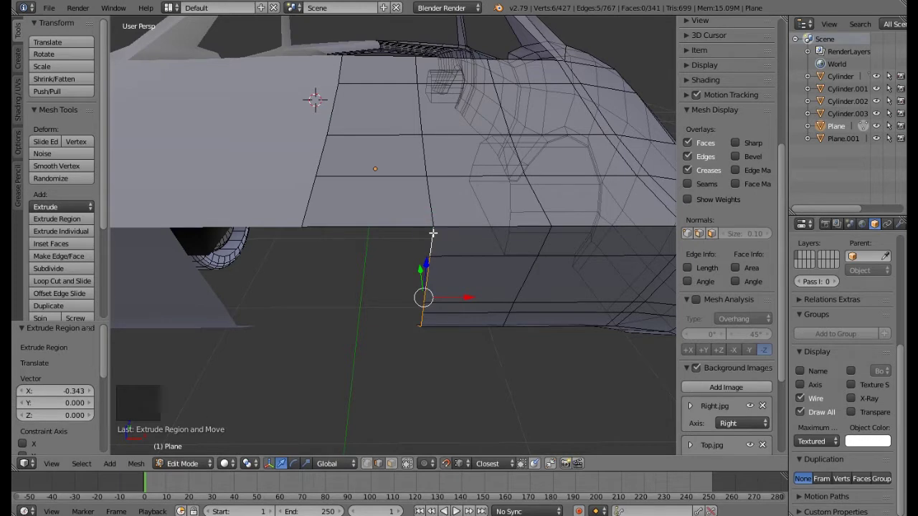
pyautogui.press('e')
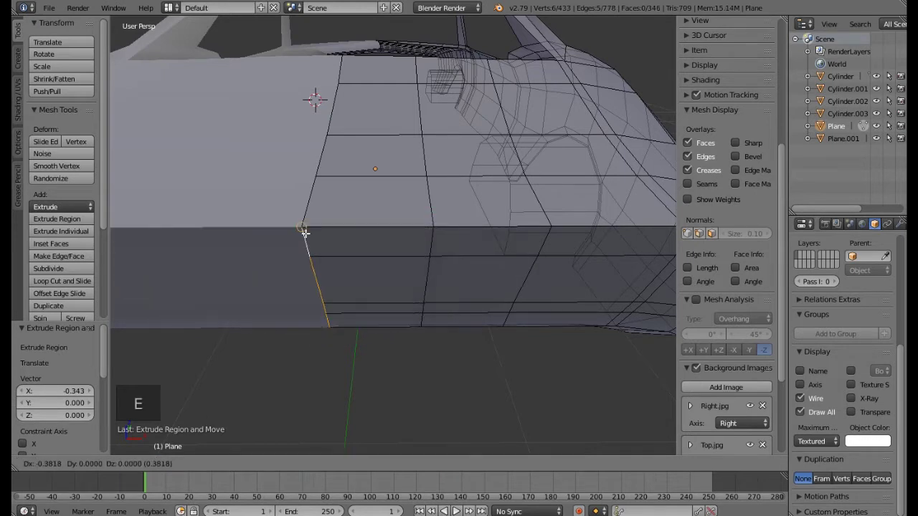
pyautogui.click(305, 231)
pyautogui.scroll(-2, 355, 262)
pyautogui.moveTo(354, 264); pyautogui.dragTo(328, 264, button='middle')
pyautogui.moveTo(368, 310)
pyautogui.mouseDown(button='middle')
pyautogui.moveTo(358, 284)
pyautogui.moveTo(363, 311)
pyautogui.mouseUp(button='middle')
pyautogui.press('Tab')
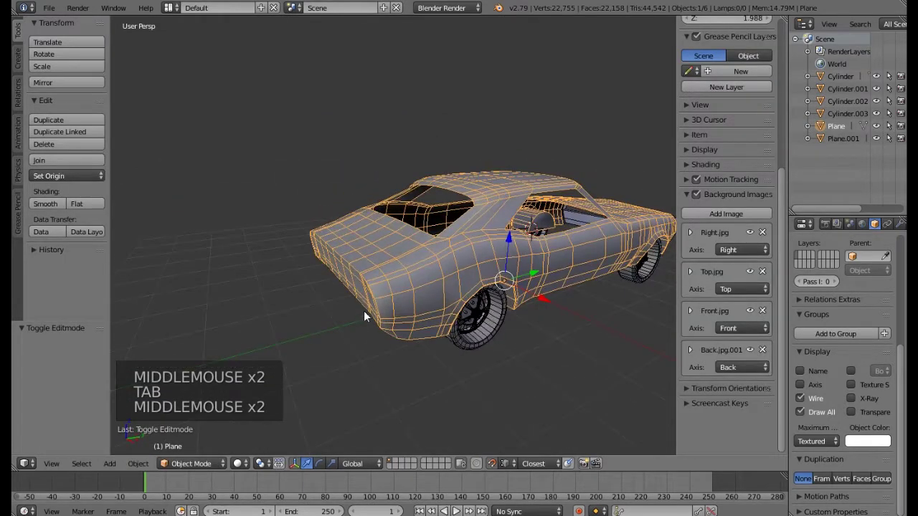
pyautogui.press('Tab')
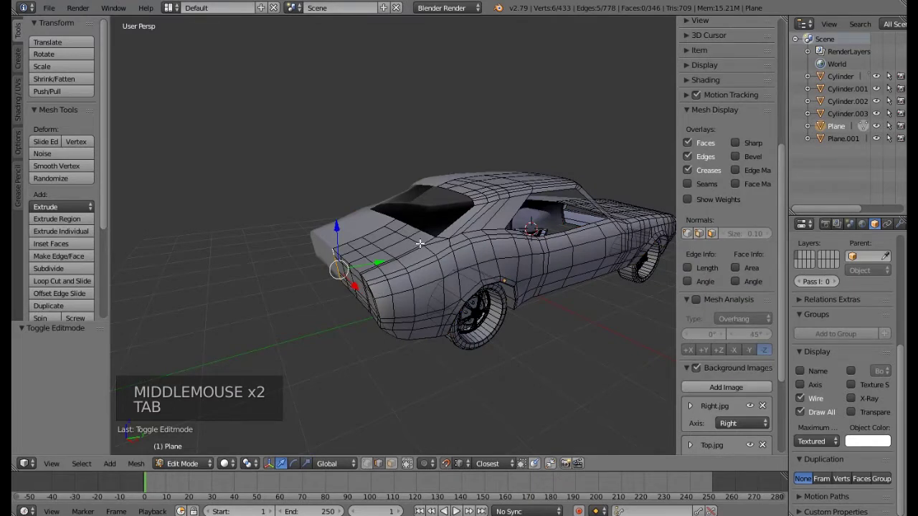
# Separate the rear panel faces, together with the face loop bordering them, into their own object and select that object.
pyautogui.scroll(2, 366, 299)
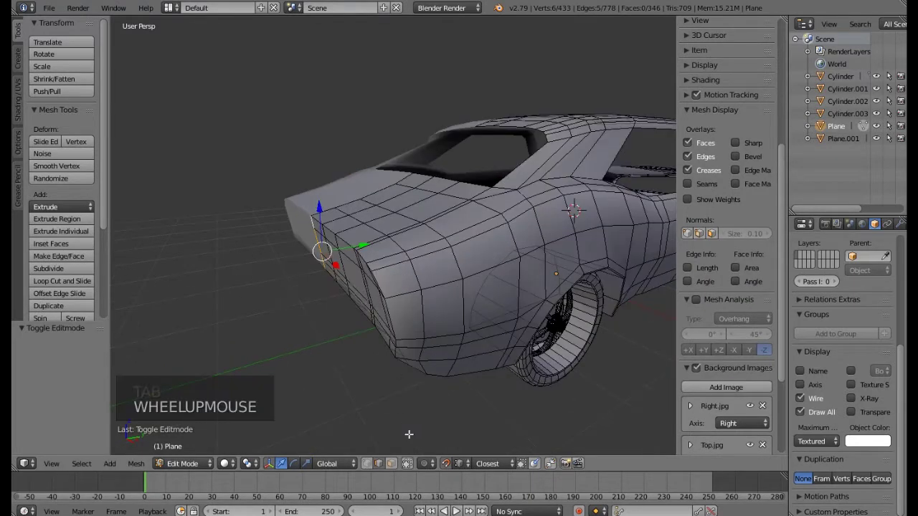
pyautogui.click(394, 464)
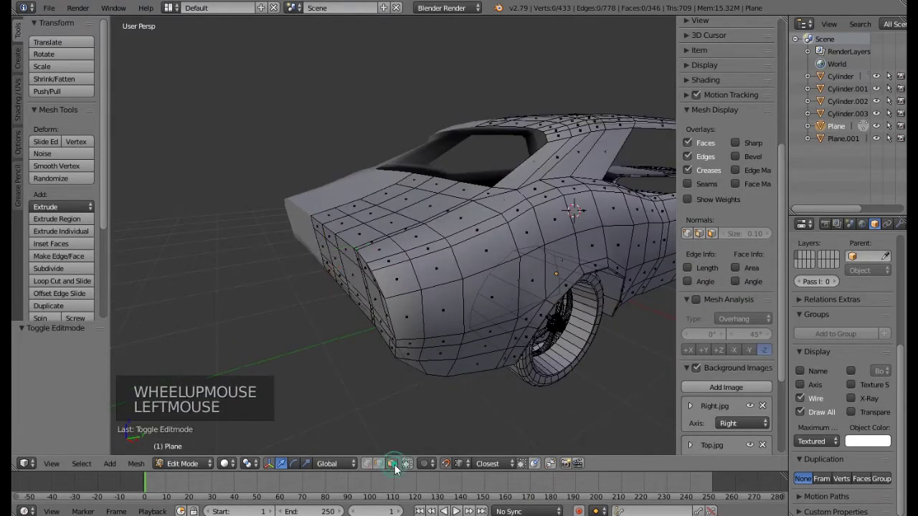
pyautogui.keyDown('alt'); pyautogui.rightClick(395, 296); pyautogui.keyUp('alt')
pyautogui.moveTo(393, 295); pyautogui.dragTo(387, 300, button='middle')
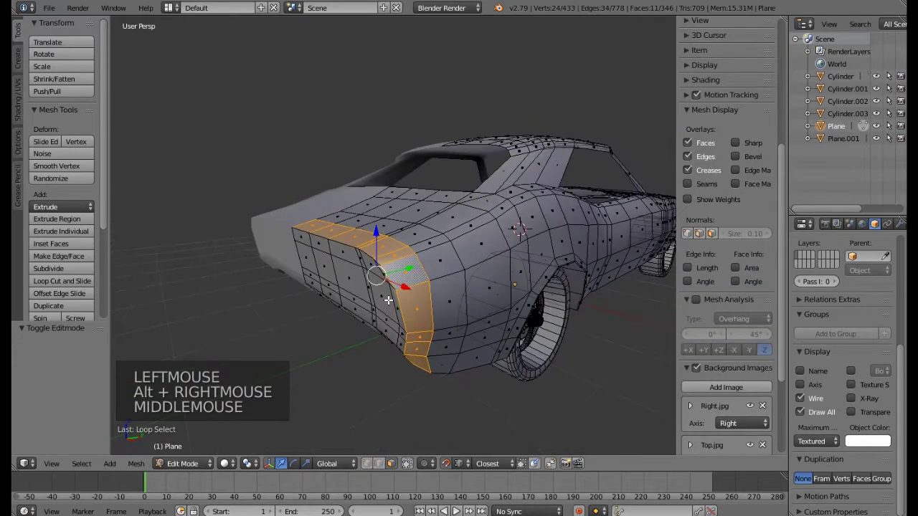
pyautogui.press('c')
pyautogui.moveTo(388, 300)
pyautogui.mouseDown()
pyautogui.moveTo(360, 270)
pyautogui.moveTo(305, 246)
pyautogui.moveTo(338, 301)
pyautogui.moveTo(399, 346)
pyautogui.moveTo(382, 336)
pyautogui.mouseUp()
pyautogui.rightClick(382, 336)
pyautogui.moveTo(382, 337)
pyautogui.mouseDown(button='middle')
pyautogui.moveTo(421, 299)
pyautogui.moveTo(398, 352)
pyautogui.moveTo(459, 248)
pyautogui.moveTo(473, 313)
pyautogui.moveTo(455, 350)
pyautogui.moveTo(358, 343)
pyautogui.mouseUp(button='middle')
pyautogui.scroll(-2, 398, 351)
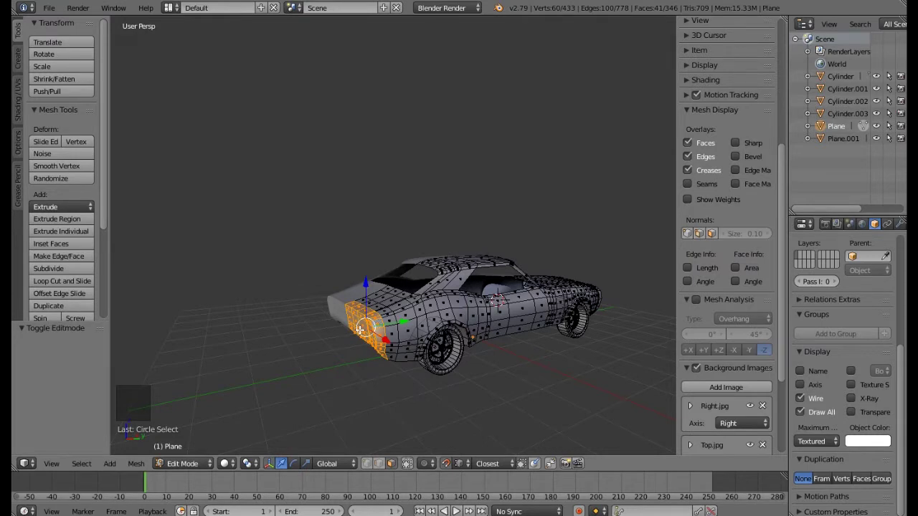
pyautogui.scroll(1, 362, 329)
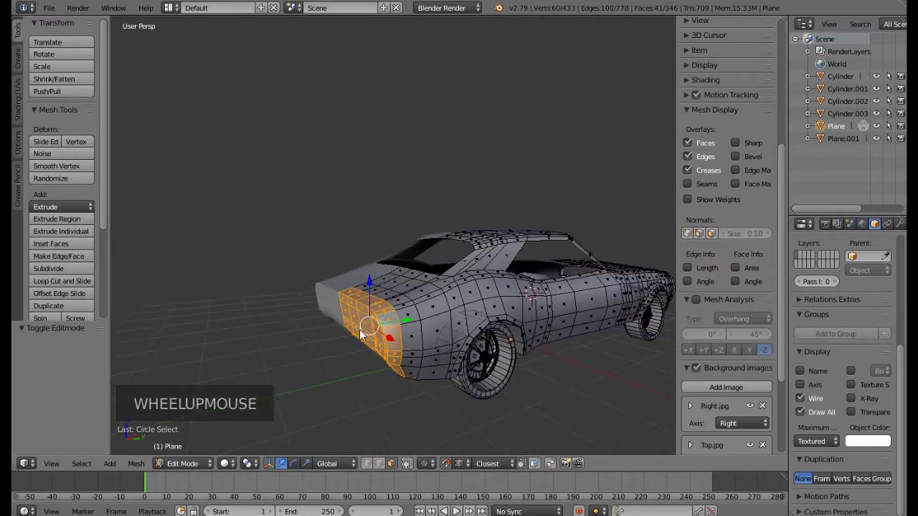
pyautogui.press('p')
pyautogui.click(356, 332)
pyautogui.press('Tab')
pyautogui.moveTo(359, 333)
pyautogui.mouseDown(button='middle')
pyautogui.moveTo(477, 315)
pyautogui.moveTo(490, 347)
pyautogui.moveTo(318, 351)
pyautogui.moveTo(369, 351)
pyautogui.moveTo(363, 326)
pyautogui.moveTo(367, 335)
pyautogui.mouseUp(button='middle')
pyautogui.rightClick(372, 332)
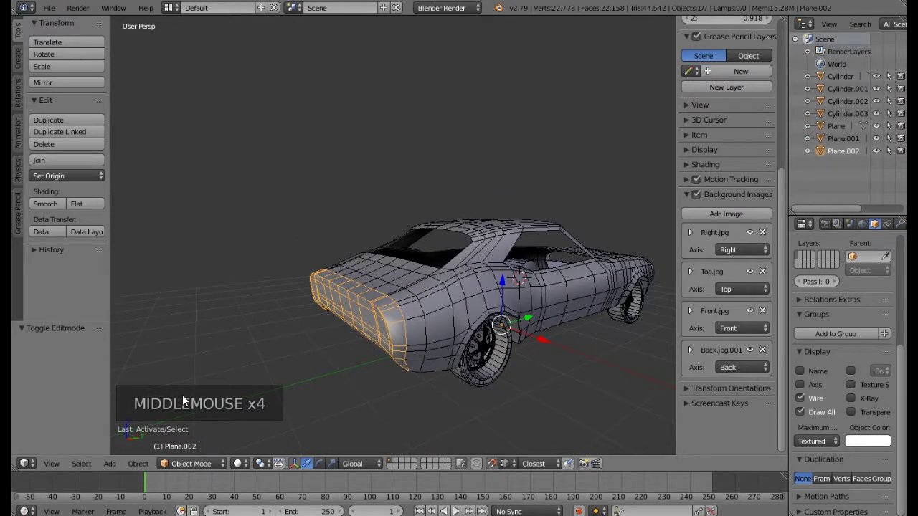
# Switch to the Car Pics folder, examine the rear panel in the yellow car's rear render and in Pic 20, and return to Blender.
pyautogui.moveTo(181, 485)
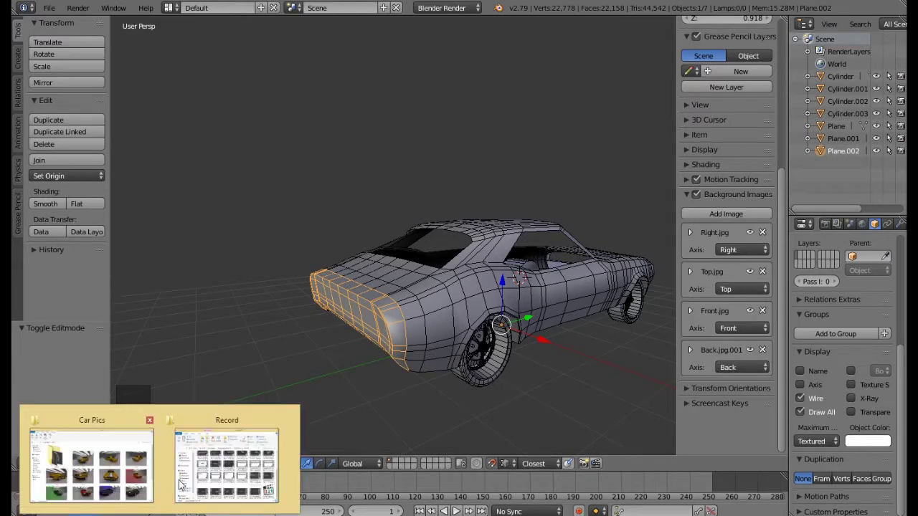
pyautogui.click(101, 466)
pyautogui.click(807, 214)
pyautogui.doubleClick(806, 214)
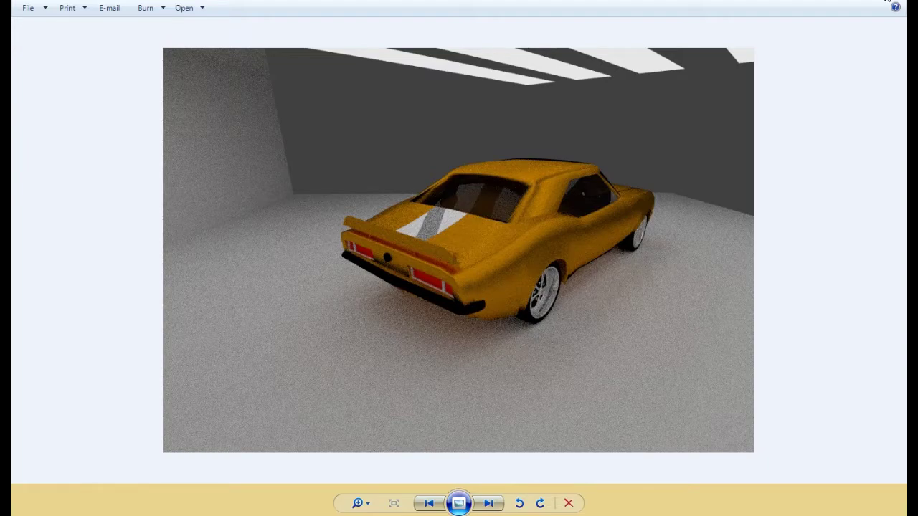
pyautogui.press('Escape')
pyautogui.scroll(-3, 641, 351)
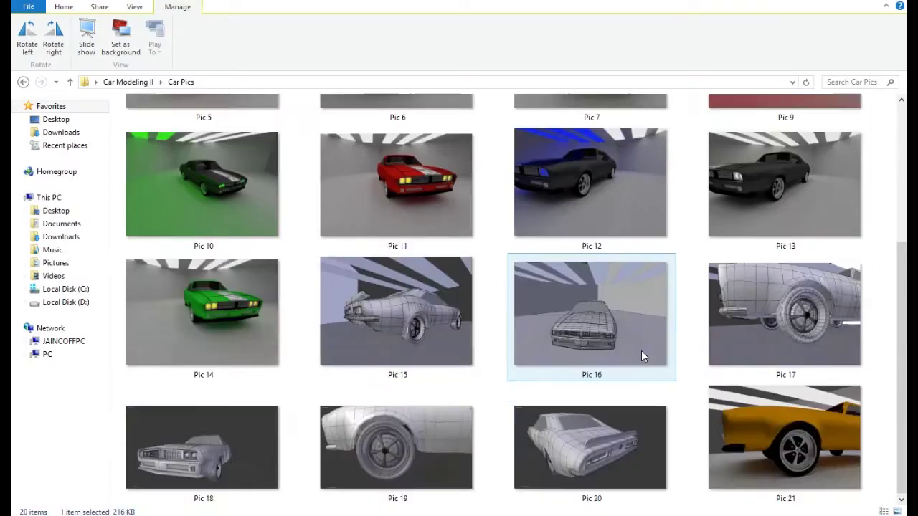
pyautogui.doubleClick(631, 434)
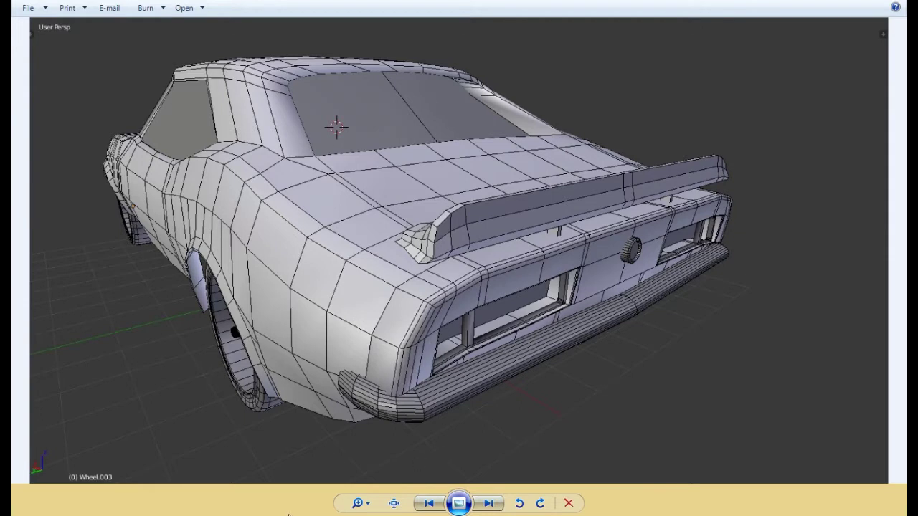
pyautogui.click(256, 450)
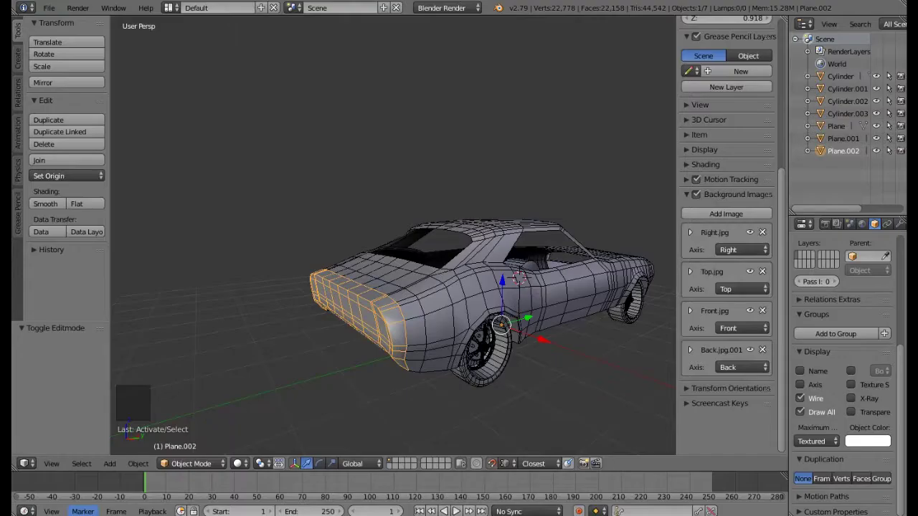
# Open the separated rear panel object for mesh editing.
pyautogui.moveTo(365, 334); pyautogui.dragTo(391, 346, button='middle')
pyautogui.press('Tab')
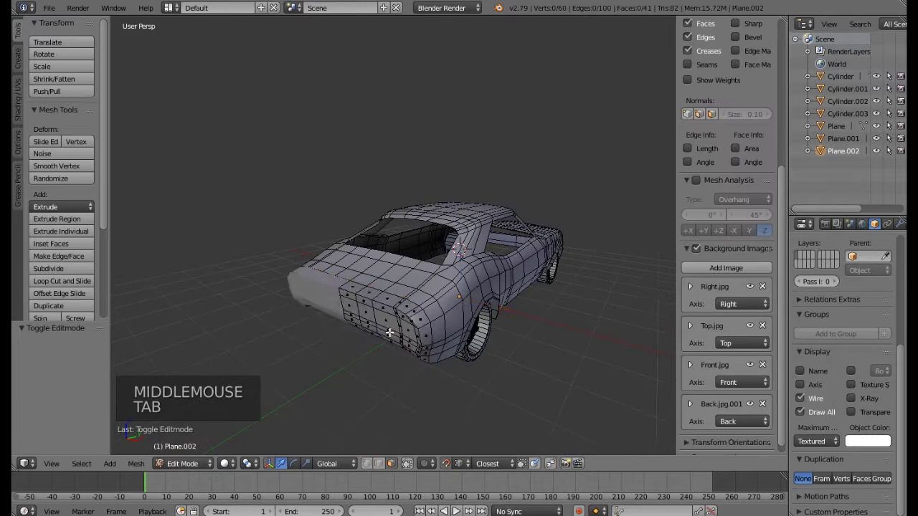
pyautogui.scroll(2, 390, 332)
pyautogui.scroll(-1, 390, 332)
pyautogui.moveTo(410, 332); pyautogui.dragTo(402, 385, button='middle')
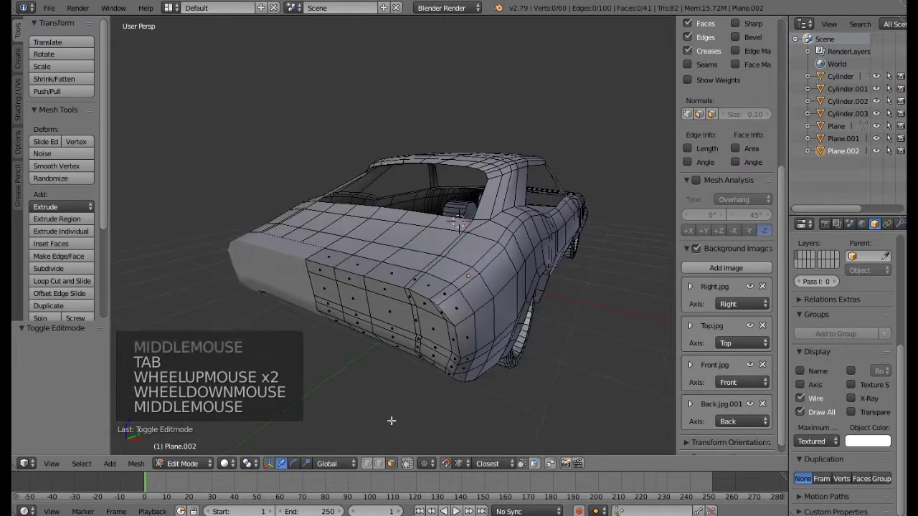
# Try to bevel the rear panel's top and side border edge loops.
pyautogui.click(377, 464)
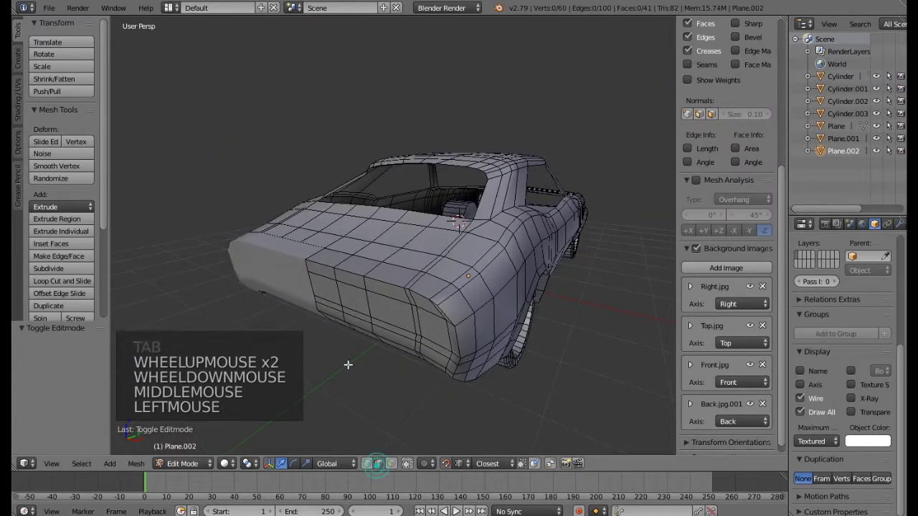
pyautogui.rightClick(323, 264)
pyautogui.keyDown('alt'); pyautogui.rightClick(323, 264); pyautogui.keyUp('alt')
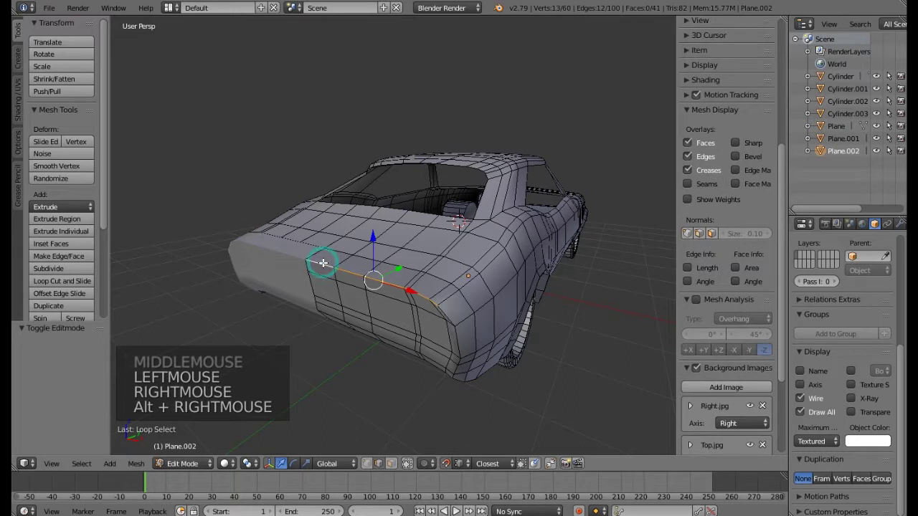
pyautogui.keyDown('alt'); pyautogui.keyDown('shift'); pyautogui.rightClick(447, 315); pyautogui.keyUp('shift'); pyautogui.keyUp('alt')
pyautogui.moveTo(448, 315); pyautogui.dragTo(466, 332, button='middle')
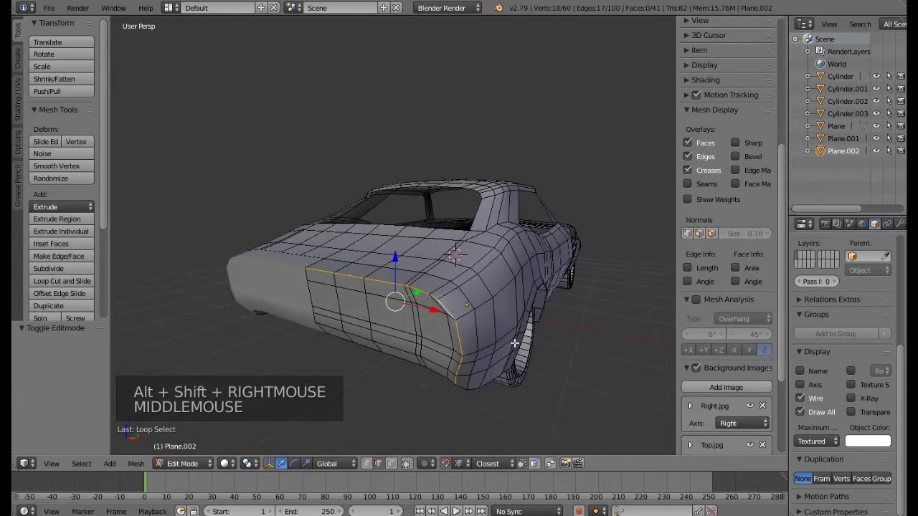
pyautogui.hotkey('ctrl', 'b')
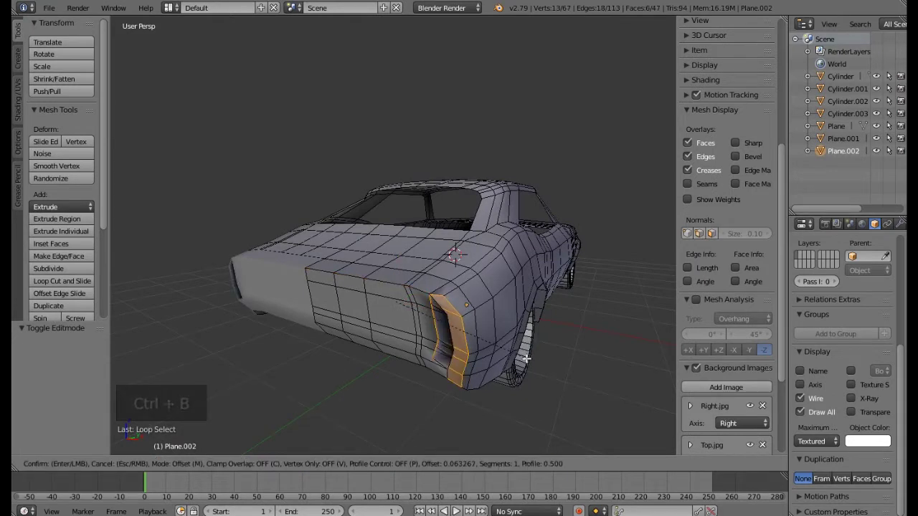
pyautogui.press('Escape')
# With vertex selection active and snapping turned off, test-move the corner vertices on the rear panel's top edge to check for duplicates.
pyautogui.moveTo(525, 359); pyautogui.dragTo(465, 345, button='middle')
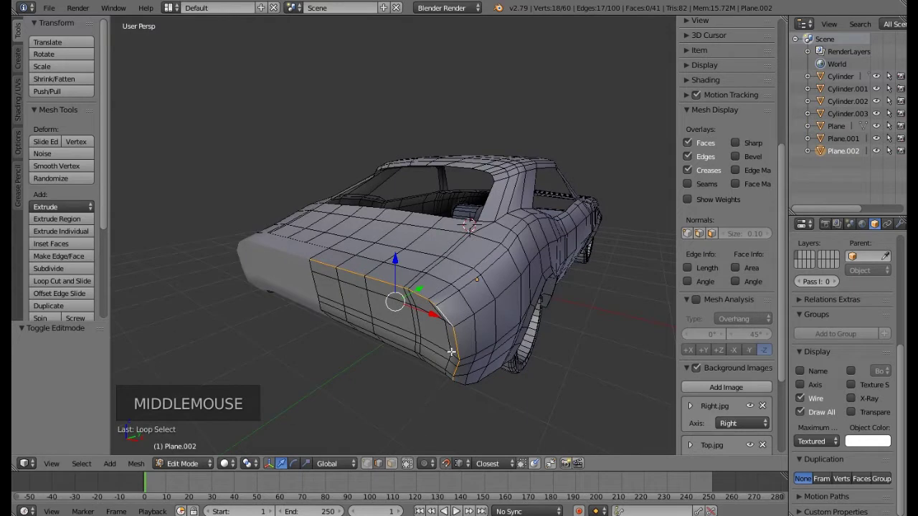
pyautogui.click(367, 463)
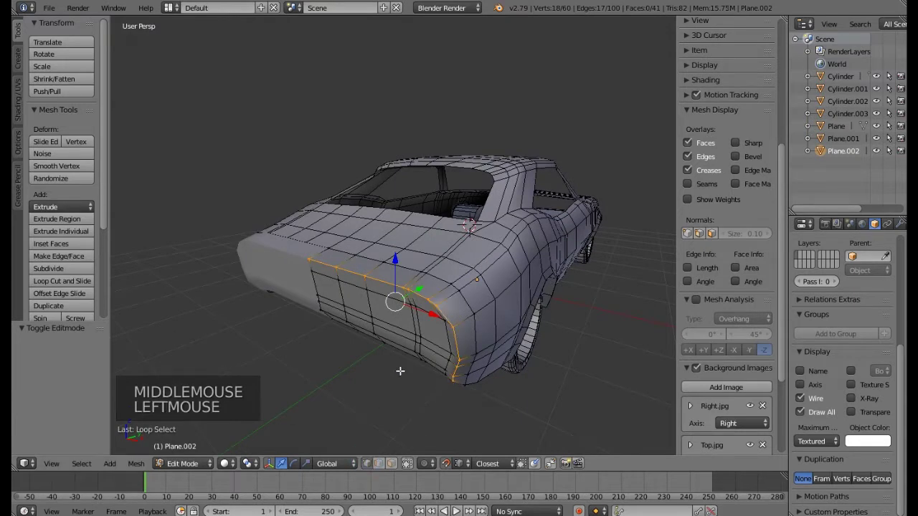
pyautogui.press('a')
pyautogui.press('a')
pyautogui.press('a')
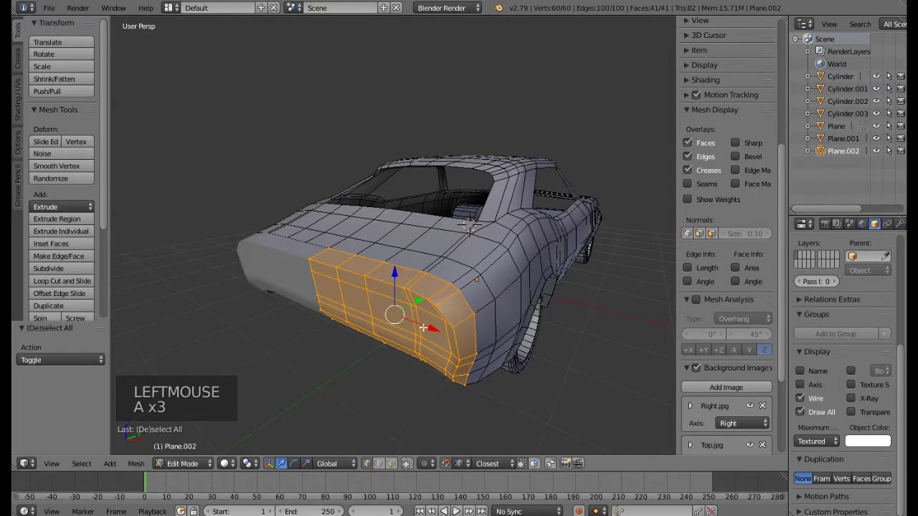
pyautogui.scroll(3, 439, 312)
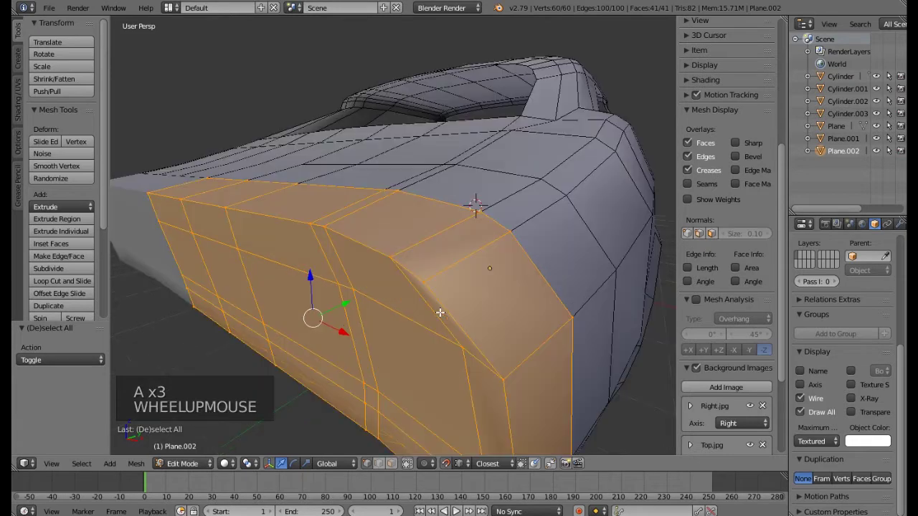
pyautogui.rightClick(429, 282)
pyautogui.moveTo(450, 289); pyautogui.dragTo(469, 299)
pyautogui.hotkey('shift', 'Tab')
pyautogui.rightClick(389, 256)
pyautogui.moveTo(421, 266)
pyautogui.mouseDown()
pyautogui.moveTo(392, 264)
pyautogui.moveTo(407, 273)
pyautogui.mouseUp()
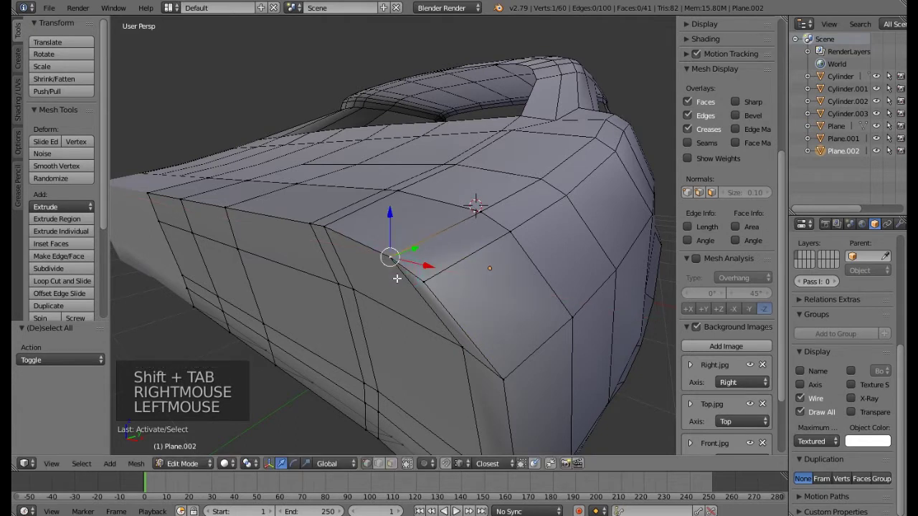
pyautogui.moveTo(395, 274); pyautogui.dragTo(397, 268, button='middle')
pyautogui.rightClick(394, 260)
pyautogui.moveTo(420, 263); pyautogui.dragTo(385, 277)
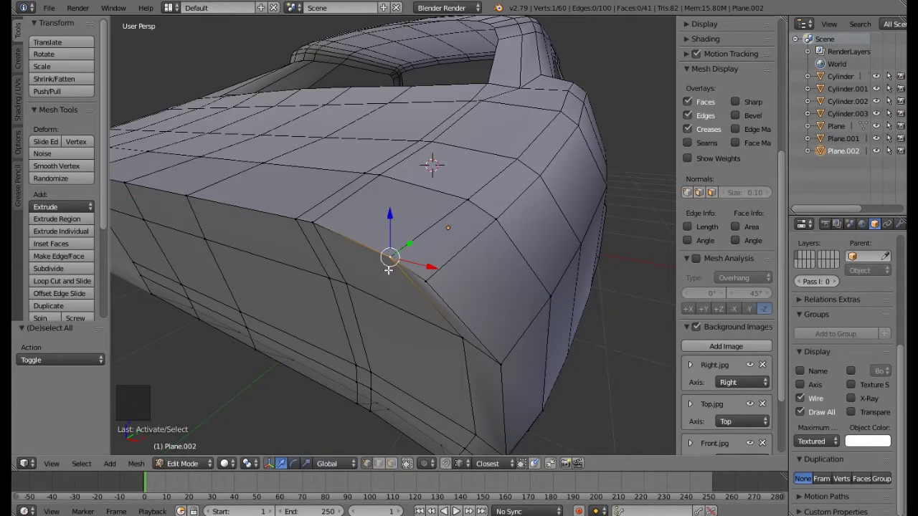
# Select the whole rear panel mesh and remove its doubled vertices.
pyautogui.press('a')
pyautogui.press('a')
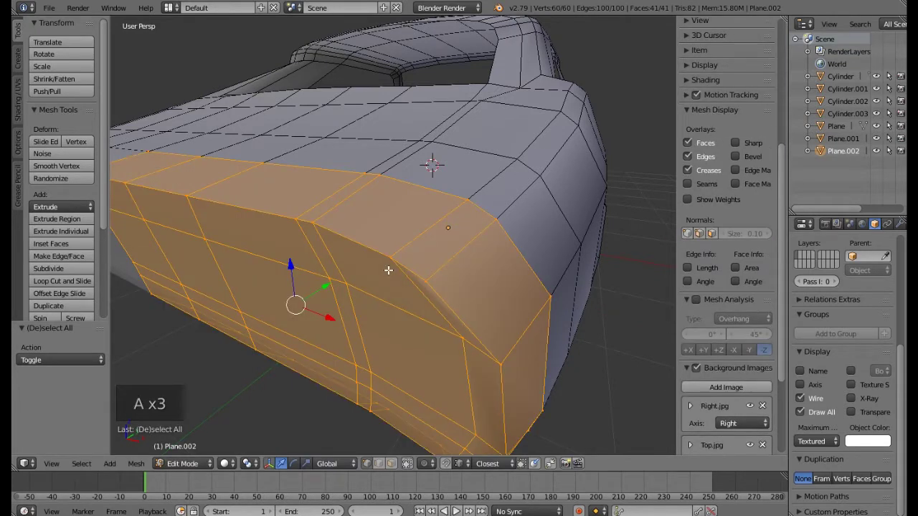
pyautogui.press('w')
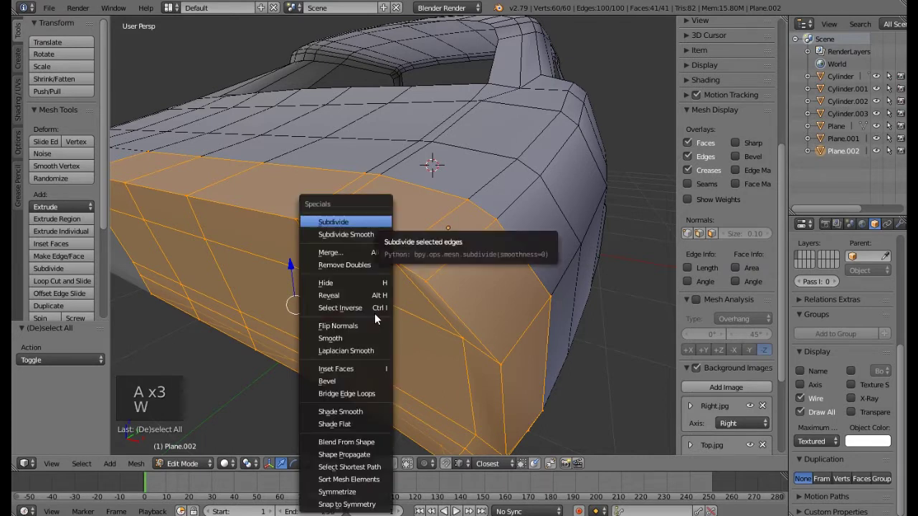
pyautogui.click(356, 266)
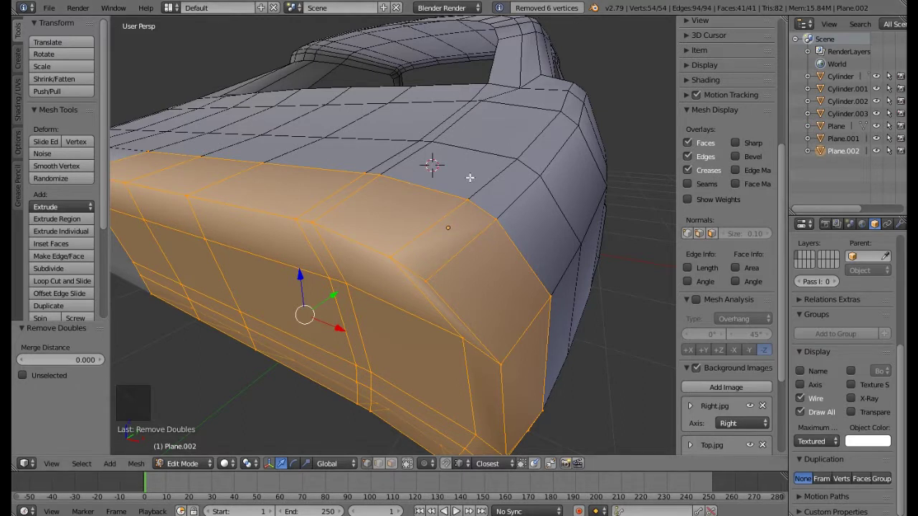
pyautogui.moveTo(426, 241); pyautogui.dragTo(415, 228, button='middle')
pyautogui.scroll(-1, 415, 228)
pyautogui.scroll(-2, 416, 229)
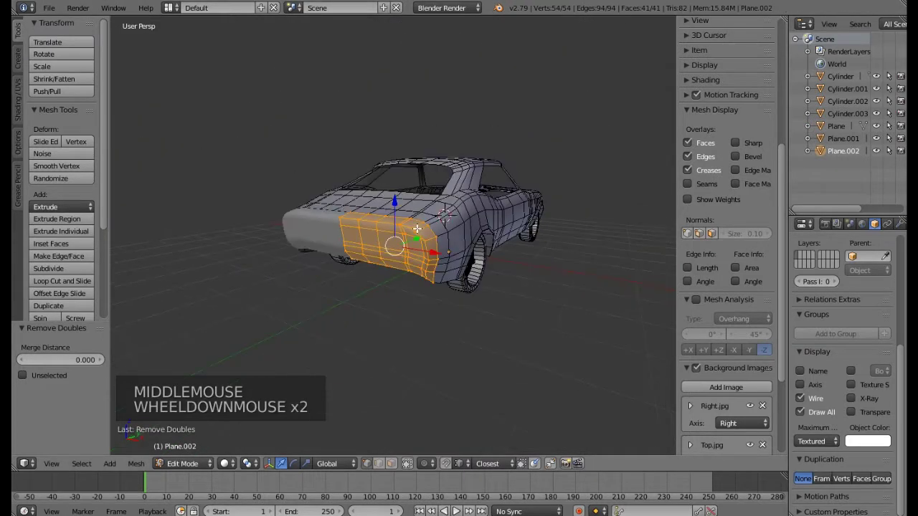
# In edge selection mode, select the rear panel's top and side border edge loops and try to bevel them.
pyautogui.scroll(1, 420, 237)
pyautogui.click(375, 464)
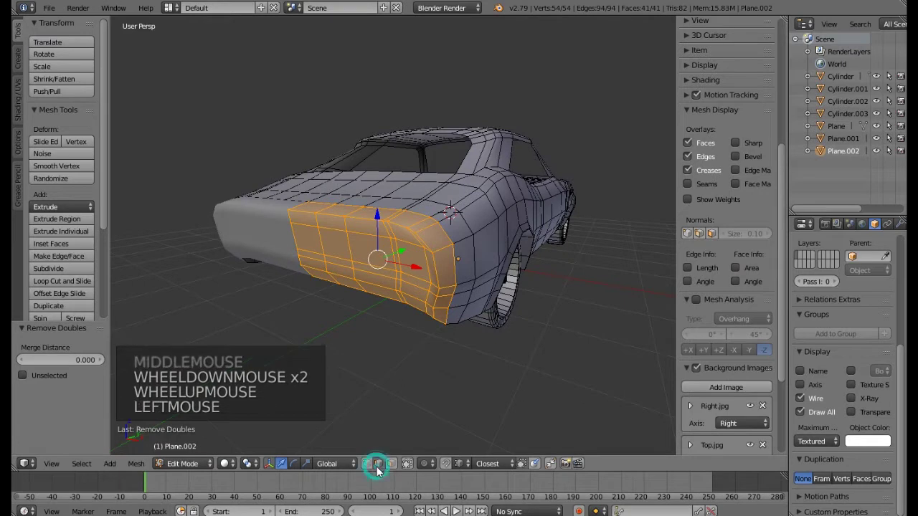
pyautogui.moveTo(374, 292); pyautogui.dragTo(365, 290, button='middle')
pyautogui.scroll(3, 392, 263)
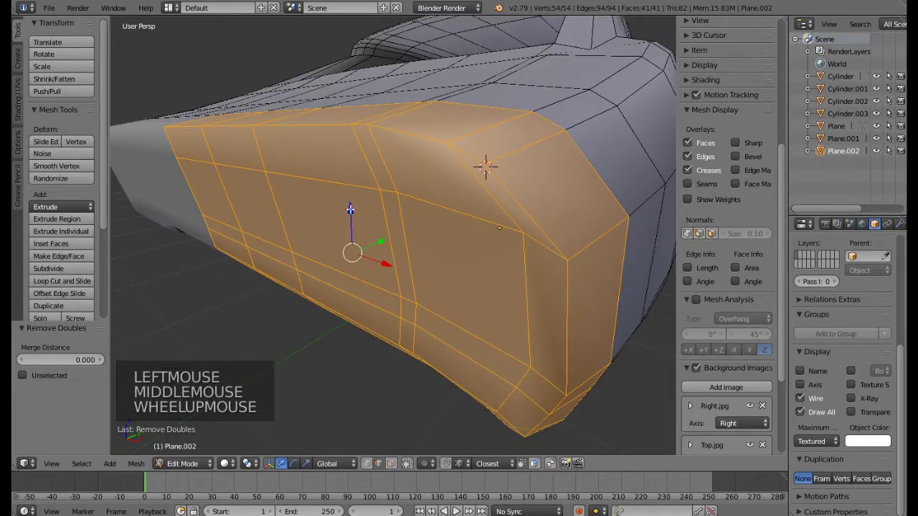
pyautogui.rightClick(299, 126)
pyautogui.keyDown('alt'); pyautogui.rightClick(299, 126); pyautogui.keyUp('alt')
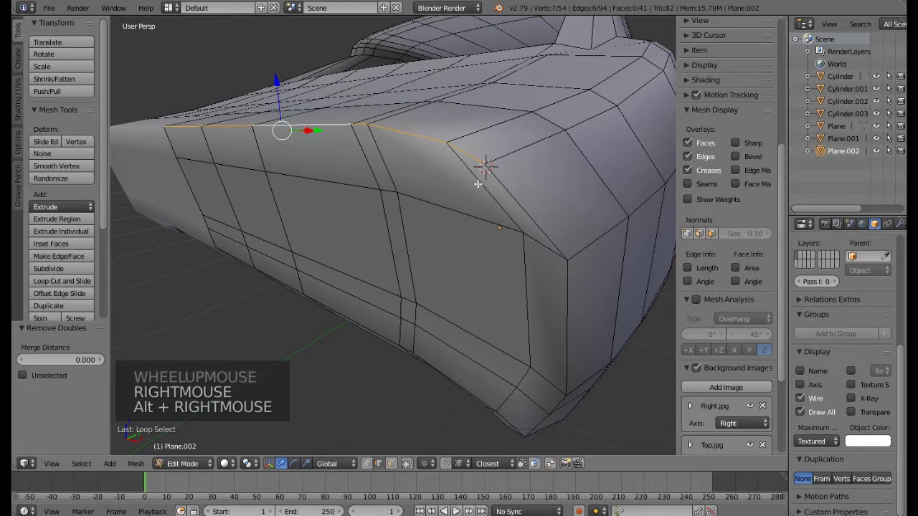
pyautogui.keyDown('alt'); pyautogui.keyDown('shift'); pyautogui.rightClick(525, 209); pyautogui.keyUp('shift'); pyautogui.keyUp('alt')
pyautogui.scroll(-3, 525, 209)
pyautogui.moveTo(525, 209); pyautogui.dragTo(530, 229, button='middle')
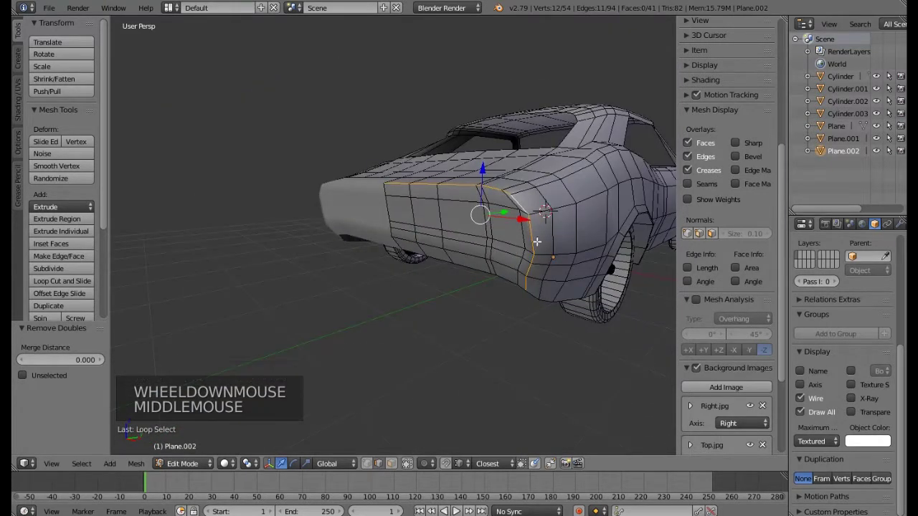
pyautogui.hotkey('ctrl', 'b')
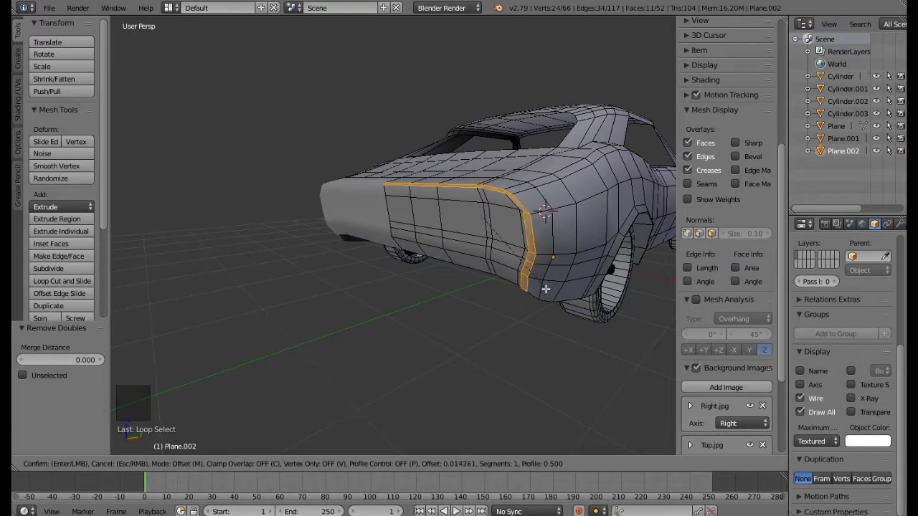
pyautogui.click(545, 289)
pyautogui.moveTo(547, 286); pyautogui.dragTo(486, 265, button='middle')
# Return to Object Mode and apply the rear panel object's rotation and scale.
pyautogui.press('Tab')
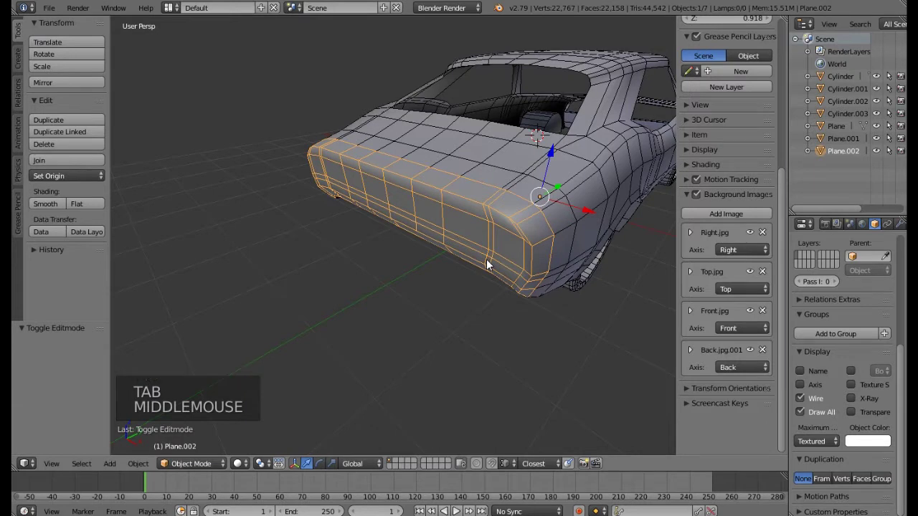
pyautogui.hotkey('ctrl', 'a')
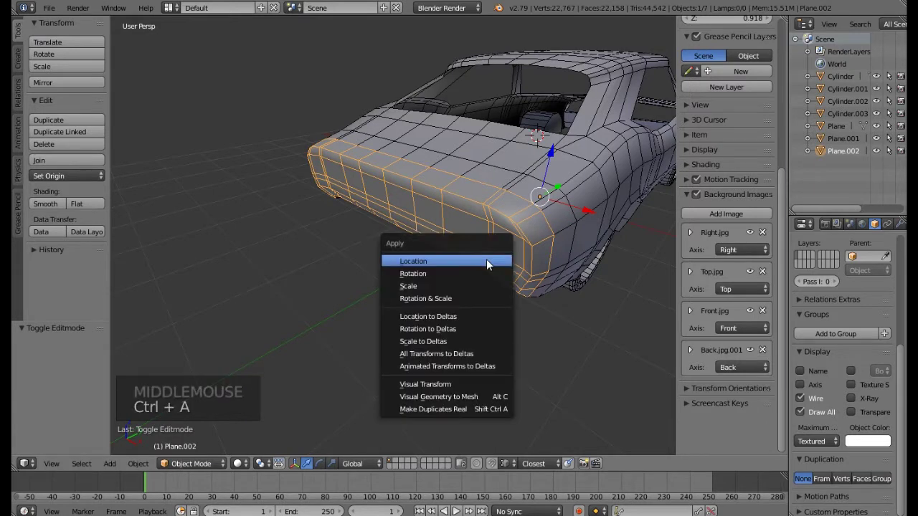
pyautogui.click(439, 301)
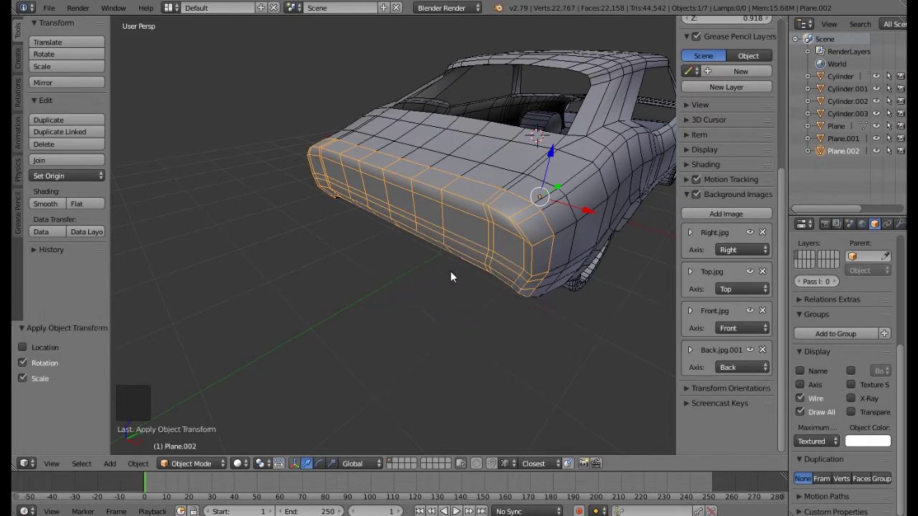
pyautogui.moveTo(459, 258); pyautogui.dragTo(454, 259, button='middle')
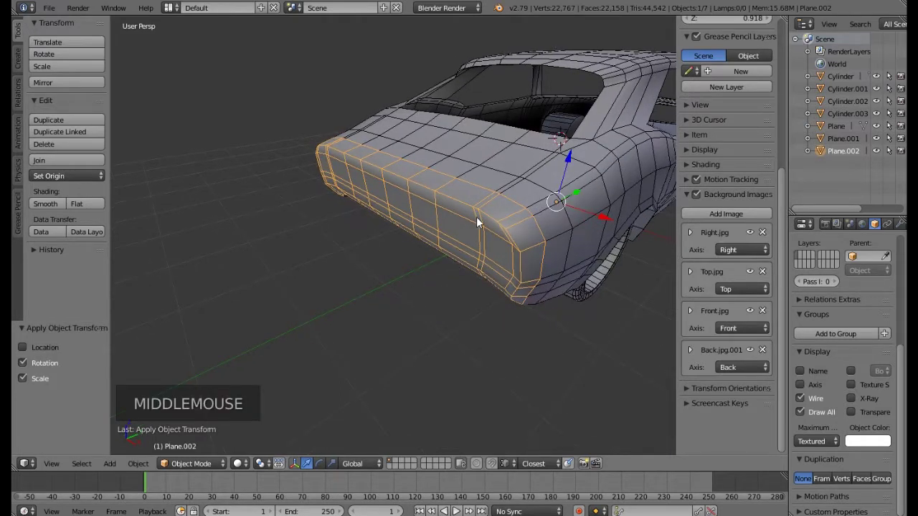
# Reopen the rear panel mesh and bevel its selected border loops with 2 segments and an amount of about 0.013.
pyautogui.press('Tab')
pyautogui.moveTo(525, 266); pyautogui.dragTo(517, 223, button='middle')
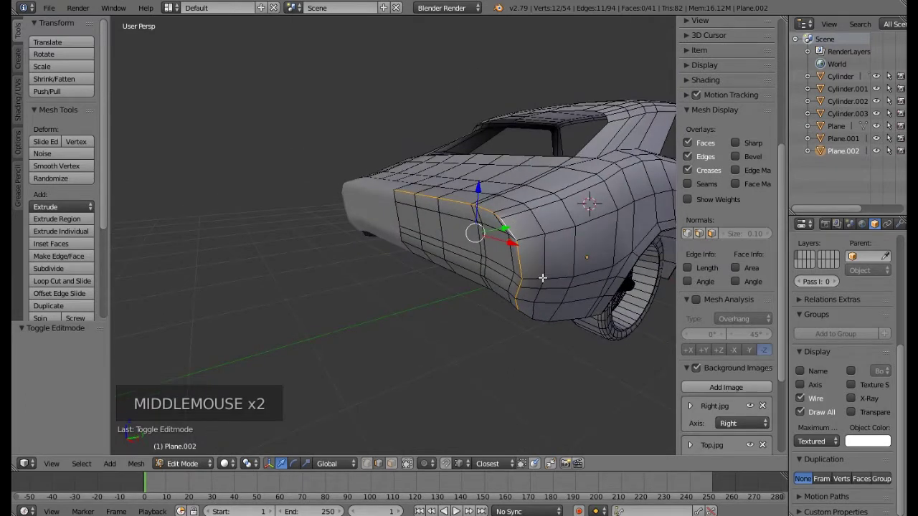
pyautogui.hotkey('ctrl', 'b')
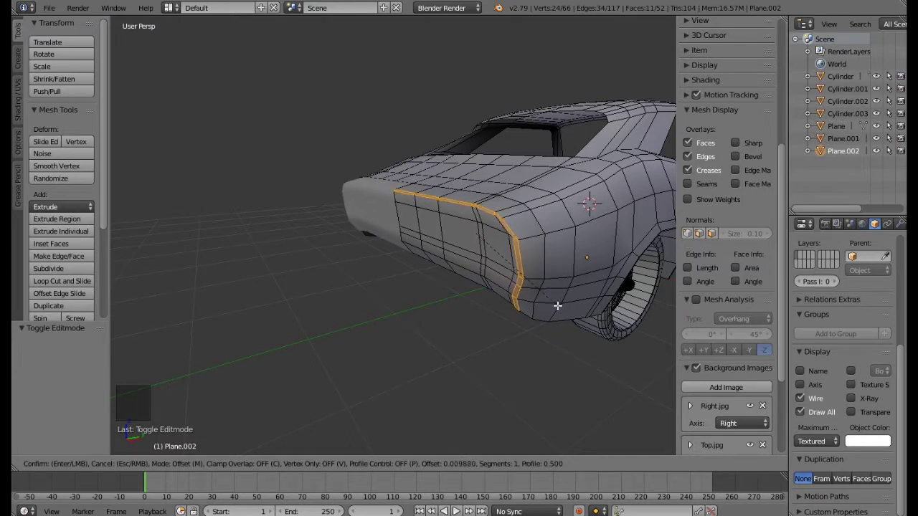
pyautogui.scroll(1, 557, 307)
pyautogui.click(556, 306)
pyautogui.moveTo(470, 283); pyautogui.dragTo(537, 233, button='middle')
pyautogui.scroll(2, 538, 223)
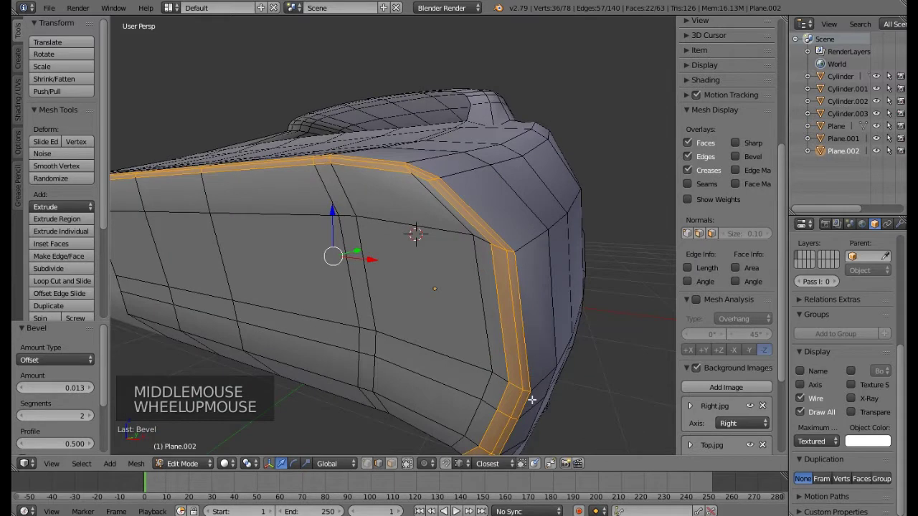
# In vertex selection mode, select the five inner vertices running down the panel's side, just inside the beveled border.
pyautogui.click(370, 463)
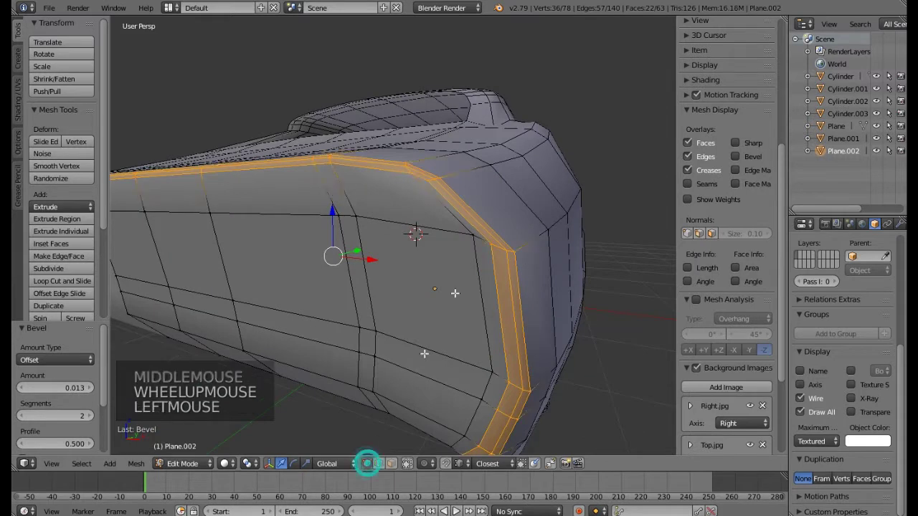
pyautogui.rightClick(473, 236)
pyautogui.keyDown('shift'); pyautogui.rightClick(485, 370); pyautogui.keyUp('shift')
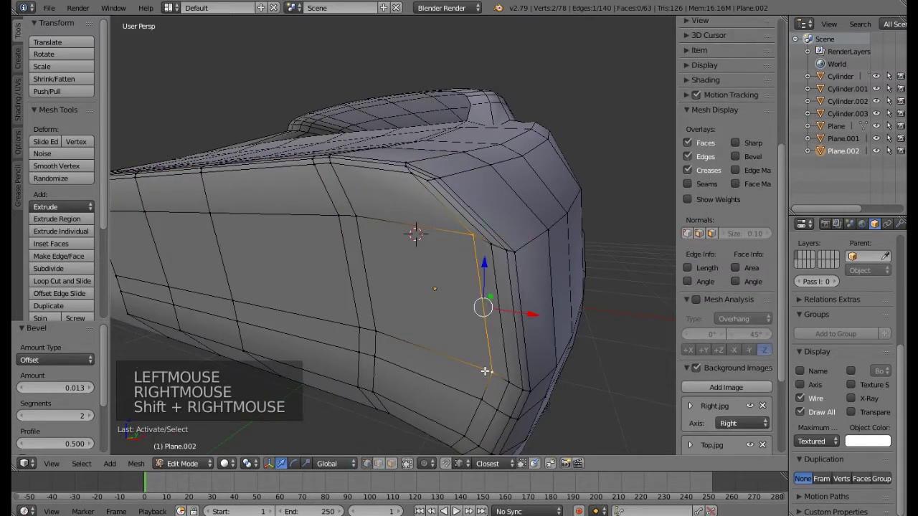
pyautogui.keyDown('shift'); pyautogui.rightClick(478, 396); pyautogui.keyUp('shift')
pyautogui.keyDown('shift'); pyautogui.rightClick(454, 441); pyautogui.keyUp('shift')
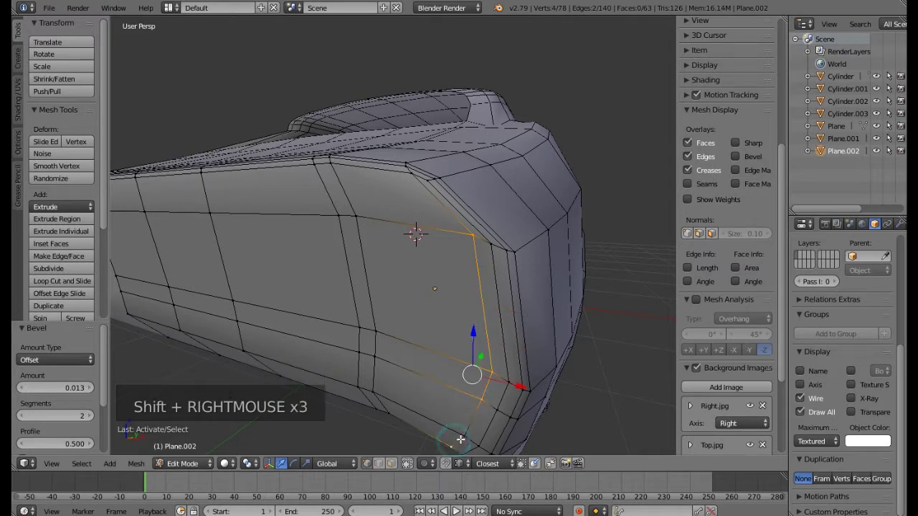
pyautogui.keyDown('shift'); pyautogui.rightClick(461, 438); pyautogui.keyUp('shift')
# Scale the selected inner side vertices along X, and move them about 0.044 inward along X.
pyautogui.moveTo(459, 266); pyautogui.dragTo(524, 346, button='middle')
pyautogui.scroll(-1, 456, 281)
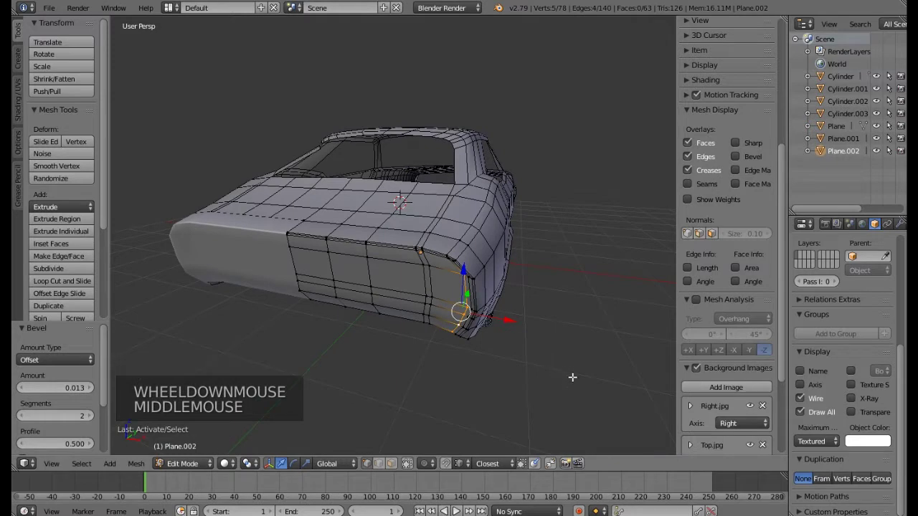
pyautogui.press('s')
pyautogui.press('x')
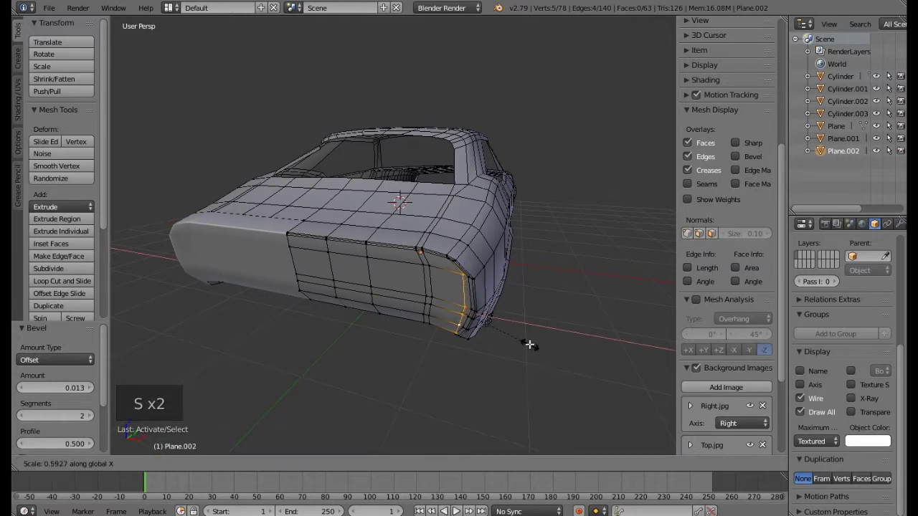
pyautogui.click(528, 344)
pyautogui.moveTo(505, 320); pyautogui.dragTo(499, 321)
pyautogui.scroll(3, 476, 306)
pyautogui.moveTo(476, 306); pyautogui.dragTo(453, 310, button='middle')
pyautogui.scroll(-3, 475, 307)
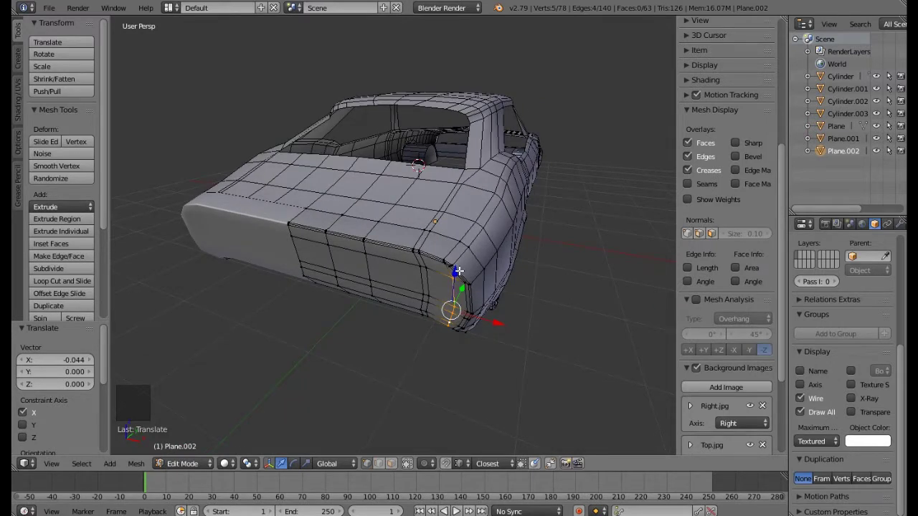
# Undo the side vertex edits and the border bevel, back to the plain border loop selection.
pyautogui.hotkey('ctrl', 'z')
pyautogui.hotkey('ctrl', 'z')
pyautogui.hotkey('ctrl', 'z')
pyautogui.hotkey('ctrl', 'z')
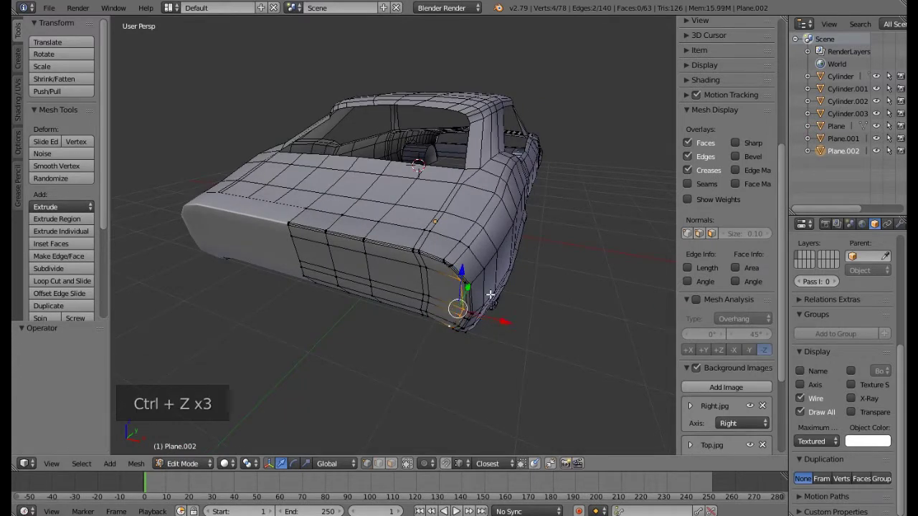
pyautogui.hotkey('ctrl', 'z')
pyautogui.hotkey('ctrl', 'z')
pyautogui.hotkey('ctrl', 'z')
pyautogui.hotkey('ctrl', 'z')
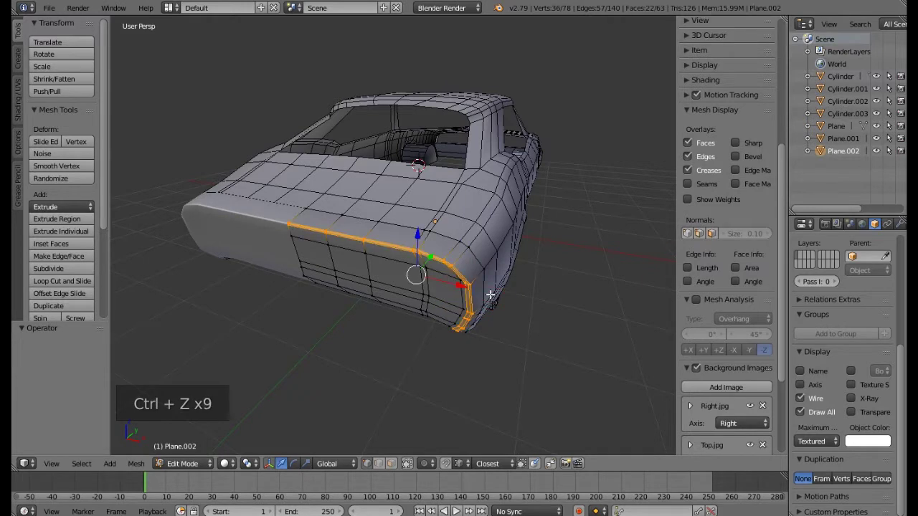
pyautogui.hotkey('ctrl', 'z')
pyautogui.hotkey('ctrl', 'z')
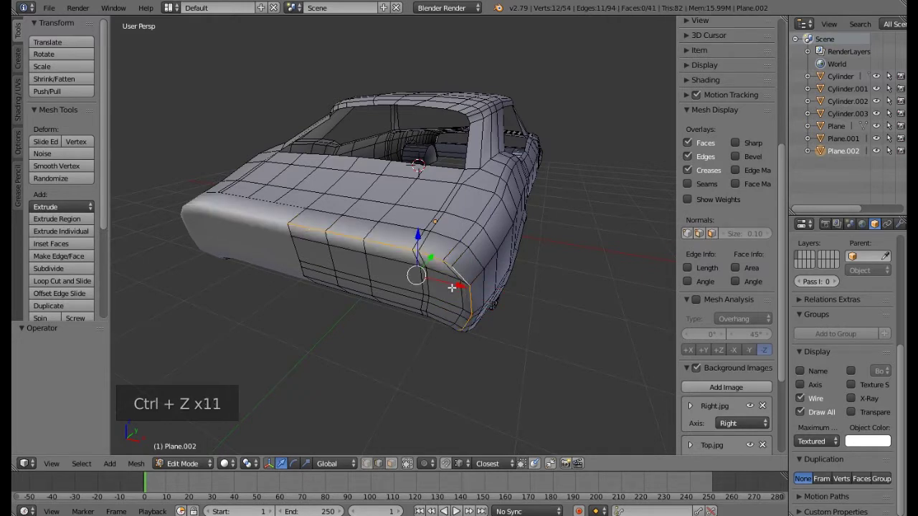
# In vertex selection mode, select the inner side vertices of the rear panel and move them about 0.069 inward along X.
pyautogui.scroll(4, 459, 286)
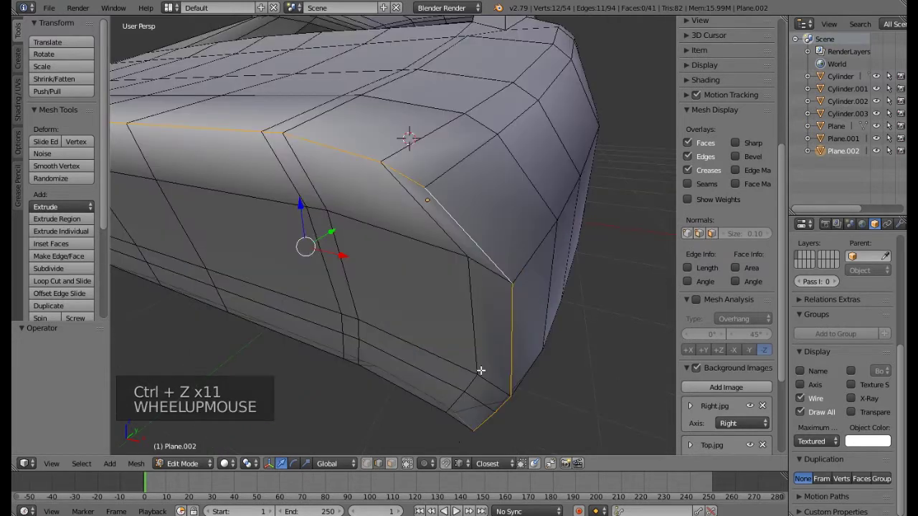
pyautogui.click(364, 461)
pyautogui.rightClick(467, 257)
pyautogui.keyDown('shift'); pyautogui.rightClick(476, 372); pyautogui.keyUp('shift')
pyautogui.keyDown('shift'); pyautogui.rightClick(463, 395); pyautogui.keyUp('shift')
pyautogui.keyDown('shift'); pyautogui.rightClick(442, 413); pyautogui.keyUp('shift')
pyautogui.keyDown('shift'); pyautogui.rightClick(476, 389); pyautogui.keyUp('shift')
pyautogui.moveTo(483, 388); pyautogui.dragTo(456, 382)
# Bevel the rear panel's side and top border edge loops with three segments and an offset of about 0.041, then return to Object Mode.
pyautogui.click(379, 464)
pyautogui.rightClick(467, 233)
pyautogui.keyDown('alt'); pyautogui.rightClick(466, 233); pyautogui.keyUp('alt')
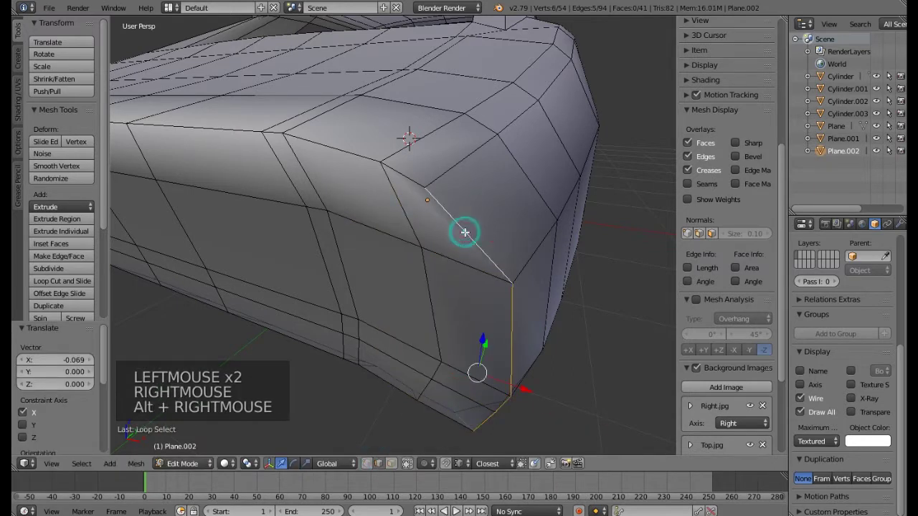
pyautogui.keyDown('alt'); pyautogui.keyDown('shift'); pyautogui.rightClick(402, 171); pyautogui.keyUp('shift'); pyautogui.keyUp('alt')
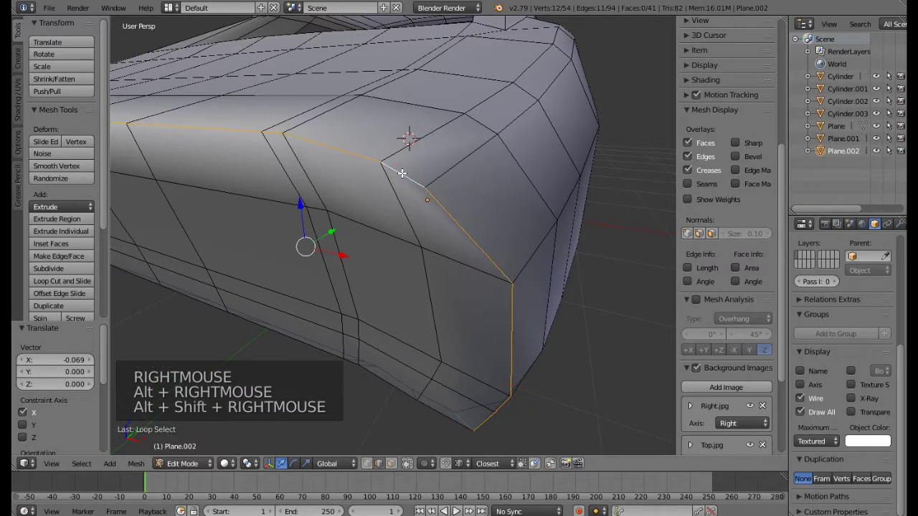
pyautogui.scroll(-5, 402, 170)
pyautogui.moveTo(402, 171); pyautogui.dragTo(413, 217, button='middle')
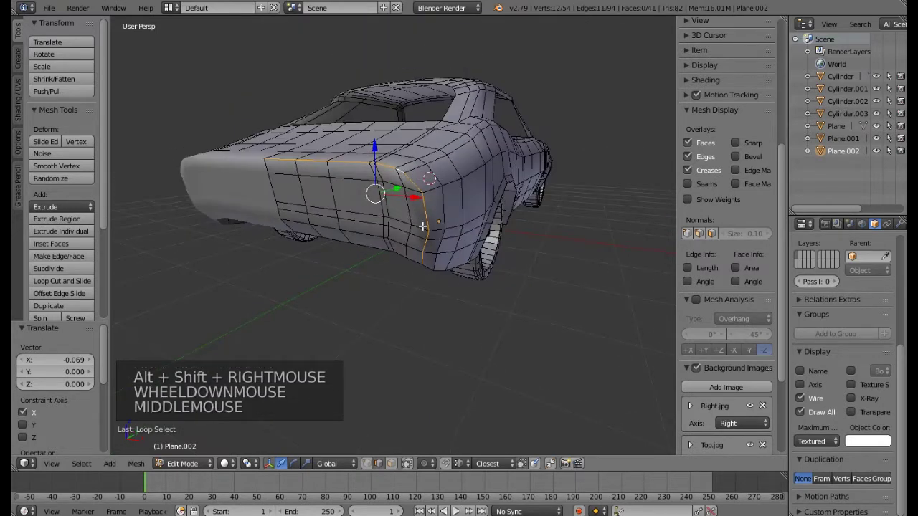
pyautogui.hotkey('ctrl', 'b')
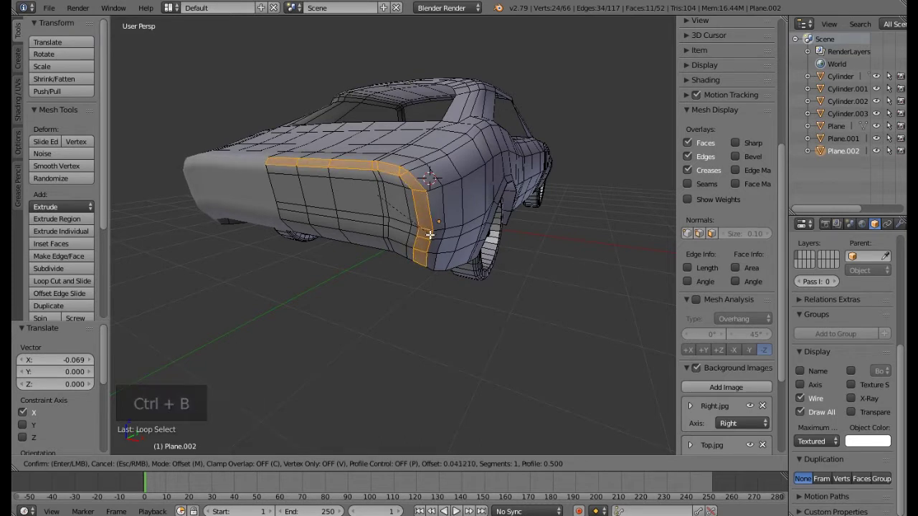
pyautogui.scroll(1, 430, 234)
pyautogui.scroll(1, 430, 236)
pyautogui.click(429, 235)
pyautogui.moveTo(429, 235); pyautogui.dragTo(495, 252, button='middle')
pyautogui.press('Tab')
pyautogui.scroll(-2, 416, 245)
pyautogui.keyDown('shift'); pyautogui.middleClick(500, 219); pyautogui.keyUp('shift')
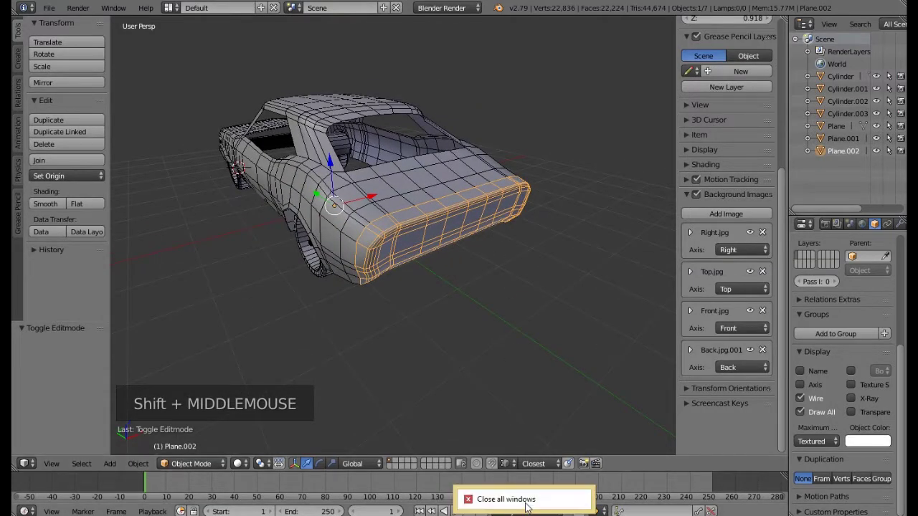
# Switch to File Explorer, close the Record folder window, and open Pic 20 from the Car Pics folder to check the rear end.
pyautogui.moveTo(104, 515)
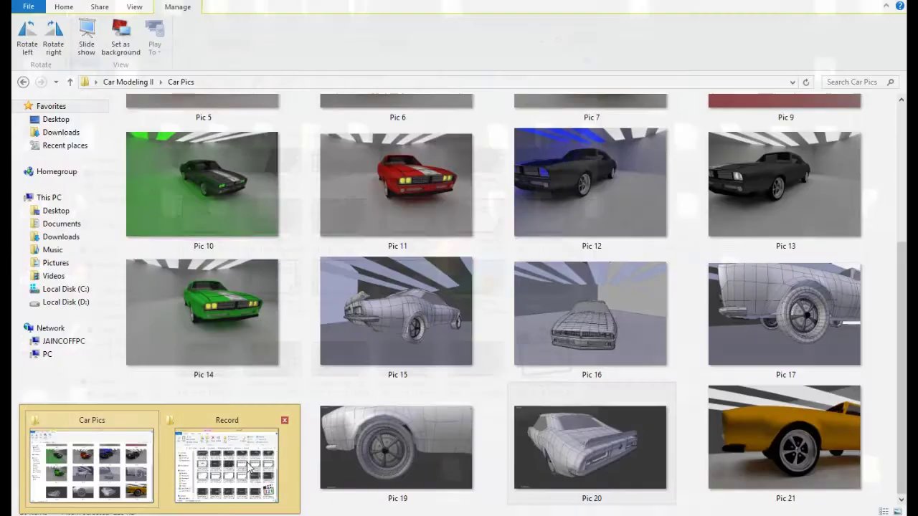
pyautogui.click(285, 420)
pyautogui.click(122, 468)
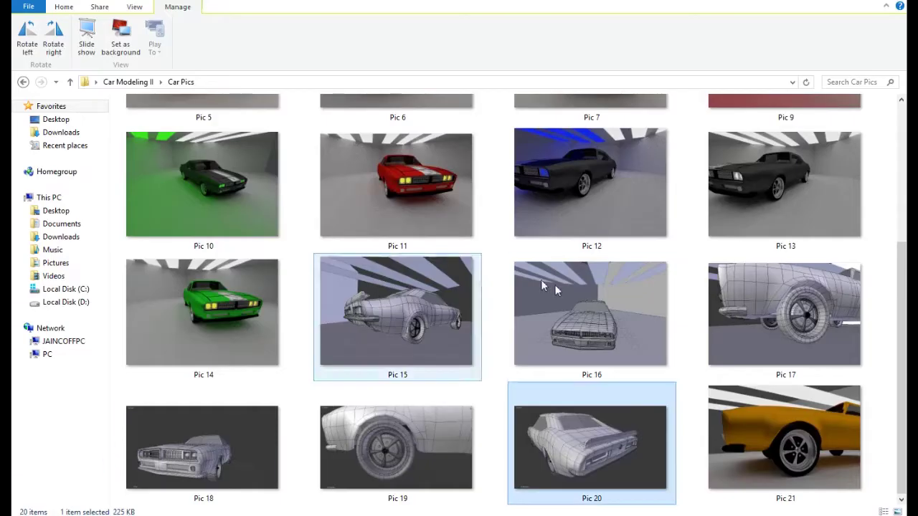
pyautogui.doubleClick(563, 443)
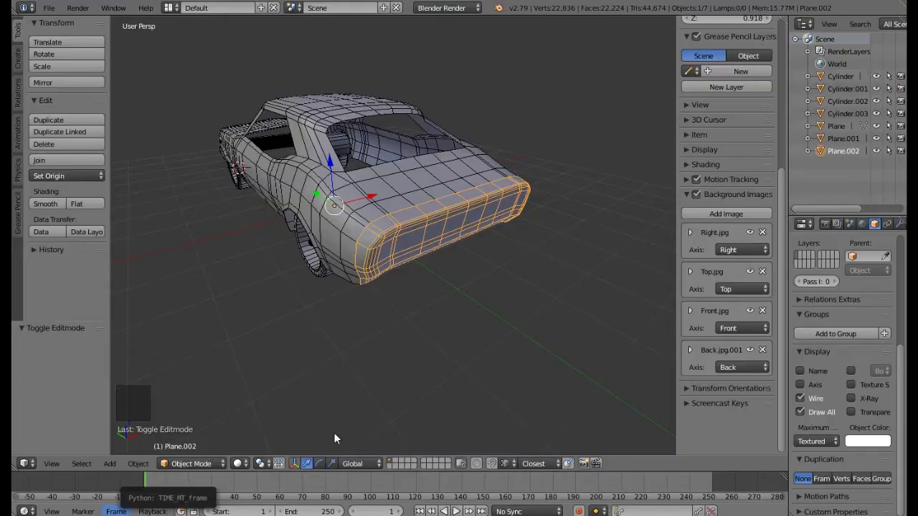
pyautogui.moveTo(334, 433); pyautogui.dragTo(395, 302, button='middle')
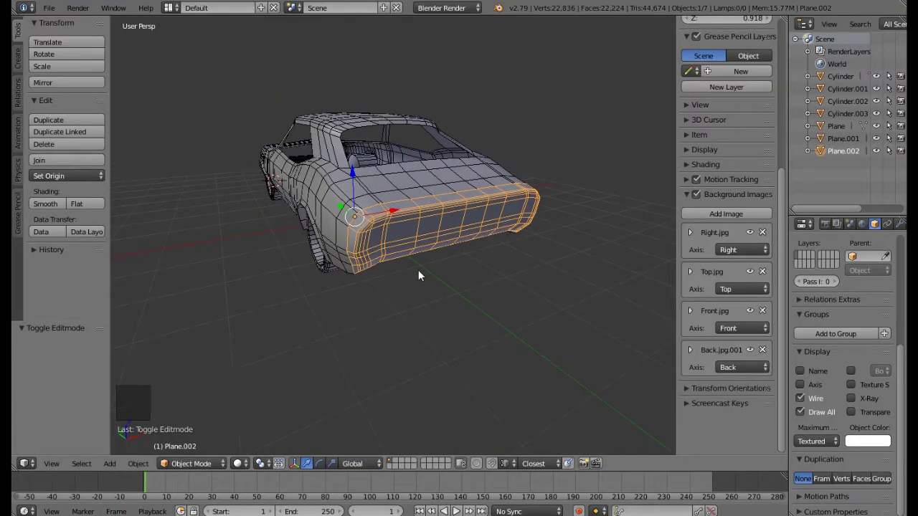
# Enter Edit Mode on the rear panel and, in wireframe back view, select the four faces covering the blueprint's taillight area.
pyautogui.press('ctrl+KP_1')
pyautogui.scroll(7, 431, 246)
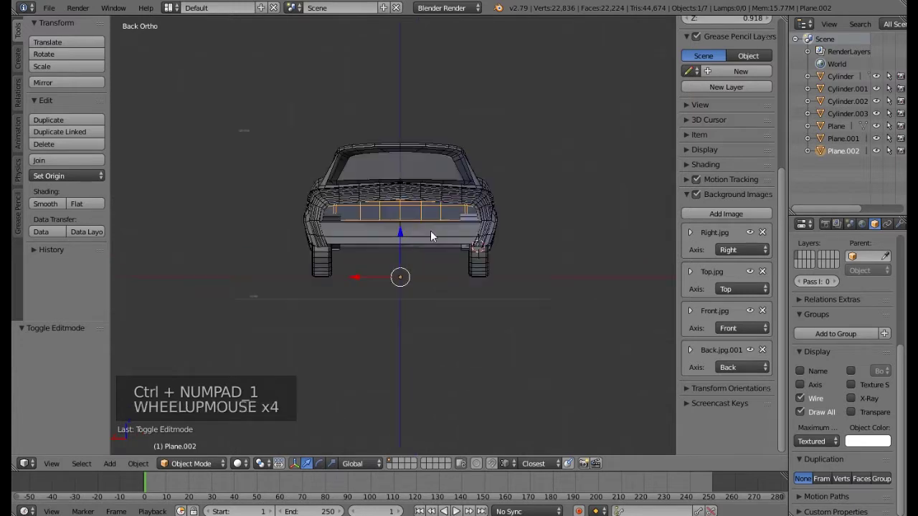
pyautogui.press('z')
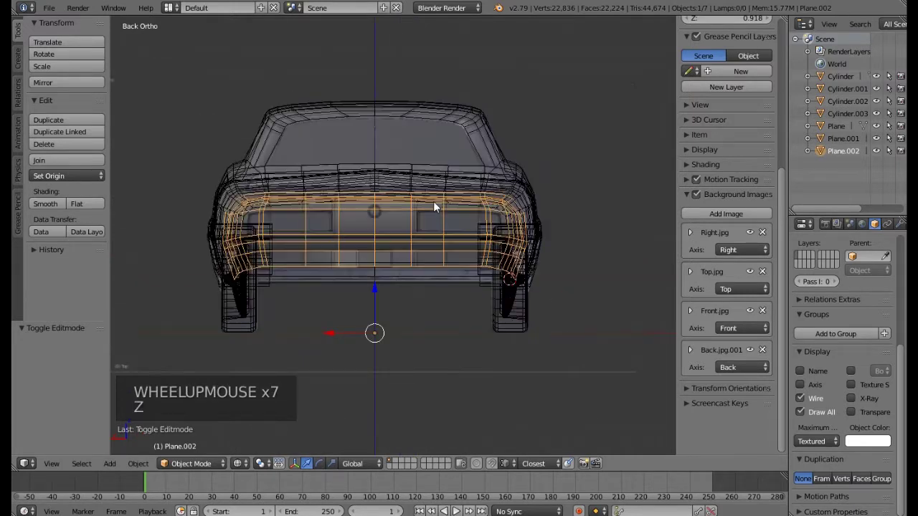
pyautogui.scroll(4, 326, 226)
pyautogui.keyDown('shift'); pyautogui.moveTo(327, 222); pyautogui.dragTo(333, 220, button='middle'); pyautogui.keyUp('shift')
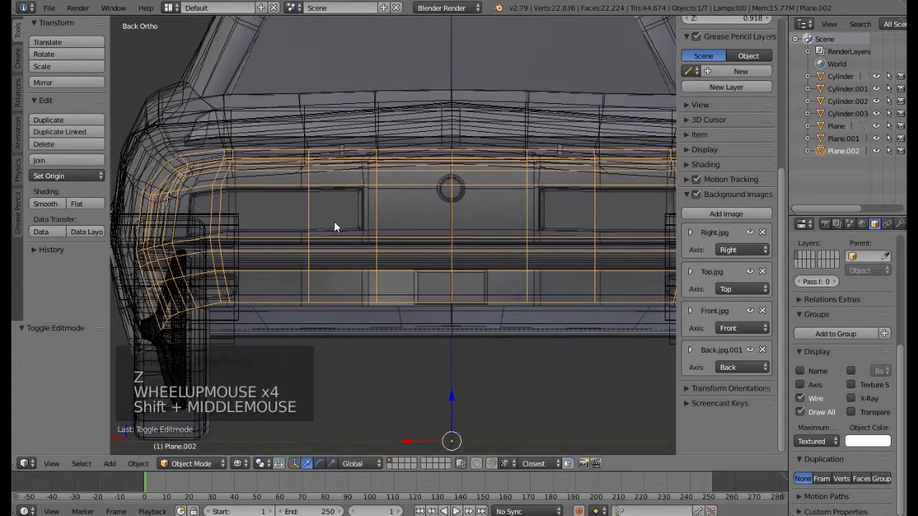
pyautogui.press('Tab')
pyautogui.click(391, 463)
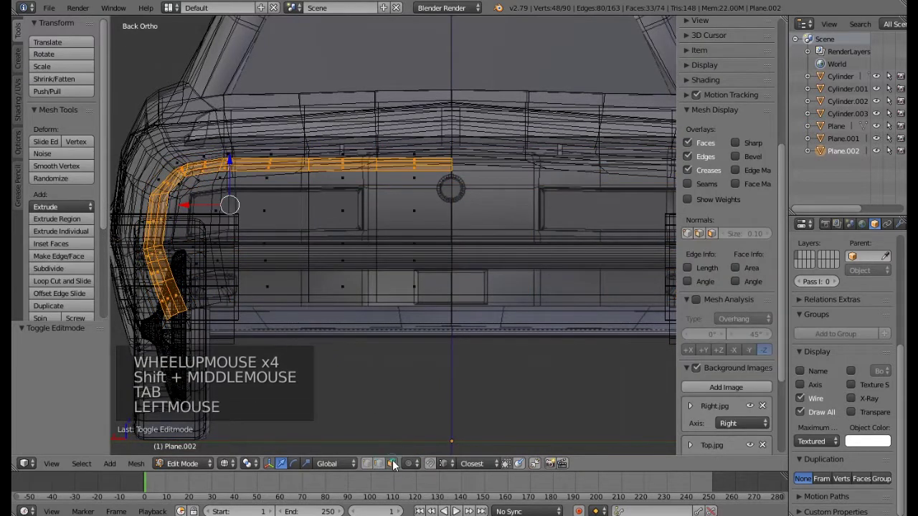
pyautogui.rightClick(339, 217)
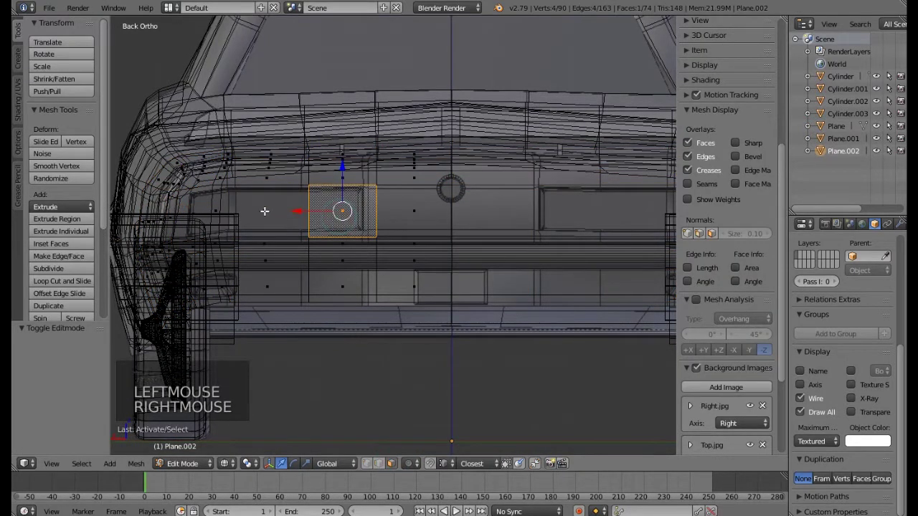
pyautogui.keyDown('shift'); pyautogui.rightClick(264, 211); pyautogui.keyUp('shift')
pyautogui.keyDown('shift'); pyautogui.rightClick(214, 213); pyautogui.keyUp('shift')
pyautogui.keyDown('shift'); pyautogui.rightClick(195, 212); pyautogui.keyUp('shift')
pyautogui.scroll(1, 198, 213)
pyautogui.keyDown('shift'); pyautogui.moveTo(199, 213); pyautogui.dragTo(295, 247, button='middle'); pyautogui.keyUp('shift')
pyautogui.scroll(1, 255, 227)
pyautogui.scroll(1, 297, 250)
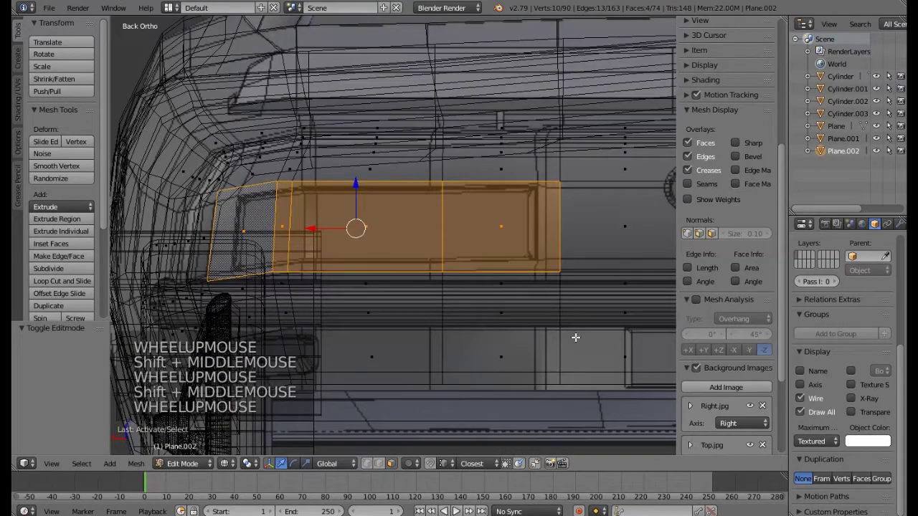
# Scale the four selected faces to about 0.86 and shift them -0.015 along X and 0.007 along Z to match the blueprint taillight.
pyautogui.press('s')
pyautogui.press('s')
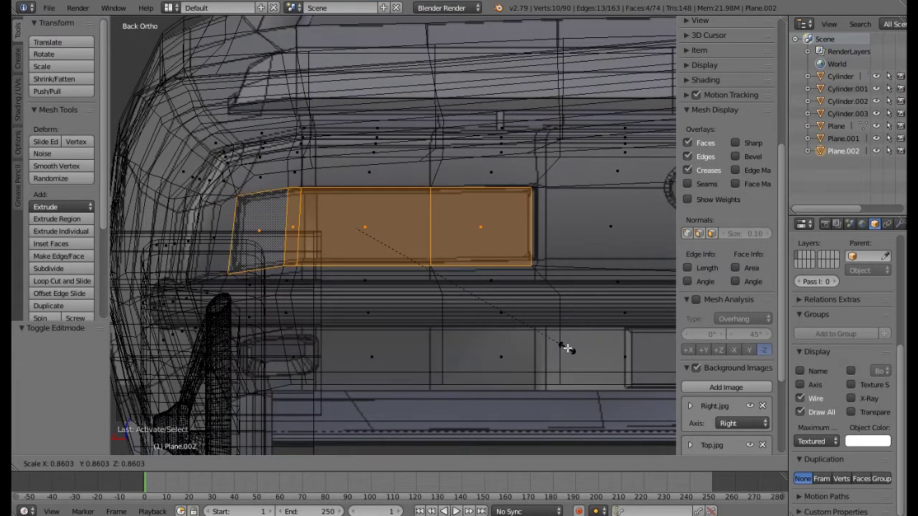
pyautogui.click(568, 350)
pyautogui.moveTo(314, 230); pyautogui.dragTo(319, 231)
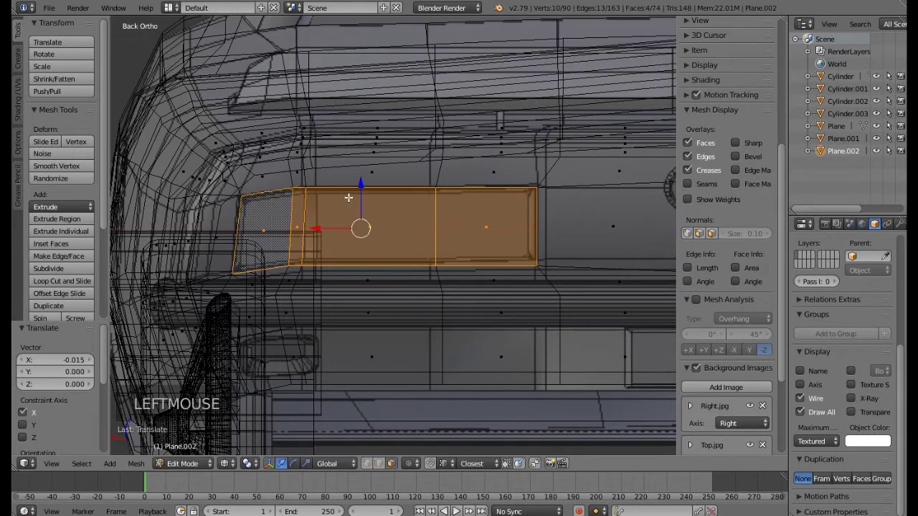
pyautogui.moveTo(361, 190); pyautogui.dragTo(362, 187)
pyautogui.scroll(-3, 362, 189)
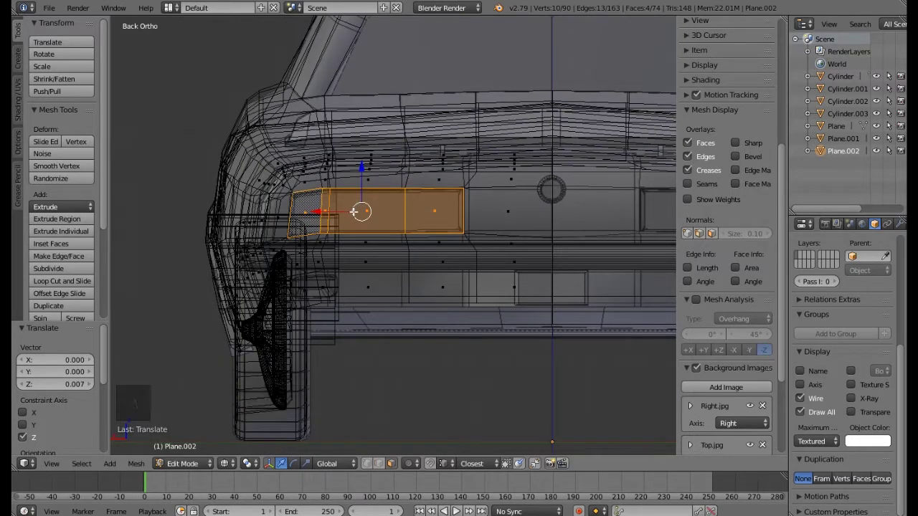
# In solid shading, extrude the four taillight faces 0.160 along Y into the car body to form a recess.
pyautogui.press('z')
pyautogui.moveTo(358, 209)
pyautogui.mouseDown(button='middle')
pyautogui.moveTo(374, 226)
pyautogui.moveTo(513, 262)
pyautogui.moveTo(453, 271)
pyautogui.mouseUp(button='middle')
pyautogui.press('KP_Decimal')
pyautogui.scroll(-5, 512, 262)
pyautogui.scroll(1, 503, 256)
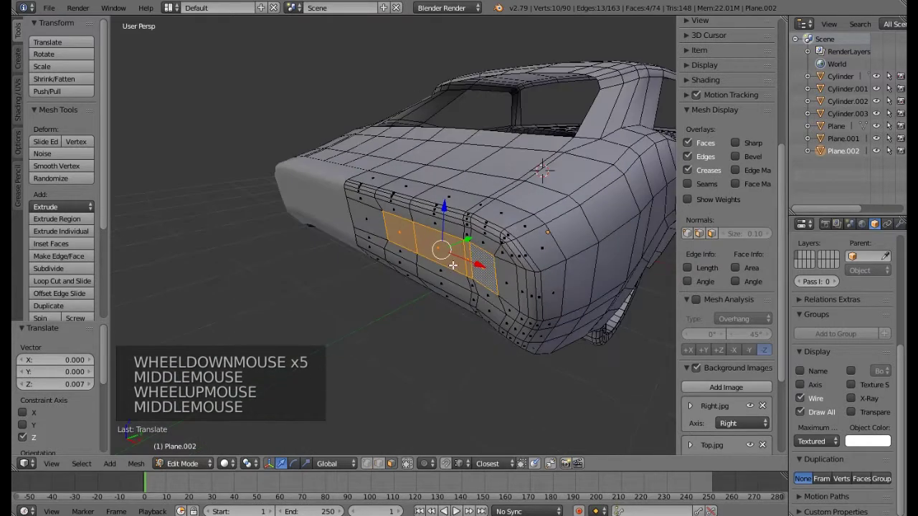
pyautogui.scroll(3, 453, 266)
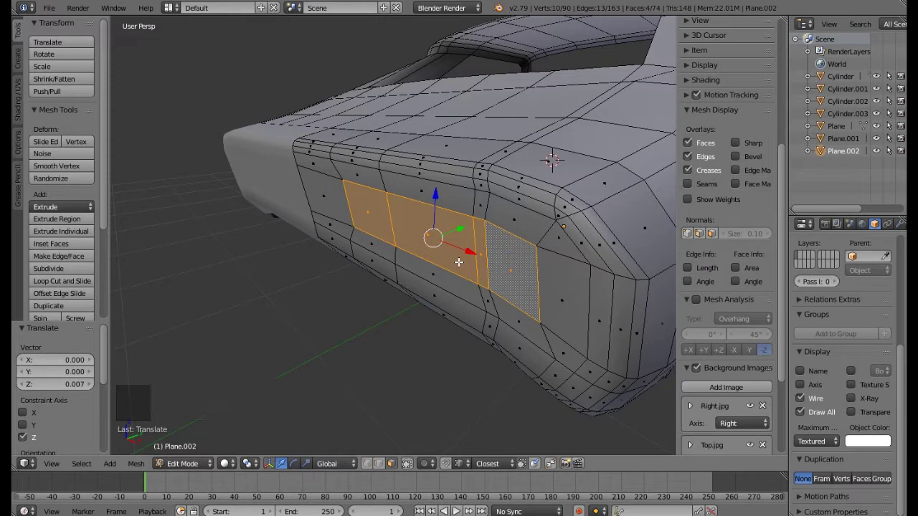
pyautogui.press('e')
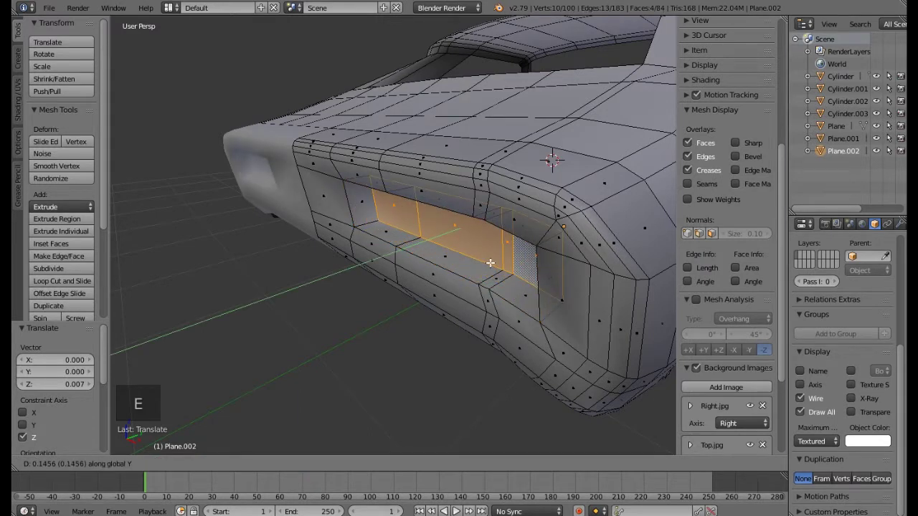
pyautogui.click(493, 263)
pyautogui.moveTo(493, 263); pyautogui.dragTo(445, 256, button='middle')
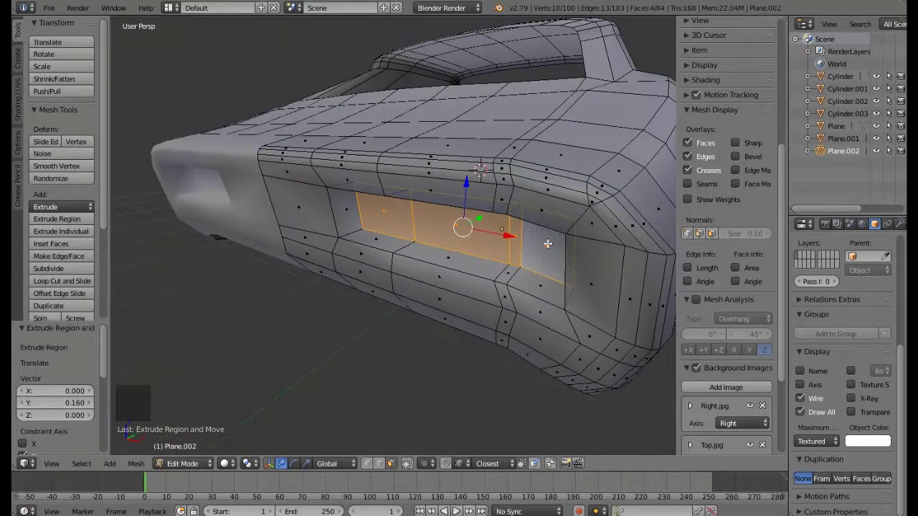
# Separate the recessed taillight faces into their own object, return to Object Mode, and deselect everything.
pyautogui.press('p')
pyautogui.click(515, 228)
pyautogui.press('Tab')
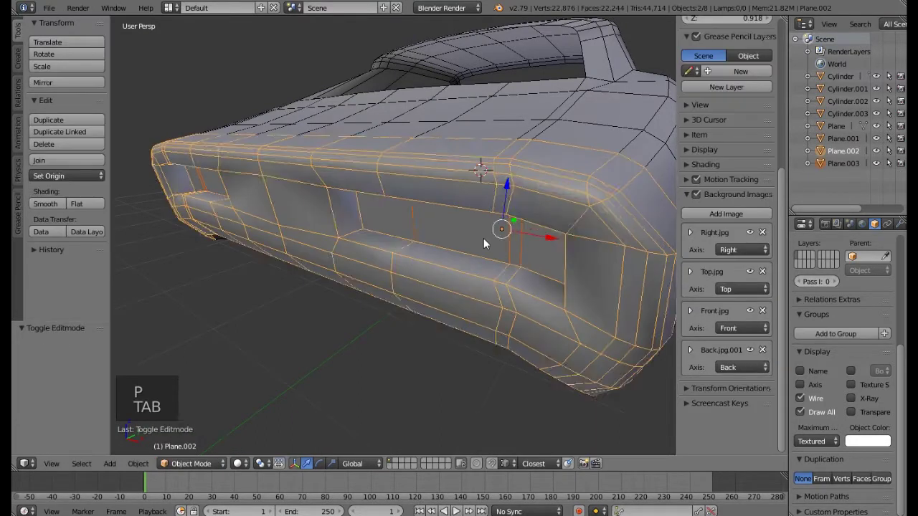
pyautogui.scroll(-3, 483, 238)
pyautogui.press('a')
pyautogui.moveTo(470, 250); pyautogui.dragTo(488, 268, button='middle')
# Bevel the outer edge loops around the rear panel's taillight opening with three segments and an amount of 0.016, then return to Object Mode.
pyautogui.scroll(4, 512, 224)
pyautogui.scroll(5, 511, 228)
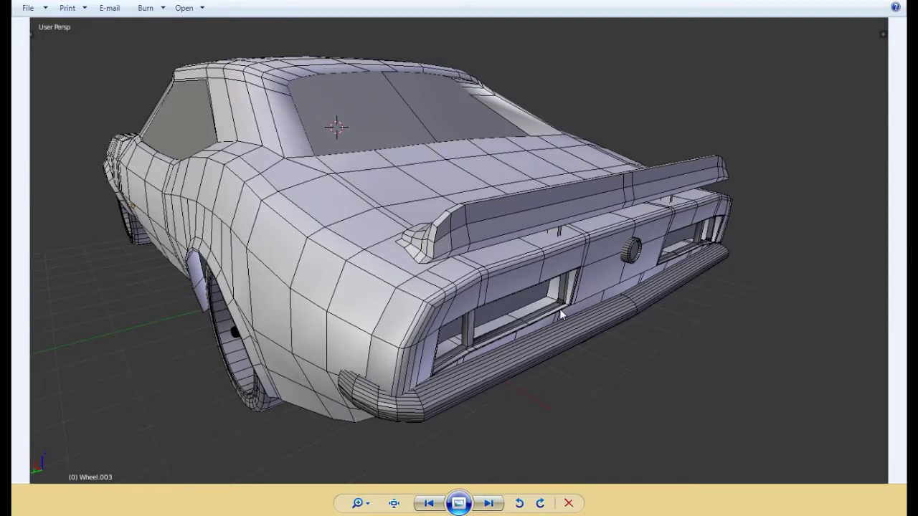
pyautogui.scroll(3, 559, 309)
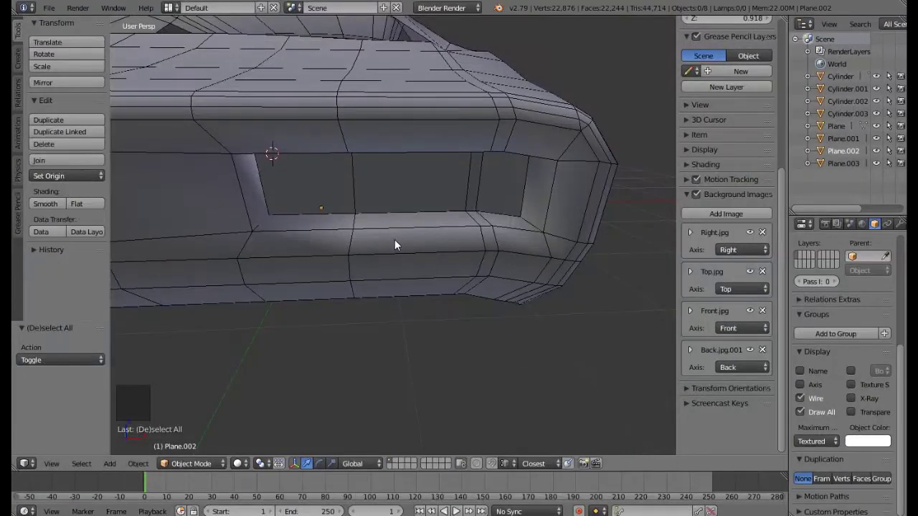
pyautogui.moveTo(395, 242); pyautogui.dragTo(395, 239, button='middle')
pyautogui.press('Tab')
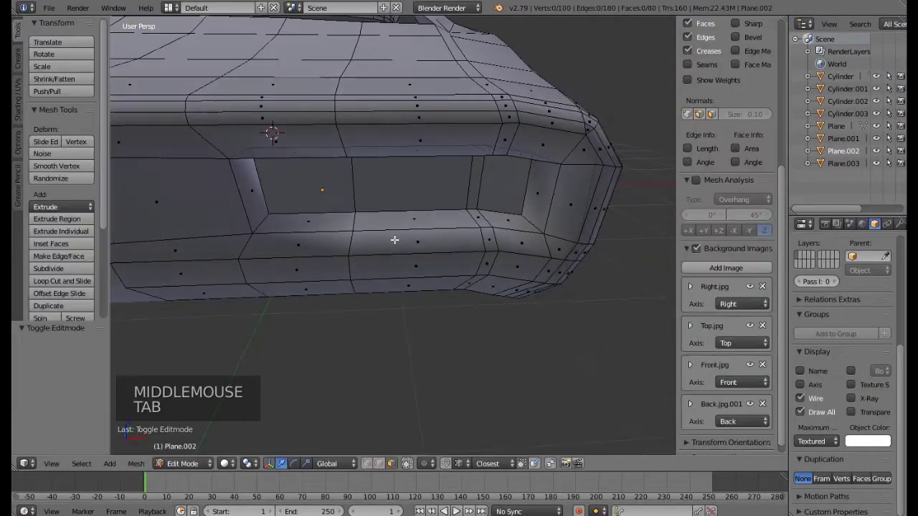
pyautogui.click(383, 465)
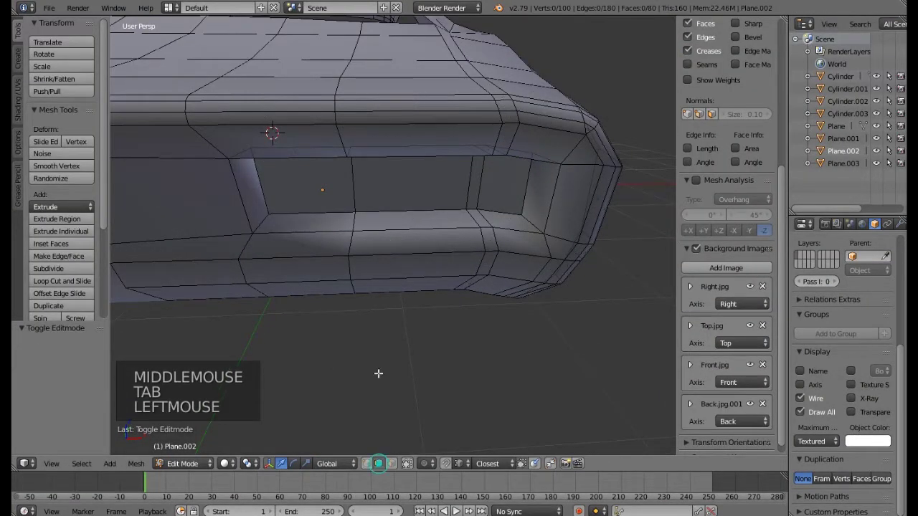
pyautogui.rightClick(379, 229)
pyautogui.keyDown('alt'); pyautogui.rightClick(379, 230); pyautogui.keyUp('alt')
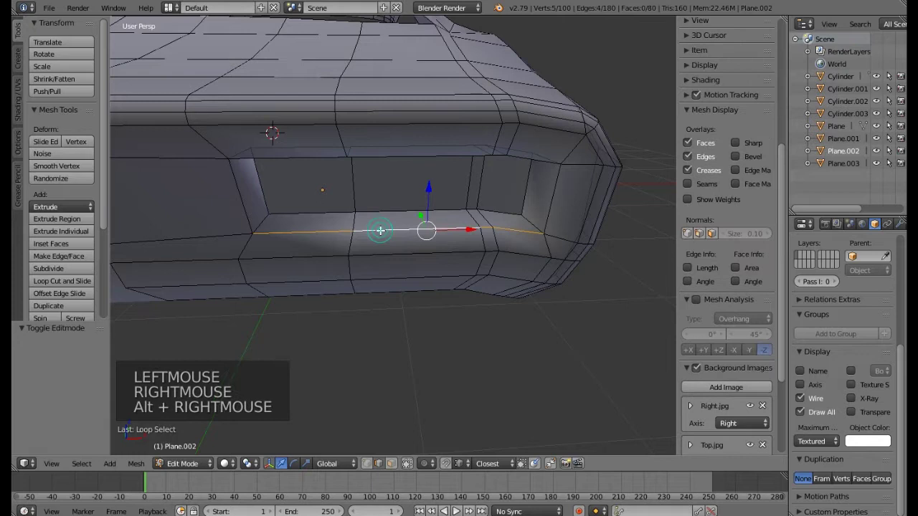
pyautogui.keyDown('alt'); pyautogui.keyDown('shift'); pyautogui.rightClick(243, 209); pyautogui.keyUp('shift'); pyautogui.keyUp('alt')
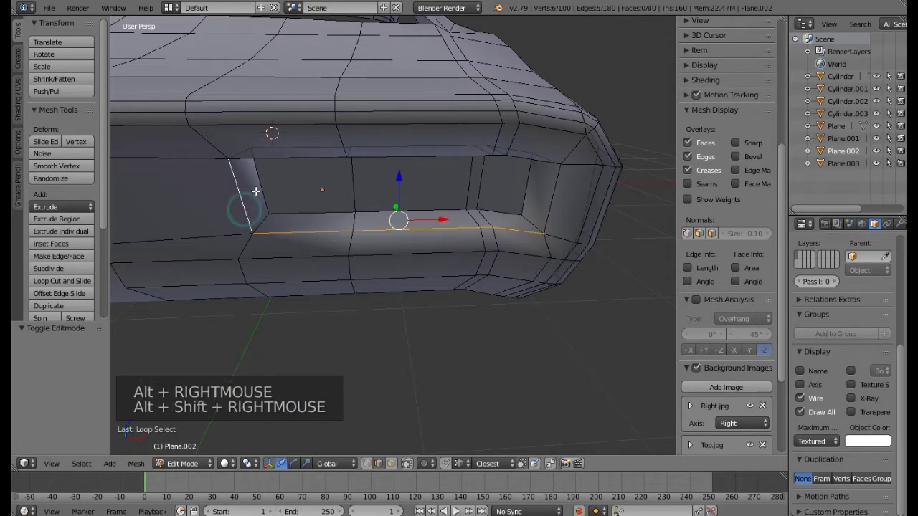
pyautogui.keyDown('alt'); pyautogui.keyDown('shift'); pyautogui.rightClick(302, 158); pyautogui.keyUp('shift'); pyautogui.keyUp('alt')
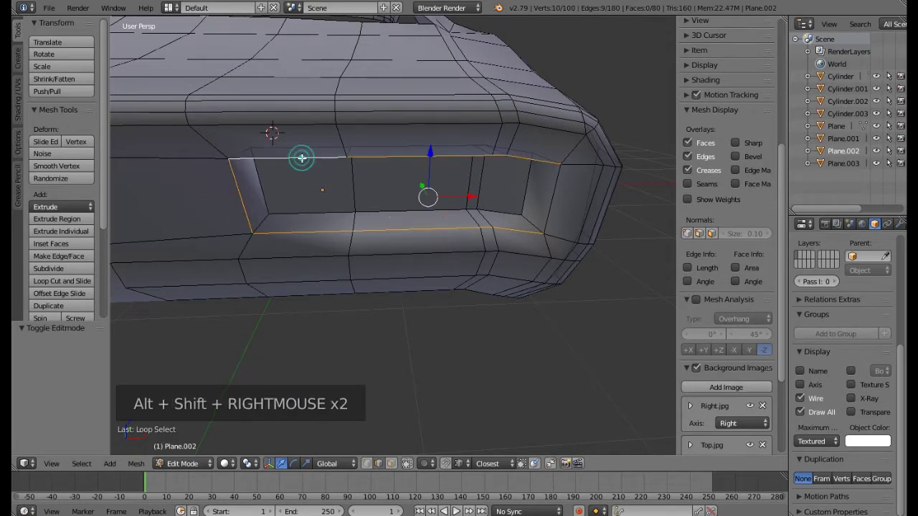
pyautogui.keyDown('alt'); pyautogui.keyDown('shift'); pyautogui.rightClick(550, 200); pyautogui.keyUp('shift'); pyautogui.keyUp('alt')
pyautogui.moveTo(550, 199); pyautogui.dragTo(516, 215, button='middle')
pyautogui.moveTo(484, 249); pyautogui.dragTo(508, 266, button='middle')
pyautogui.hotkey('ctrl', 'b')
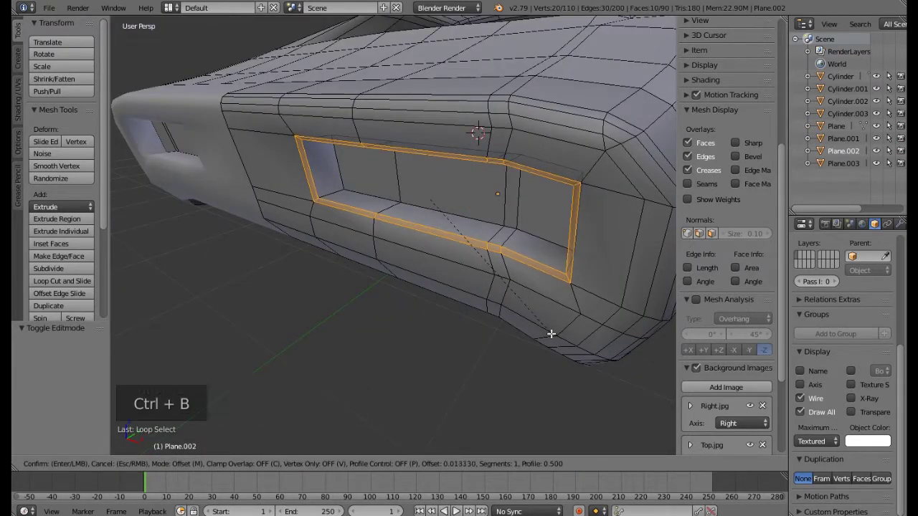
pyautogui.scroll(1, 548, 339)
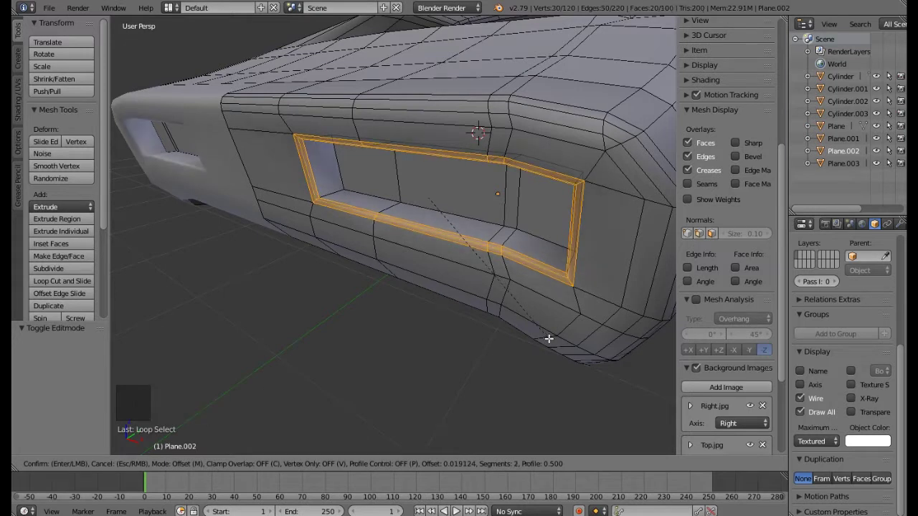
pyautogui.scroll(1, 549, 338)
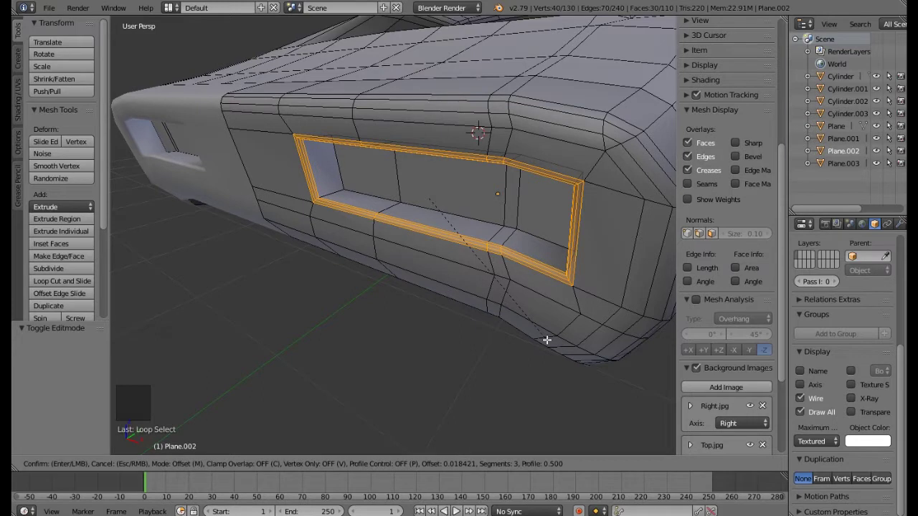
pyautogui.click(547, 339)
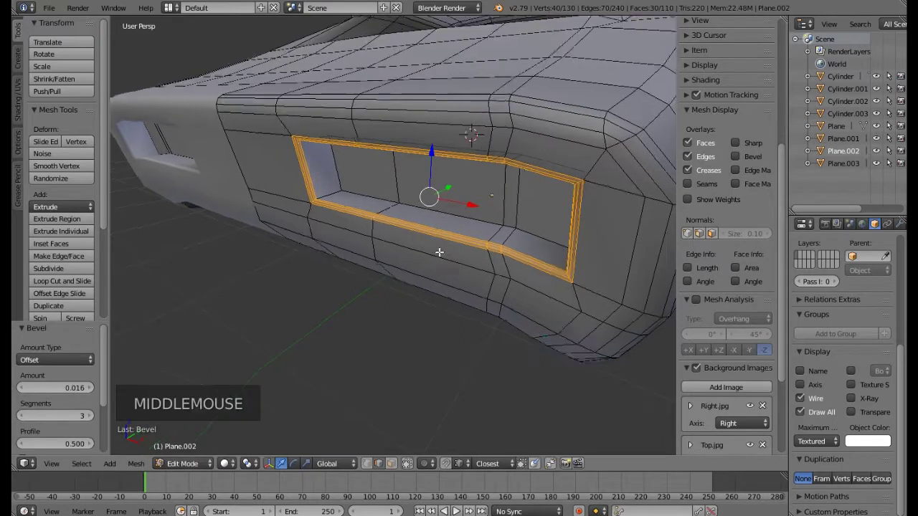
pyautogui.moveTo(428, 250); pyautogui.dragTo(447, 252, button='middle')
pyautogui.press('Tab')
# Compare the rear end with the wireframe reference, close that picture, open Pic 4 from the Car Pics folder, and advance to the following picture.
pyautogui.scroll(-3, 448, 252)
pyautogui.scroll(-7, 359, 246)
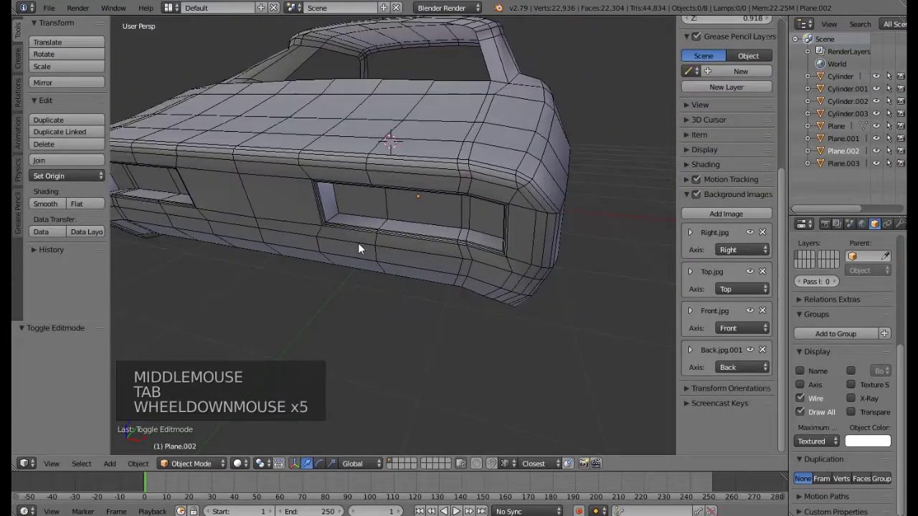
pyautogui.moveTo(354, 249); pyautogui.dragTo(448, 226, button='middle')
pyautogui.scroll(-5, 453, 205)
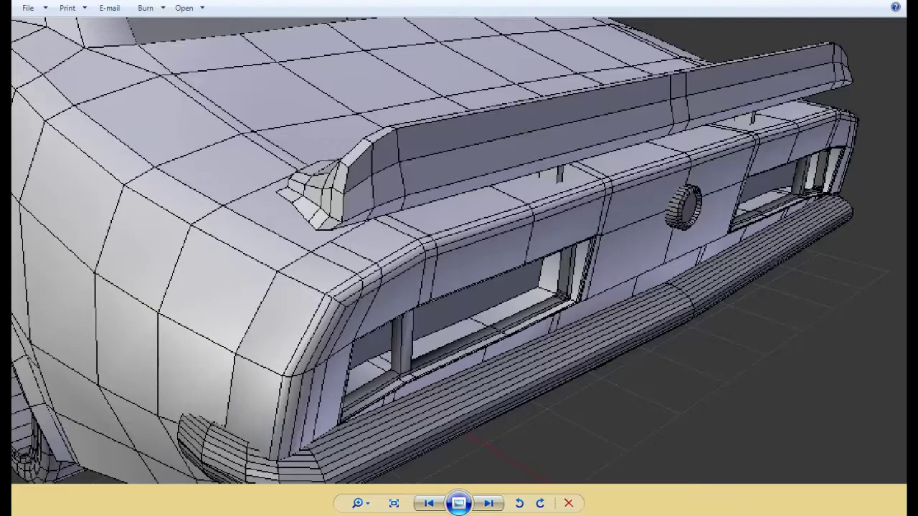
pyautogui.scroll(-5, 599, 350)
pyautogui.click(588, 355)
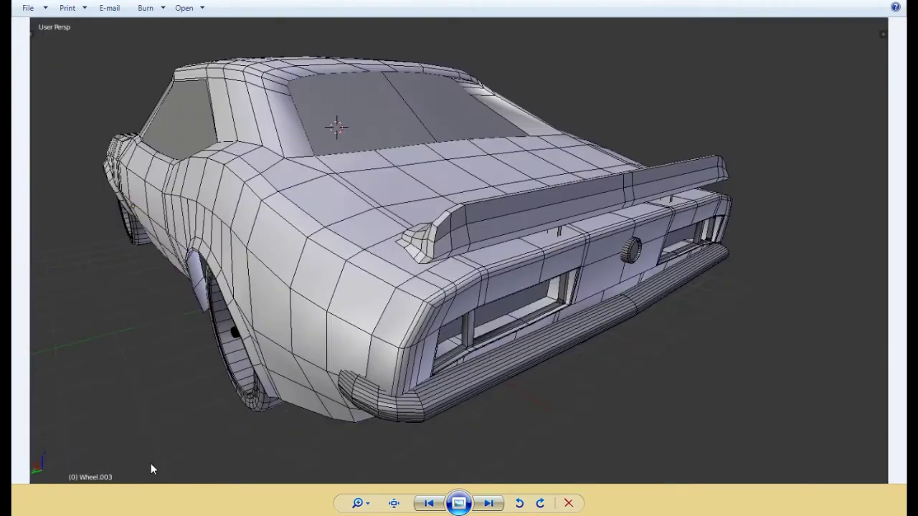
pyautogui.click(889, 1)
pyautogui.scroll(4, 531, 217)
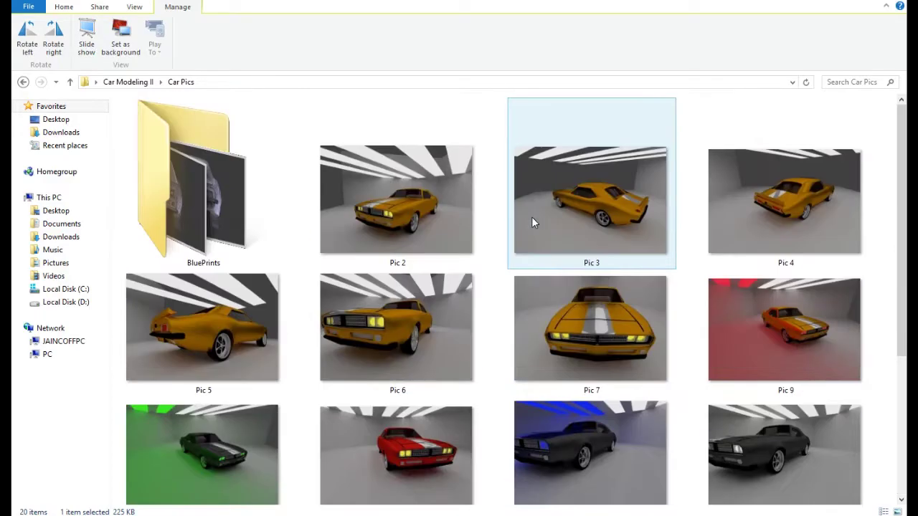
pyautogui.doubleClick(746, 203)
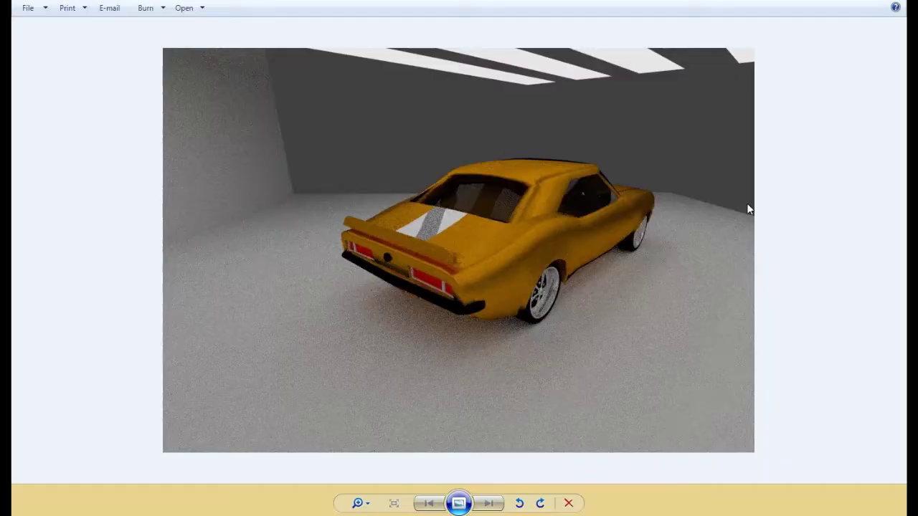
pyautogui.press('Right')
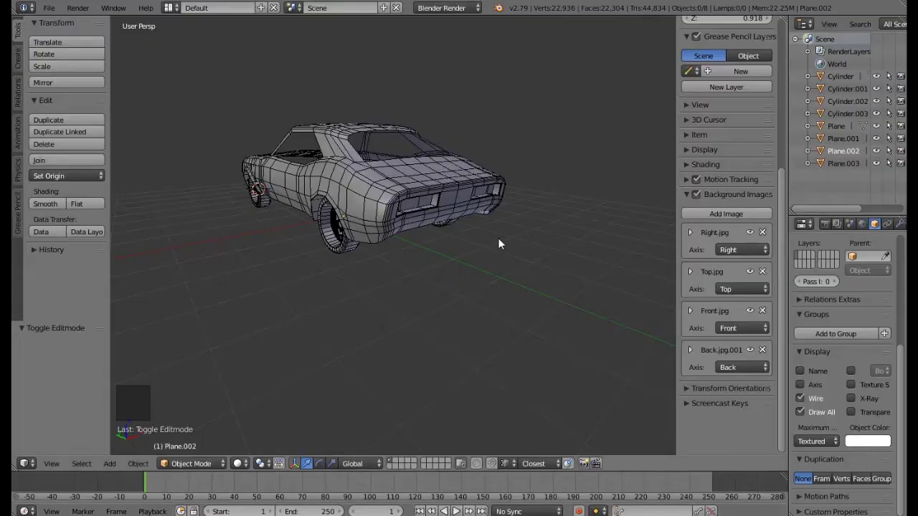
# Add one vertical loop cut to the rear panel between its centre line and the taillight opening, slid about 0.29 toward the opening.
pyautogui.moveTo(443, 246); pyautogui.dragTo(422, 215, button='middle')
pyautogui.scroll(8, 438, 217)
pyautogui.rightClick(422, 211)
pyautogui.press('Tab')
pyautogui.middleClick(424, 219)
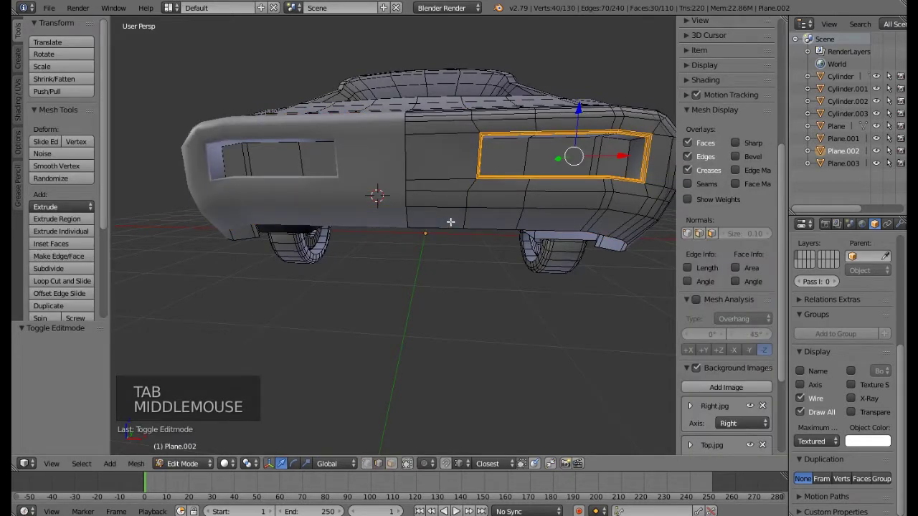
pyautogui.hotkey('ctrl', 'r')
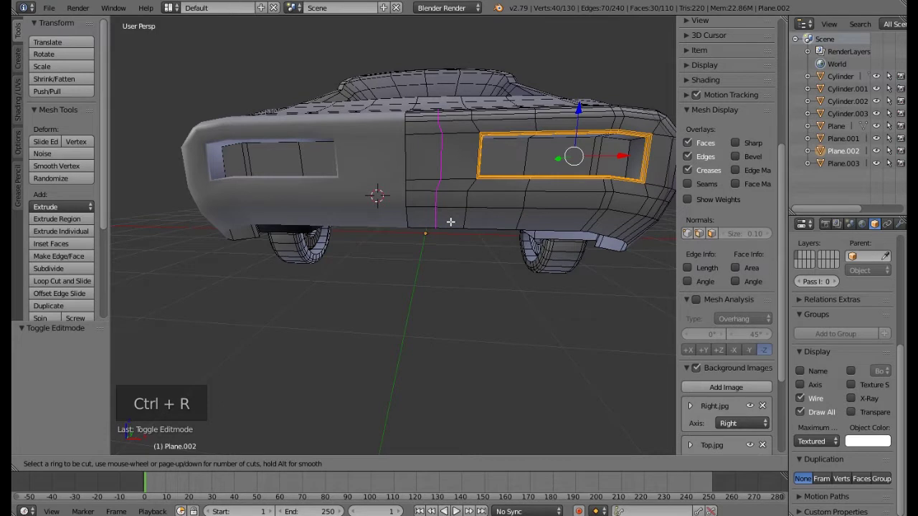
pyautogui.click(451, 222)
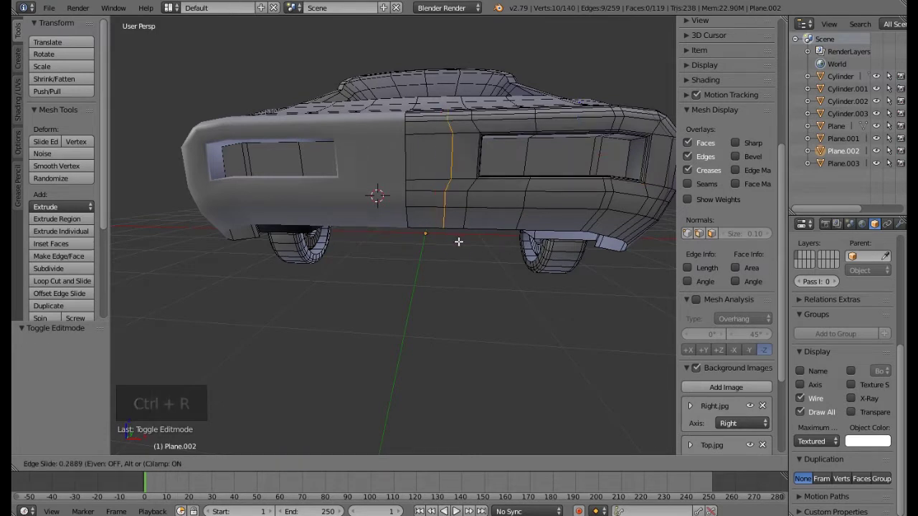
pyautogui.click(459, 242)
# Switch to face selection and select the lowest face beside the rear panel's centre line.
pyautogui.moveTo(458, 242); pyautogui.dragTo(424, 207, button='middle')
pyautogui.click(394, 464)
pyautogui.rightClick(429, 215)
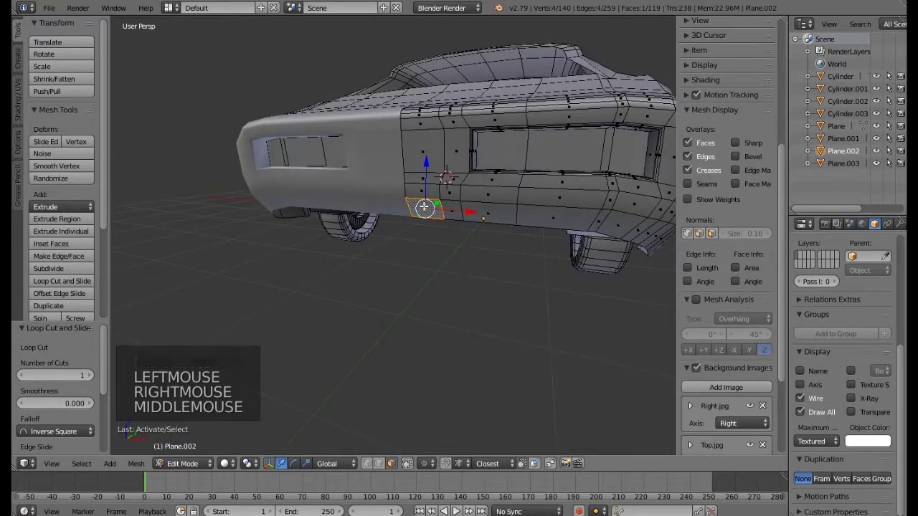
pyautogui.scroll(5, 424, 208)
pyautogui.press('KP_Decimal')
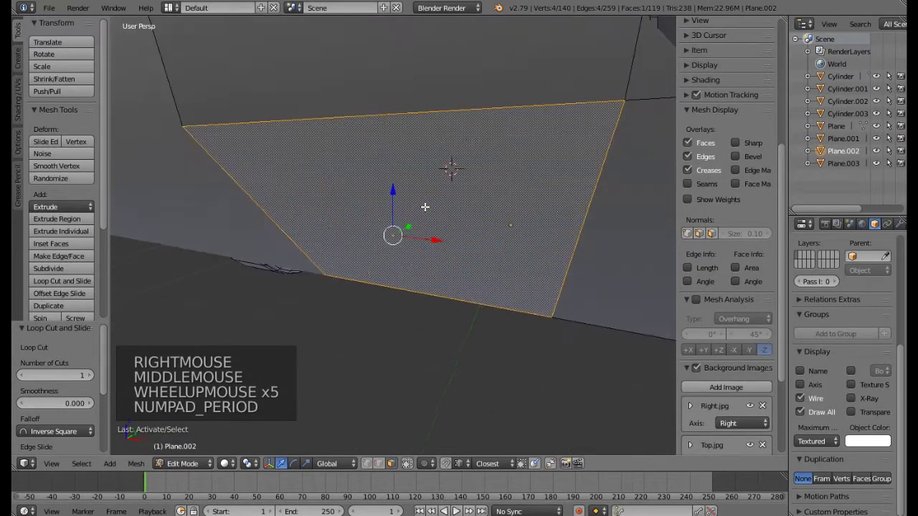
pyautogui.scroll(-3, 425, 206)
pyautogui.moveTo(425, 207); pyautogui.dragTo(423, 204, button='middle')
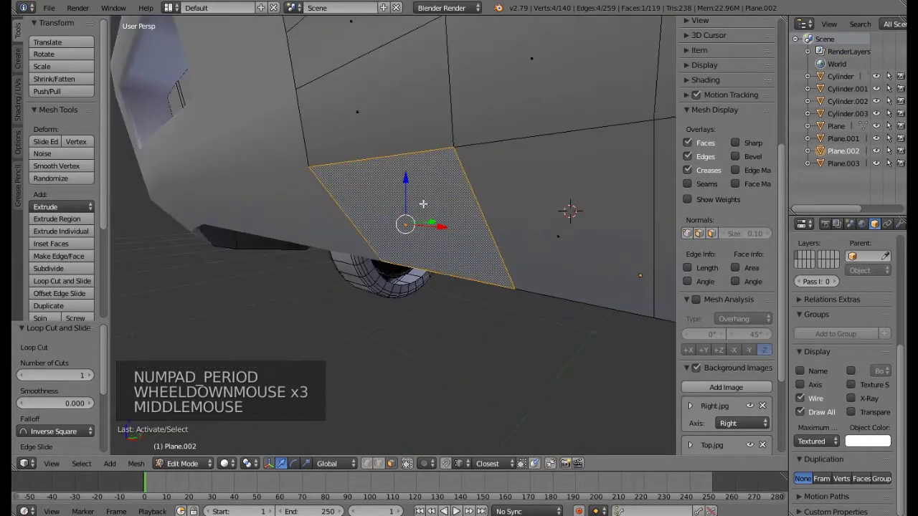
pyautogui.scroll(-5, 423, 203)
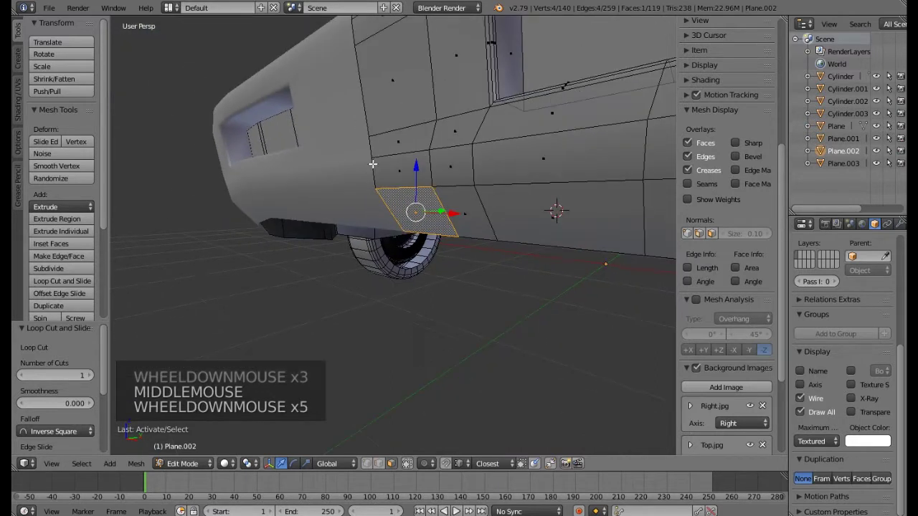
pyautogui.moveTo(372, 165); pyautogui.dragTo(440, 206, button='middle')
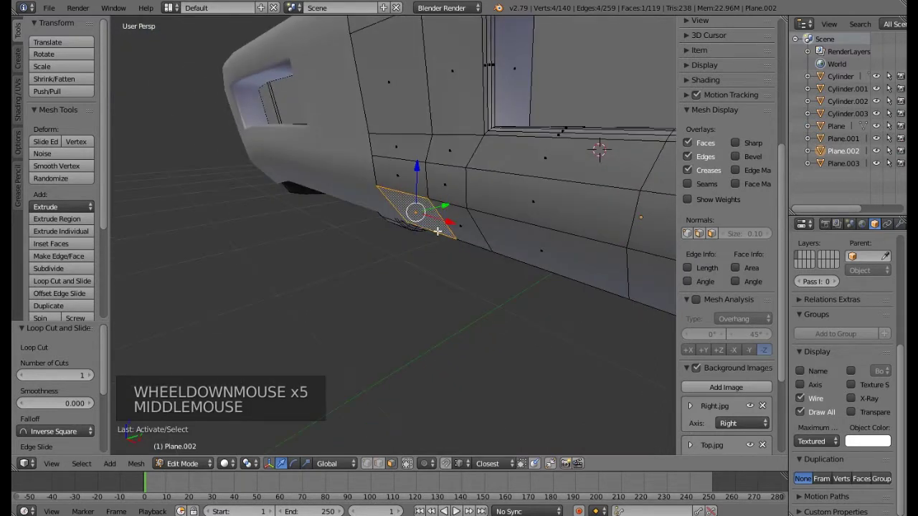
# Try extruding the selected lower face 0.248 along the Y axis into the body, and undo the extrusion.
pyautogui.press('e')
pyautogui.press('e')
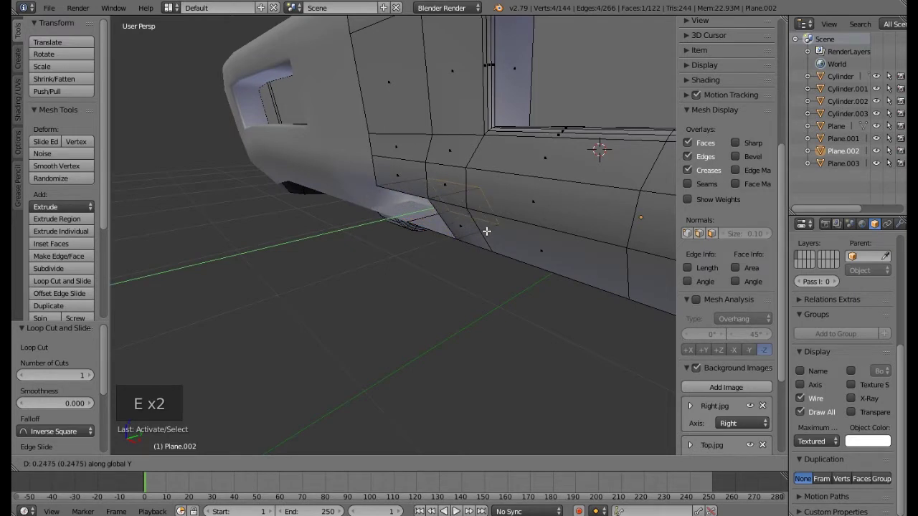
pyautogui.click(486, 231)
pyautogui.moveTo(403, 246); pyautogui.dragTo(471, 219, button='middle')
pyautogui.scroll(-6, 471, 218)
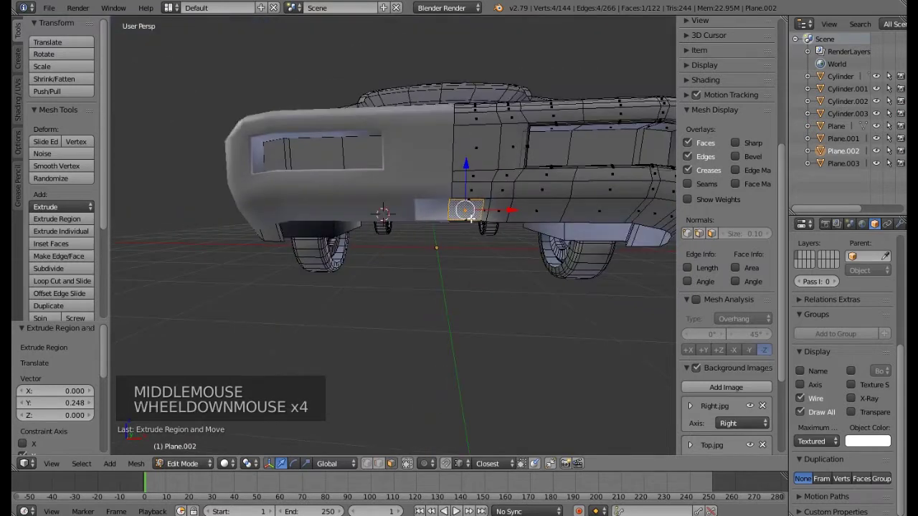
pyautogui.middleClick(543, 223)
pyautogui.moveTo(523, 229)
pyautogui.mouseDown(button='middle')
pyautogui.moveTo(478, 215)
pyautogui.moveTo(507, 228)
pyautogui.mouseUp(button='middle')
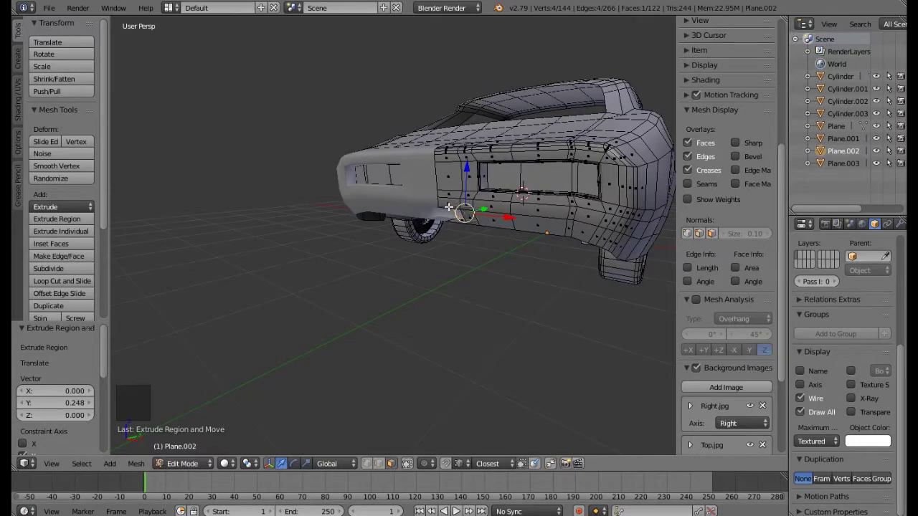
pyautogui.hotkey('ctrl', 'w')
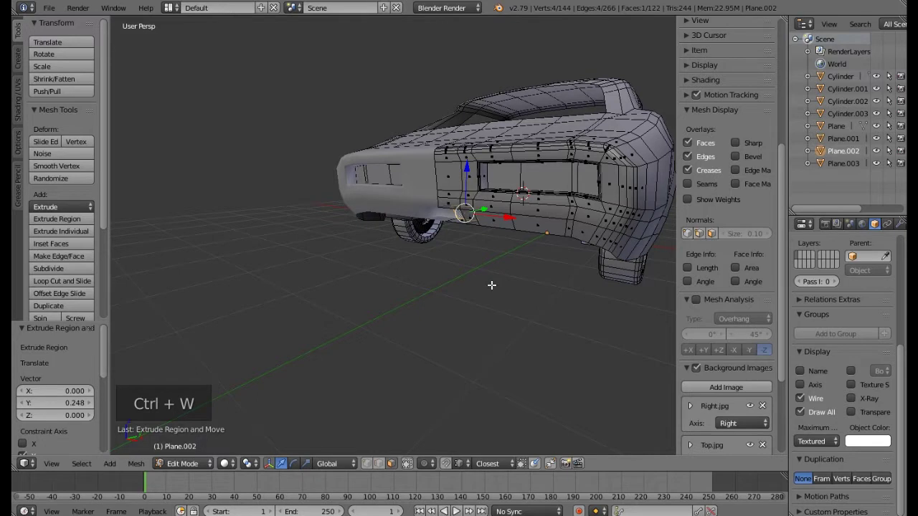
pyautogui.hotkey('ctrl', 'z')
# Add the face directly above to the selection, extrude both about 0.285 along Y into the body, and return to Object Mode.
pyautogui.moveTo(435, 230)
pyautogui.mouseDown(button='middle')
pyautogui.moveTo(492, 240)
pyautogui.moveTo(439, 213)
pyautogui.mouseUp(button='middle')
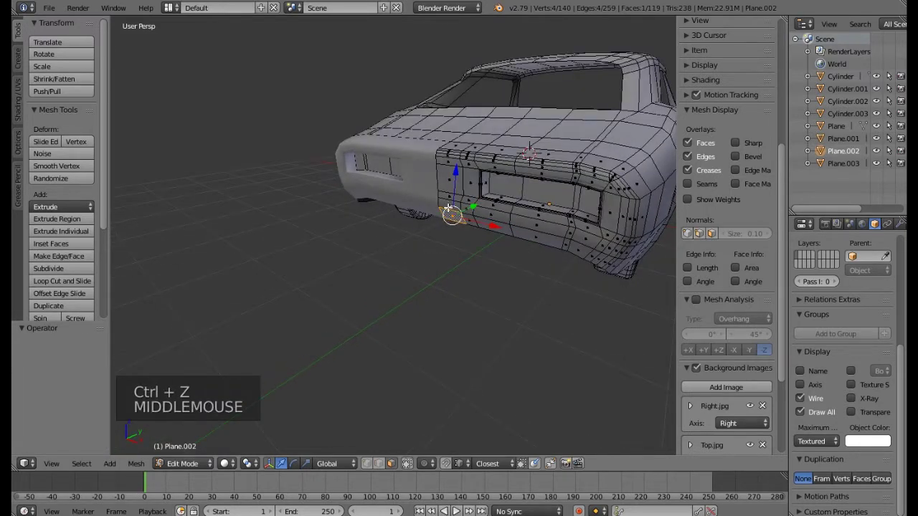
pyautogui.click(450, 207)
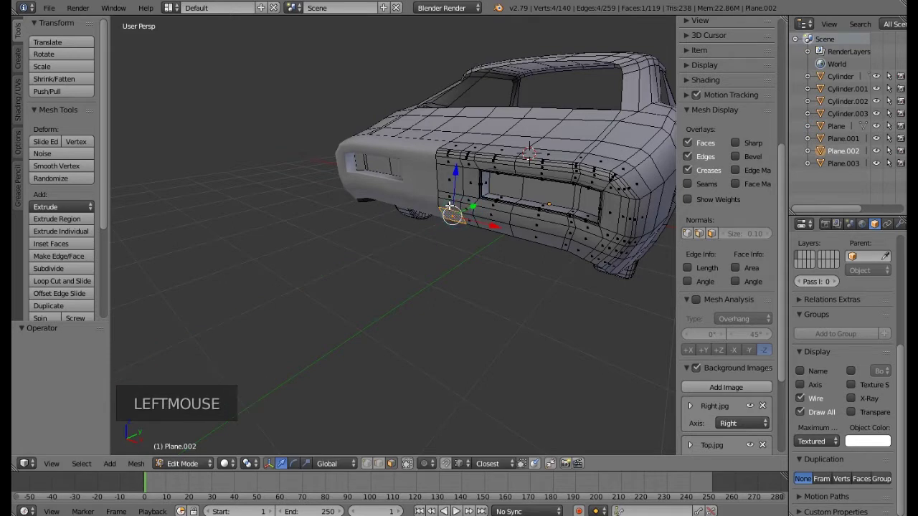
pyautogui.keyDown('shift'); pyautogui.rightClick(448, 206); pyautogui.keyUp('shift')
pyautogui.scroll(4, 448, 206)
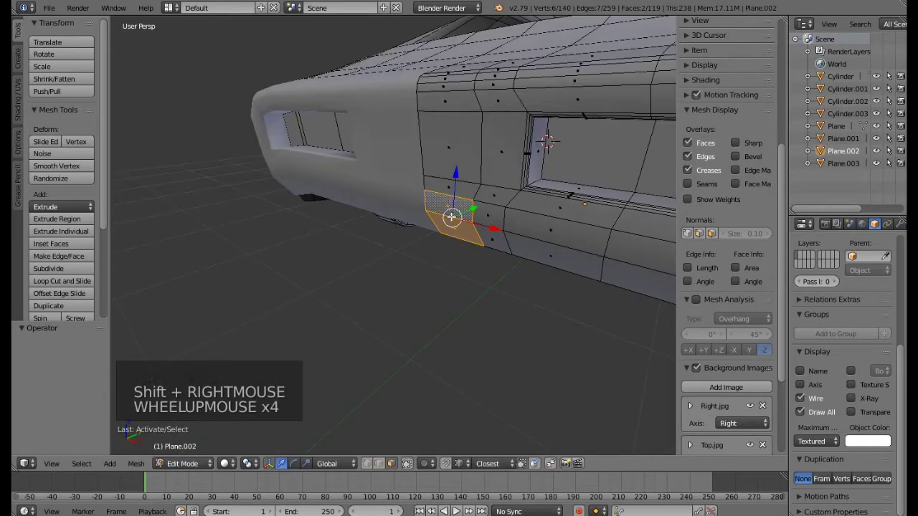
pyautogui.press('e')
pyautogui.press('e')
pyautogui.press('e')
pyautogui.press('e')
pyautogui.press('e')
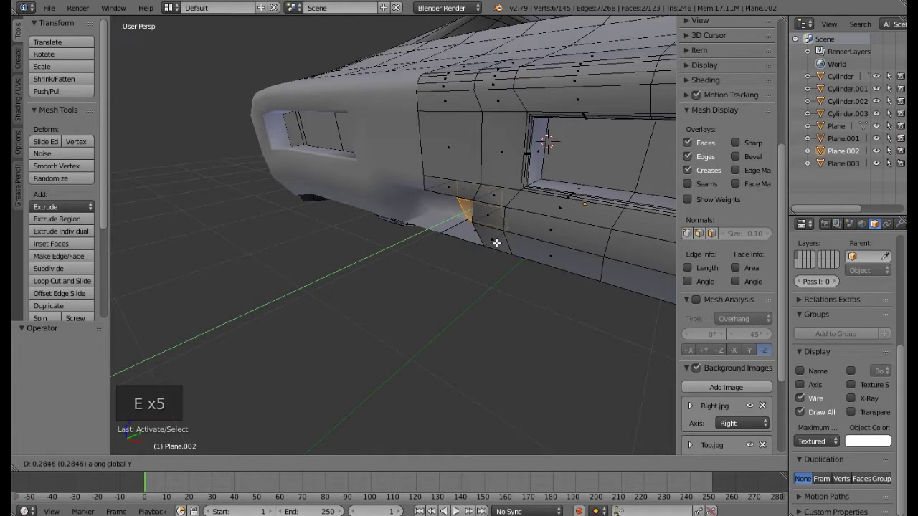
pyautogui.click(497, 243)
pyautogui.moveTo(494, 241); pyautogui.dragTo(580, 256, button='middle')
pyautogui.scroll(-4, 521, 256)
pyautogui.moveTo(523, 250); pyautogui.dragTo(558, 338, button='middle')
pyautogui.press('Tab')
pyautogui.scroll(-3, 530, 250)
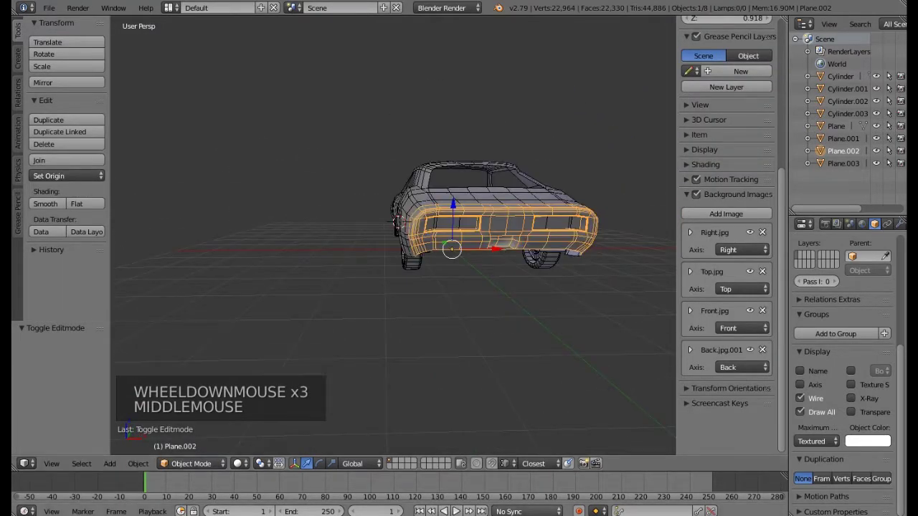
# Check the rear end in the Pic 5 reference render and return to Blender.
pyautogui.moveTo(525, 514)
pyautogui.moveTo(468, 468)
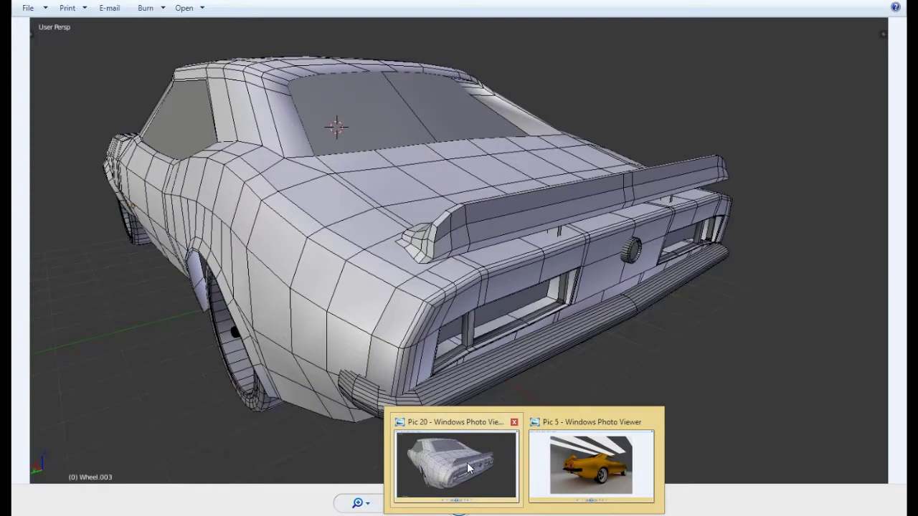
pyautogui.click(584, 461)
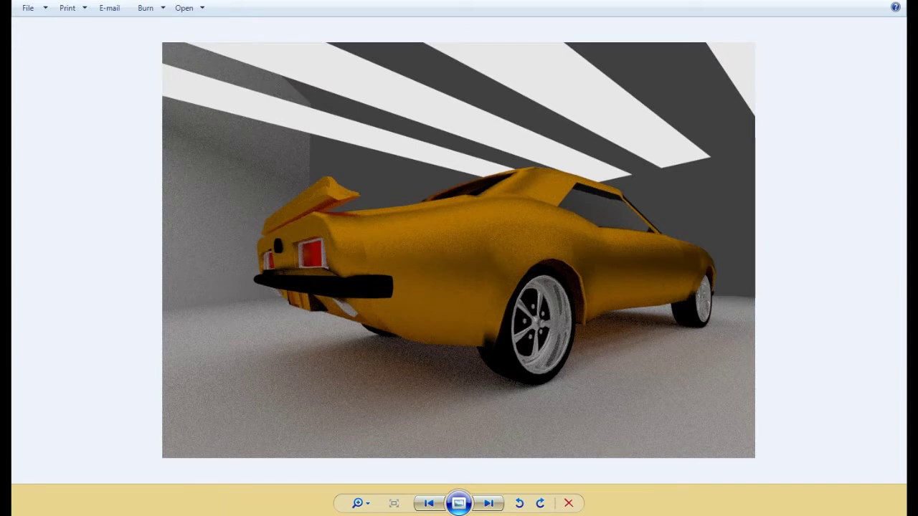
pyautogui.hotkey('alt', 'Tab')
# Examine the new recess's lower face in Edit Mode, return to Object Mode, and deselect everything.
pyautogui.moveTo(423, 285); pyautogui.dragTo(494, 304, button='middle')
pyautogui.scroll(2, 507, 240)
pyautogui.scroll(3, 507, 240)
pyautogui.press('Tab')
pyautogui.rightClick(494, 264)
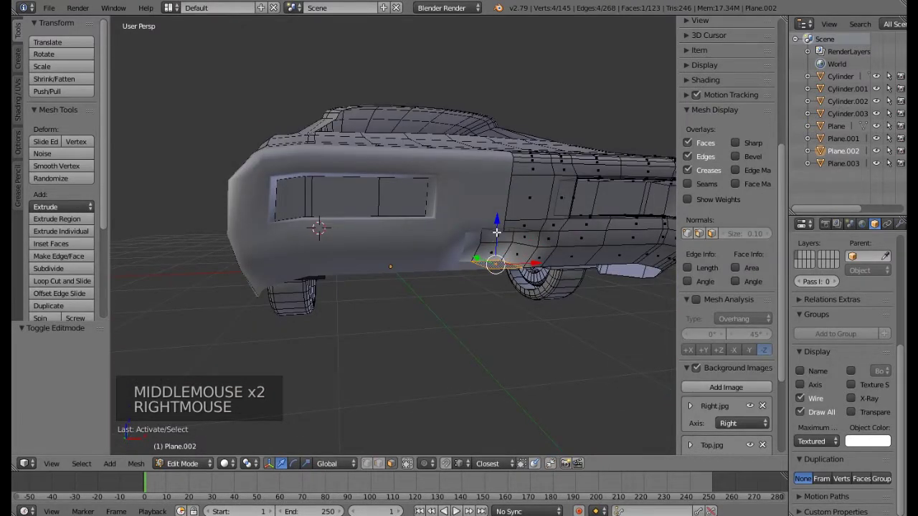
pyautogui.click(495, 229)
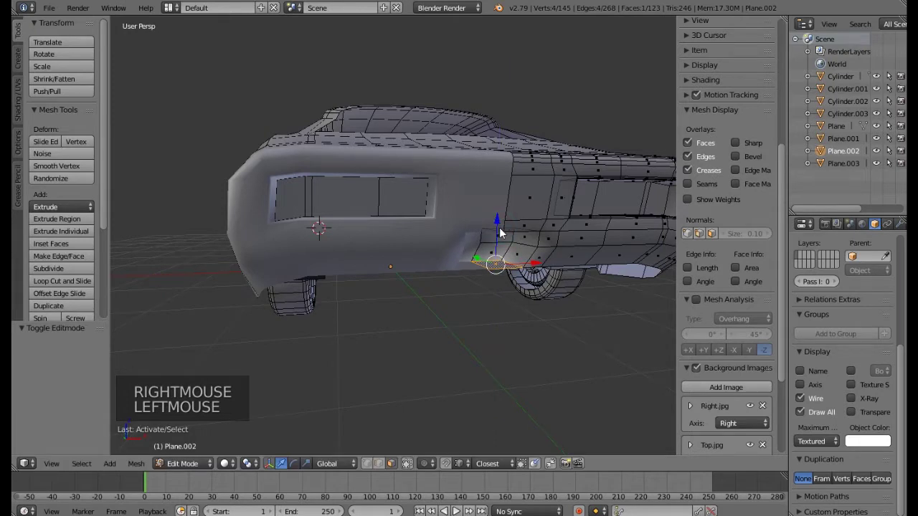
pyautogui.press('Tab')
pyautogui.scroll(-3, 499, 229)
pyautogui.press('a')
pyautogui.moveTo(547, 200); pyautogui.dragTo(472, 246, button='middle')
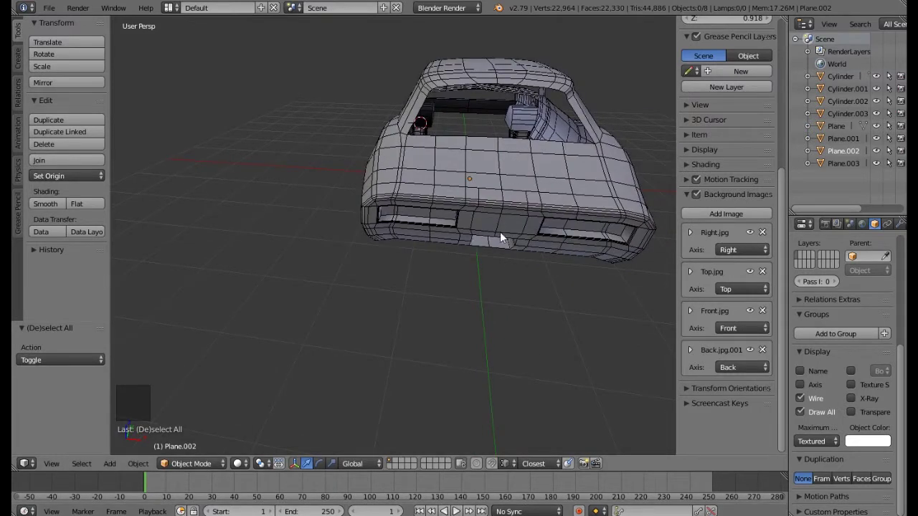
# Examine the round cap between the taillights in the Pic 20 wireframe reference and return to Blender.
pyautogui.moveTo(585, 473)
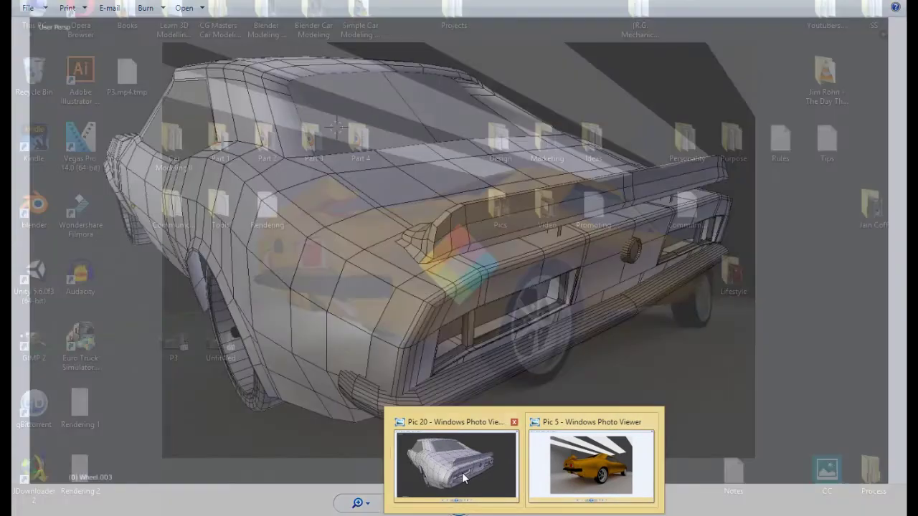
pyautogui.click(462, 472)
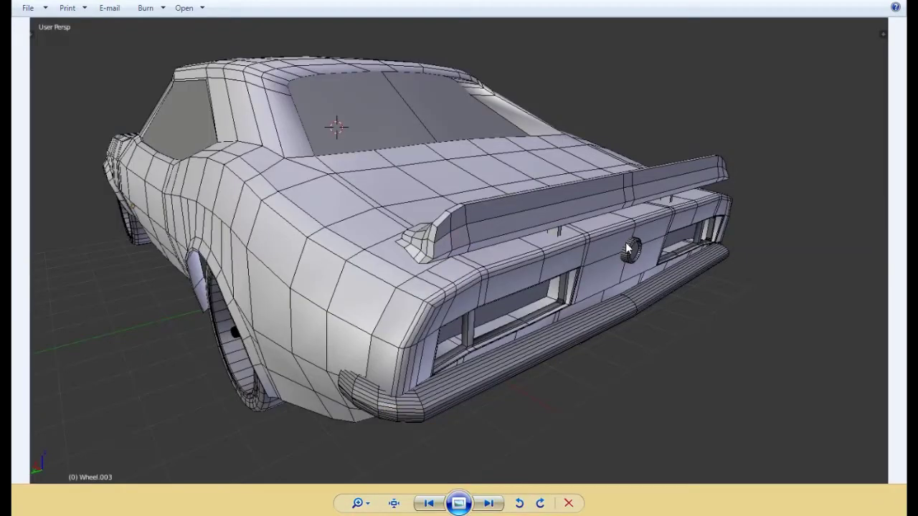
pyautogui.hotkey('alt', 'Tab')
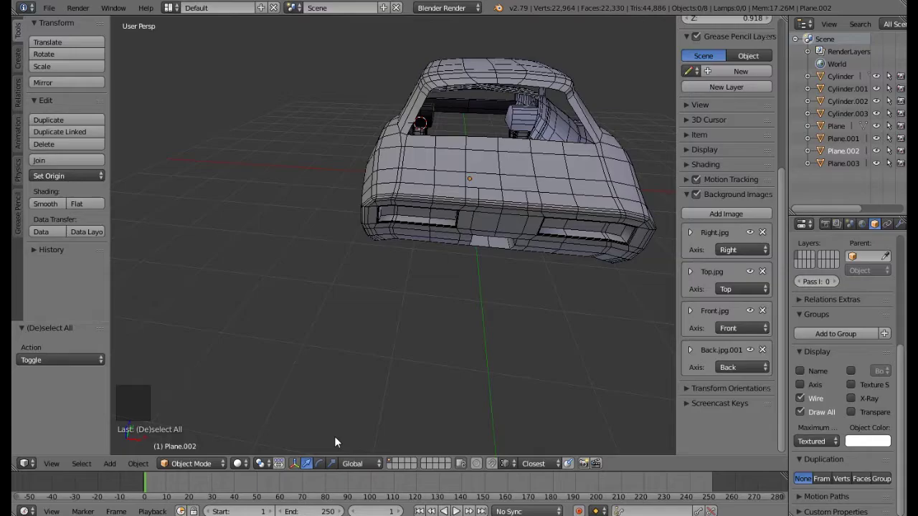
# In the rear panel's Edit Mode, select the vertical centre-line edge above the recess and snap the 3D cursor to it.
pyautogui.rightClick(503, 218)
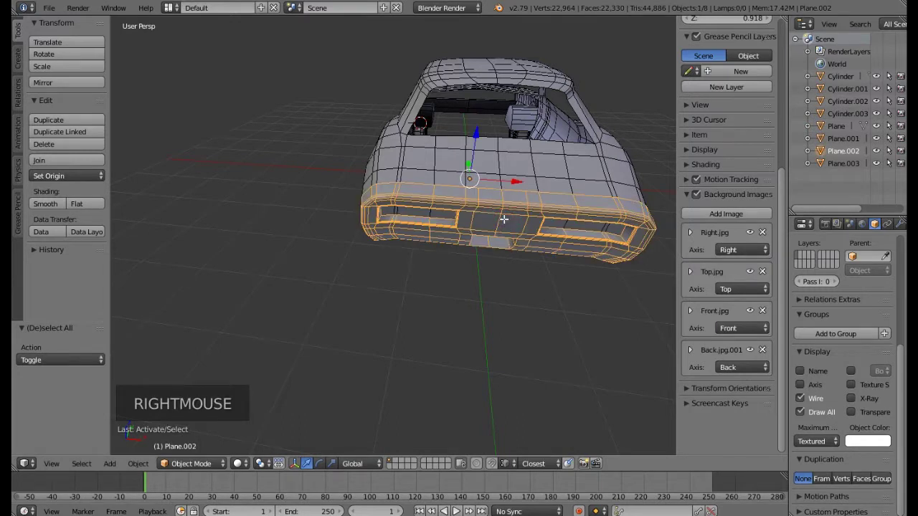
pyautogui.press('Tab')
pyautogui.scroll(5, 436, 439)
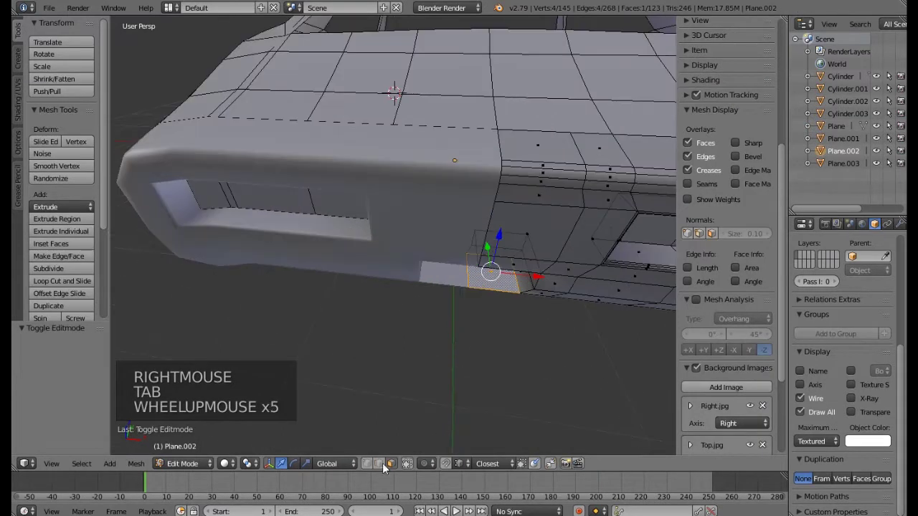
pyautogui.click(384, 464)
pyautogui.rightClick(486, 228)
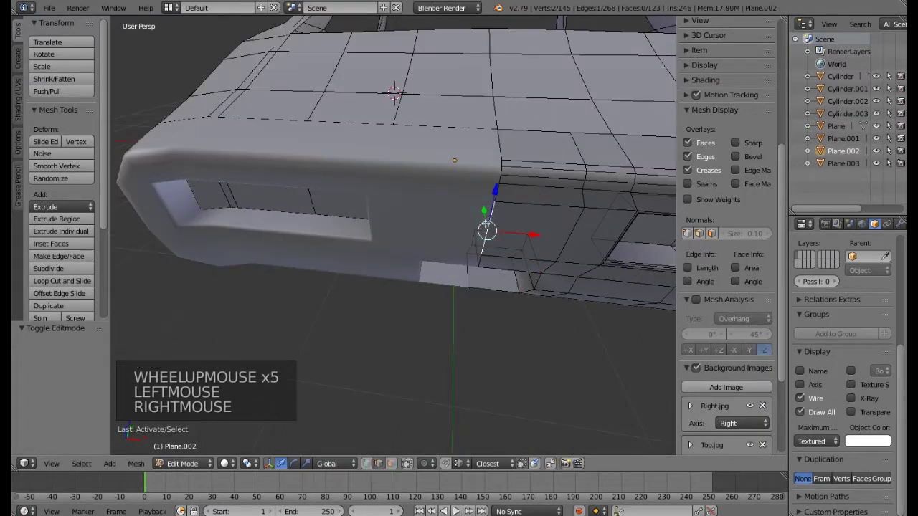
pyautogui.moveTo(486, 228); pyautogui.dragTo(538, 226, button='middle')
pyautogui.hotkey('shift', 's')
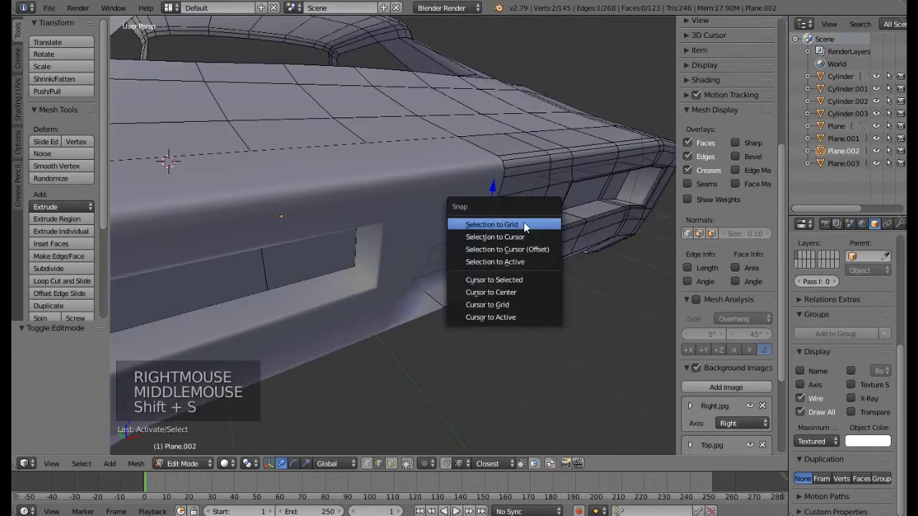
pyautogui.click(507, 275)
pyautogui.scroll(-5, 507, 266)
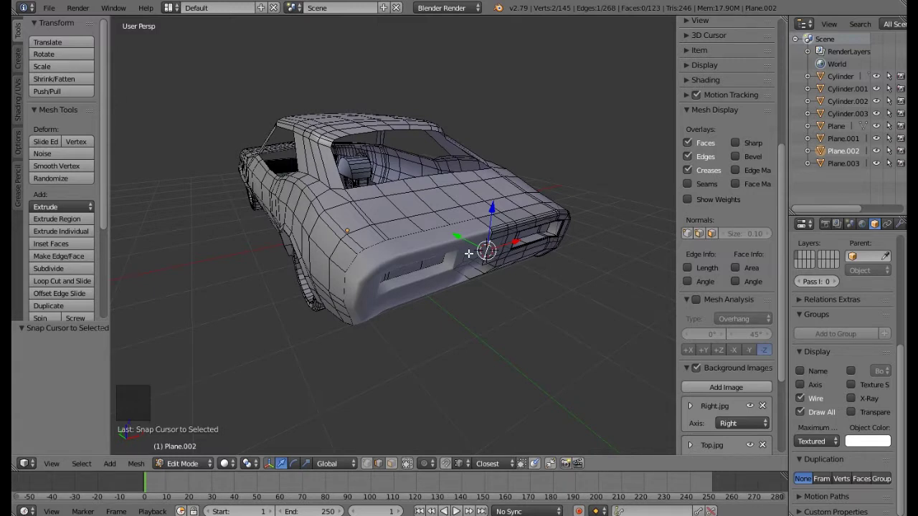
# Return to Object Mode and add a cylinder at the 3D cursor.
pyautogui.press('Tab')
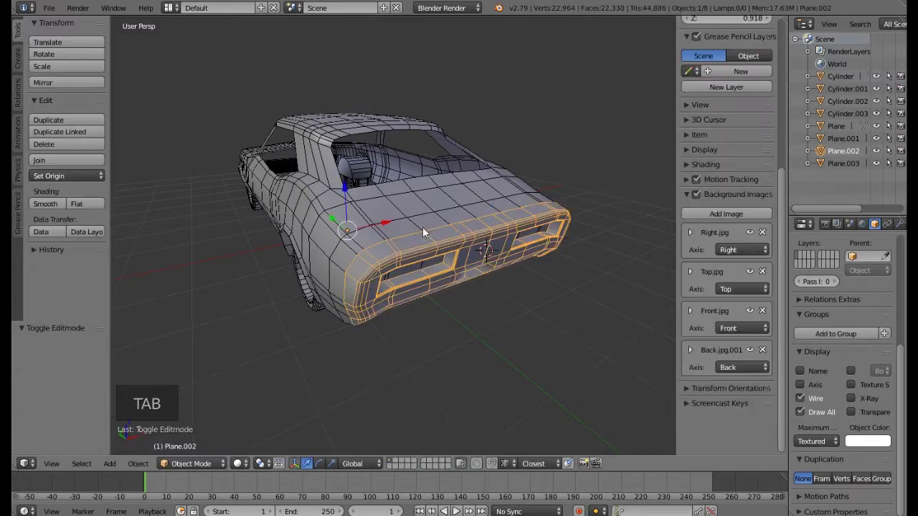
pyautogui.click(18, 58)
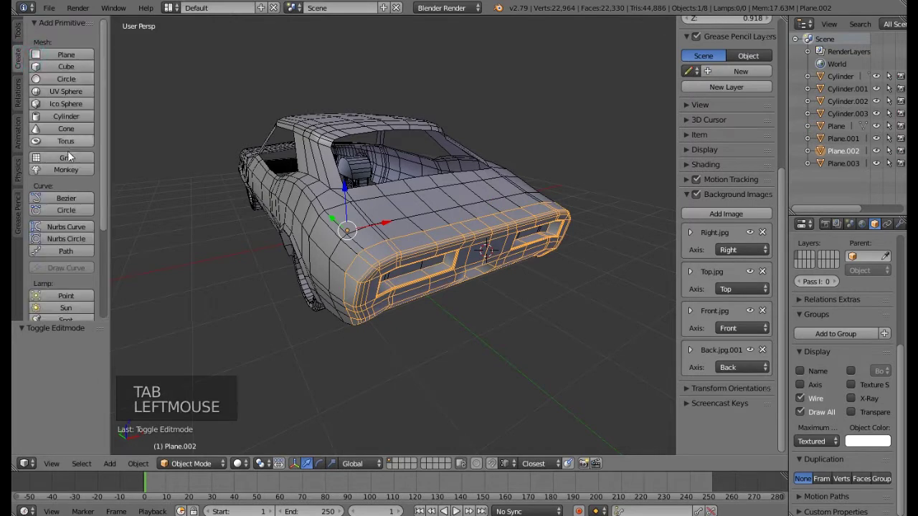
pyautogui.click(65, 116)
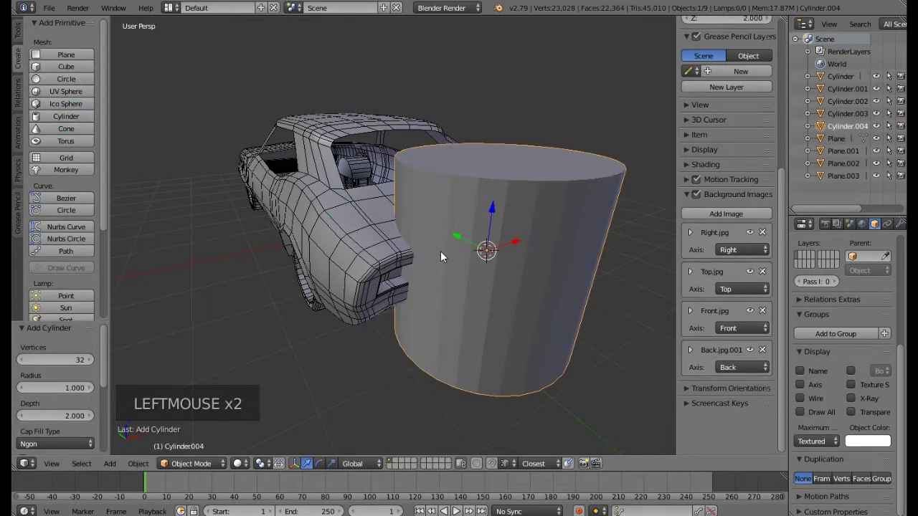
pyautogui.press('r')
pyautogui.press('x')
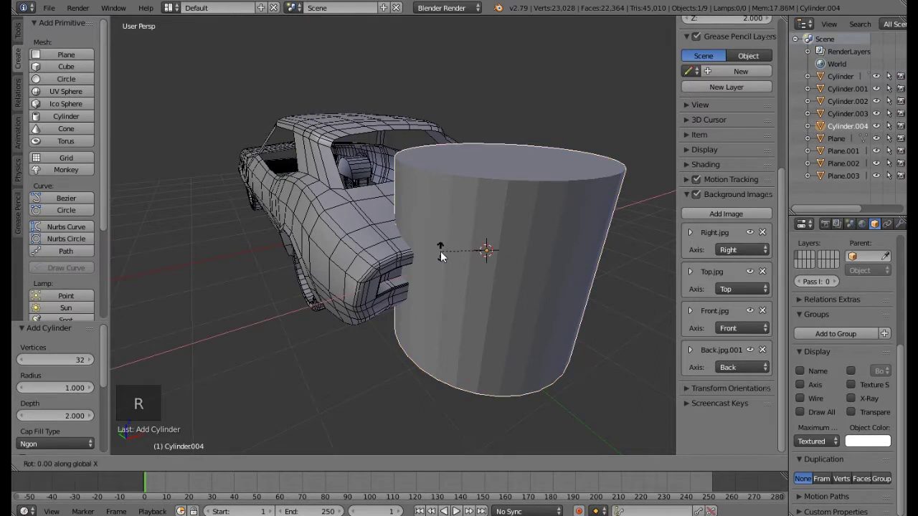
pyautogui.click(440, 253)
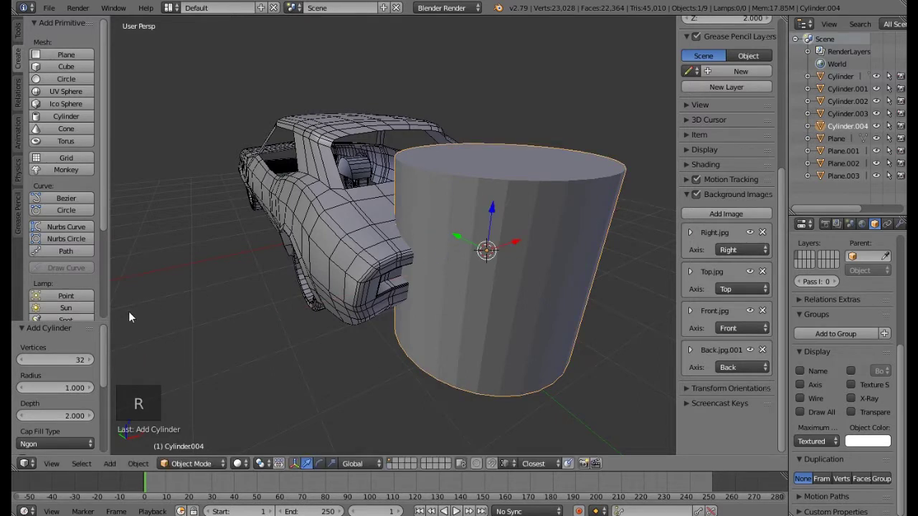
# Set the new cylinder's vertex count to 18 and rotate it 90° about the X axis.
pyautogui.click(74, 360)
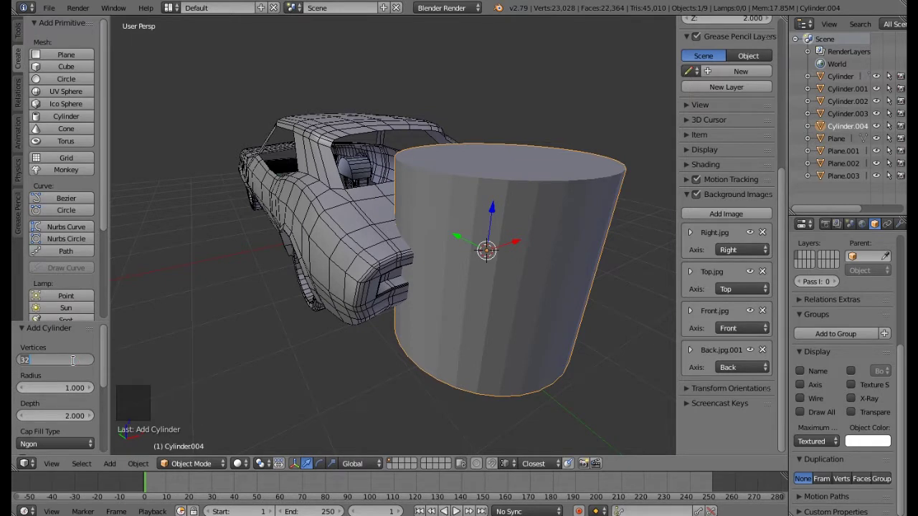
pyautogui.press('Return')
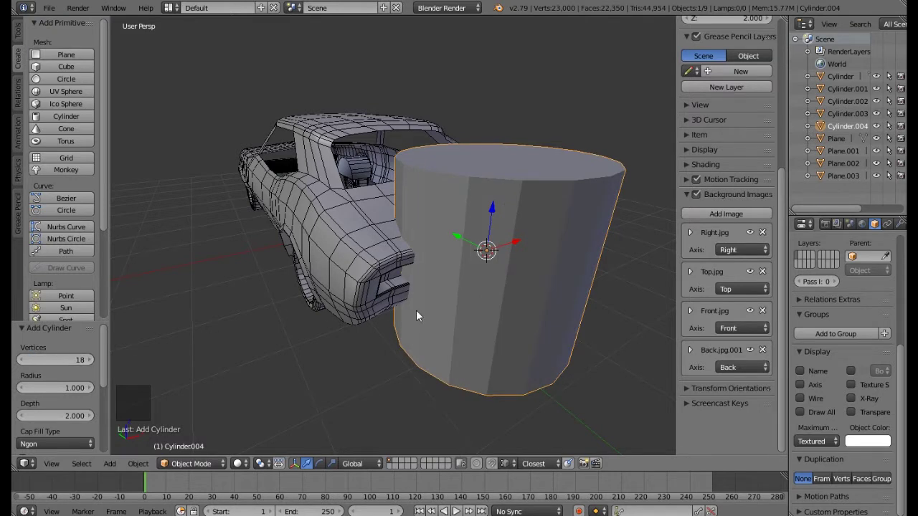
pyautogui.write('rx90')
pyautogui.press('Return')
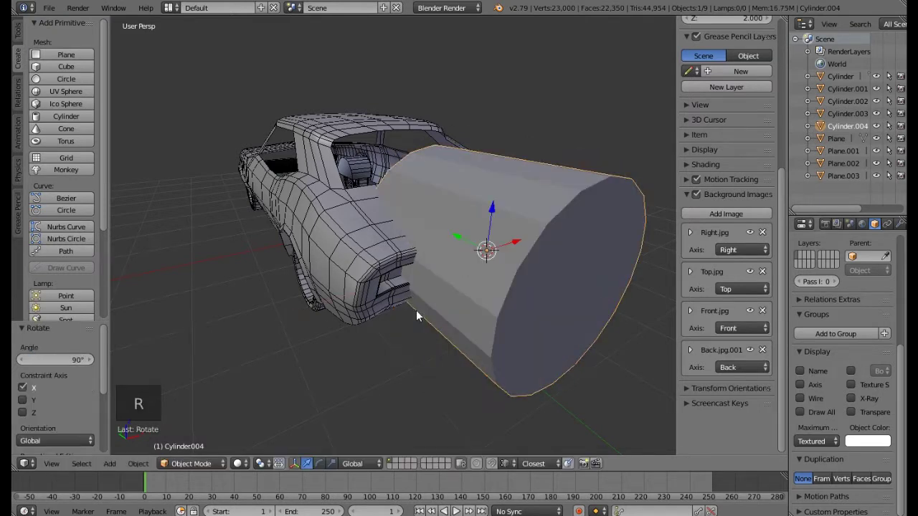
# Scale the cylinder down by 0.303 and 0.26 in two passes and shift it about -0.018 along Y.
pyautogui.press('s')
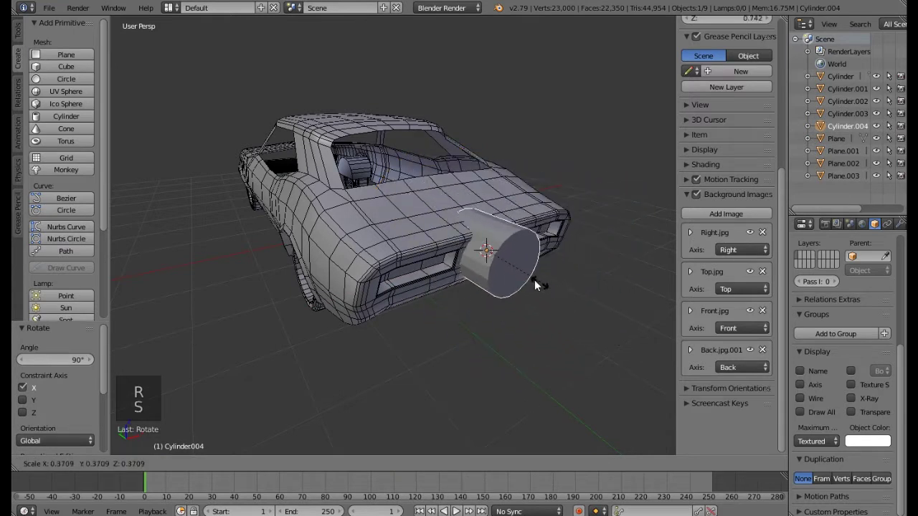
pyautogui.click(535, 280)
pyautogui.press('s')
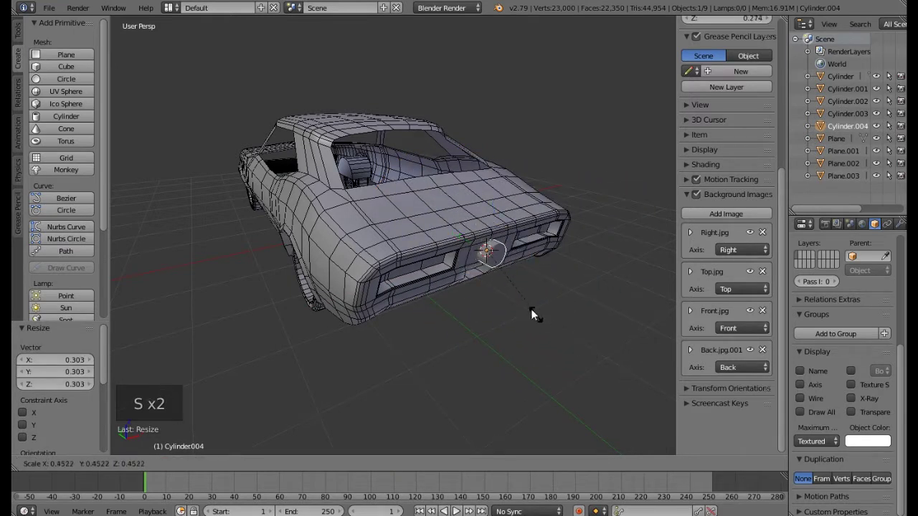
pyautogui.click(514, 292)
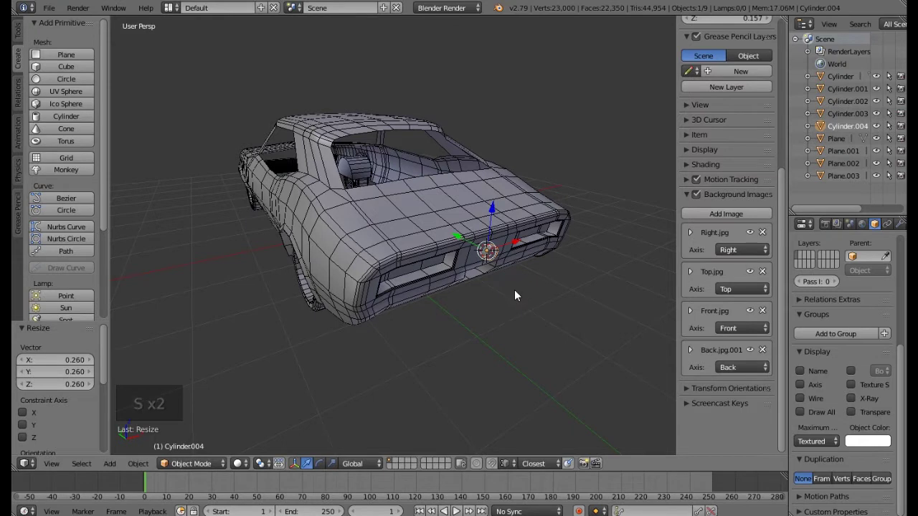
pyautogui.press('KP_Decimal')
pyautogui.scroll(-7, 514, 294)
pyautogui.moveTo(485, 315); pyautogui.dragTo(432, 270, button='middle')
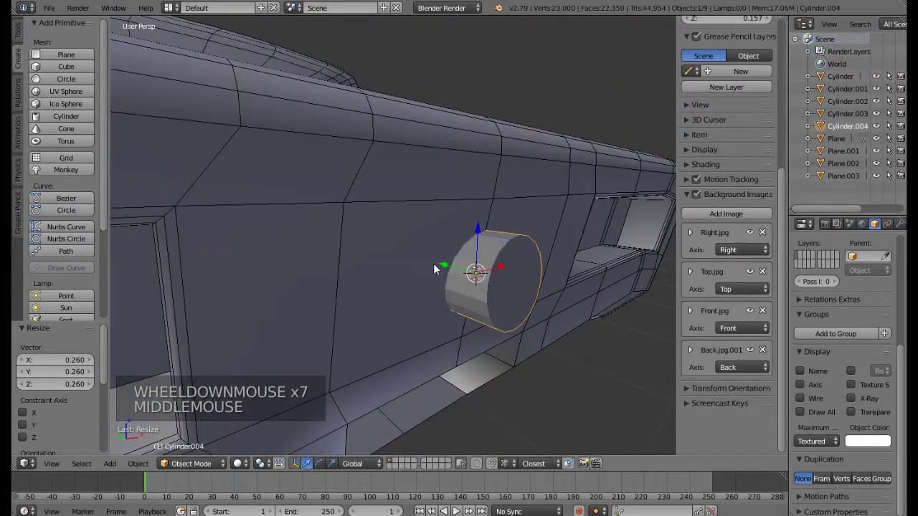
pyautogui.moveTo(448, 269); pyautogui.dragTo(453, 267)
# In the wireframe back view, raise the cylinder about 0.116 along Z onto the round cap in the reference image.
pyautogui.press('KP_3')
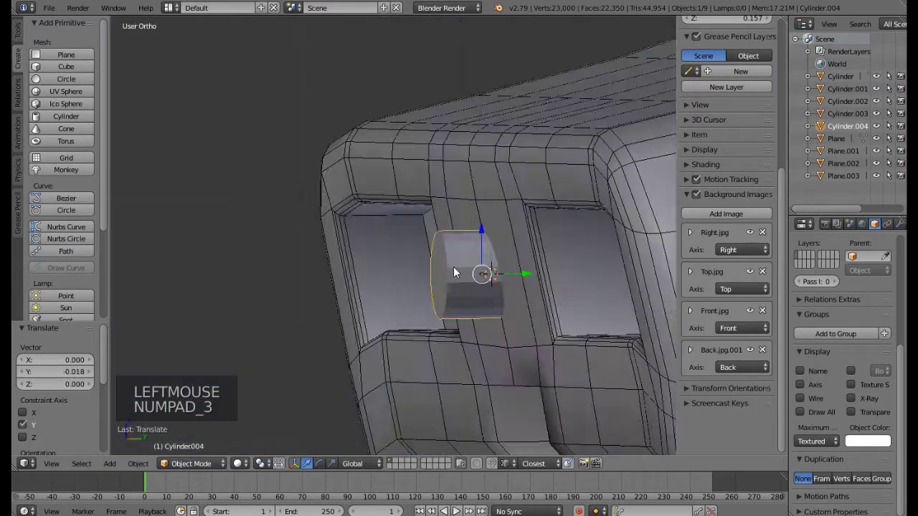
pyautogui.press('KP_1')
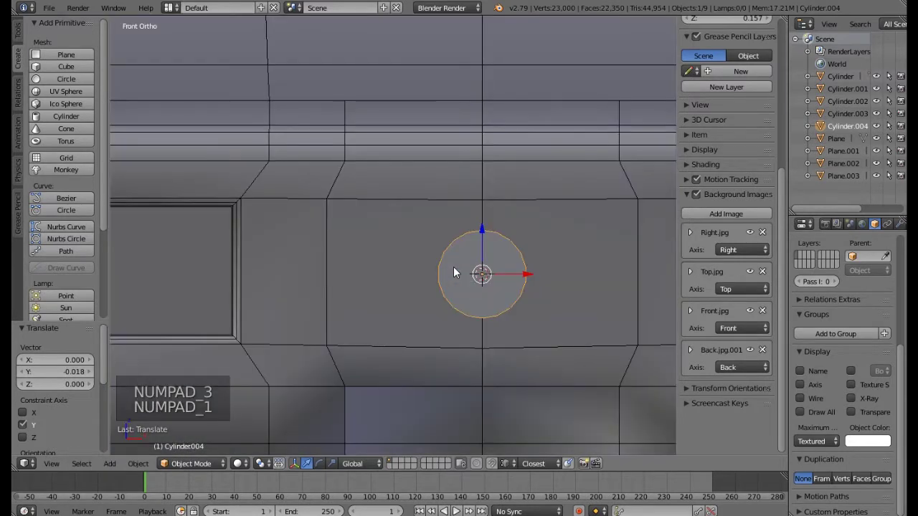
pyautogui.scroll(-3, 453, 273)
pyautogui.keyDown('shift'); pyautogui.moveTo(480, 308); pyautogui.dragTo(454, 289, button='middle'); pyautogui.keyUp('shift')
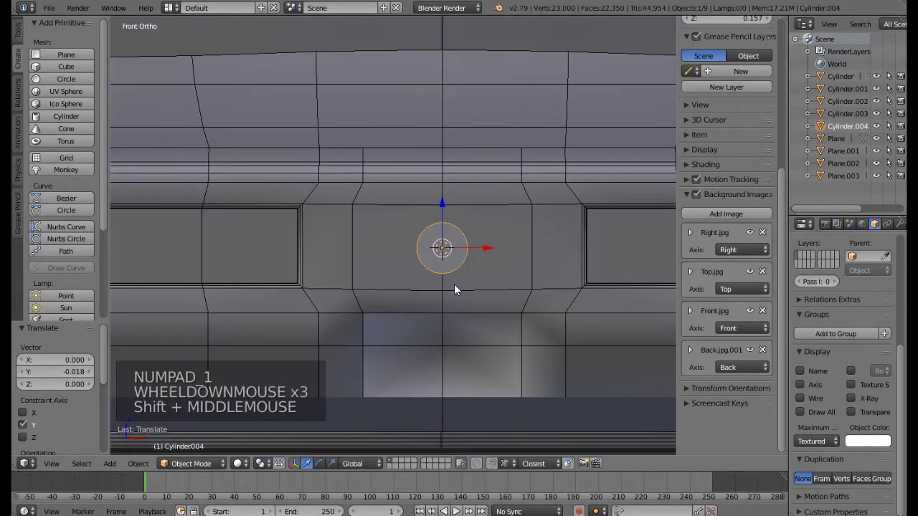
pyautogui.press('z')
pyautogui.scroll(-2, 494, 293)
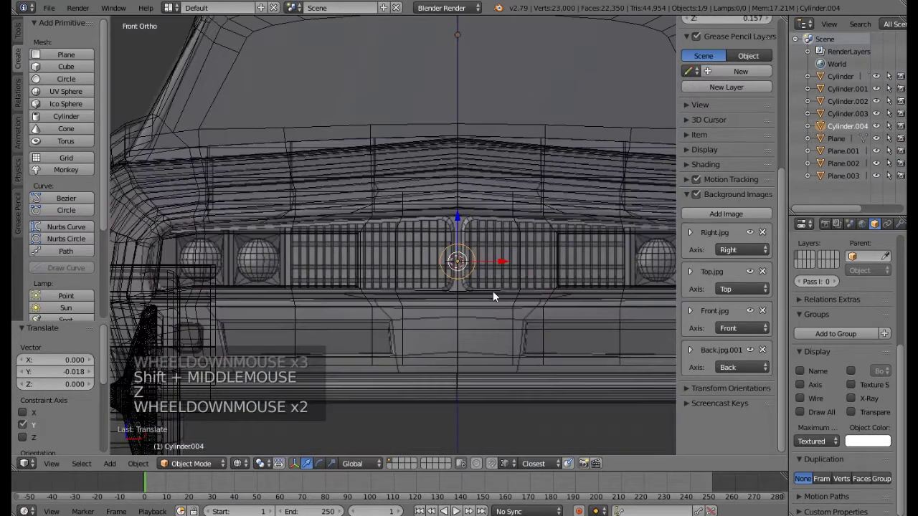
pyautogui.press('ctrl+KP_1')
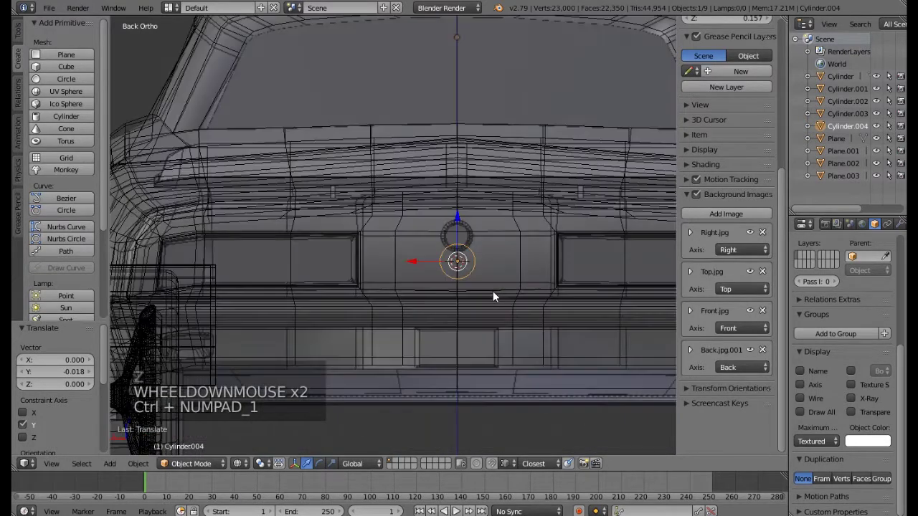
pyautogui.scroll(4, 452, 218)
pyautogui.moveTo(463, 264); pyautogui.dragTo(472, 210)
# Scale the cylinder by about 0.912 to fit the outline of the reference ring.
pyautogui.press('s')
pyautogui.press('s')
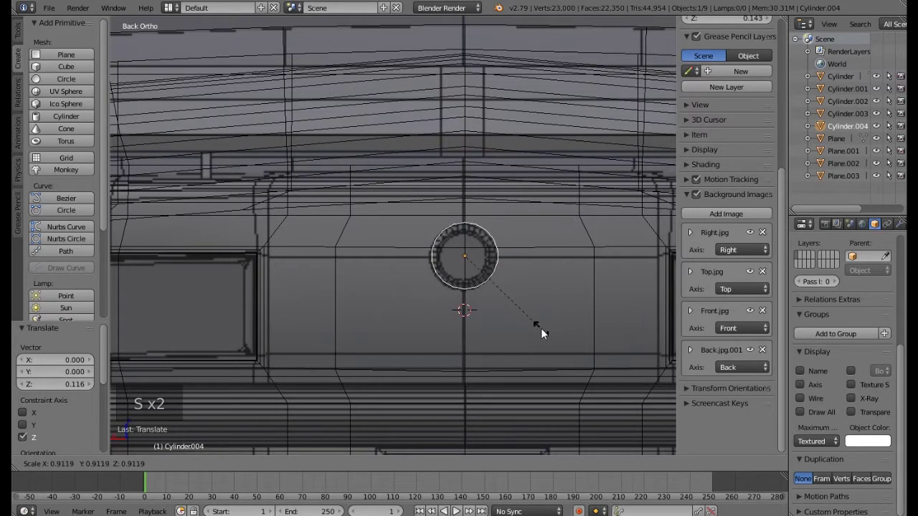
pyautogui.click(541, 328)
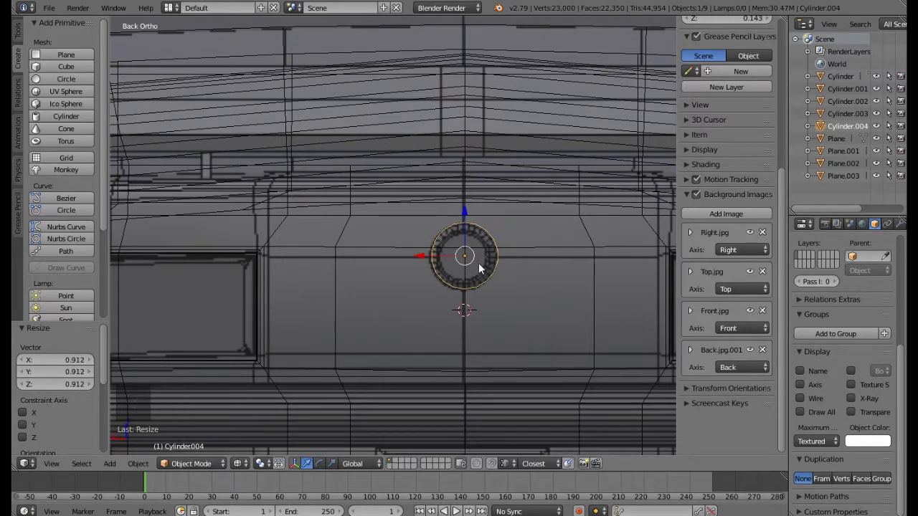
pyautogui.scroll(5, 472, 261)
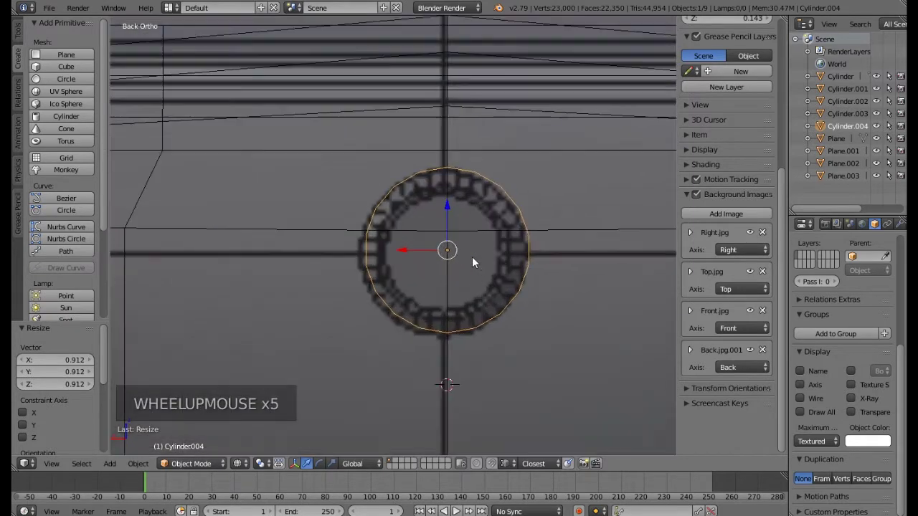
pyautogui.scroll(-5, 472, 261)
pyautogui.press('KP_Decimal')
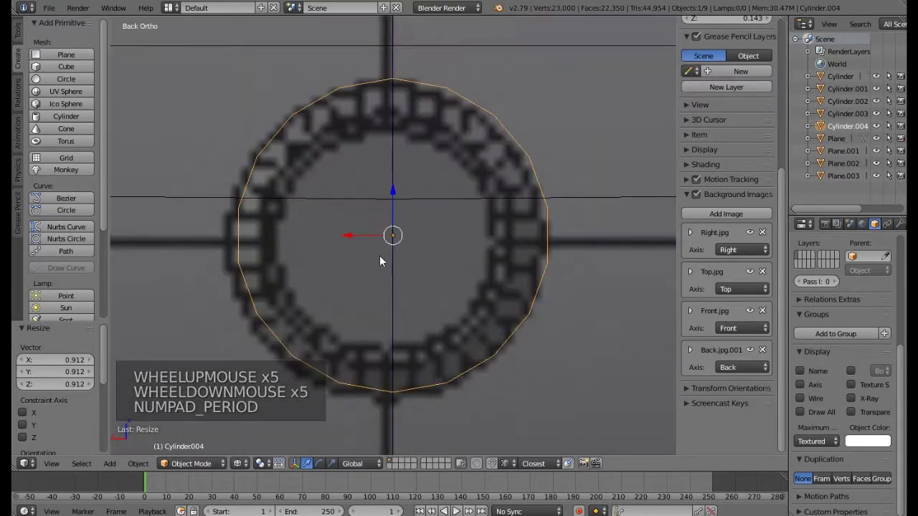
# Return to solid shading and move the cylinder about -0.117 along Y, out of the rear panel.
pyautogui.press('z')
pyautogui.moveTo(359, 250)
pyautogui.mouseDown(button='middle')
pyautogui.moveTo(377, 264)
pyautogui.moveTo(450, 281)
pyautogui.mouseUp(button='middle')
pyautogui.scroll(-4, 389, 264)
pyautogui.moveTo(431, 246); pyautogui.dragTo(304, 272)
pyautogui.moveTo(370, 269); pyautogui.dragTo(332, 264, button='middle')
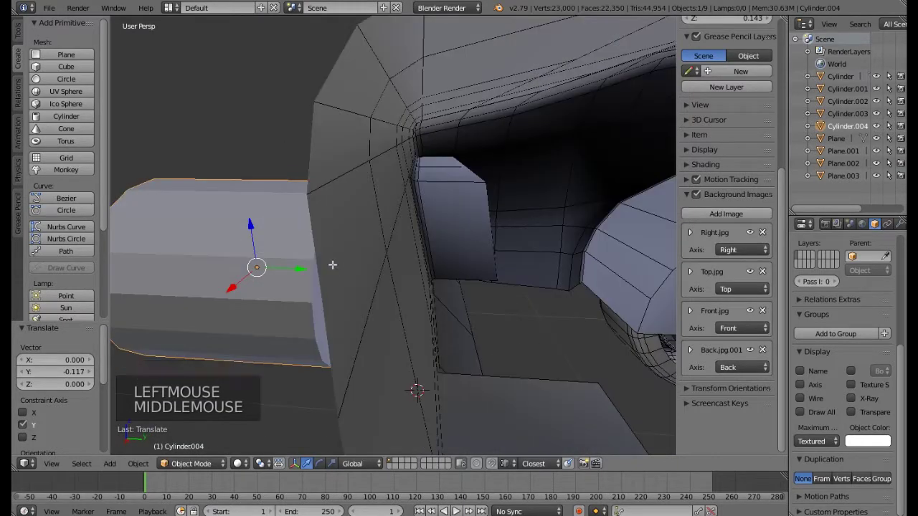
# In the cylinder's Edit Mode, delete the end face that lies inside the rear panel.
pyautogui.press('Tab')
pyautogui.click(390, 464)
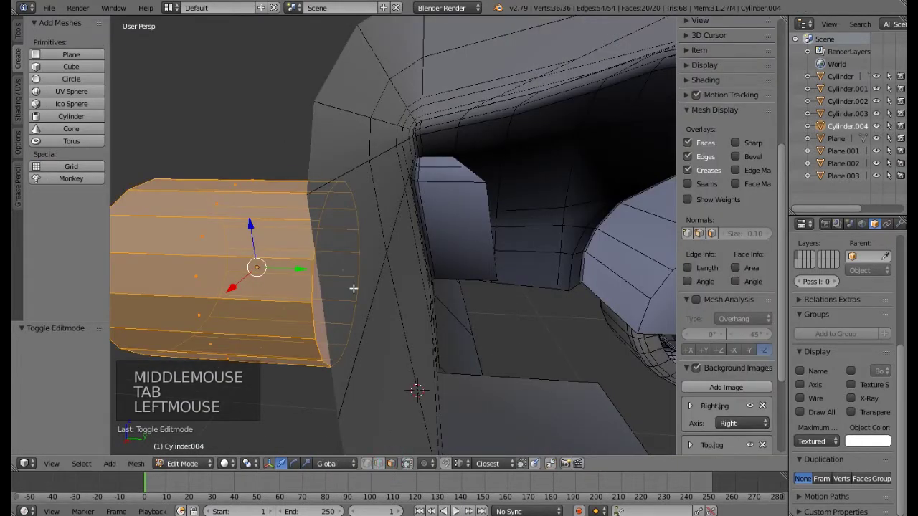
pyautogui.rightClick(344, 272)
pyautogui.press('Delete')
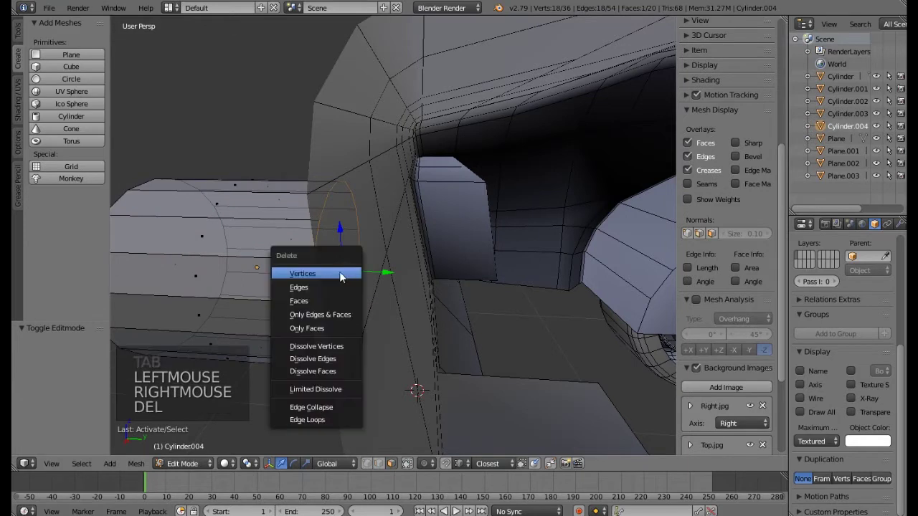
pyautogui.click(305, 299)
# Select the whole cylinder mesh, move it about 0.084 along Y towards the panel, and scale it by about 0.489 along Y.
pyautogui.moveTo(251, 298); pyautogui.dragTo(273, 307, button='middle')
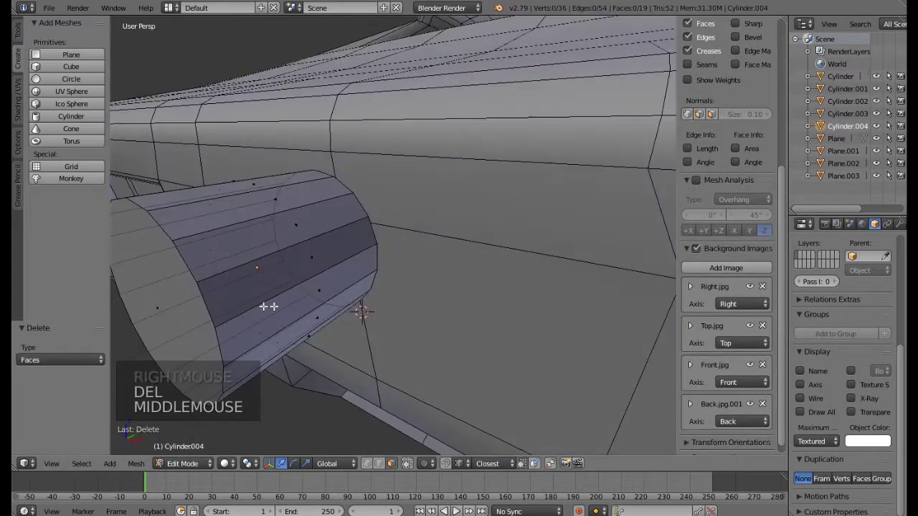
pyautogui.press('l')
pyautogui.press('l')
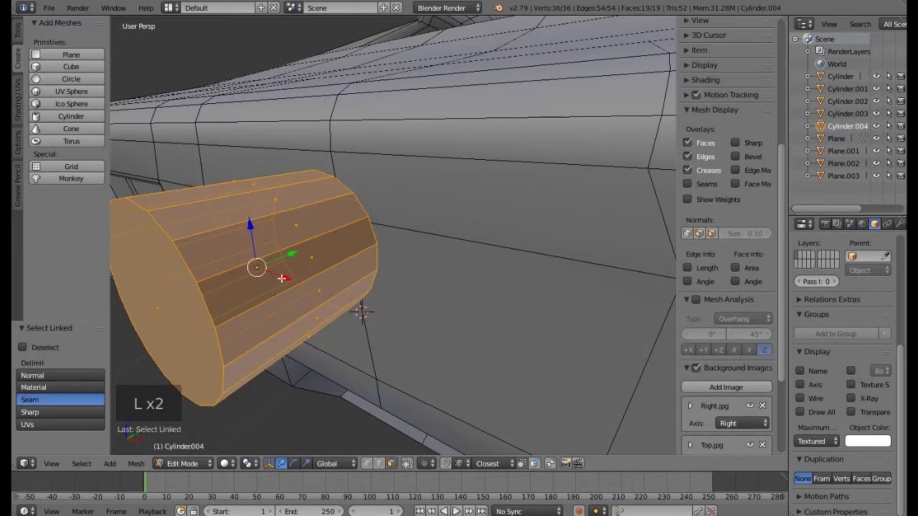
pyautogui.moveTo(307, 252); pyautogui.dragTo(404, 298)
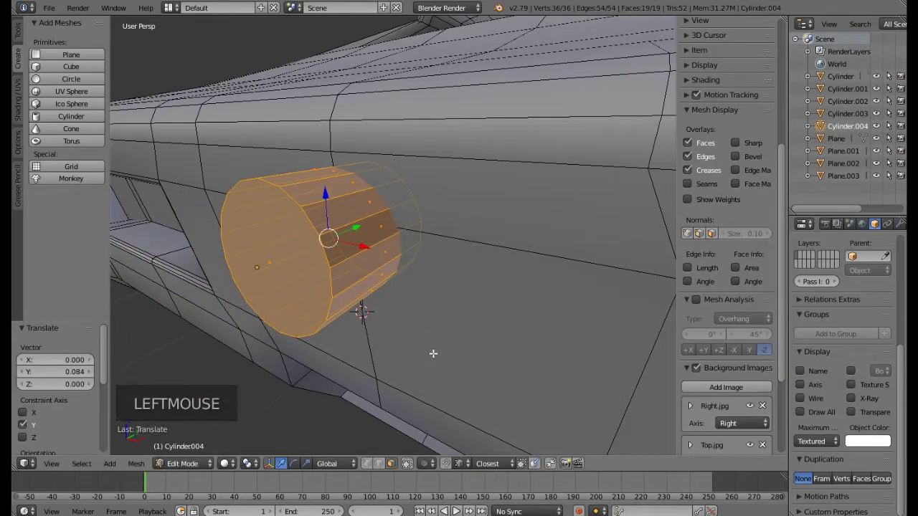
pyautogui.press('s')
pyautogui.press('s')
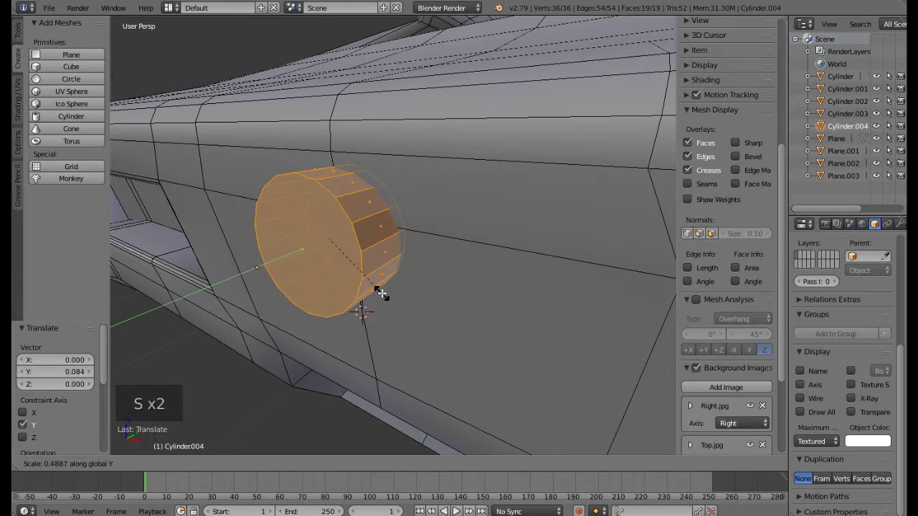
pyautogui.click(380, 294)
# Extrude the outer cap face about -0.019 along Y, shrink it into a bevelled rim, and shift it 0.003 back along Y.
pyautogui.rightClick(319, 269)
pyautogui.moveTo(319, 269); pyautogui.dragTo(345, 266, button='middle')
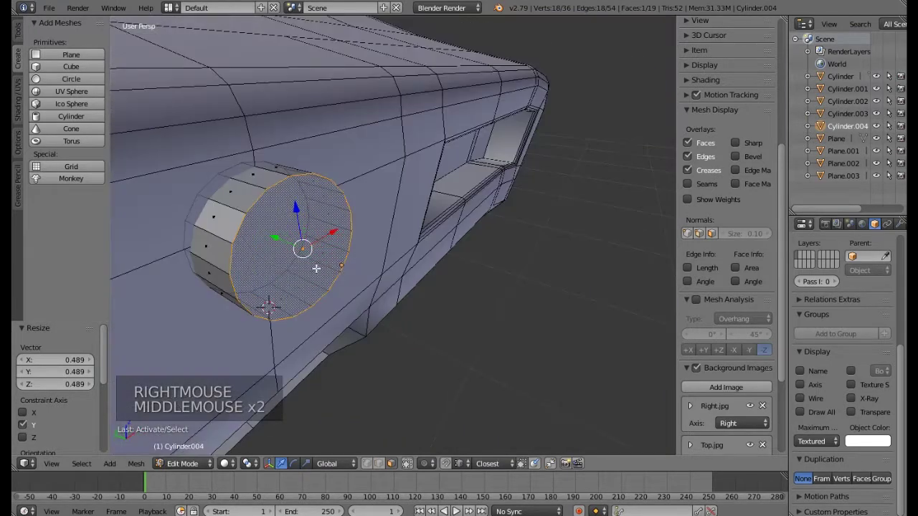
pyautogui.press('e')
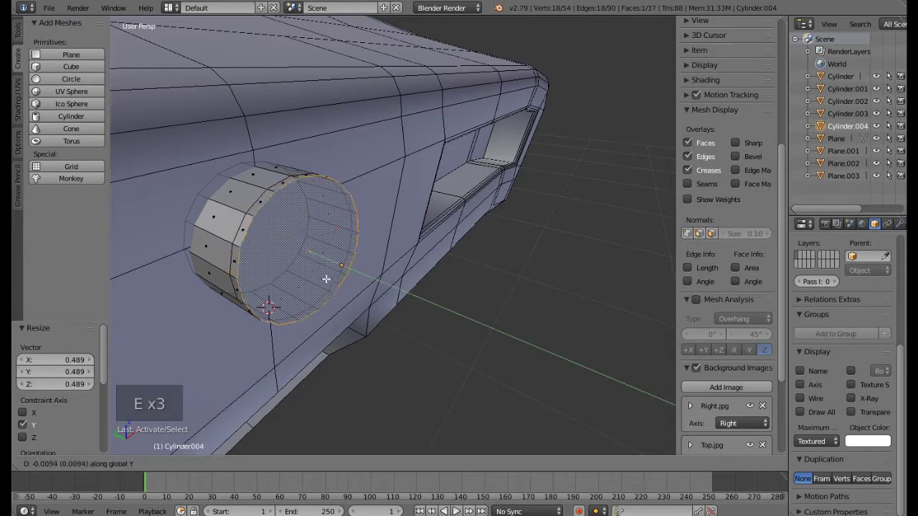
pyautogui.click(329, 284)
pyautogui.press('s')
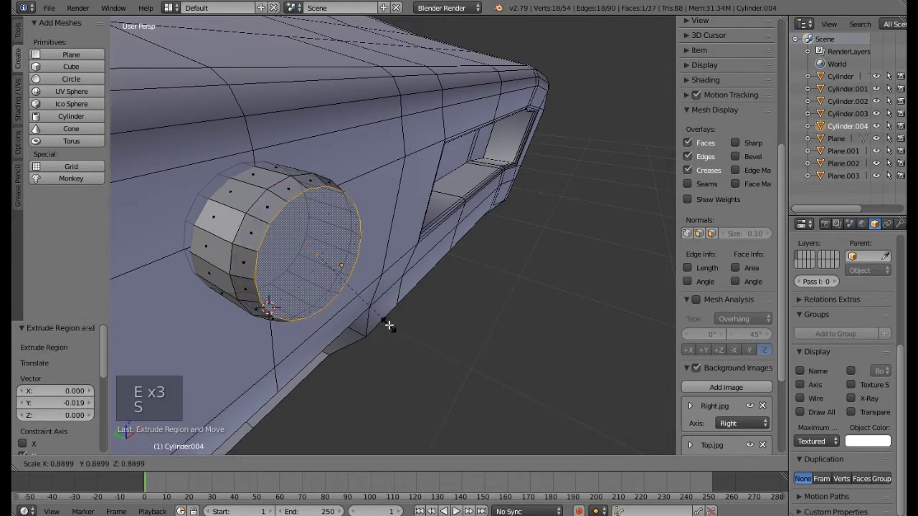
pyautogui.click(386, 324)
pyautogui.moveTo(292, 244); pyautogui.dragTo(361, 304)
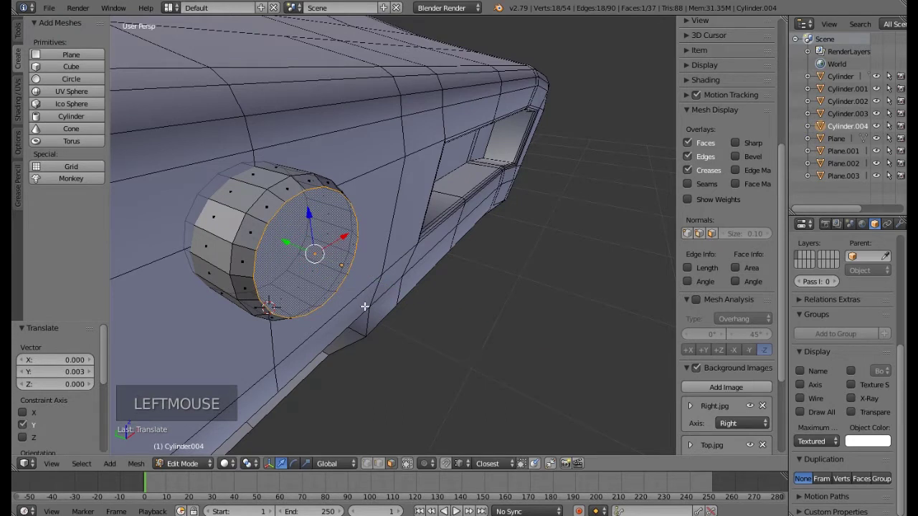
# Inset the cap face by extruding and scaling it to about 0.853, and extrude it inward along Y as a recess.
pyautogui.press('e')
pyautogui.press('s')
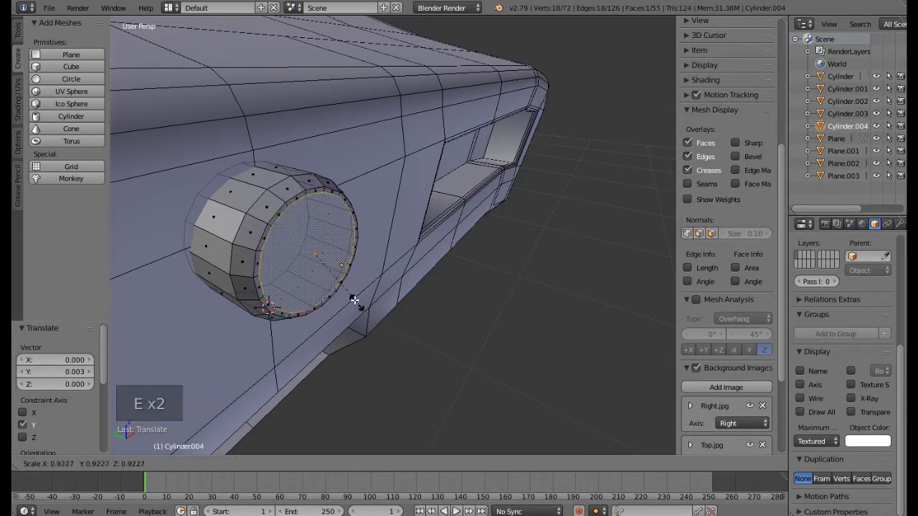
pyautogui.click(352, 302)
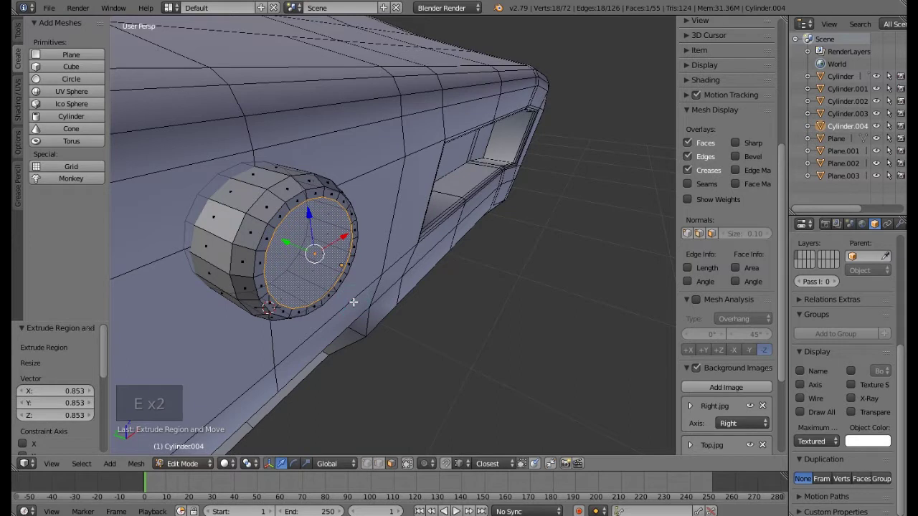
pyautogui.press('e')
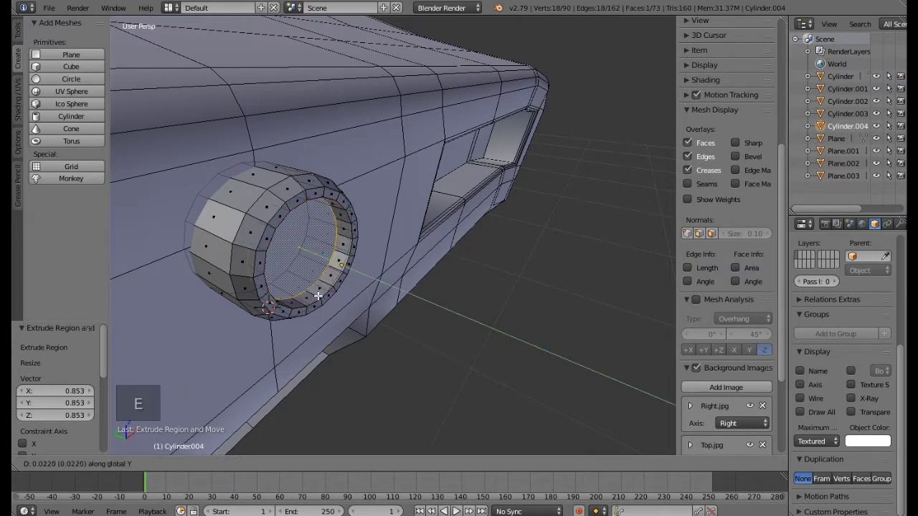
pyautogui.click(328, 303)
# Select the whole cap mesh, flatten it along Y, and move it about 0.032 along Y into the panel.
pyautogui.moveTo(324, 302); pyautogui.dragTo(297, 260, button='middle')
pyautogui.press('Tab')
pyautogui.press('Tab')
pyautogui.press('a')
pyautogui.press('a')
pyautogui.press('a')
pyautogui.press('a')
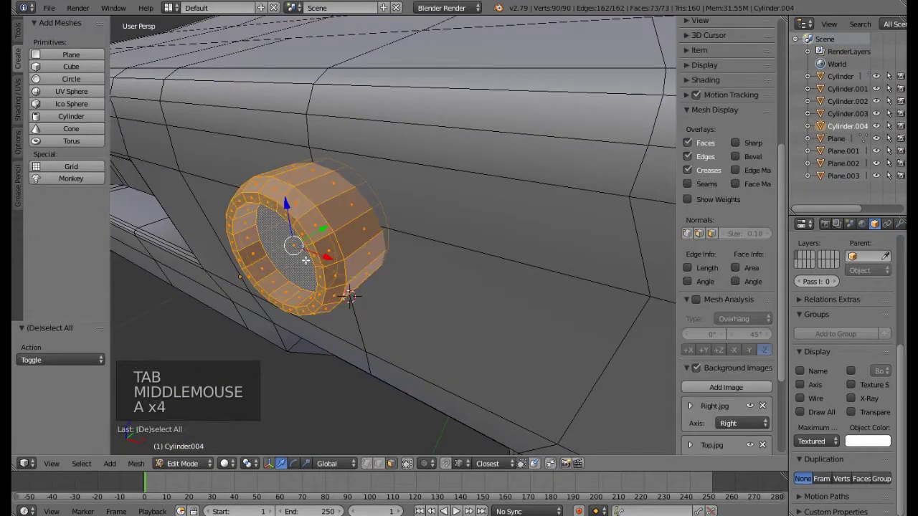
pyautogui.press('s')
pyautogui.press('y')
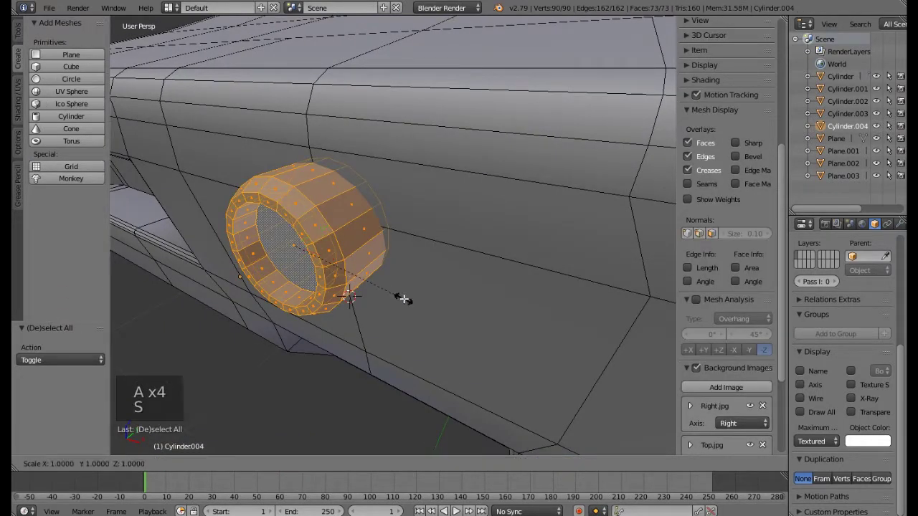
pyautogui.click(362, 273)
pyautogui.moveTo(320, 229); pyautogui.dragTo(332, 221)
pyautogui.moveTo(331, 221)
pyautogui.mouseDown(button='middle')
pyautogui.moveTo(320, 208)
pyautogui.moveTo(339, 217)
pyautogui.mouseUp(button='middle')
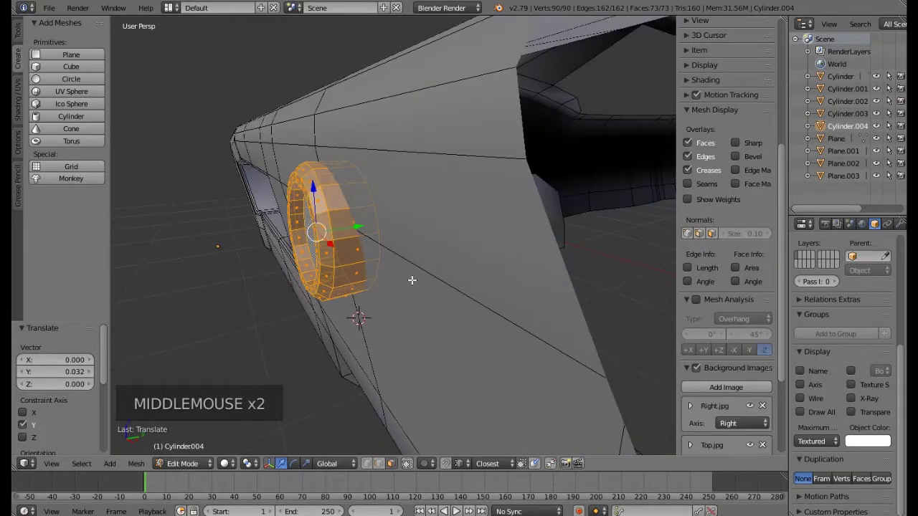
# Rotate the cap about 9° about X to follow the panel's slope and adjust its depth along Y.
pyautogui.press('r')
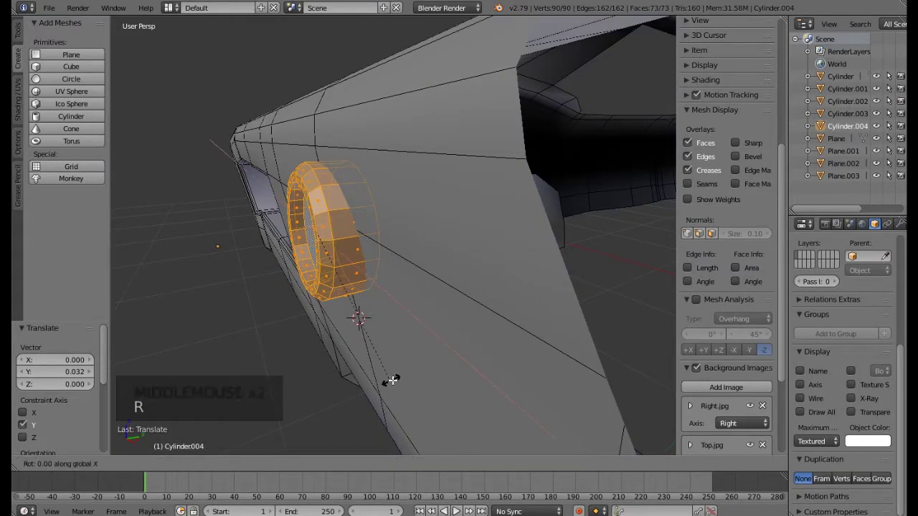
pyautogui.press('x')
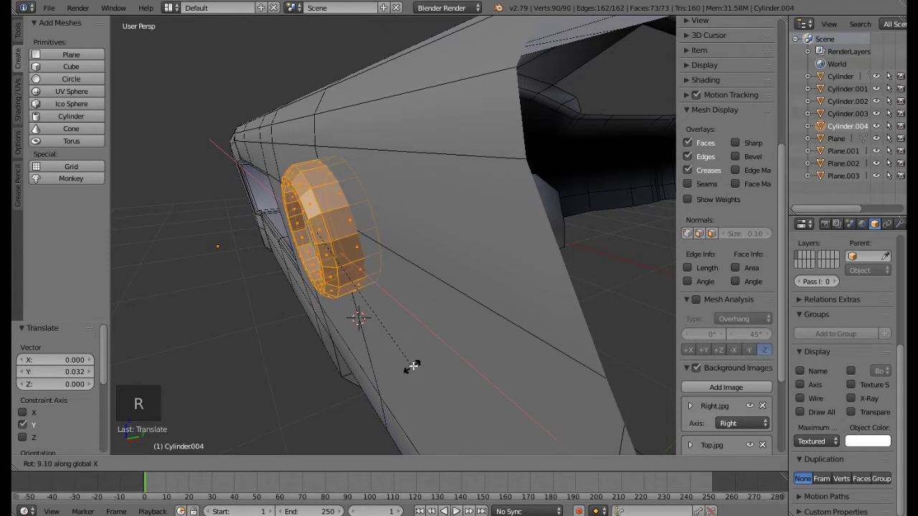
pyautogui.click(413, 366)
pyautogui.moveTo(356, 314); pyautogui.dragTo(320, 313, button='middle')
pyautogui.moveTo(358, 231); pyautogui.dragTo(352, 235)
pyautogui.moveTo(351, 235); pyautogui.dragTo(365, 267, button='middle')
# Return to Object Mode, enable the Wire and Draw All Edges display options for the cap, and deselect everything.
pyautogui.press('Tab')
pyautogui.scroll(-2, 365, 268)
pyautogui.scroll(-8, 365, 268)
pyautogui.moveTo(337, 307); pyautogui.dragTo(384, 283, button='middle')
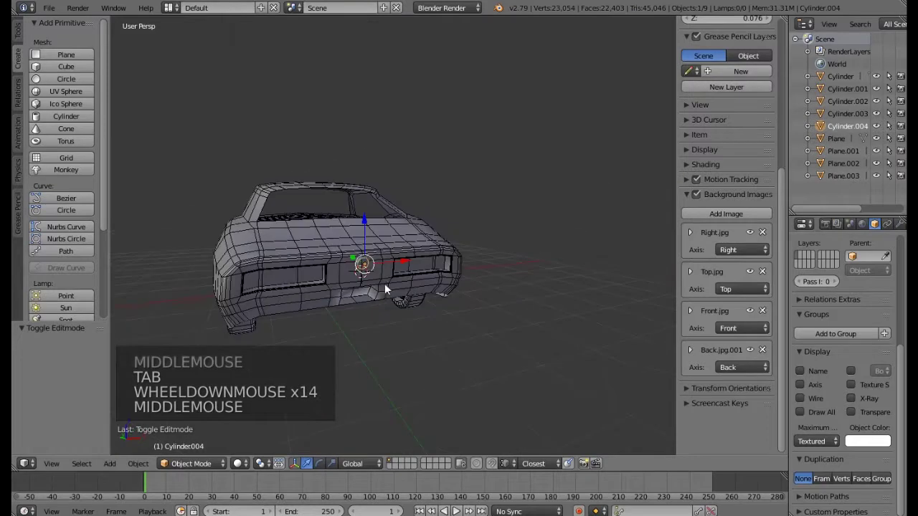
pyautogui.scroll(4, 342, 252)
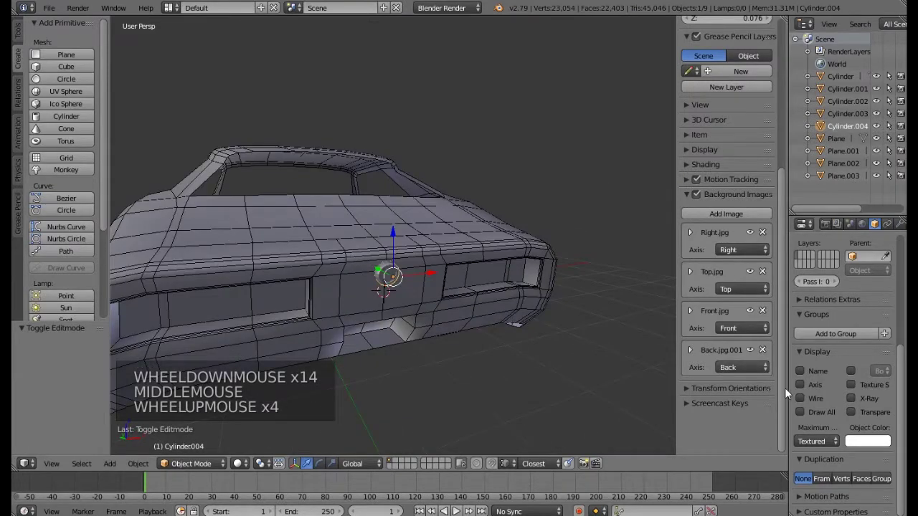
pyautogui.keyDown('alt'); pyautogui.click(799, 398); pyautogui.keyUp('alt')
pyautogui.keyDown('alt'); pyautogui.click(801, 412); pyautogui.keyUp('alt')
pyautogui.moveTo(507, 326); pyautogui.dragTo(463, 337, button='middle')
pyautogui.press('a')
pyautogui.scroll(-4, 462, 336)
pyautogui.moveTo(401, 330); pyautogui.dragTo(475, 389, button='middle')
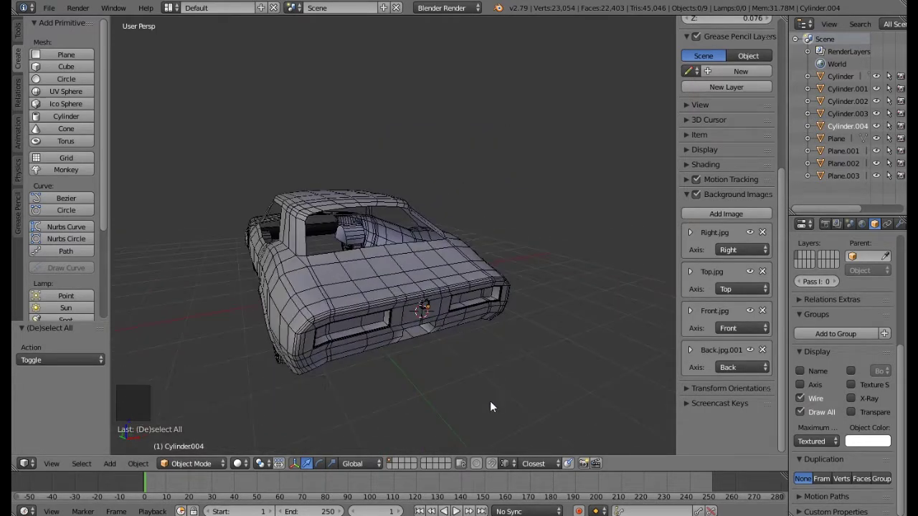
# Examine the rear bumper in the reference picture Pic 5 and compare it with the car model's rear end.
pyautogui.moveTo(524, 515)
pyautogui.moveTo(558, 477)
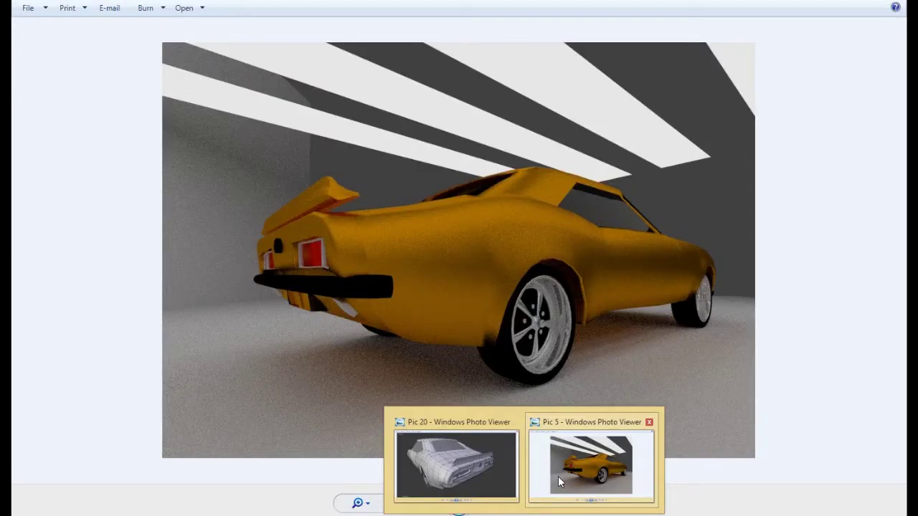
pyautogui.click(558, 476)
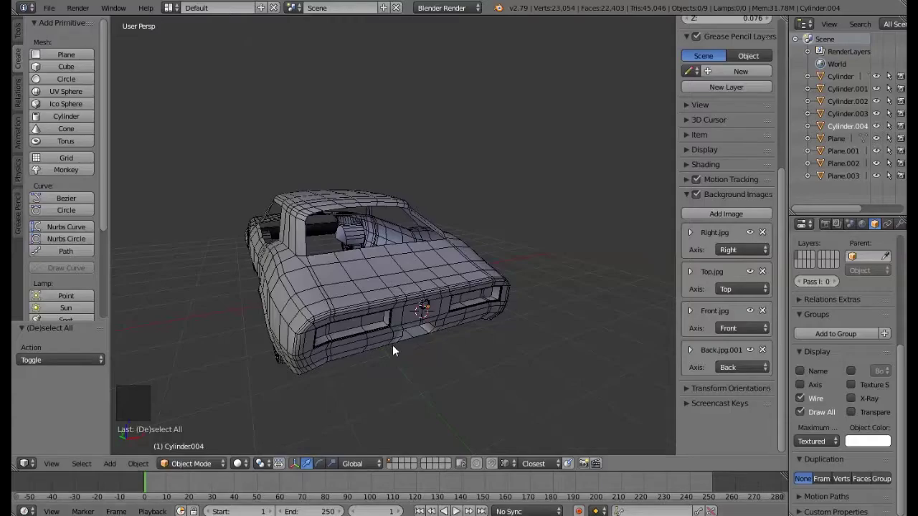
pyautogui.moveTo(392, 345)
pyautogui.mouseDown(button='middle')
pyautogui.moveTo(357, 335)
pyautogui.moveTo(401, 346)
pyautogui.mouseUp(button='middle')
pyautogui.moveTo(524, 513)
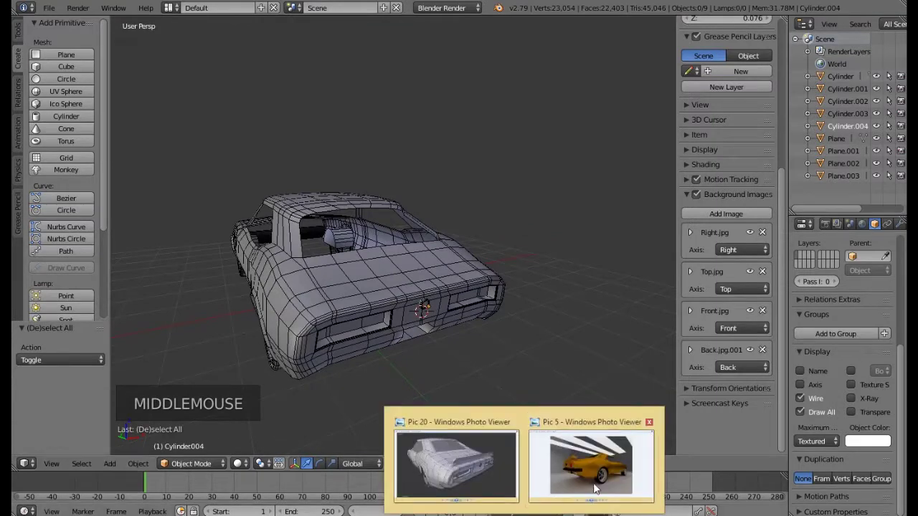
pyautogui.click(595, 482)
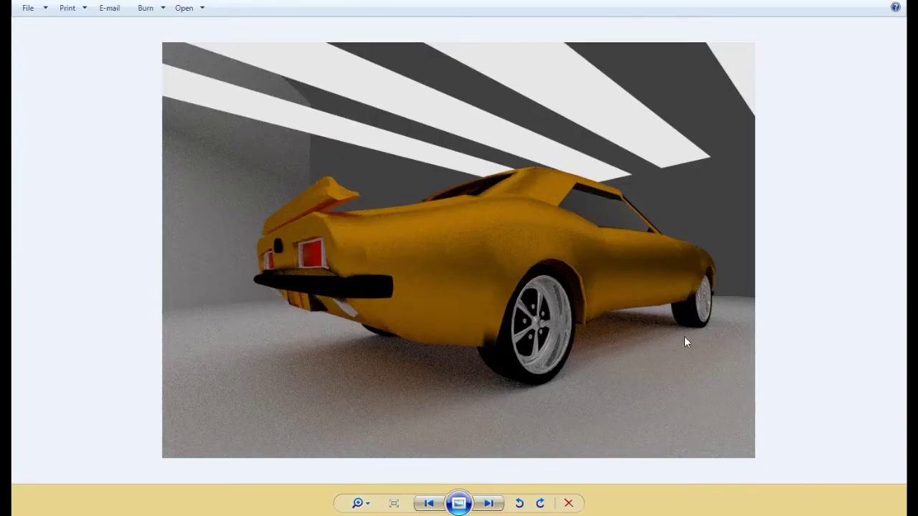
pyautogui.click(287, 514)
# Add a cylinder with 20 vertices at the car's rear panel.
pyautogui.moveTo(438, 335); pyautogui.dragTo(404, 333, button='middle')
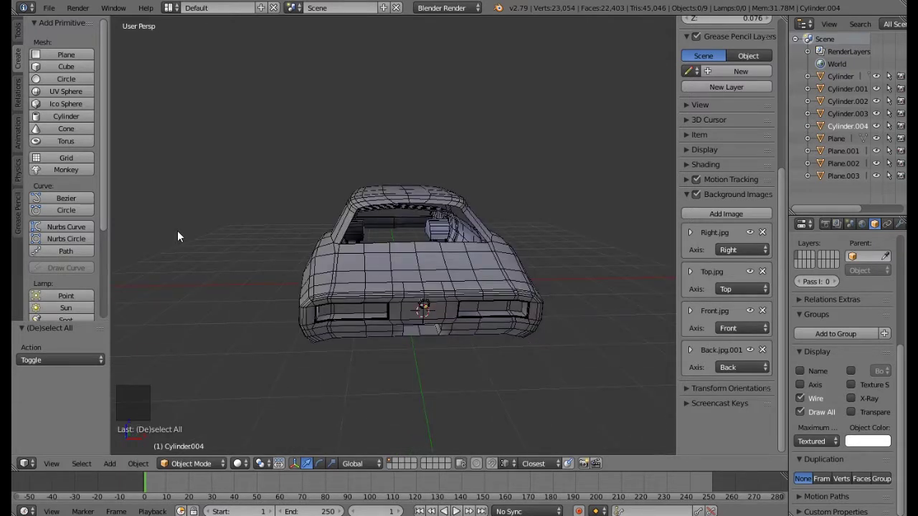
pyautogui.click(72, 115)
pyautogui.moveTo(338, 295); pyautogui.dragTo(391, 316, button='middle')
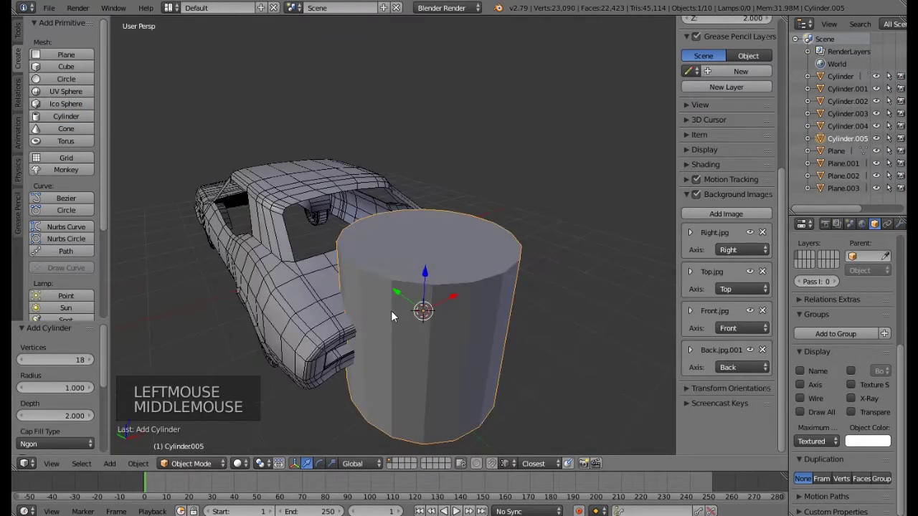
pyautogui.click(69, 360)
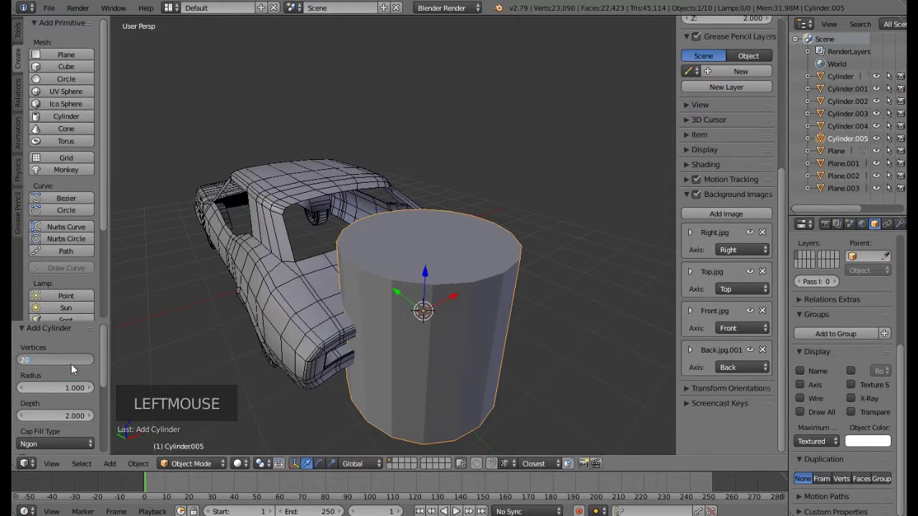
pyautogui.press('Return')
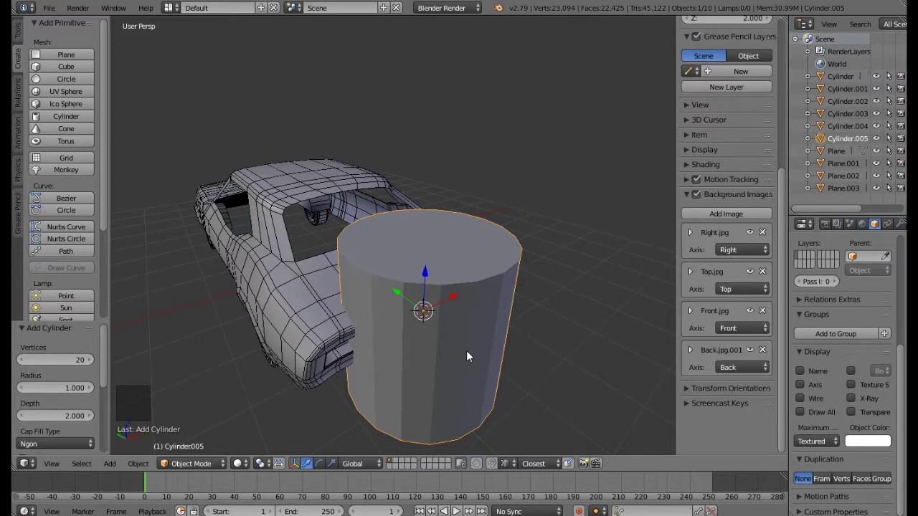
# Rotate the cylinder 90° about Y and move it along Y away from the car's rear end.
pyautogui.press('r')
pyautogui.rightClick(483, 388)
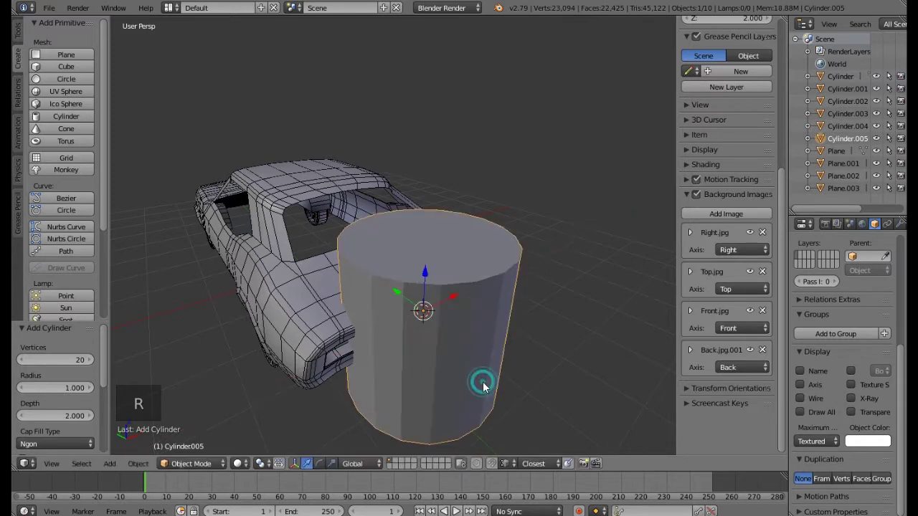
pyautogui.press('r')
pyautogui.press('y')
pyautogui.write('90')
pyautogui.press('Return')
pyautogui.moveTo(463, 334); pyautogui.dragTo(396, 306, button='middle')
pyautogui.moveTo(396, 306); pyautogui.dragTo(480, 343)
# In Edit Mode, delete the cylinder's car-facing half of side faces together with both end caps.
pyautogui.keyDown('shift'); pyautogui.moveTo(479, 342); pyautogui.dragTo(424, 287, button='middle'); pyautogui.keyUp('shift')
pyautogui.press('KP_7')
pyautogui.press('Tab')
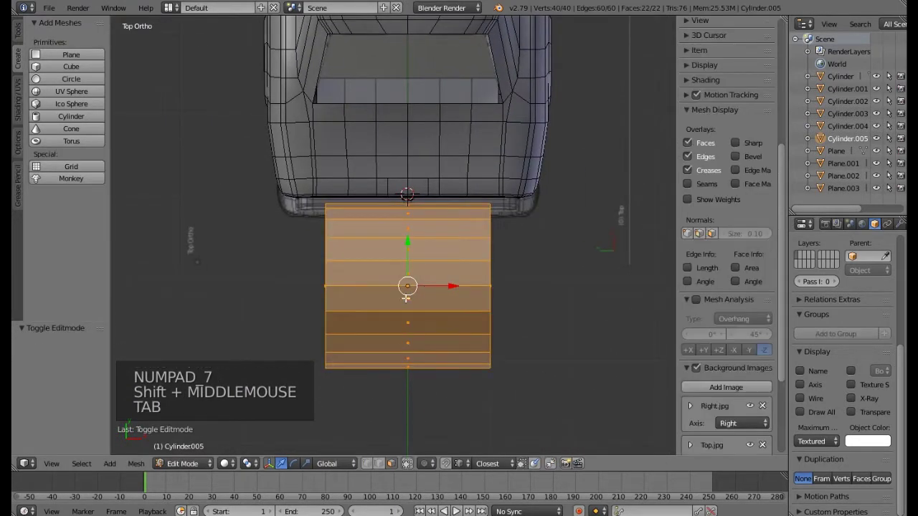
pyautogui.press('a')
pyautogui.press('a')
pyautogui.press('c')
pyautogui.moveTo(409, 209); pyautogui.dragTo(409, 261)
pyautogui.rightClick(409, 261)
pyautogui.moveTo(409, 261); pyautogui.dragTo(445, 308, button='middle')
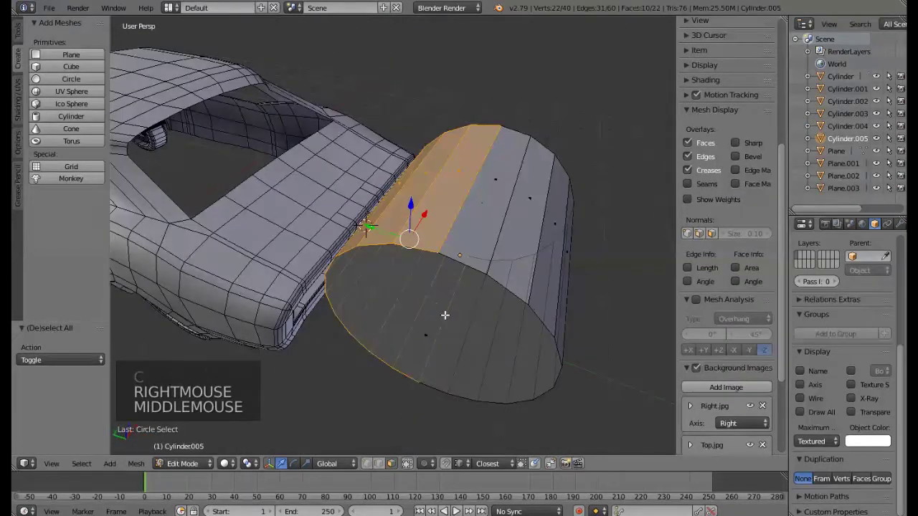
pyautogui.keyDown('shift'); pyautogui.rightClick(425, 332); pyautogui.keyUp('shift')
pyautogui.moveTo(500, 298); pyautogui.dragTo(391, 334, button='middle')
pyautogui.keyDown('shift'); pyautogui.rightClick(382, 348); pyautogui.keyUp('shift')
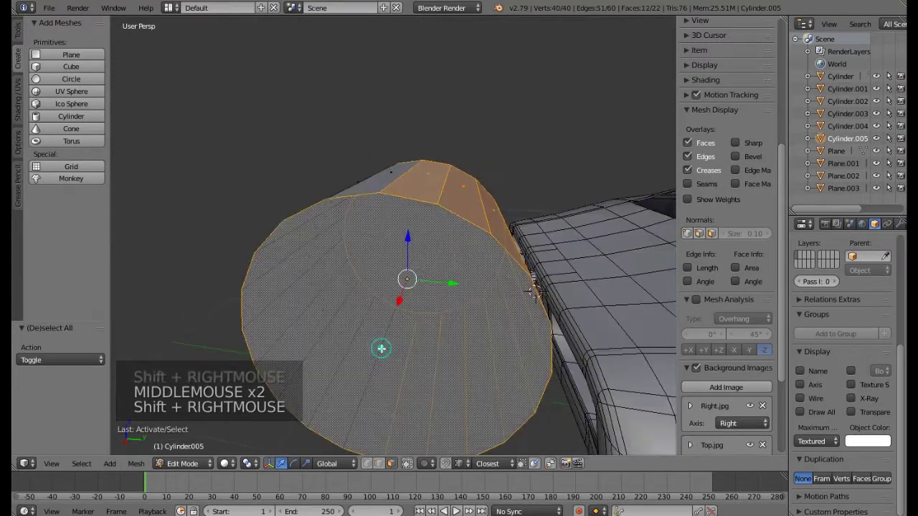
pyautogui.moveTo(337, 275); pyautogui.dragTo(440, 328, button='middle')
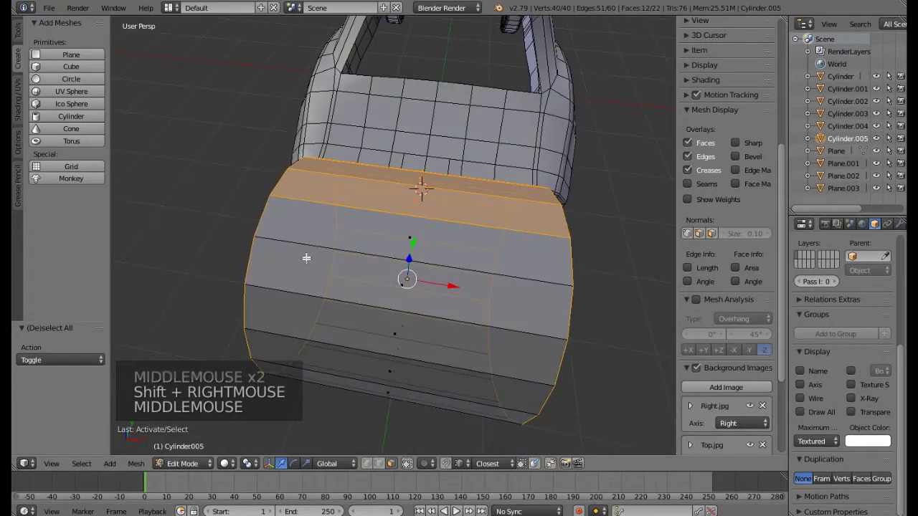
pyautogui.moveTo(342, 274); pyautogui.dragTo(418, 293, button='middle')
pyautogui.press('Delete')
pyautogui.click(472, 251)
# Select the whole half-cylinder shell, scale it down uniformly, and move it 1.4 along Y up to the rear panel.
pyautogui.press('l')
pyautogui.press('l')
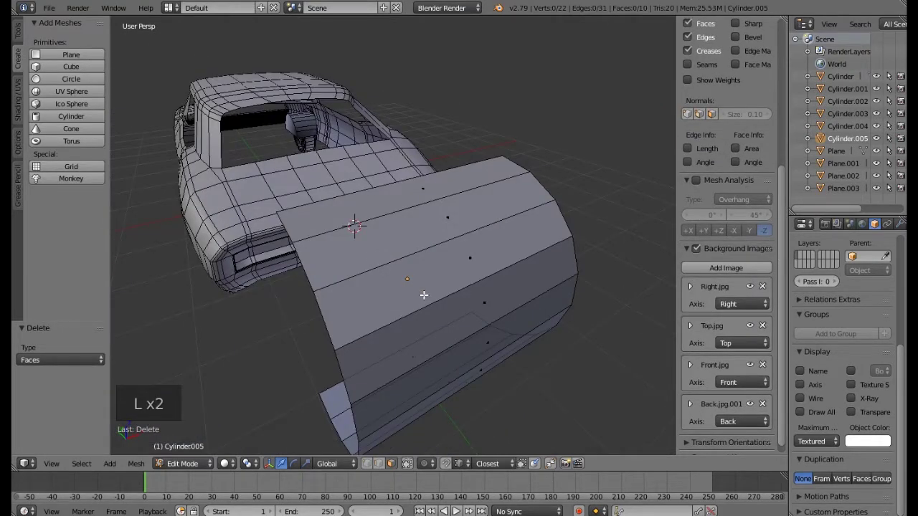
pyautogui.press('l')
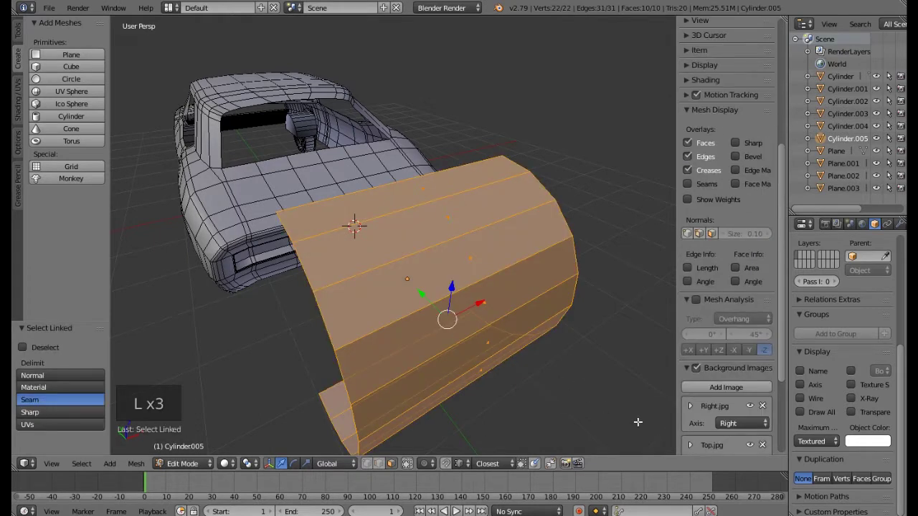
pyautogui.press('q')
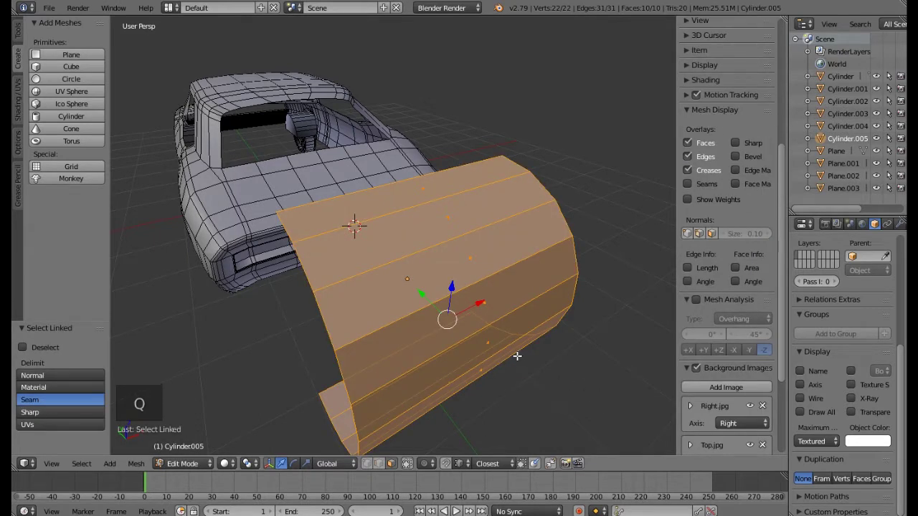
pyautogui.press('s')
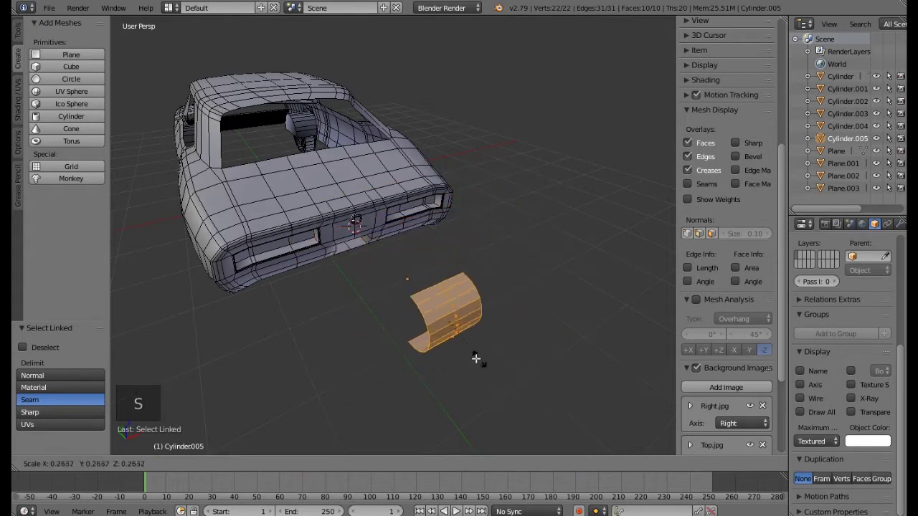
pyautogui.click(470, 356)
pyautogui.moveTo(423, 295); pyautogui.dragTo(320, 230)
# Scale the half-cylinder uniformly to about 0.303 and stretch it along X by about 15.4 to form a bumper bar.
pyautogui.press('s')
pyautogui.press('s')
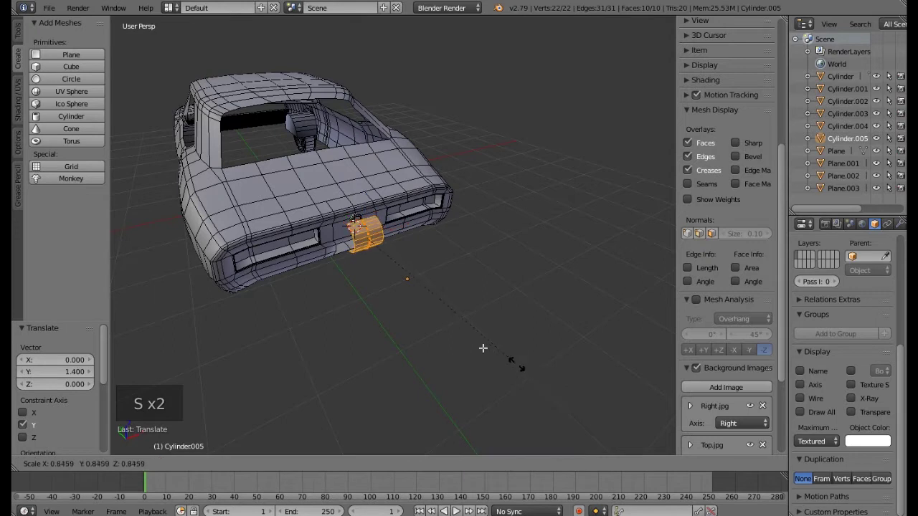
pyautogui.click(410, 292)
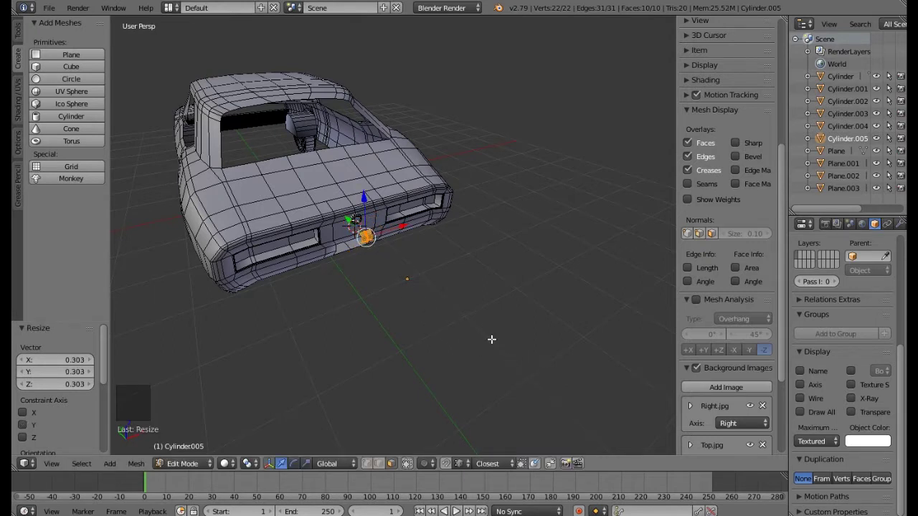
pyautogui.press('s')
pyautogui.press('x')
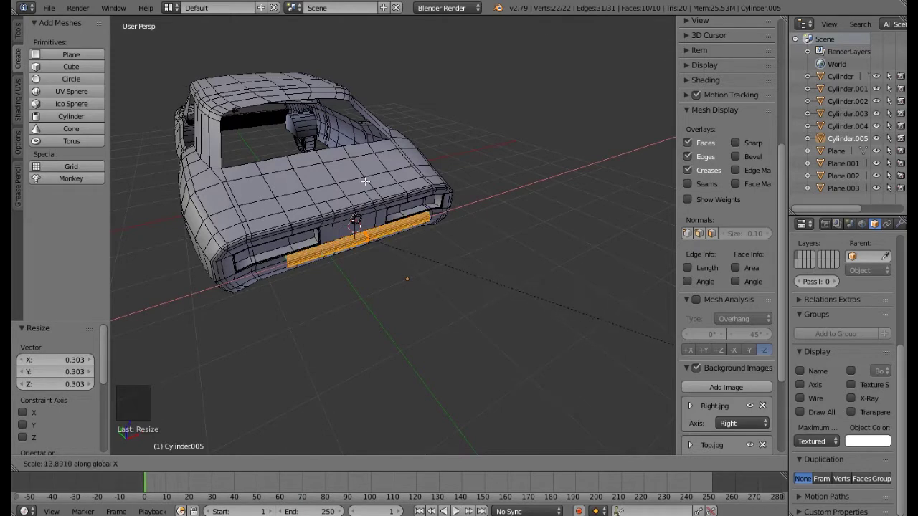
pyautogui.click(451, 224)
# Widen the bumper bar along X by about 1.509 to span the rear of the car.
pyautogui.press('KP_7')
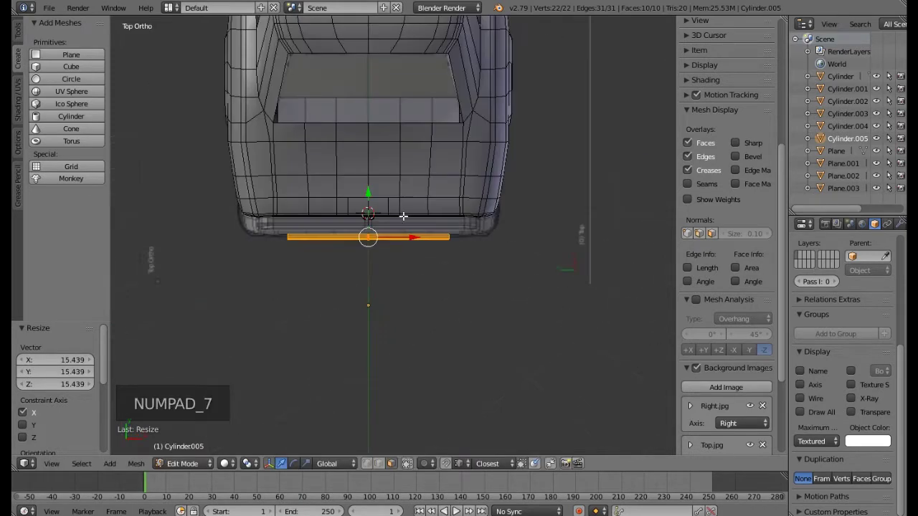
pyautogui.moveTo(406, 237); pyautogui.dragTo(406, 237)
pyautogui.press('s')
pyautogui.press('s')
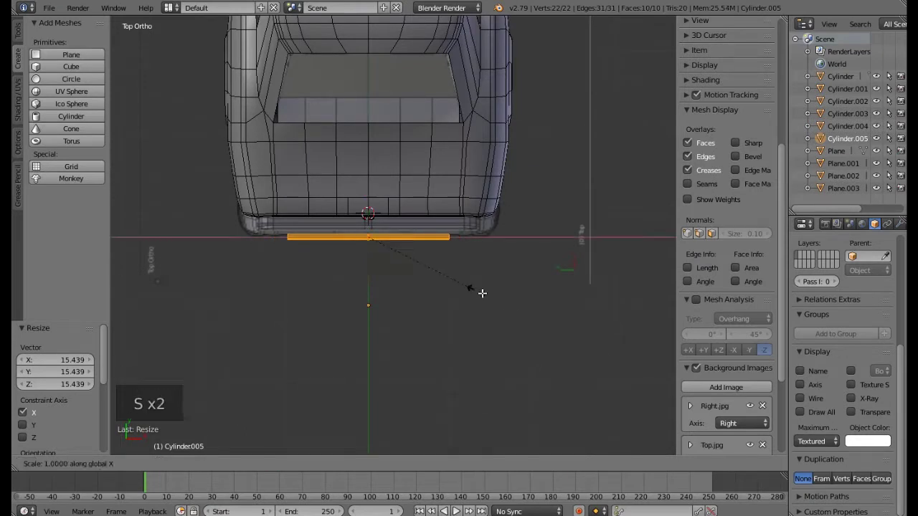
pyautogui.click(531, 317)
# Move the bumper bar along Y against the rear panel and lower it about 0.162 along Z below the taillight openings.
pyautogui.scroll(2, 530, 318)
pyautogui.moveTo(531, 318); pyautogui.dragTo(452, 236, button='middle')
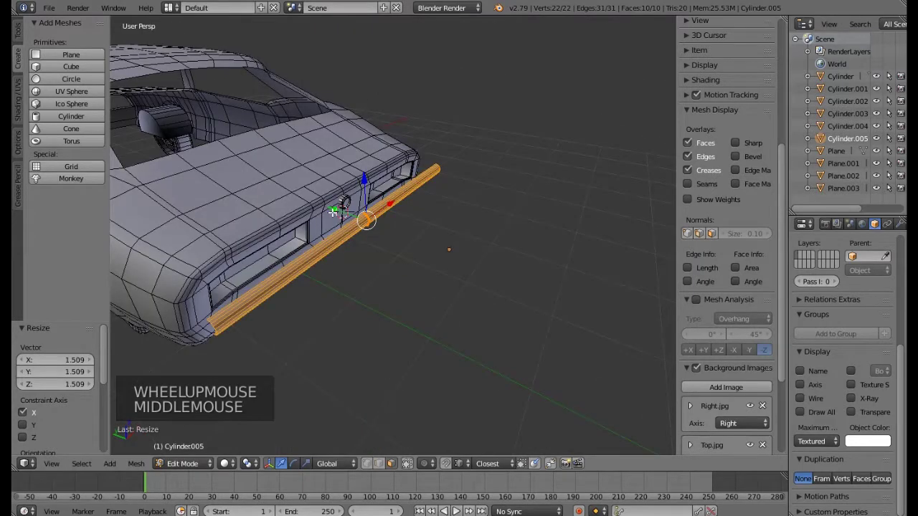
pyautogui.moveTo(328, 209); pyautogui.dragTo(347, 205)
pyautogui.moveTo(431, 221); pyautogui.dragTo(363, 223, button='middle')
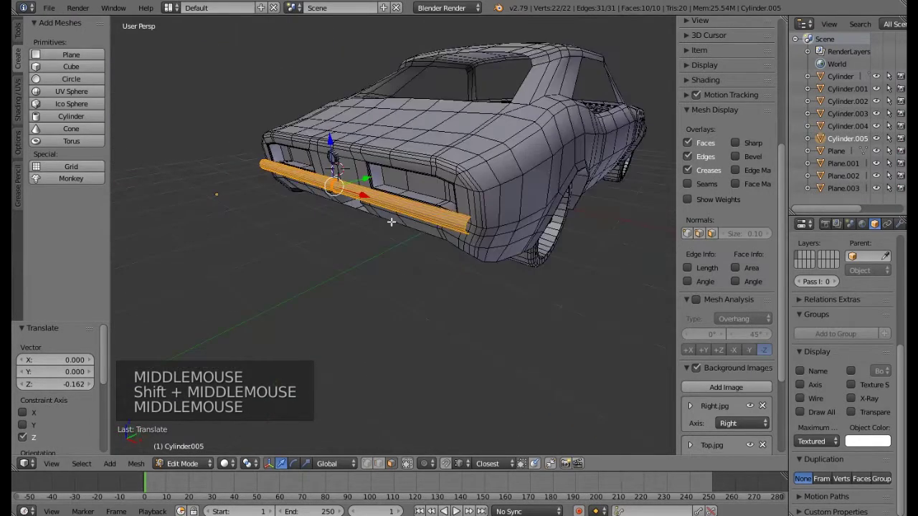
# Compare the bumper bar's shape and end with the curved wireframe bumper in the reference picture Pic 20.
pyautogui.scroll(2, 423, 222)
pyautogui.scroll(2, 423, 223)
pyautogui.moveTo(423, 223); pyautogui.dragTo(511, 228, button='middle')
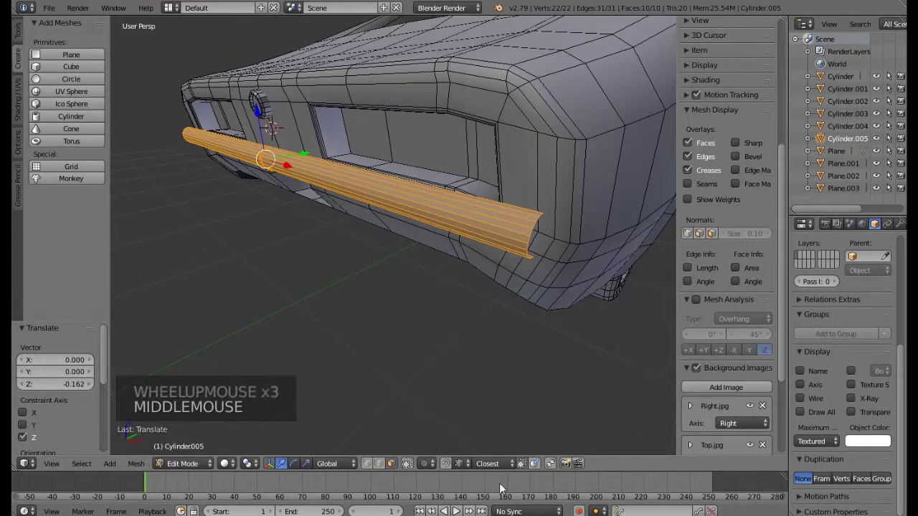
pyautogui.moveTo(523, 513)
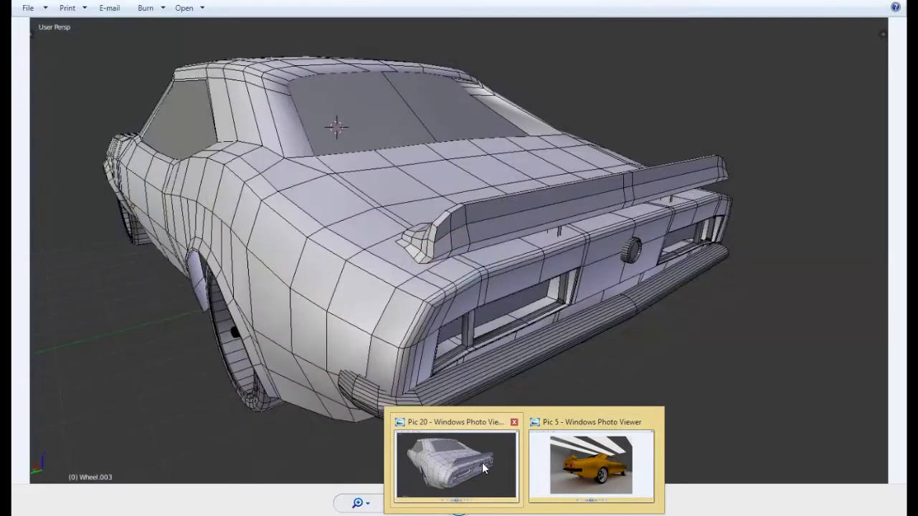
pyautogui.click(481, 463)
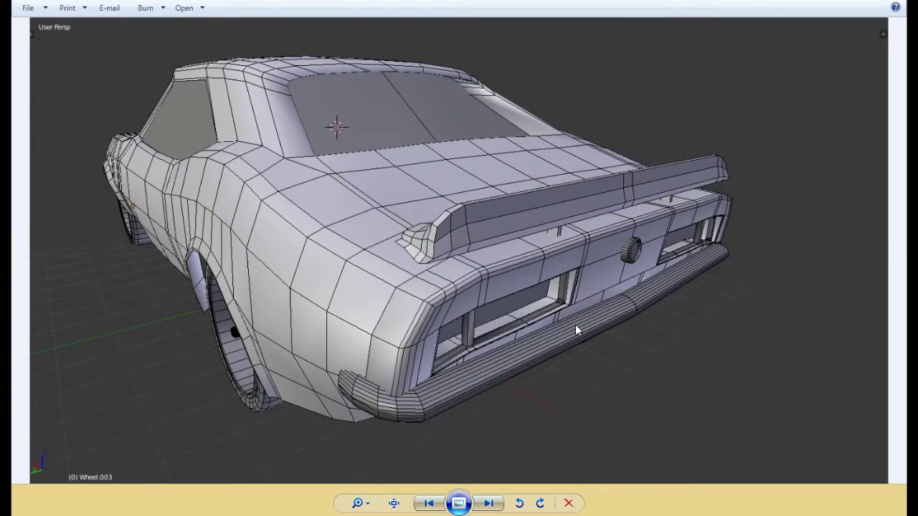
pyautogui.hotkey('alt', 'Tab')
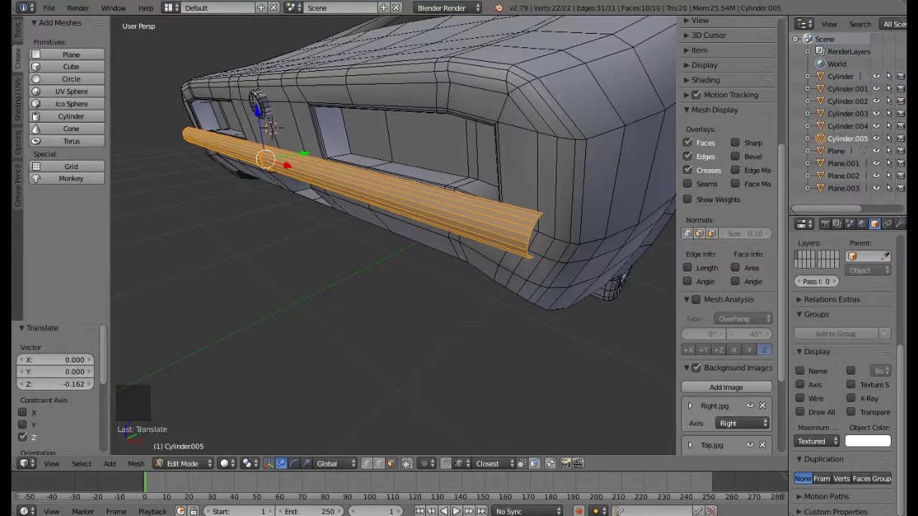
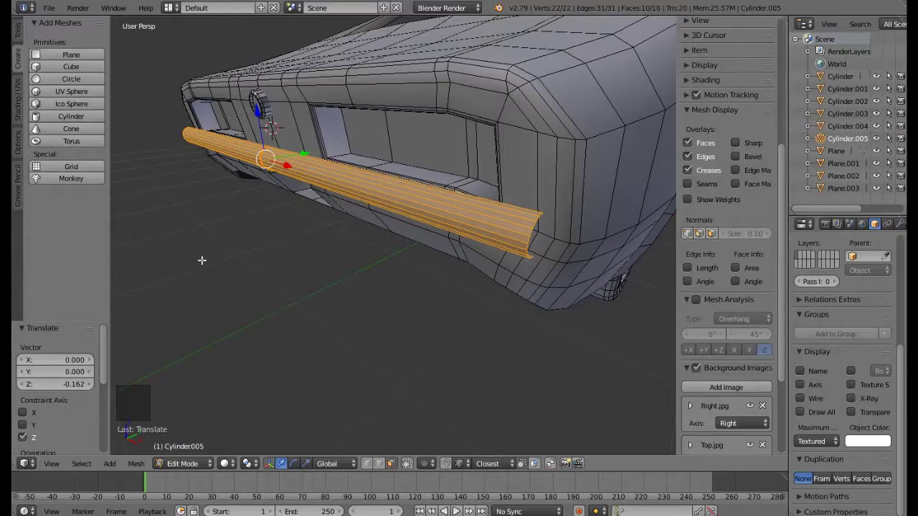
# Add a single loop cut across the middle of the bumper bar, without sliding it off centre.
pyautogui.moveTo(201, 260); pyautogui.dragTo(344, 227, button='middle')
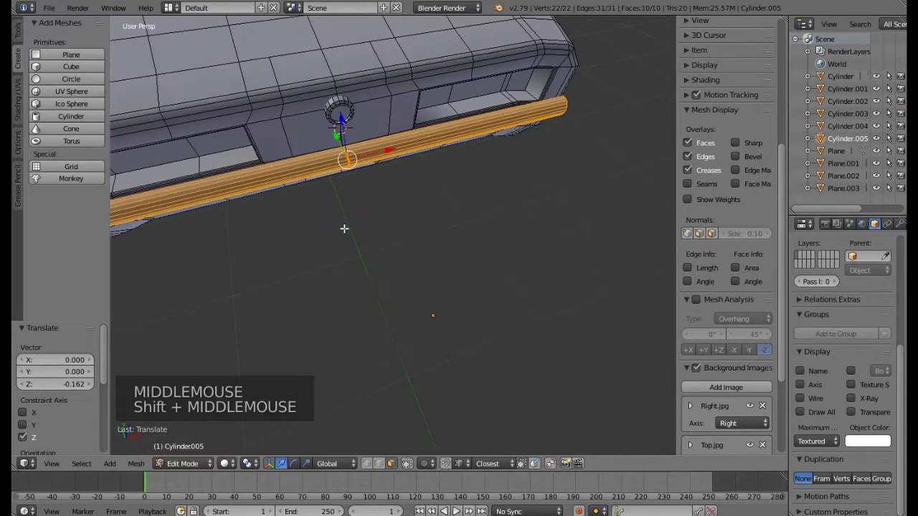
pyautogui.press('KP_7')
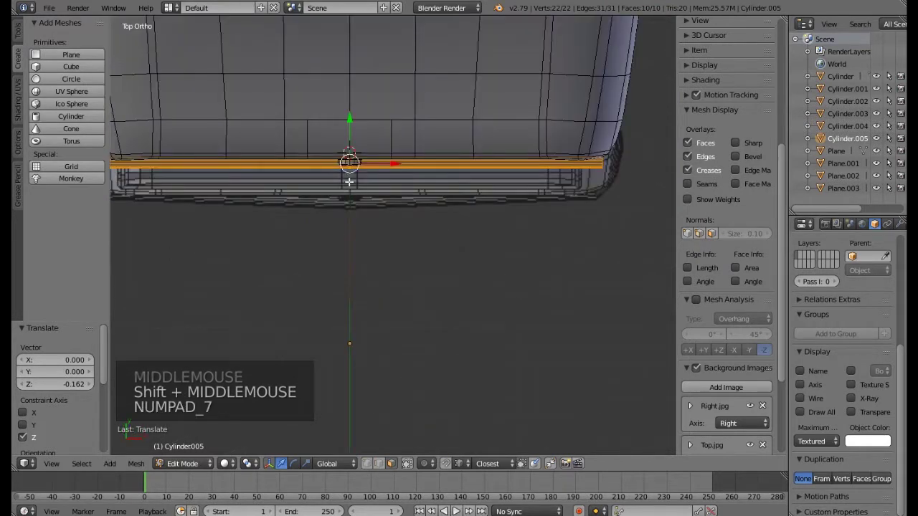
pyautogui.hotkey('ctrl', 'r')
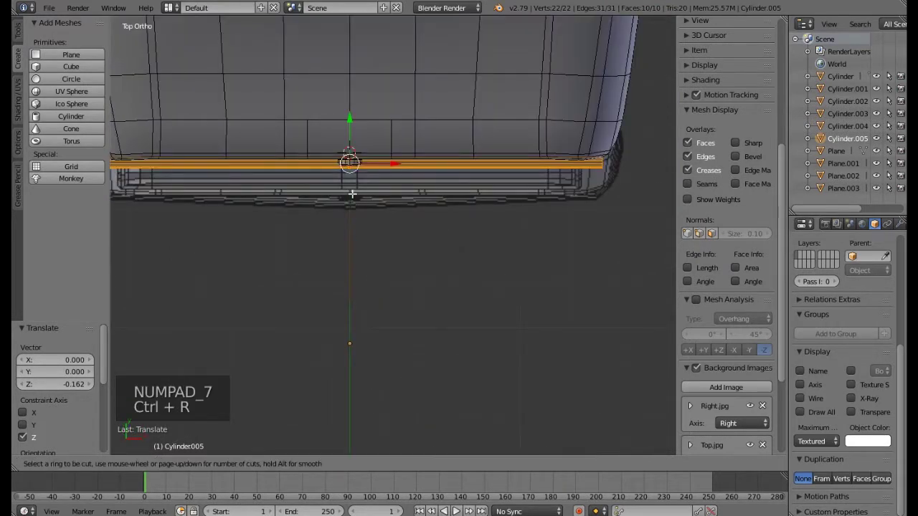
pyautogui.click(352, 194)
pyautogui.click(352, 198)
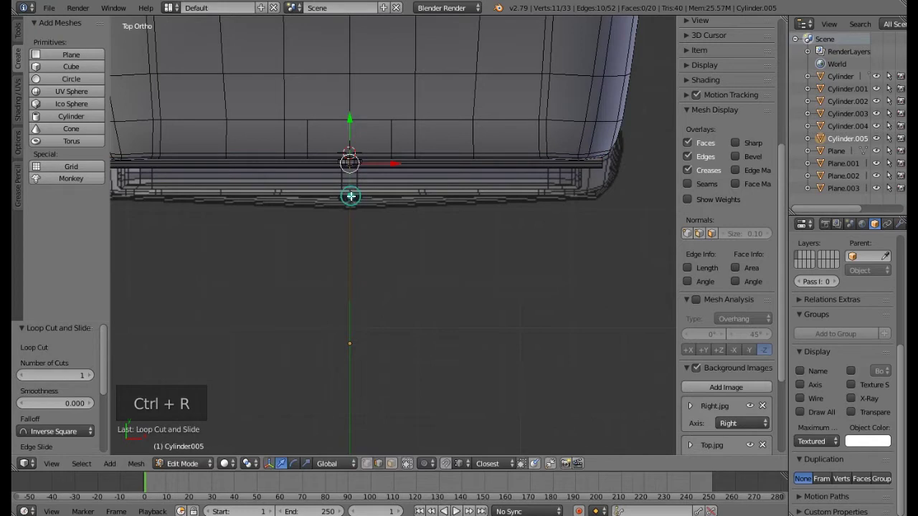
# Select the faces of the bumper bar's half on the positive X side in face select mode and delete them.
pyautogui.click(392, 463)
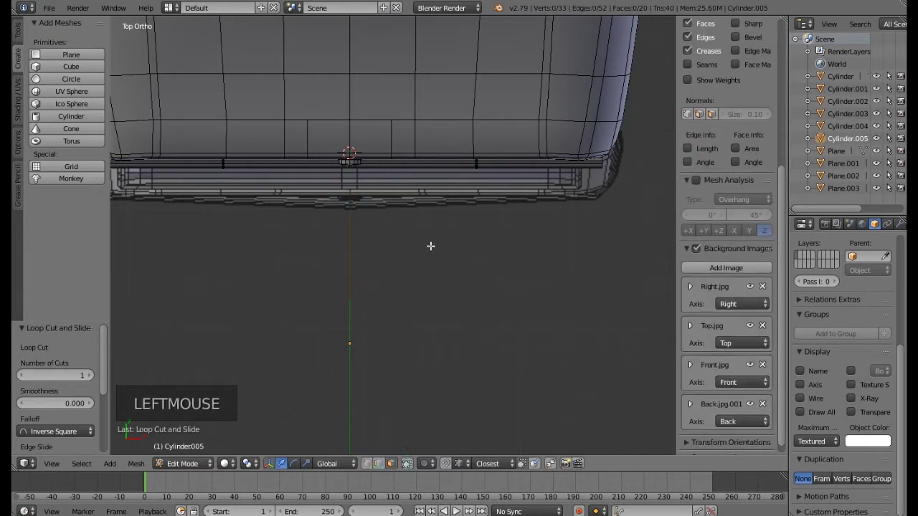
pyautogui.scroll(-4, 430, 246)
pyautogui.press('c')
pyautogui.click(449, 225)
pyautogui.rightClick(451, 227)
pyautogui.moveTo(441, 240); pyautogui.dragTo(388, 215, button='middle')
pyautogui.press('Delete')
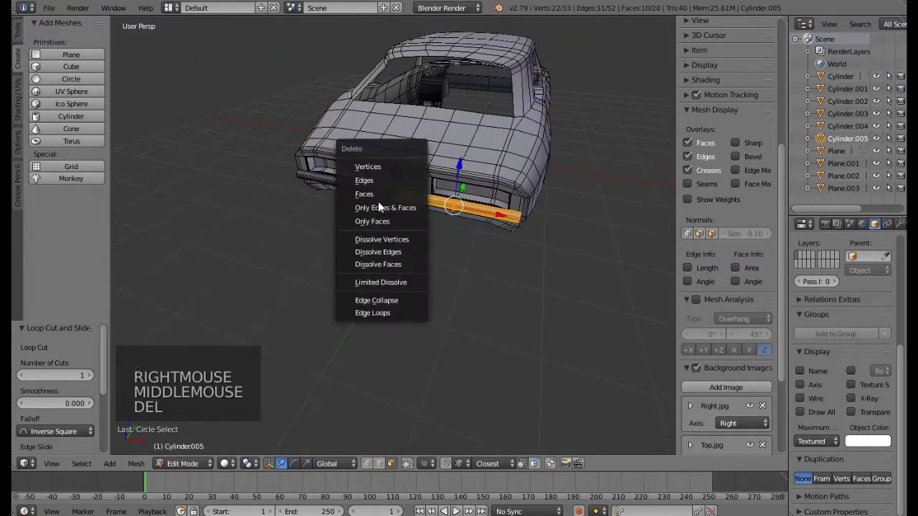
pyautogui.click(364, 194)
# Select the edge loop at the remaining bumper half's outer end and move it 0.032 along Y toward the car body.
pyautogui.moveTo(293, 198); pyautogui.dragTo(261, 261, button='middle')
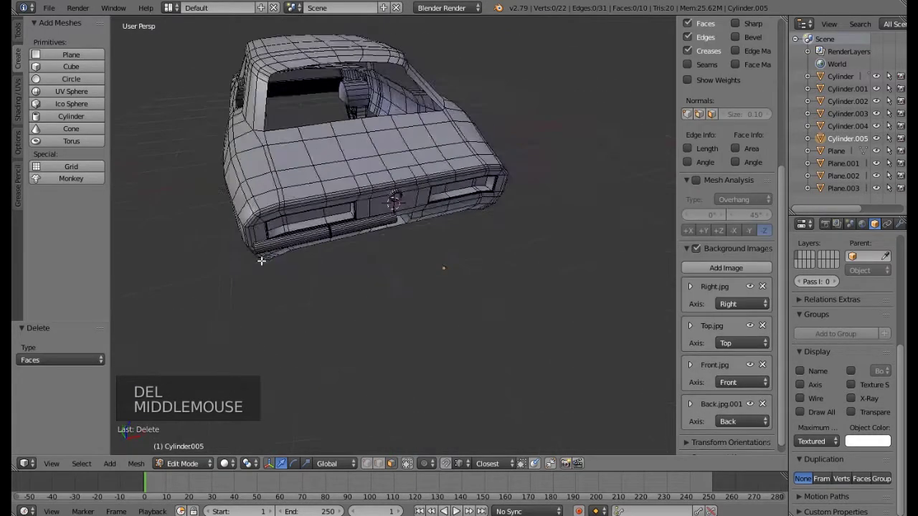
pyautogui.scroll(3, 261, 261)
pyautogui.keyDown('shift'); pyautogui.moveTo(341, 248); pyautogui.dragTo(359, 420, button='middle'); pyautogui.keyUp('shift')
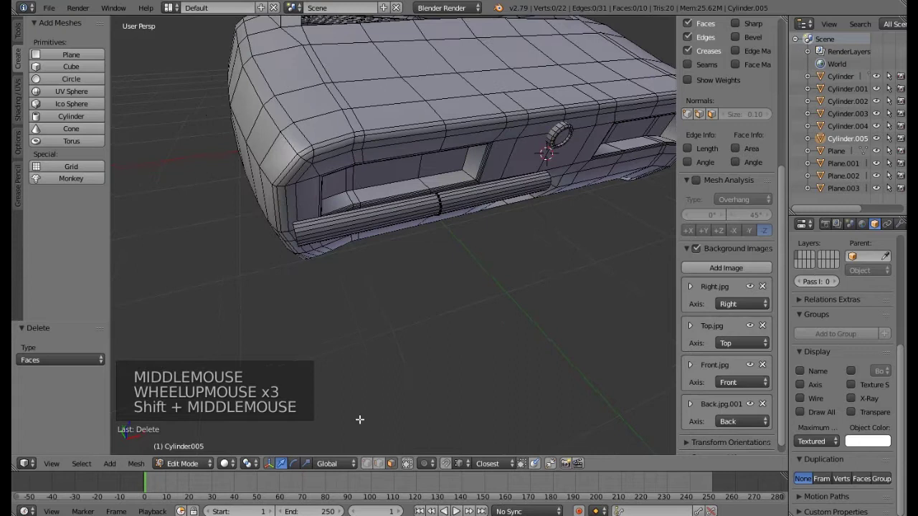
pyautogui.click(373, 464)
pyautogui.scroll(3, 303, 191)
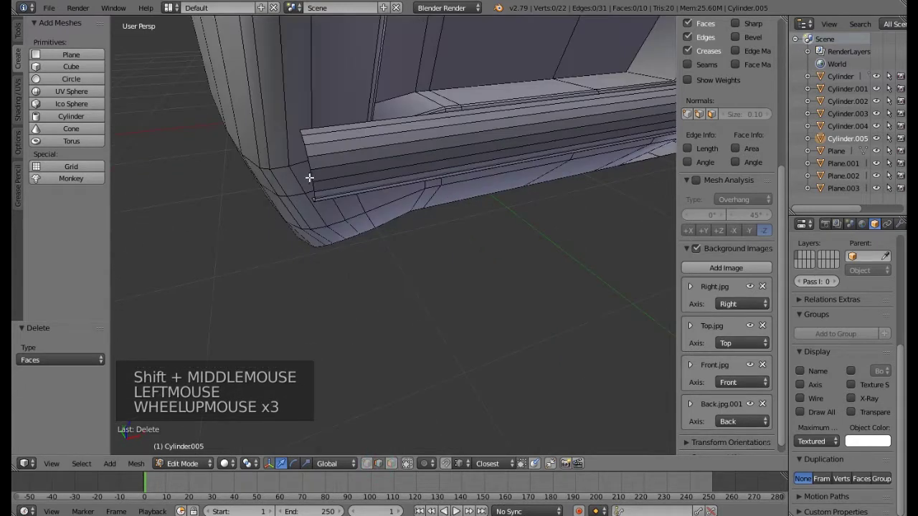
pyautogui.rightClick(309, 179)
pyautogui.keyDown('alt'); pyautogui.rightClick(309, 177); pyautogui.keyUp('alt')
pyautogui.moveTo(309, 176); pyautogui.dragTo(347, 185, button='middle')
pyautogui.scroll(-3, 349, 180)
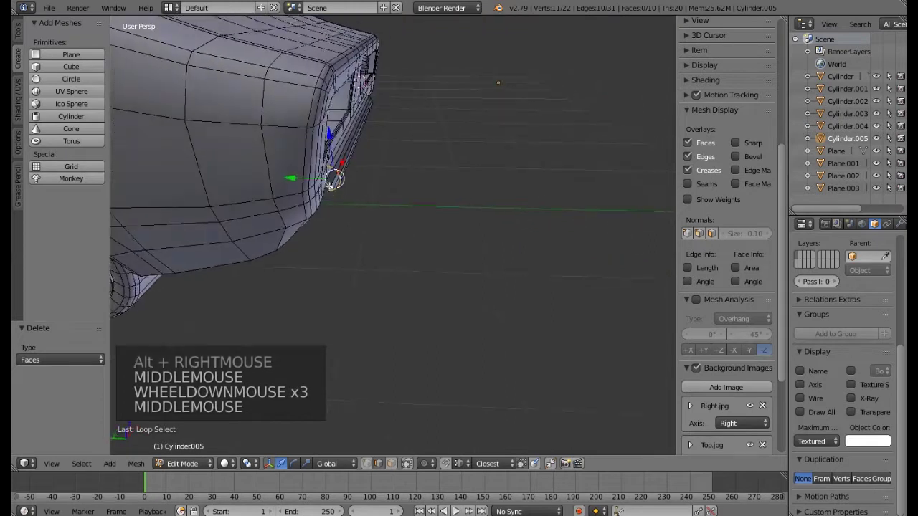
pyautogui.moveTo(299, 178); pyautogui.dragTo(296, 177)
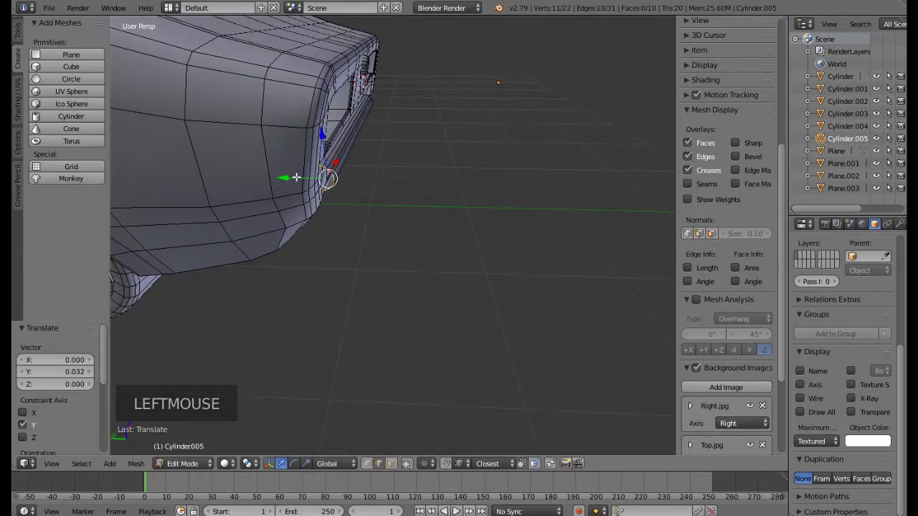
pyautogui.press('KP_7')
pyautogui.scroll(5, 313, 176)
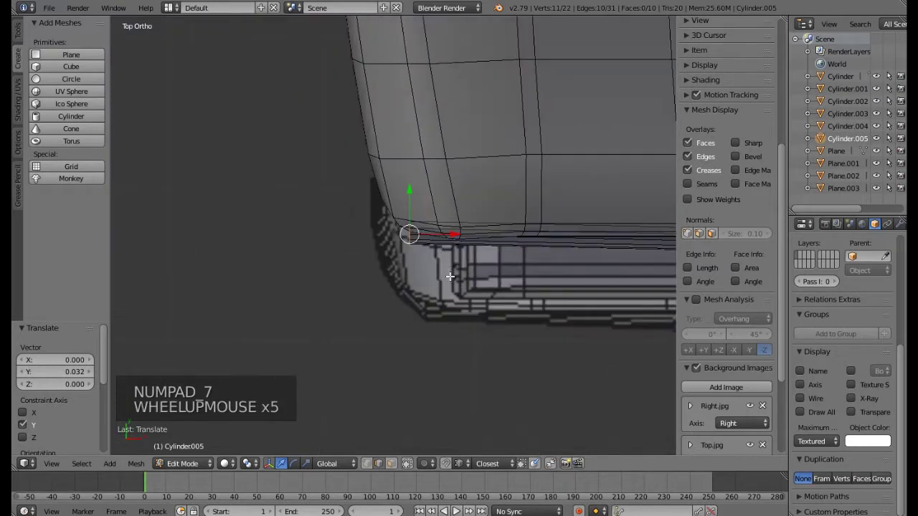
# Extrude the rear bumper's outer end loop diagonally toward the corner of the car body in top view.
pyautogui.press('e')
pyautogui.press('e')
pyautogui.press('e')
pyautogui.press('e')
pyautogui.press('e')
pyautogui.press('e')
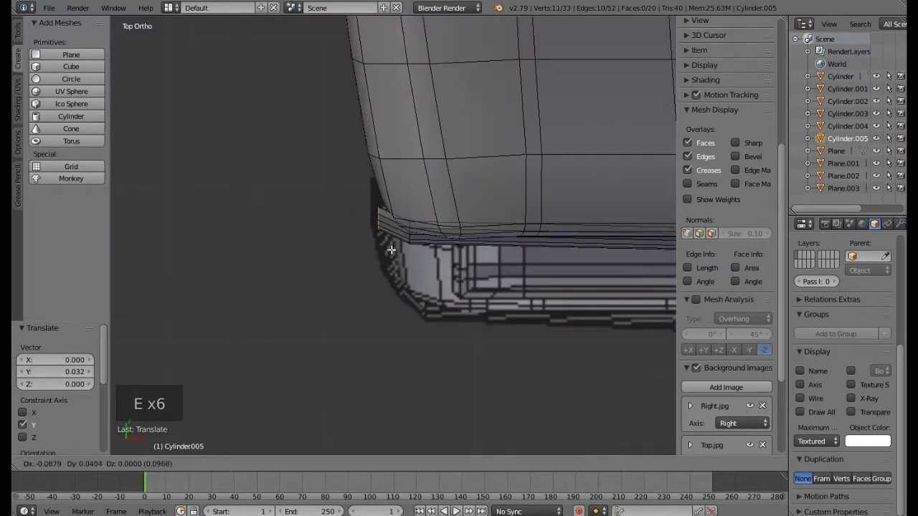
pyautogui.click(395, 252)
pyautogui.press('e')
pyautogui.rightClick(379, 231)
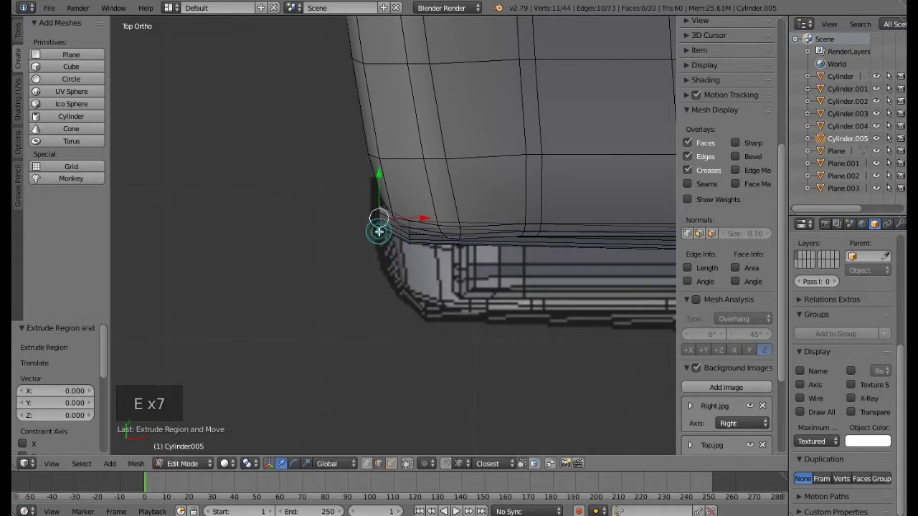
pyautogui.hotkey('ctrl', 'z')
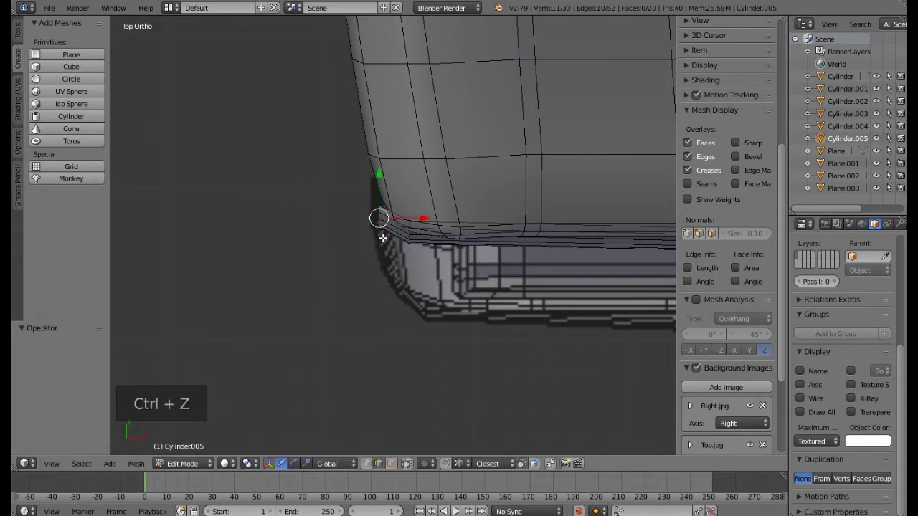
# Rotate the bumper's end loop about -32.4° around Z and shift it about 0.009 along Y.
pyautogui.press('r')
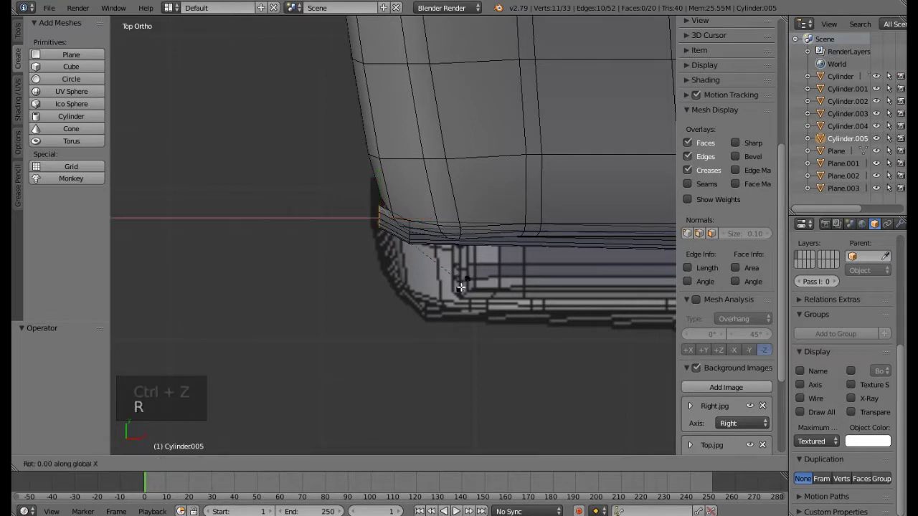
pyautogui.rightClick(445, 300)
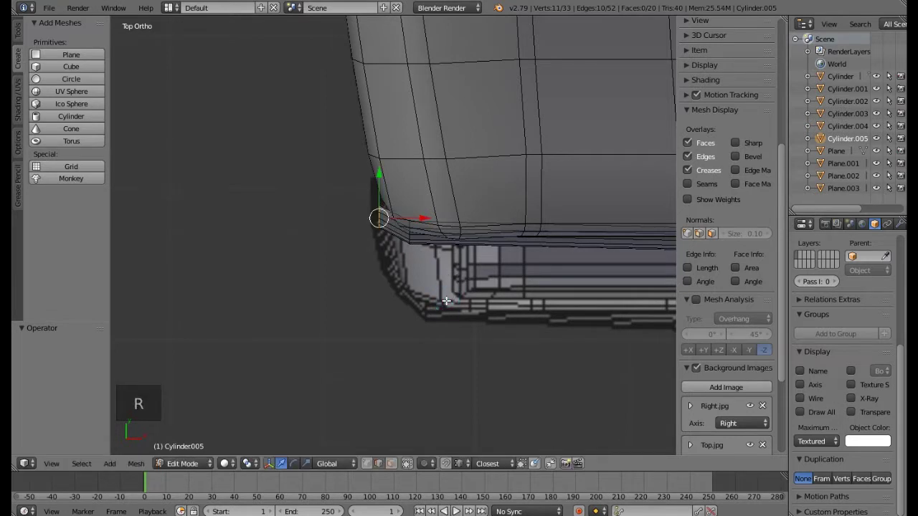
pyautogui.press('r')
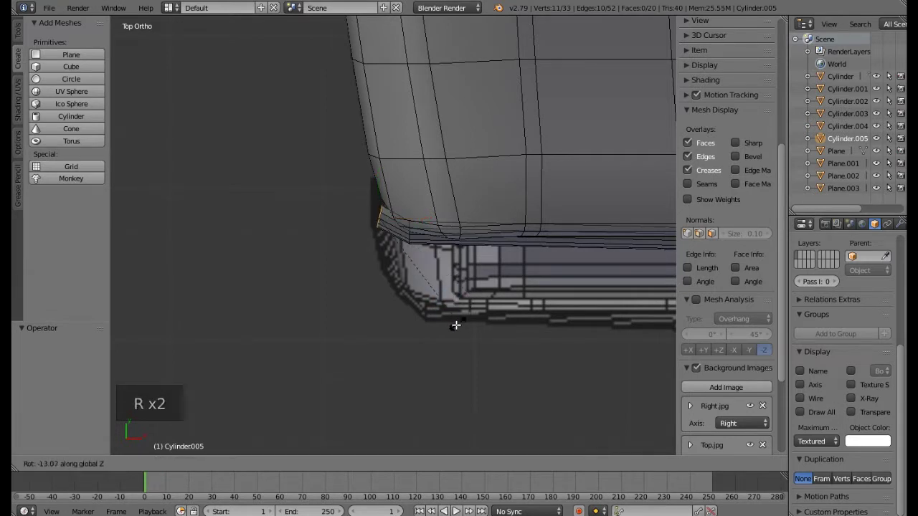
pyautogui.click(420, 342)
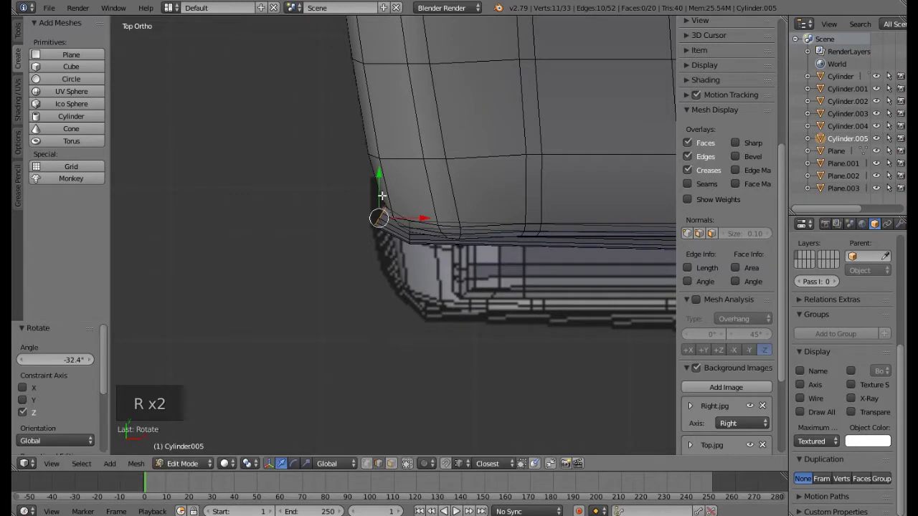
pyautogui.moveTo(378, 186); pyautogui.dragTo(375, 197)
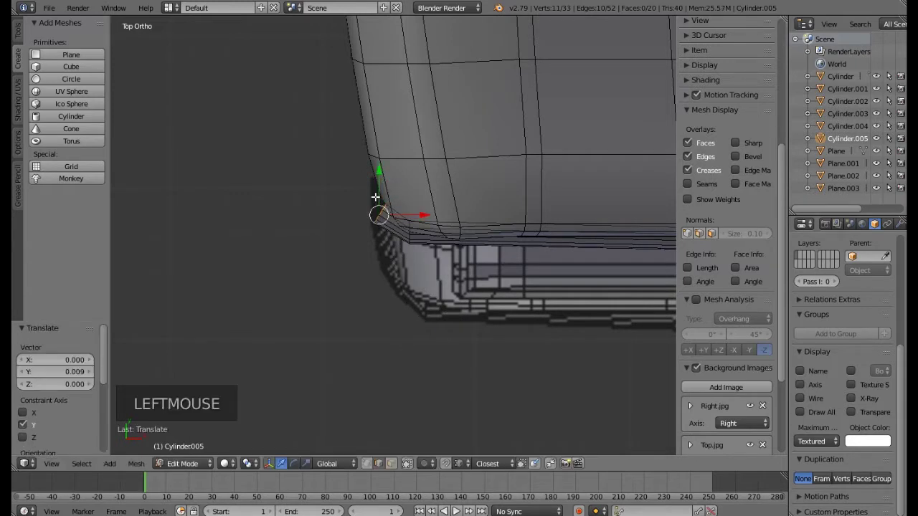
# Extrude the bumper's end loop by about -0.037 in X and 0.079 in Y, and rotate it about -27° around Z.
pyautogui.press('e')
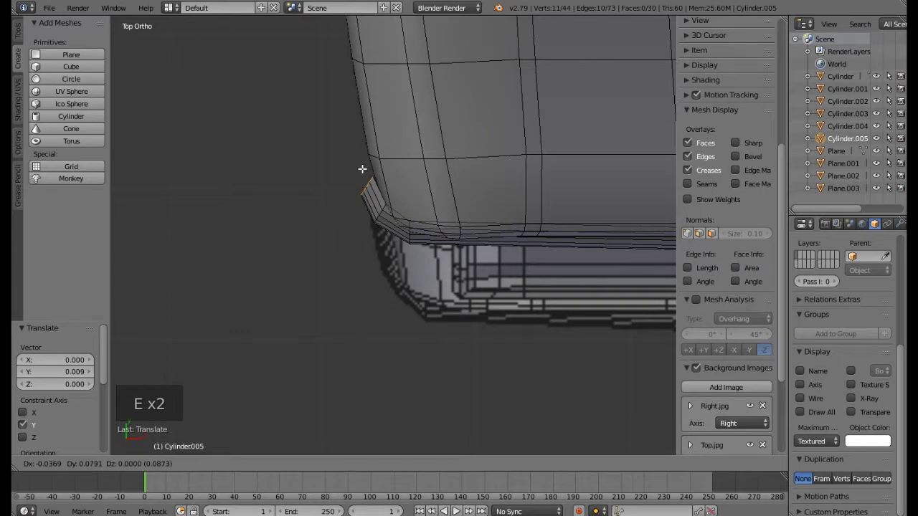
pyautogui.click(362, 169)
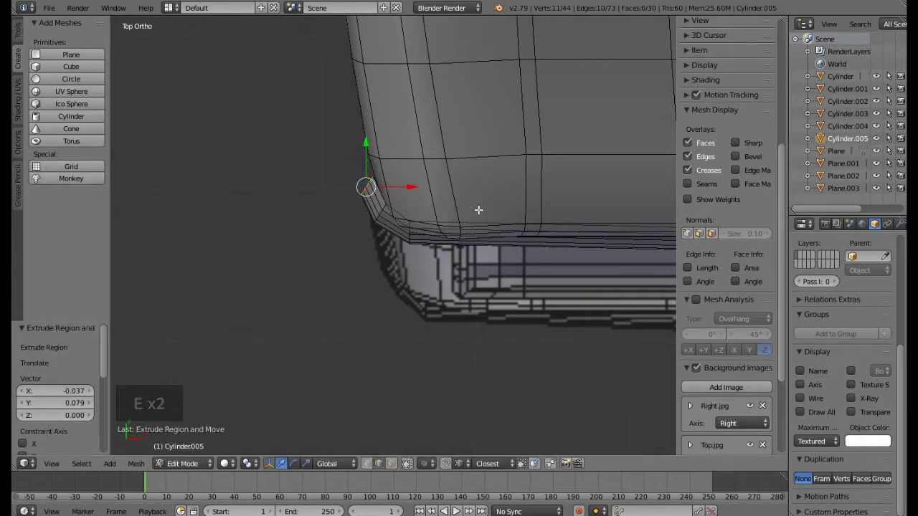
pyautogui.press('r')
pyautogui.click(454, 254)
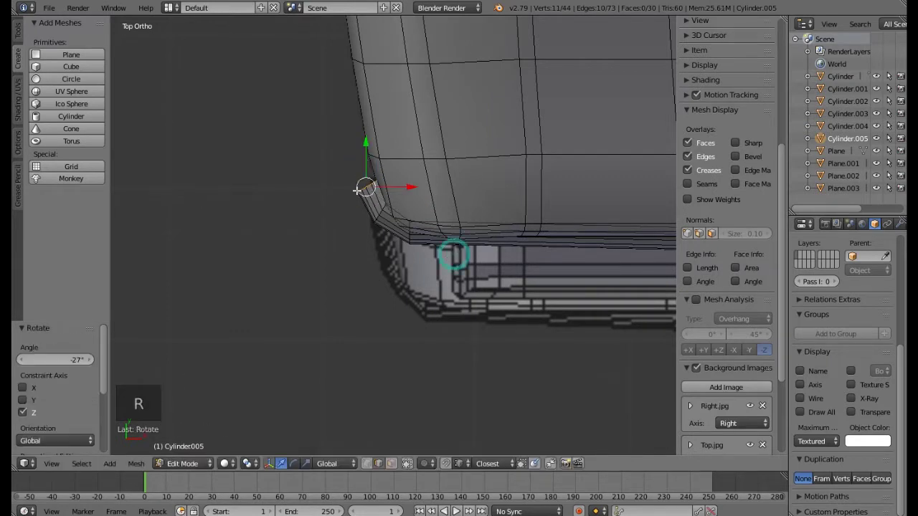
# Scale the bumper's end loop to about 0.498 along X.
pyautogui.scroll(4, 349, 189)
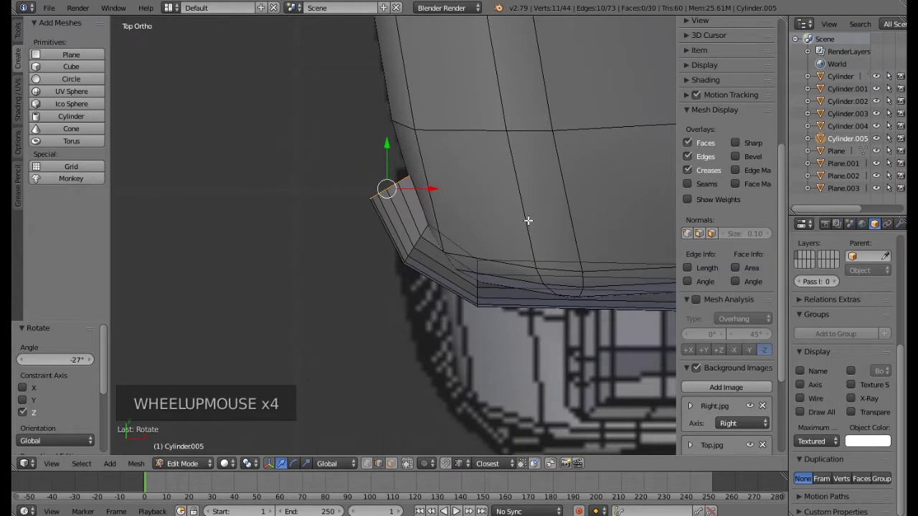
pyautogui.press('s')
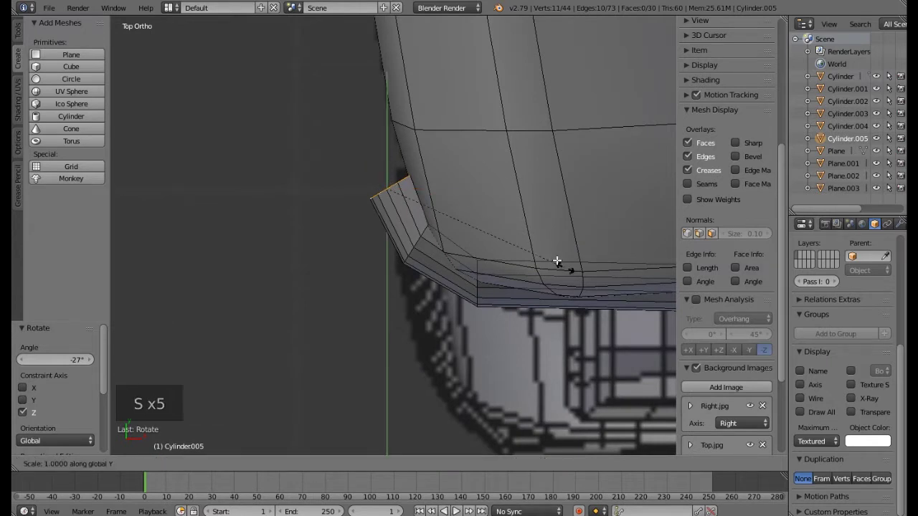
pyautogui.click(456, 216)
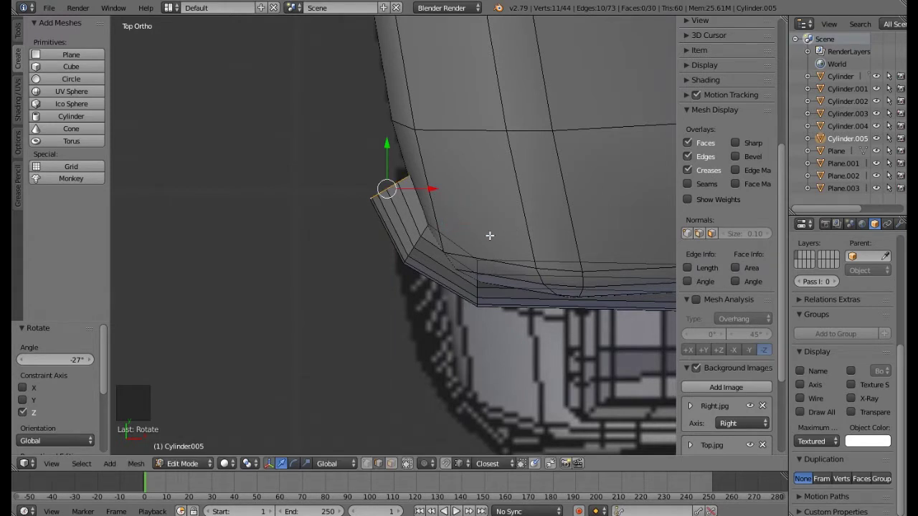
pyautogui.press('s')
pyautogui.press('x')
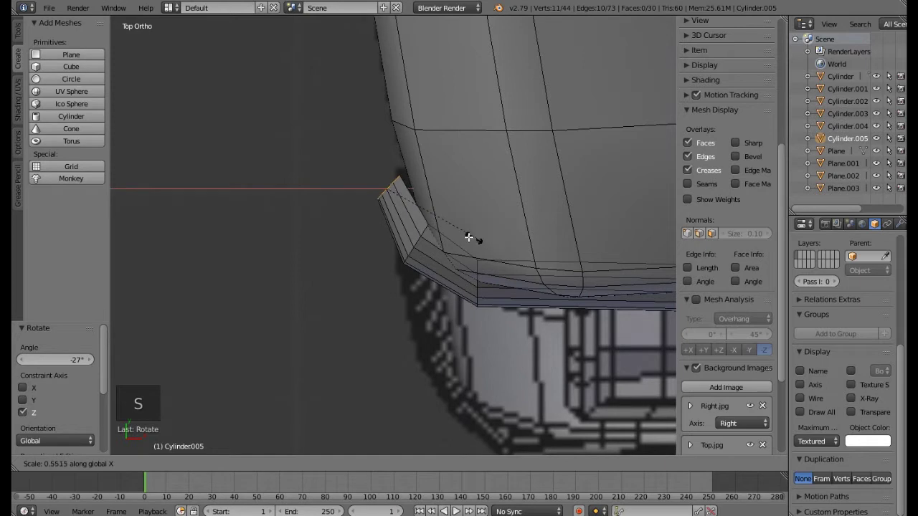
pyautogui.click(469, 237)
# Rotate the narrowed end loop around Z and shift it about 0.015 along X toward the body.
pyautogui.press('r')
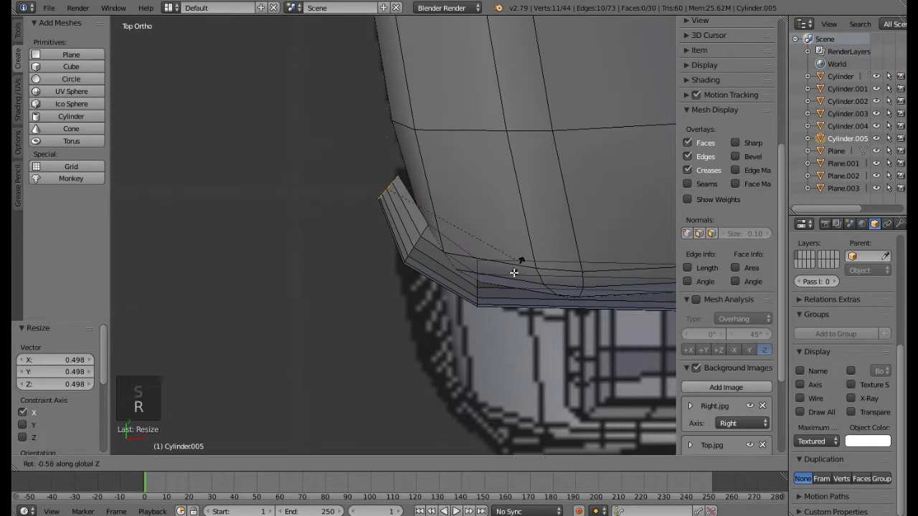
pyautogui.click(442, 313)
pyautogui.moveTo(426, 190); pyautogui.dragTo(436, 207)
# Extrude the bumper's end loop once more along the body side and adjust its position along X.
pyautogui.moveTo(436, 207); pyautogui.dragTo(494, 249, button='middle')
pyautogui.press('KP_Decimal')
pyautogui.scroll(-7, 494, 249)
pyautogui.moveTo(537, 282); pyautogui.dragTo(435, 264, button='middle')
pyautogui.scroll(-4, 502, 276)
pyautogui.scroll(-3, 390, 209)
pyautogui.scroll(5, 321, 188)
pyautogui.press('e')
pyautogui.press('e')
pyautogui.press('e')
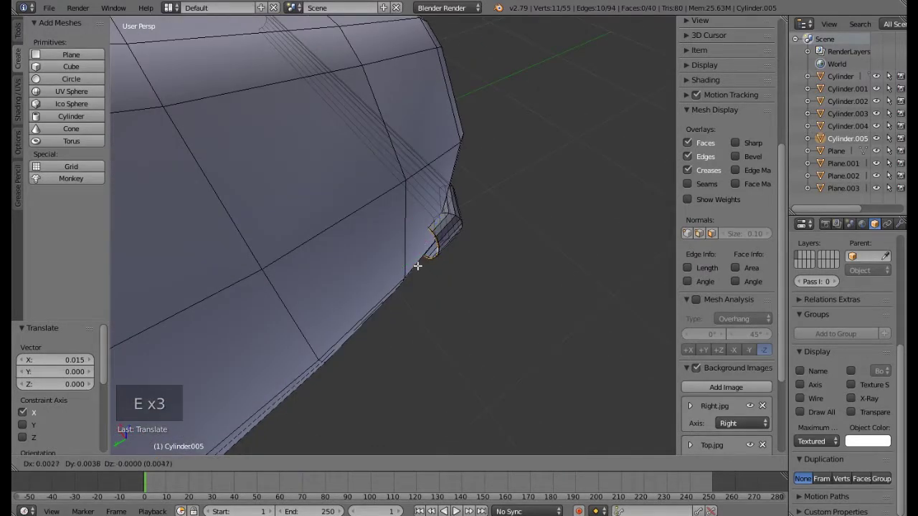
pyautogui.rightClick(417, 265)
pyautogui.moveTo(409, 263); pyautogui.dragTo(376, 245)
pyautogui.moveTo(539, 244); pyautogui.dragTo(434, 253, button='middle')
pyautogui.scroll(-1, 424, 261)
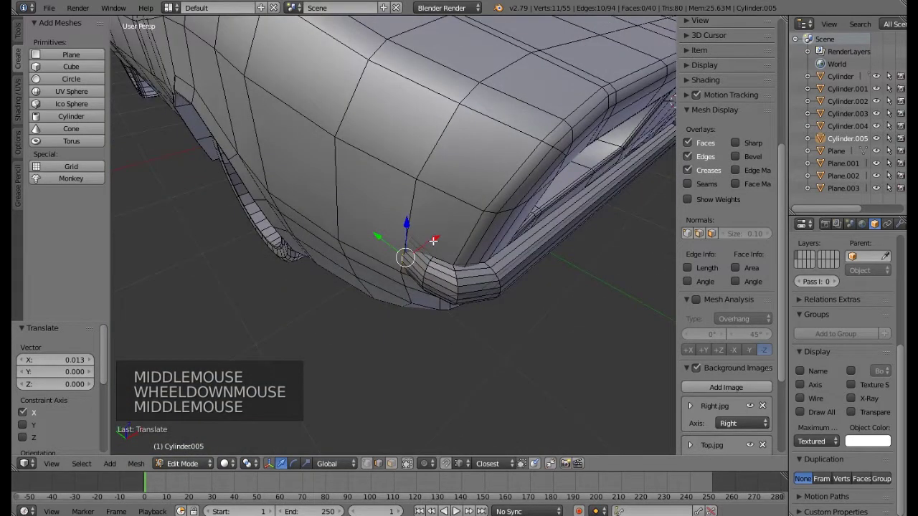
pyautogui.click(432, 242)
# Add one loop cut across the bumper close to its corner and shift the new loop about -0.030 along X.
pyautogui.scroll(-4, 534, 261)
pyautogui.keyDown('shift'); pyautogui.moveTo(551, 262); pyautogui.dragTo(394, 213, button='middle'); pyautogui.keyUp('shift')
pyautogui.hotkey('ctrl', 'r')
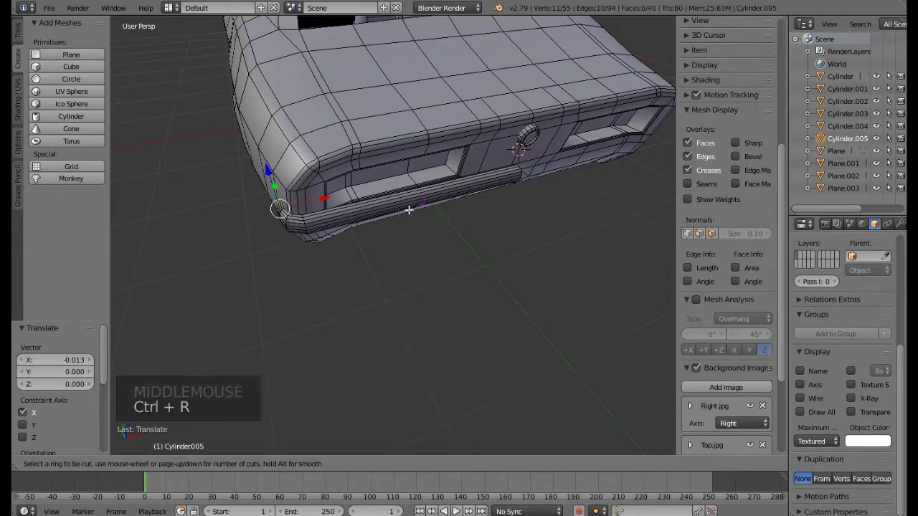
pyautogui.click(408, 208)
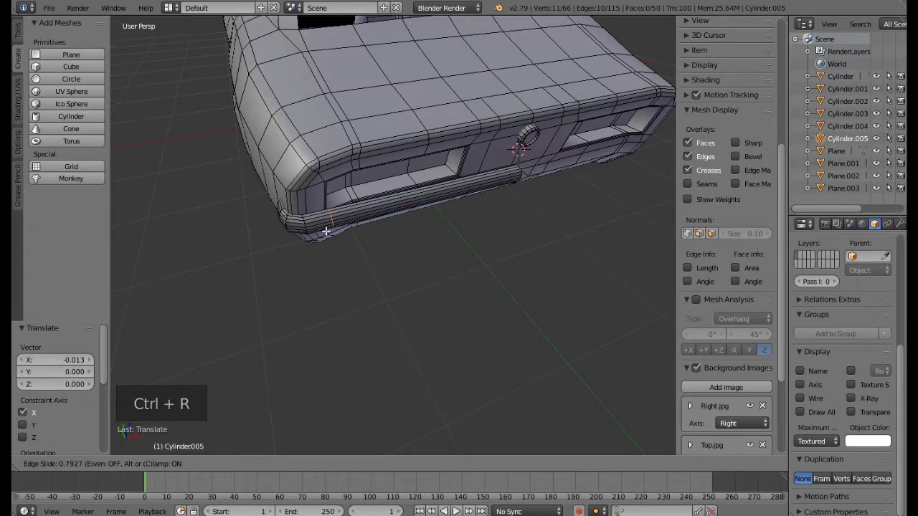
pyautogui.click(326, 232)
pyautogui.moveTo(373, 230); pyautogui.dragTo(421, 229, button='middle')
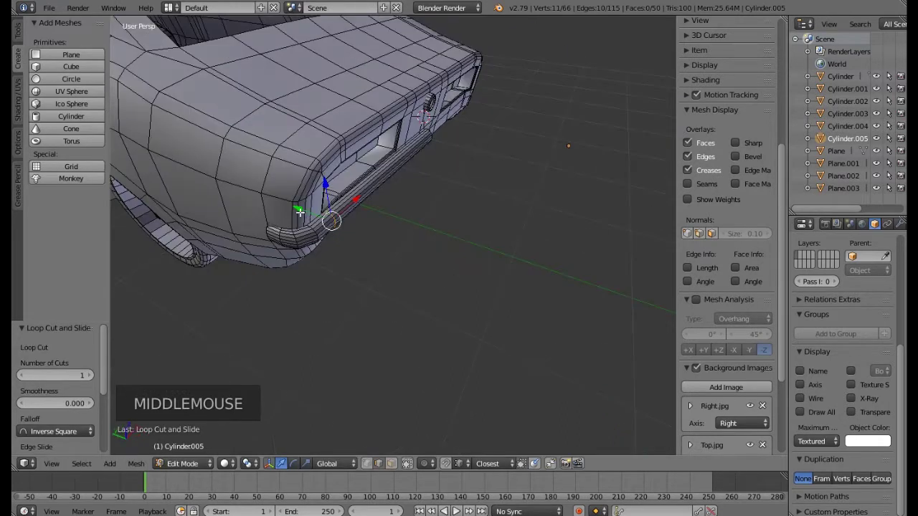
pyautogui.moveTo(299, 208); pyautogui.dragTo(356, 210)
# Select the open edge loop at the bumper's centre end and move it about 0.053 along Y toward the body.
pyautogui.moveTo(484, 196); pyautogui.dragTo(398, 336, button='middle')
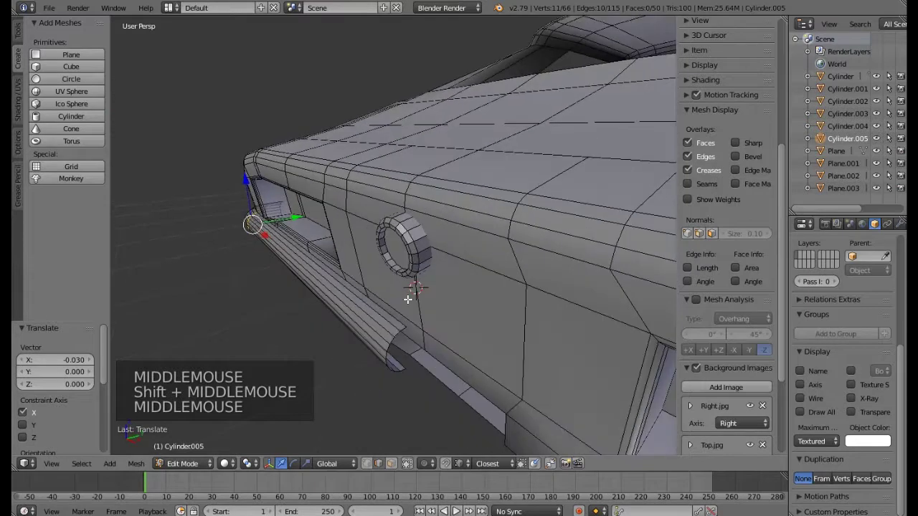
pyautogui.rightClick(398, 336)
pyautogui.keyDown('alt'); pyautogui.rightClick(397, 338); pyautogui.keyUp('alt')
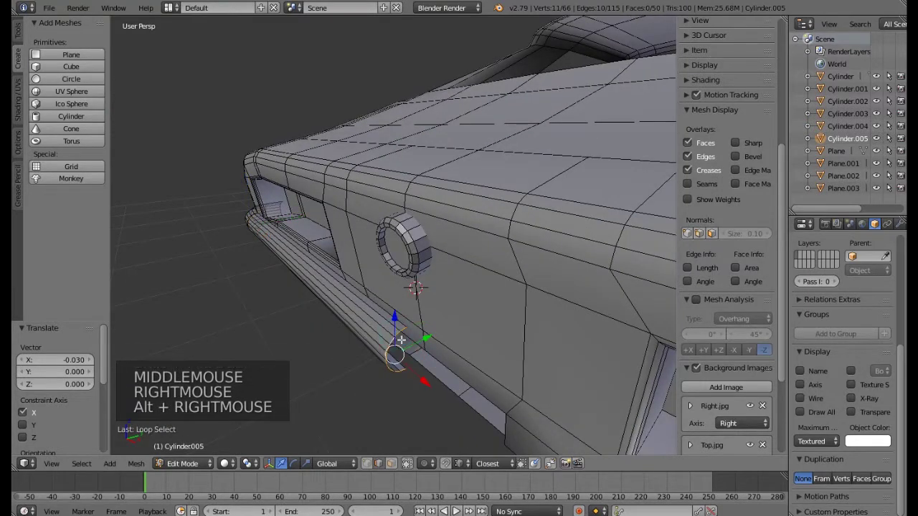
pyautogui.moveTo(422, 341); pyautogui.dragTo(436, 342)
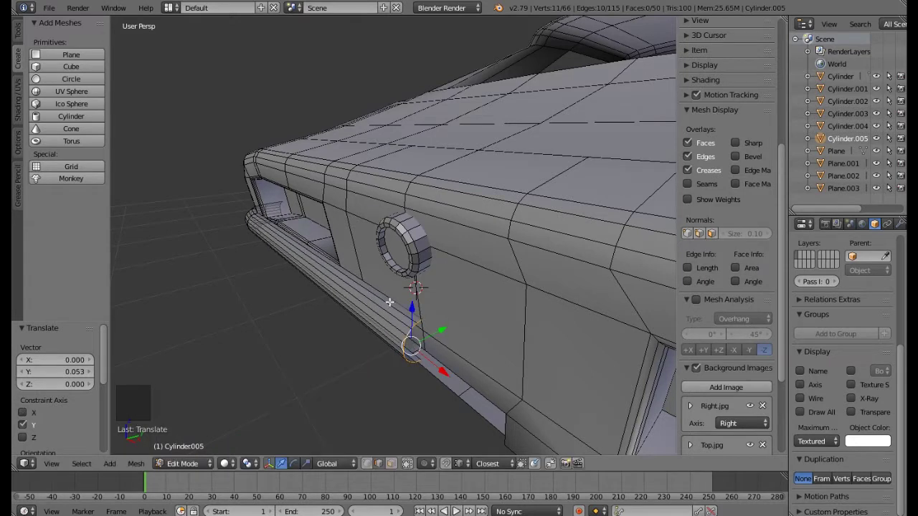
# Select the whole bumper half in the wireframe back view and lower it about 0.046 along Z.
pyautogui.press('ctrl+KP_1')
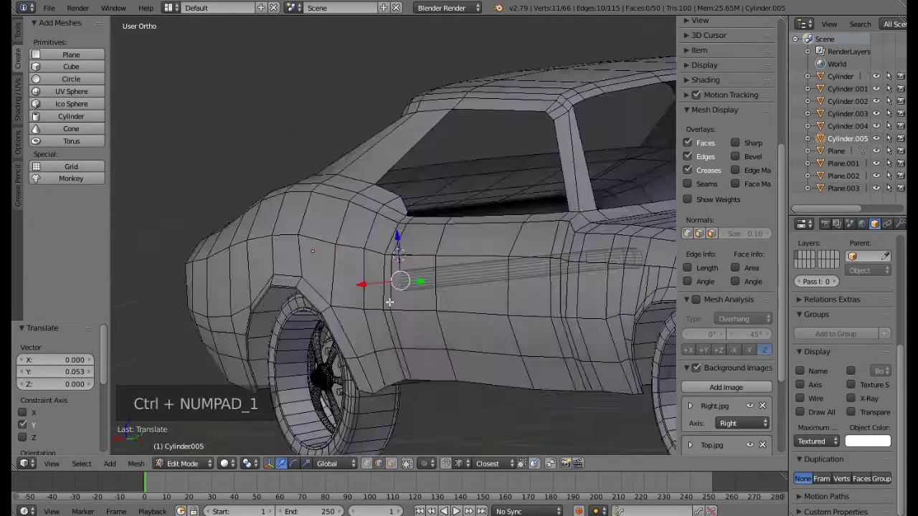
pyautogui.press('z')
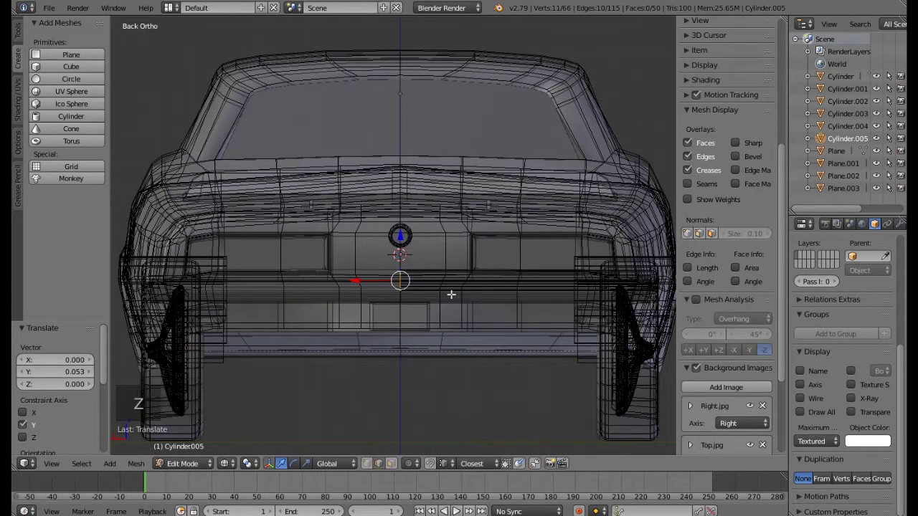
pyautogui.press('l')
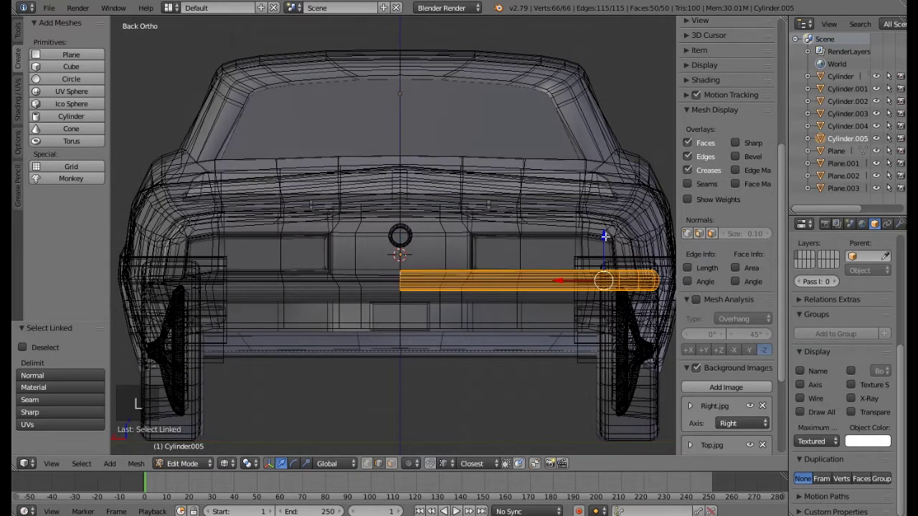
pyautogui.moveTo(604, 236); pyautogui.dragTo(606, 246)
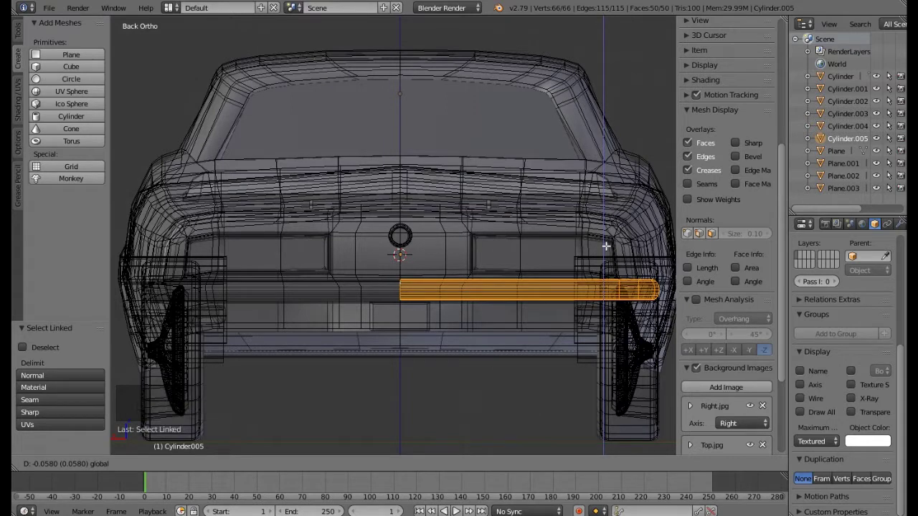
pyautogui.moveTo(608, 245); pyautogui.dragTo(610, 248)
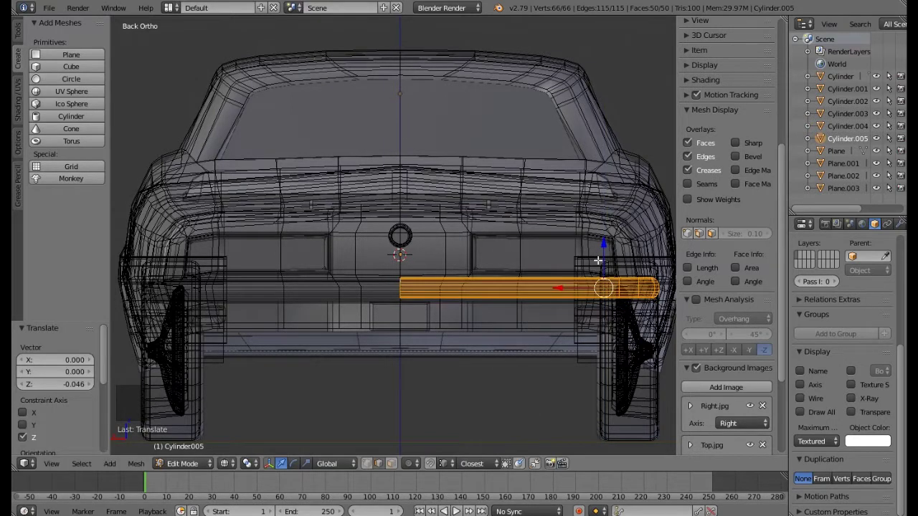
pyautogui.press('z')
# Add a Mirror modifier to the bumper half and set it to mirror across the Z axis only.
pyautogui.moveTo(601, 287)
pyautogui.mouseDown(button='middle')
pyautogui.moveTo(481, 292)
pyautogui.moveTo(349, 249)
pyautogui.moveTo(535, 290)
pyautogui.moveTo(237, 290)
pyautogui.moveTo(459, 300)
pyautogui.moveTo(453, 296)
pyautogui.moveTo(458, 320)
pyautogui.moveTo(469, 297)
pyautogui.moveTo(459, 315)
pyautogui.mouseUp(button='middle')
pyautogui.press('KP_Decimal')
pyautogui.scroll(-3, 476, 307)
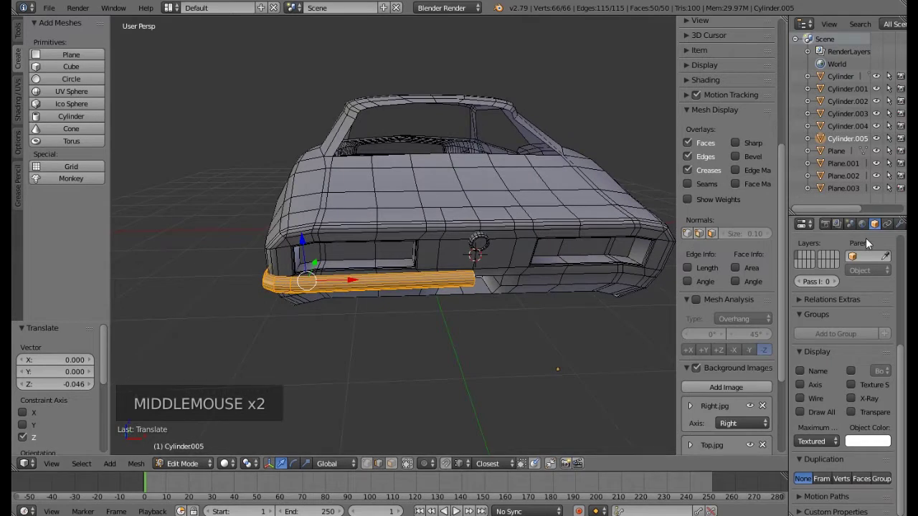
pyautogui.click(892, 225)
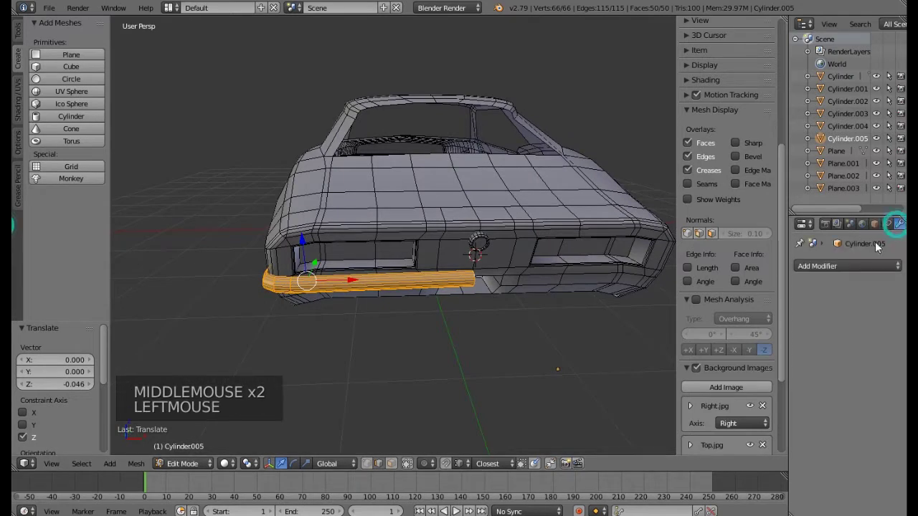
pyautogui.click(830, 266)
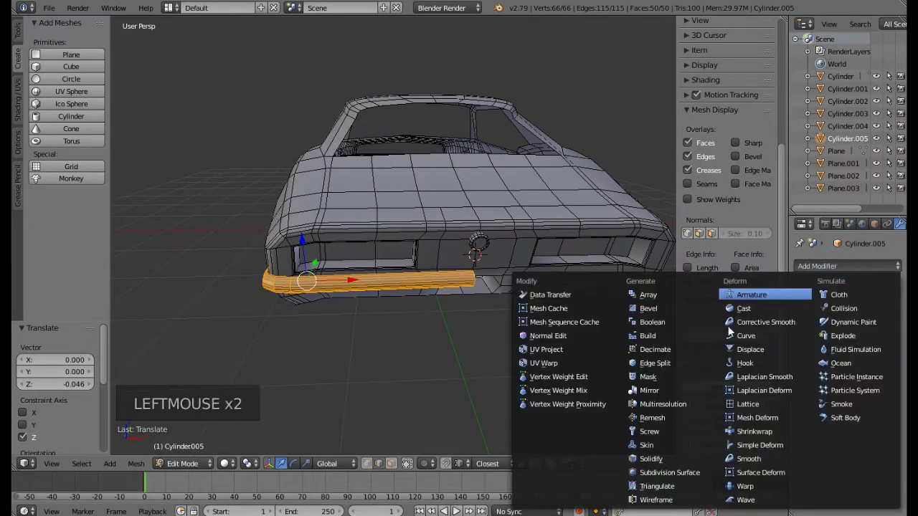
pyautogui.click(656, 390)
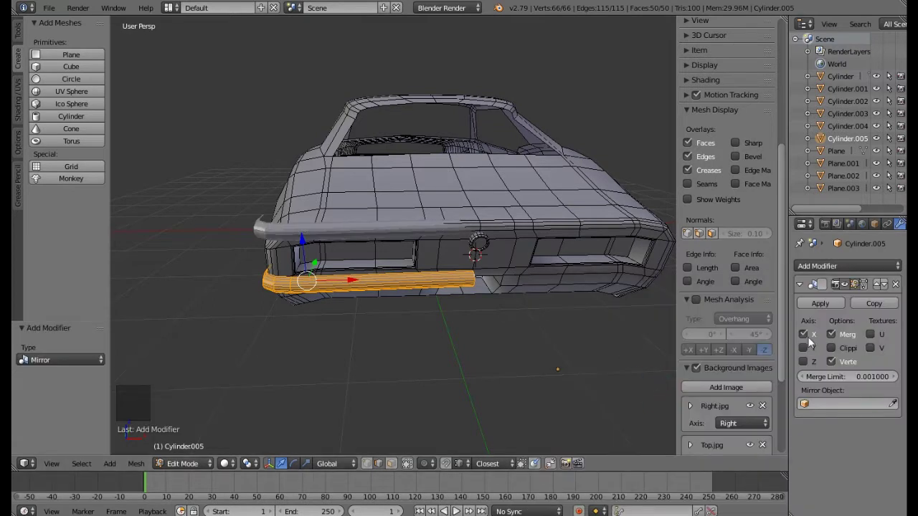
pyautogui.click(803, 335)
pyautogui.click(803, 348)
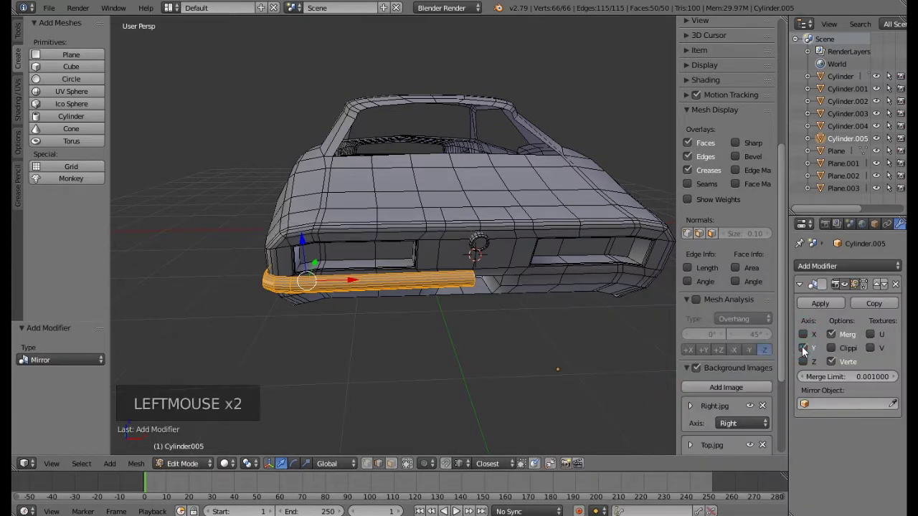
pyautogui.click(802, 360)
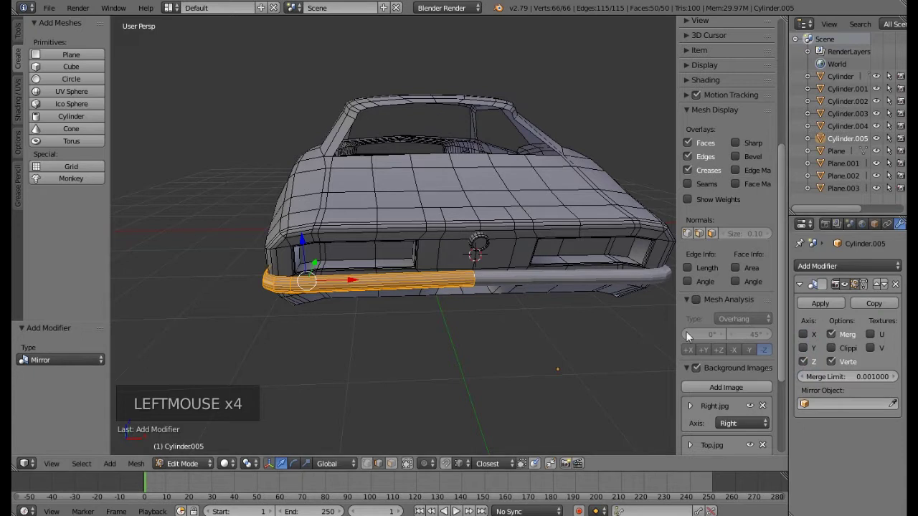
# Leave mesh editing, inspect the mirrored bumper from several angles, and compare it with the reference picture of the finished rear and spoiler.
pyautogui.keyDown('shift'); pyautogui.moveTo(540, 316); pyautogui.dragTo(482, 307, button='middle'); pyautogui.keyUp('shift')
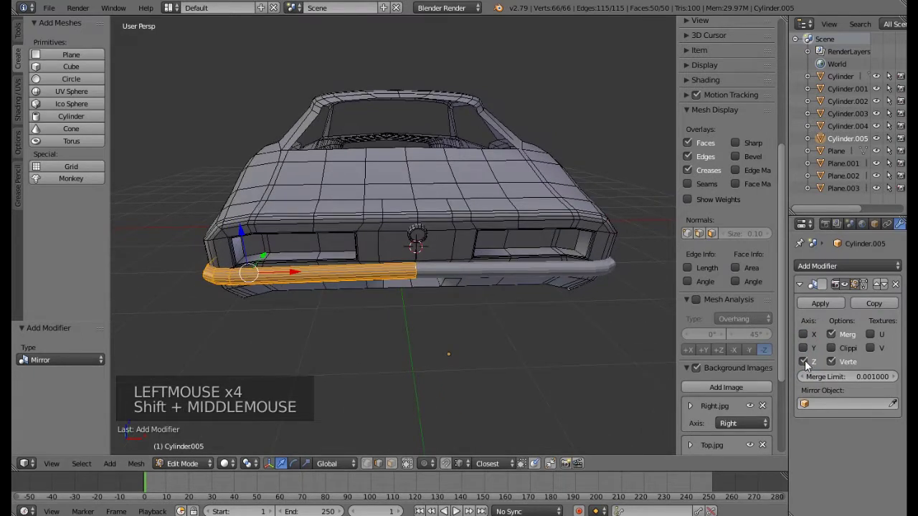
pyautogui.moveTo(605, 297); pyautogui.dragTo(502, 294, button='middle')
pyautogui.keyDown('shift'); pyautogui.scroll(1, 497, 292); pyautogui.keyUp('shift')
pyautogui.scroll(-3, 497, 292)
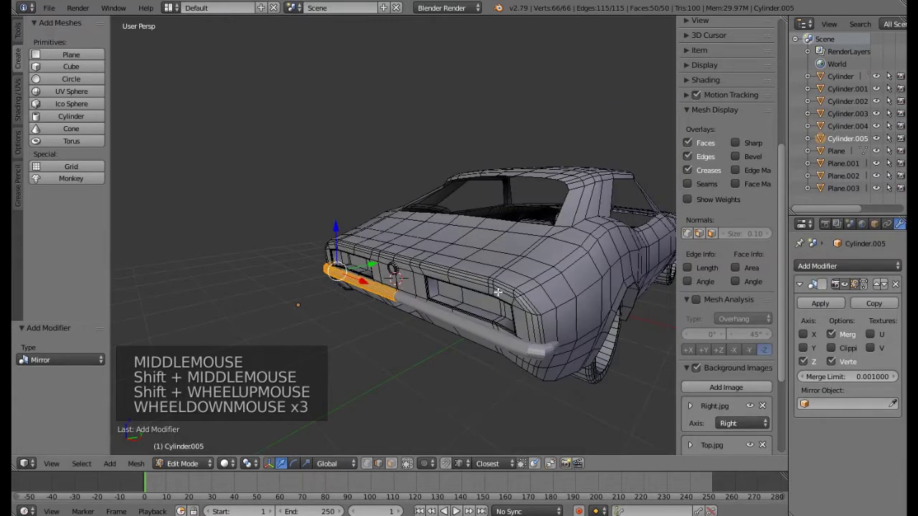
pyautogui.press('Tab')
pyautogui.moveTo(380, 309); pyautogui.dragTo(530, 426, button='middle')
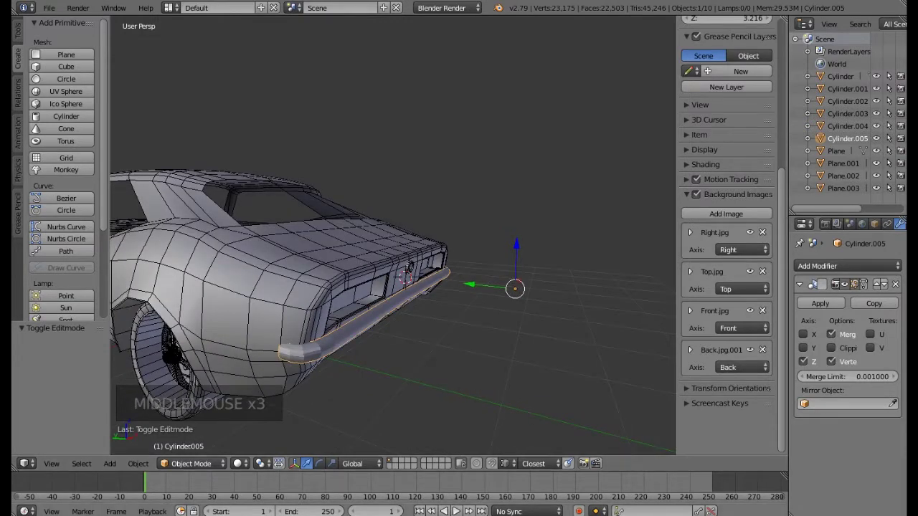
pyautogui.click(604, 475)
pyautogui.click(494, 468)
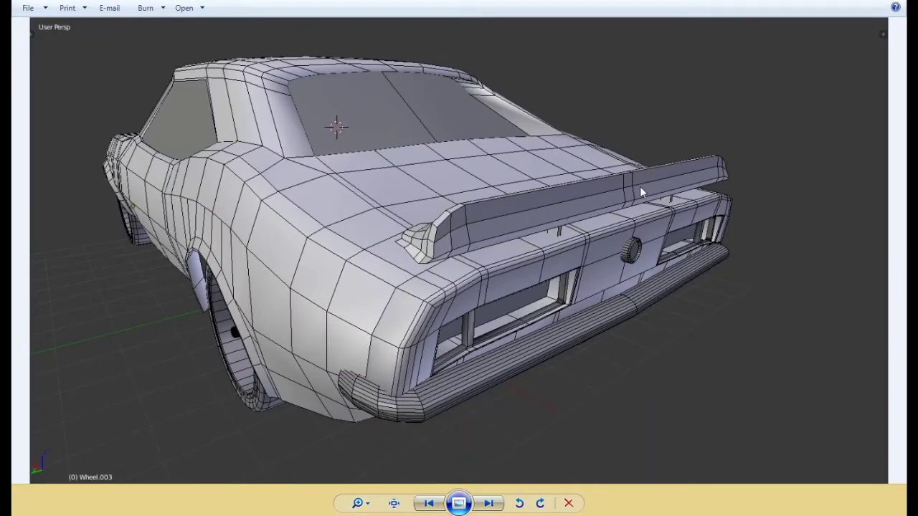
pyautogui.click(316, 513)
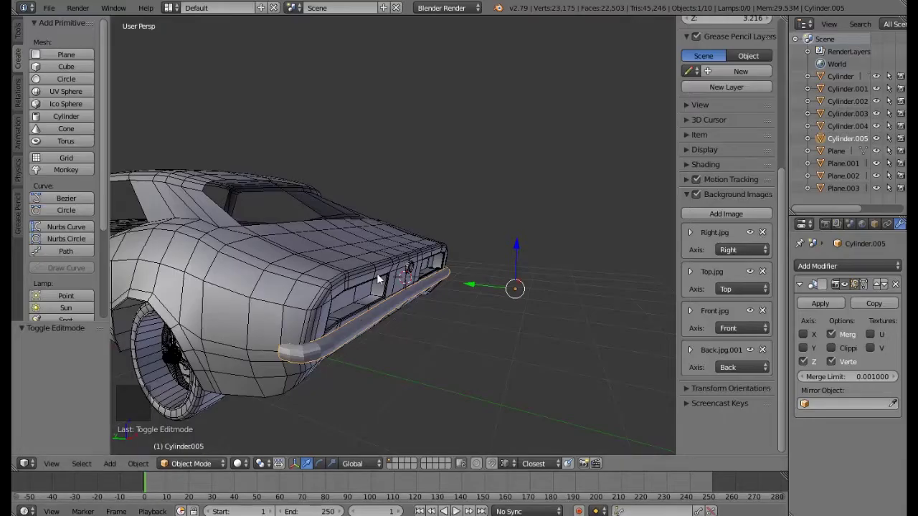
# Select the centre edge at the top of the rear panel in Edit Mode and snap the 3D cursor to it.
pyautogui.moveTo(446, 251); pyautogui.dragTo(393, 261, button='middle')
pyautogui.rightClick(394, 255)
pyautogui.press('Tab')
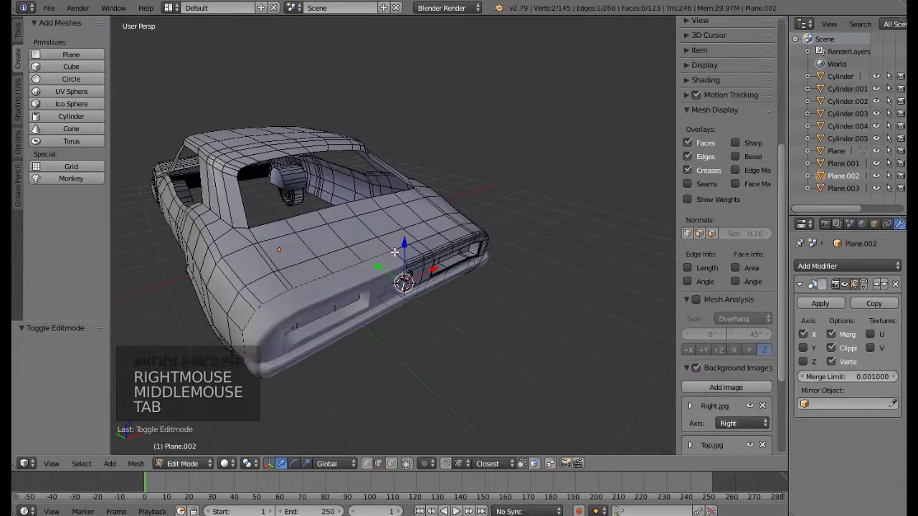
pyautogui.rightClick(396, 253)
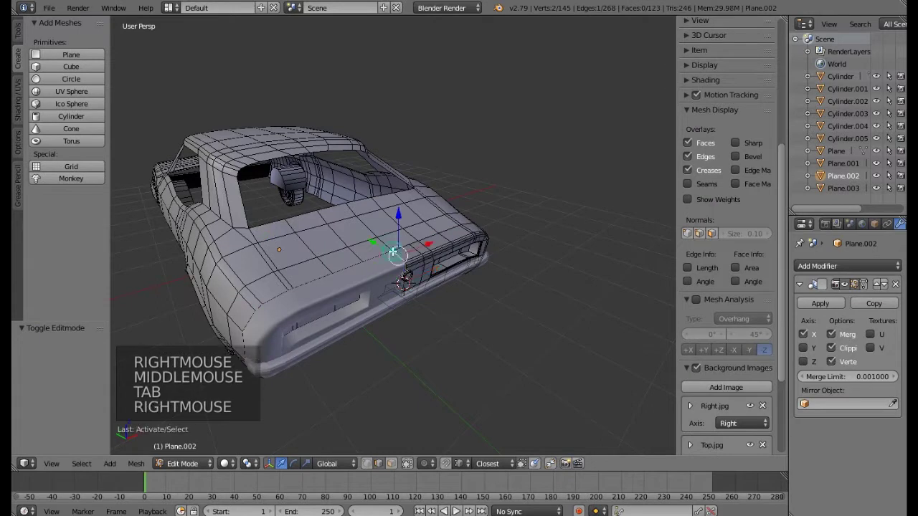
pyautogui.hotkey('shift', 's')
pyautogui.click(424, 276)
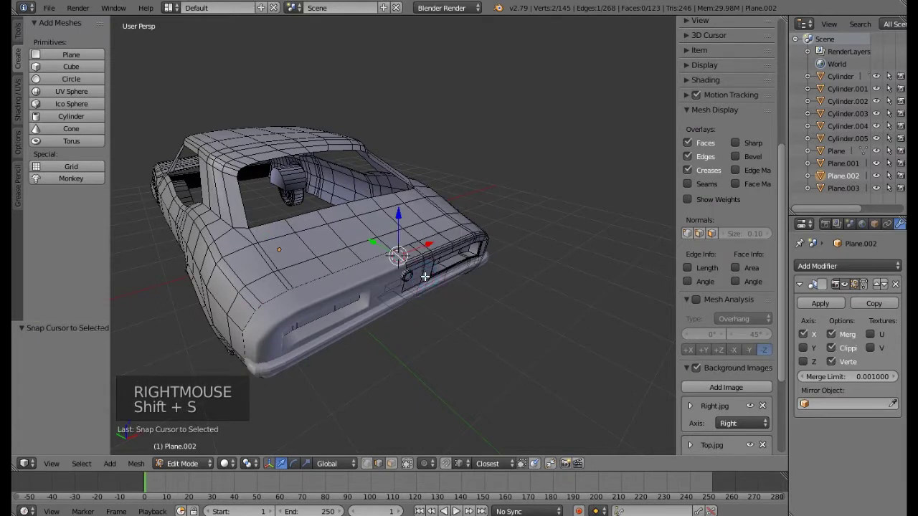
# Add a cube at the 3D cursor, scale it down to a small block, and raise it 0.215 along Z.
pyautogui.moveTo(425, 274); pyautogui.dragTo(215, 133, button='middle')
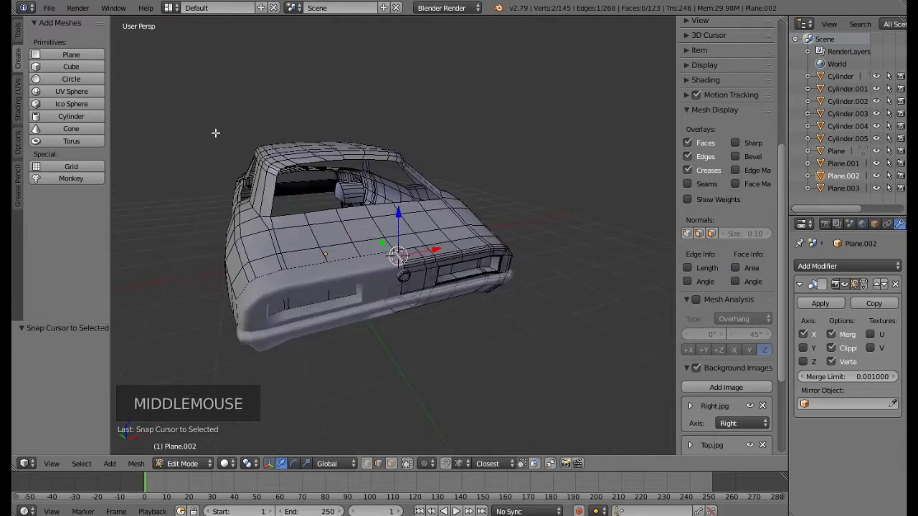
pyautogui.click(79, 66)
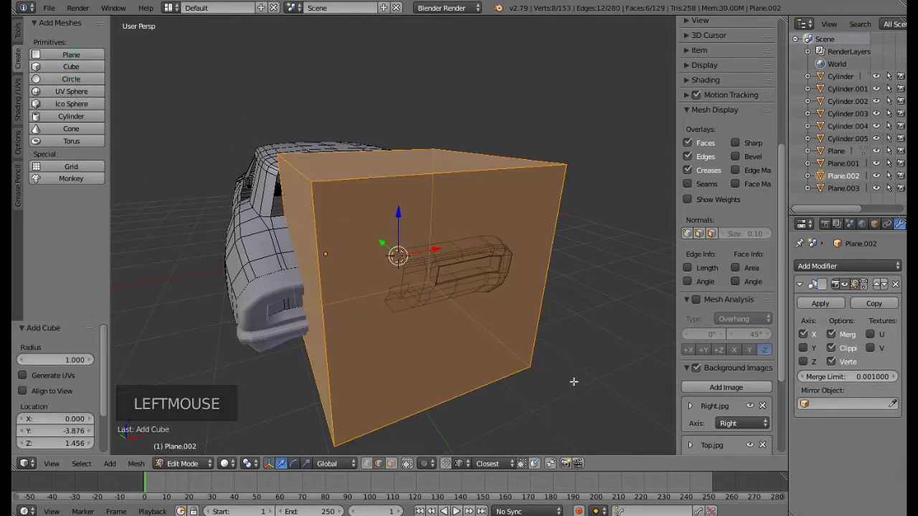
pyautogui.press('s')
pyautogui.press('s')
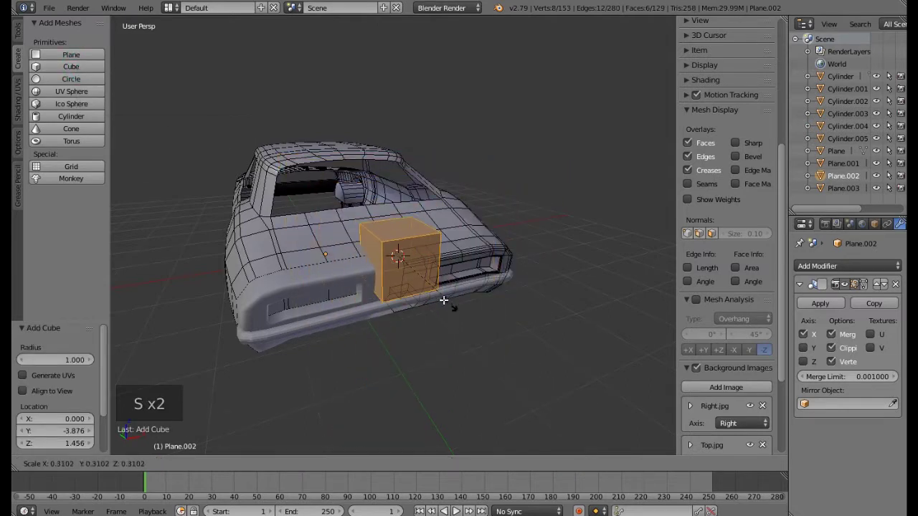
pyautogui.click(421, 284)
pyautogui.moveTo(399, 217); pyautogui.dragTo(405, 203)
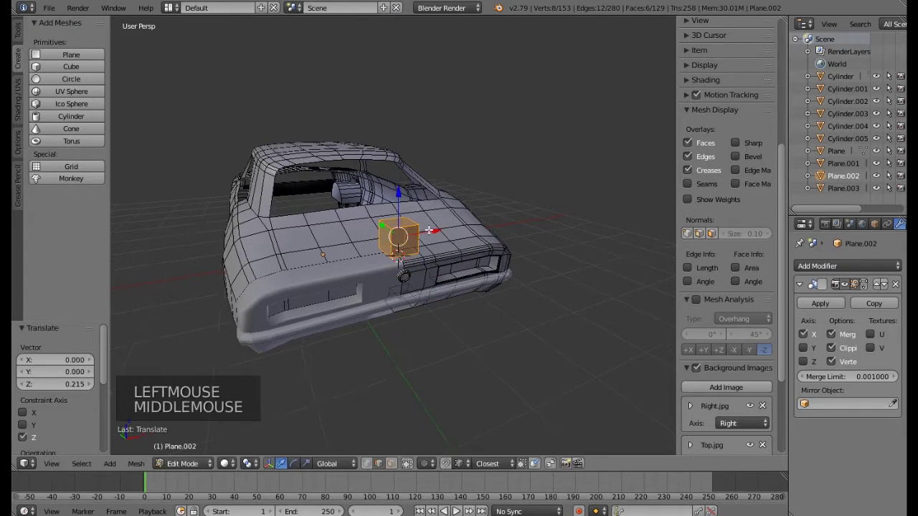
# Scale the small cube above the trunk edge to about 0.55 along Y and 0.734 along Z.
pyautogui.moveTo(405, 203); pyautogui.dragTo(460, 211, button='middle')
pyautogui.scroll(3, 409, 242)
pyautogui.moveTo(401, 247); pyautogui.dragTo(435, 280, button='middle')
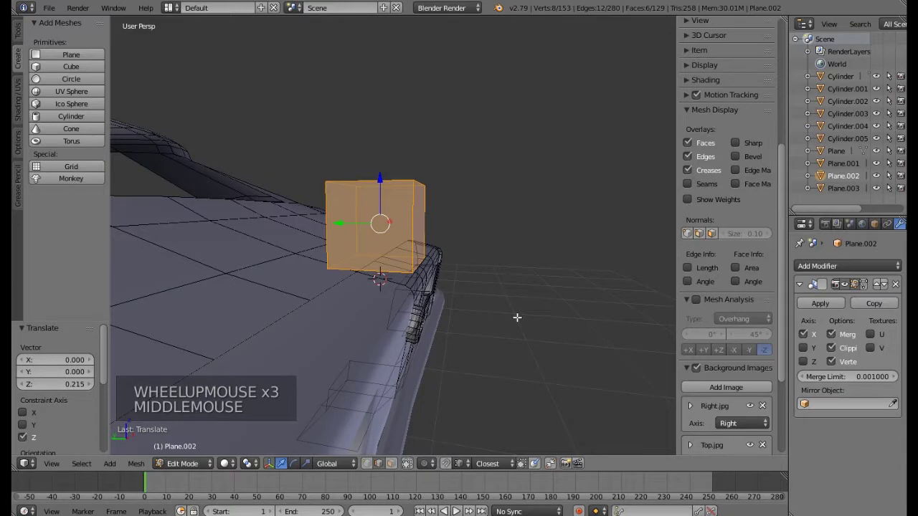
pyautogui.press('s')
pyautogui.press('s')
pyautogui.press('y')
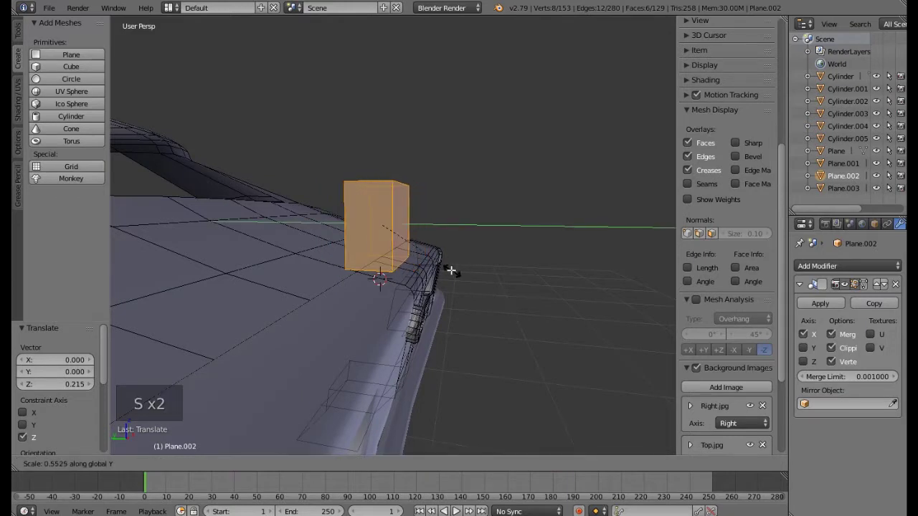
pyautogui.click(450, 270)
pyautogui.moveTo(522, 246); pyautogui.dragTo(359, 301, button='middle')
pyautogui.press('s')
pyautogui.press('s')
pyautogui.press('z')
pyautogui.click(454, 267)
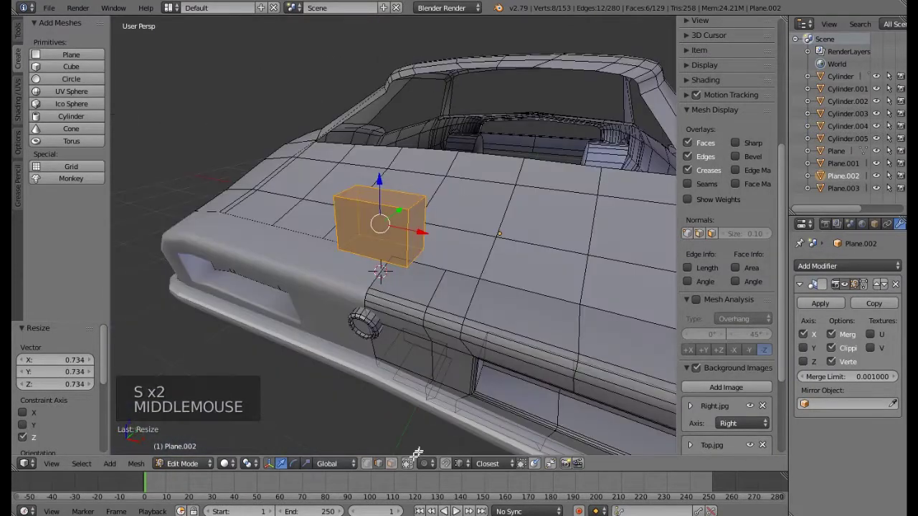
# Switch to face selection and move the spoiler block's outer side face 0.486 along X.
pyautogui.click(389, 463)
pyautogui.moveTo(381, 265); pyautogui.dragTo(383, 232, button='middle')
pyautogui.moveTo(446, 247); pyautogui.dragTo(420, 235, button='middle')
pyautogui.rightClick(420, 234)
pyautogui.moveTo(453, 233); pyautogui.dragTo(602, 270)
pyautogui.moveTo(527, 283); pyautogui.dragTo(551, 310, button='middle')
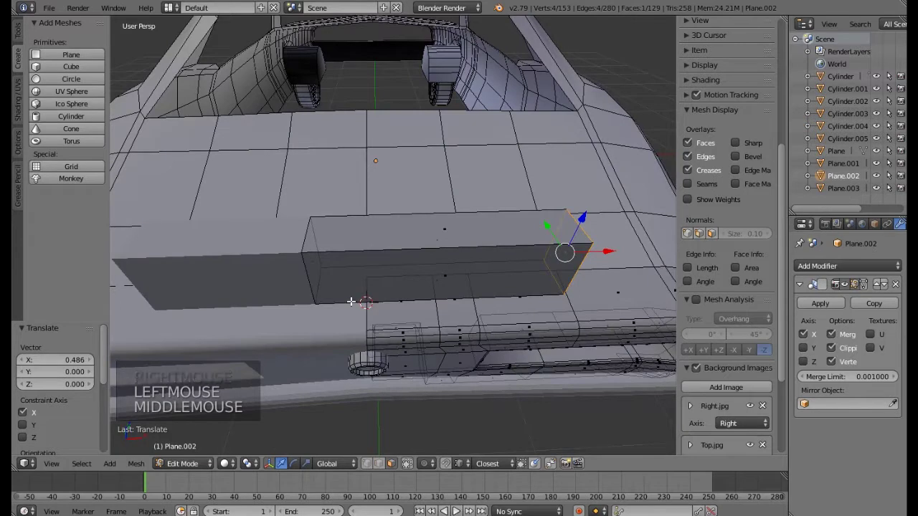
# Move the spoiler block's inner side face to the car's centreline and delete that face.
pyautogui.rightClick(314, 265)
pyautogui.moveTo(351, 260); pyautogui.dragTo(425, 281)
pyautogui.moveTo(580, 270); pyautogui.dragTo(424, 280, button='middle')
pyautogui.press('Delete')
pyautogui.click(452, 270)
# Select the spoiler's outer end face and move it along X by 0.621 and a further 0.093 toward the car's side.
pyautogui.scroll(-2, 456, 301)
pyautogui.rightClick(429, 245)
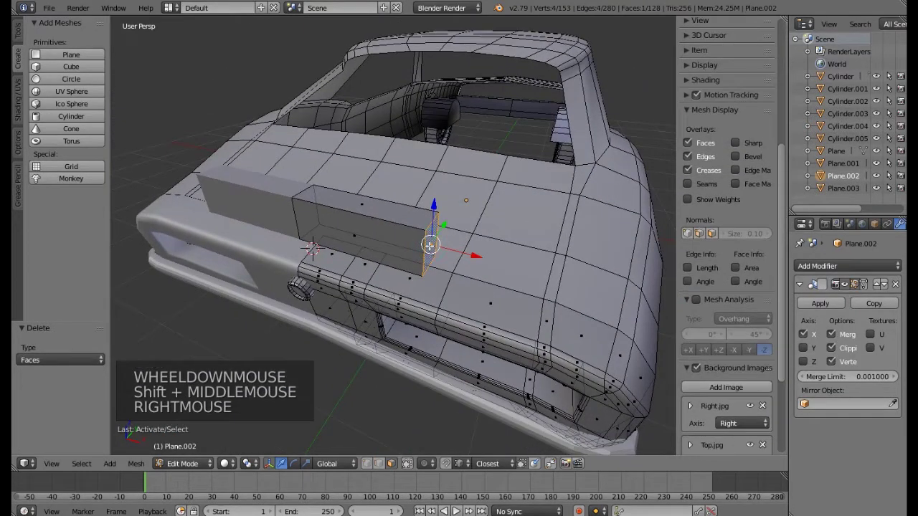
pyautogui.press('KP_7')
pyautogui.moveTo(438, 240); pyautogui.dragTo(497, 246)
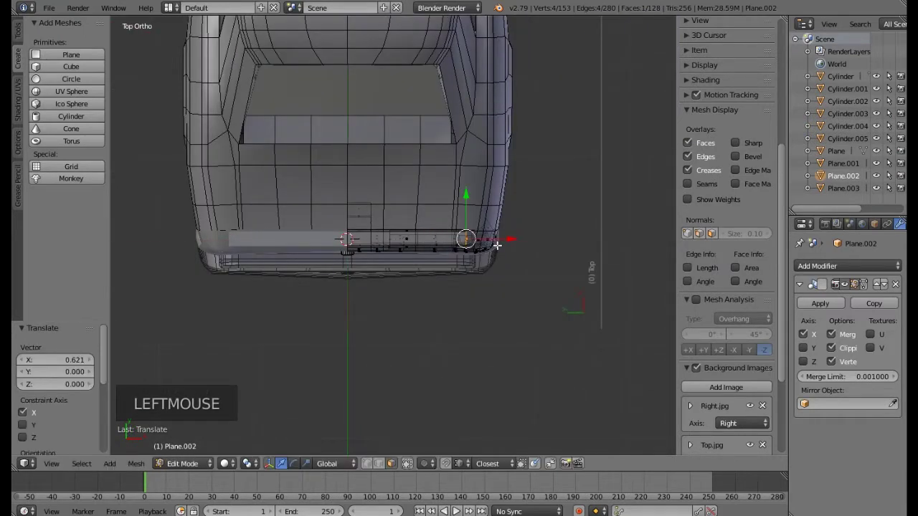
pyautogui.press('z')
pyautogui.scroll(6, 488, 243)
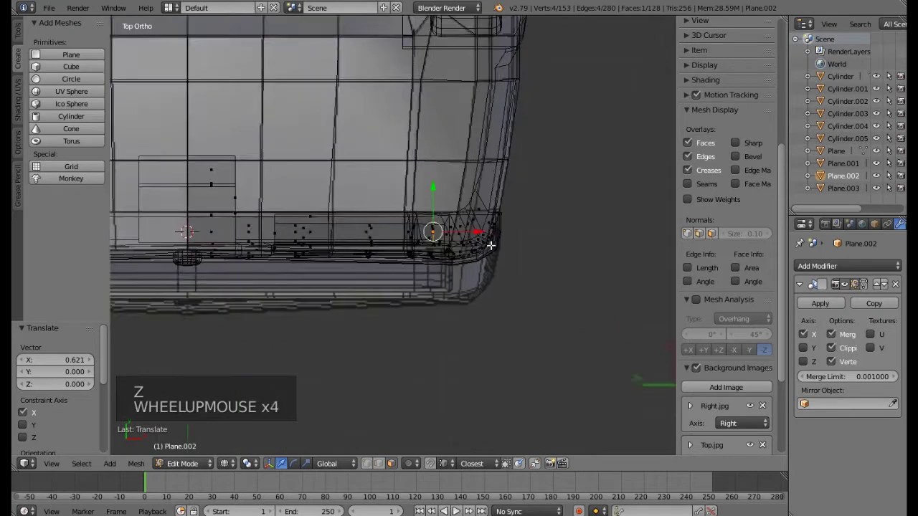
pyautogui.moveTo(447, 226); pyautogui.dragTo(470, 238)
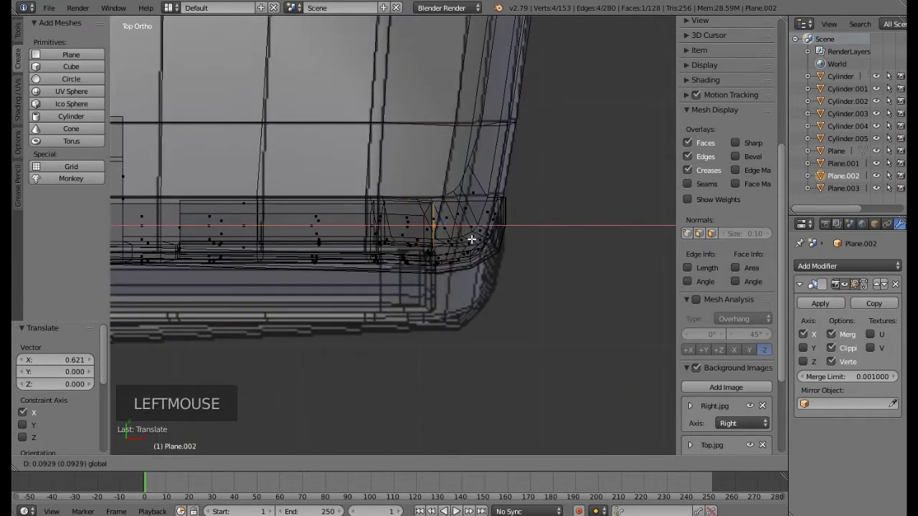
pyautogui.press('z')
pyautogui.scroll(-5, 502, 260)
pyautogui.moveTo(502, 261); pyautogui.dragTo(418, 191, button='middle')
pyautogui.scroll(-3, 418, 191)
pyautogui.moveTo(520, 223); pyautogui.dragTo(472, 185, button='middle')
pyautogui.scroll(-3, 527, 191)
pyautogui.scroll(4, 471, 185)
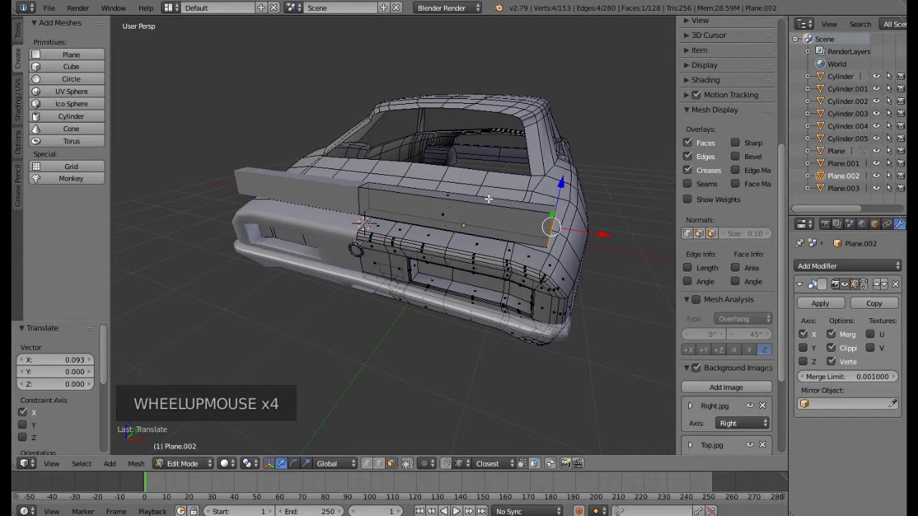
# Join the rear panel with its spoiler block, the round rear cap and the bumper, and merge them into the main car body object.
pyautogui.press('KP_7')
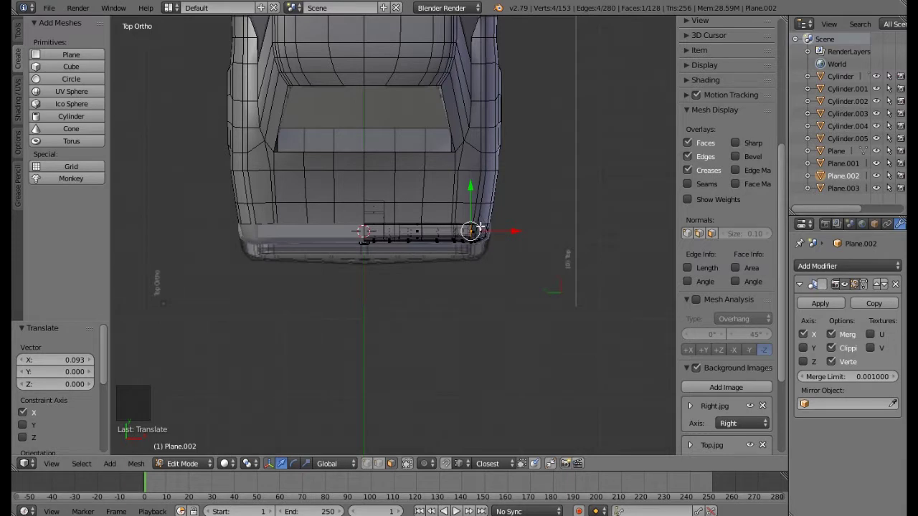
pyautogui.press('Tab')
pyautogui.moveTo(484, 263); pyautogui.dragTo(368, 216, button='middle')
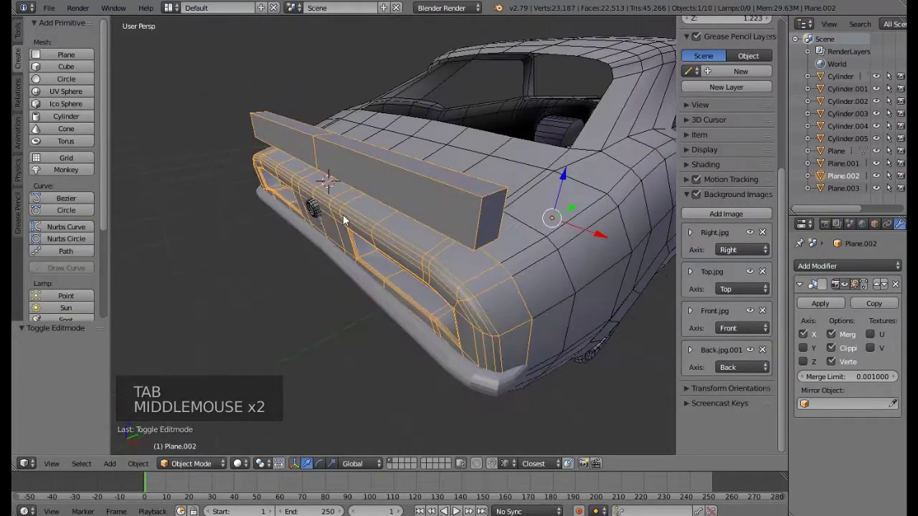
pyautogui.keyDown('shift'); pyautogui.rightClick(316, 210); pyautogui.keyUp('shift')
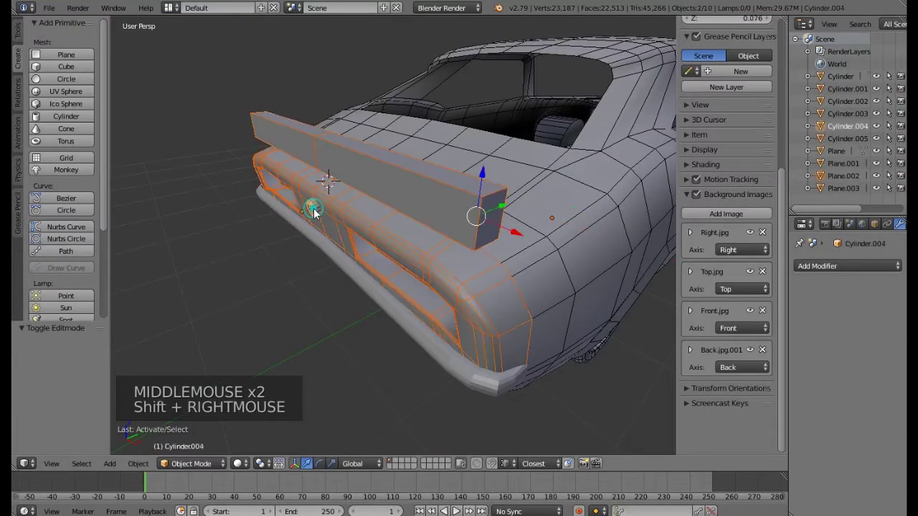
pyautogui.keyDown('shift'); pyautogui.rightClick(366, 289); pyautogui.keyUp('shift')
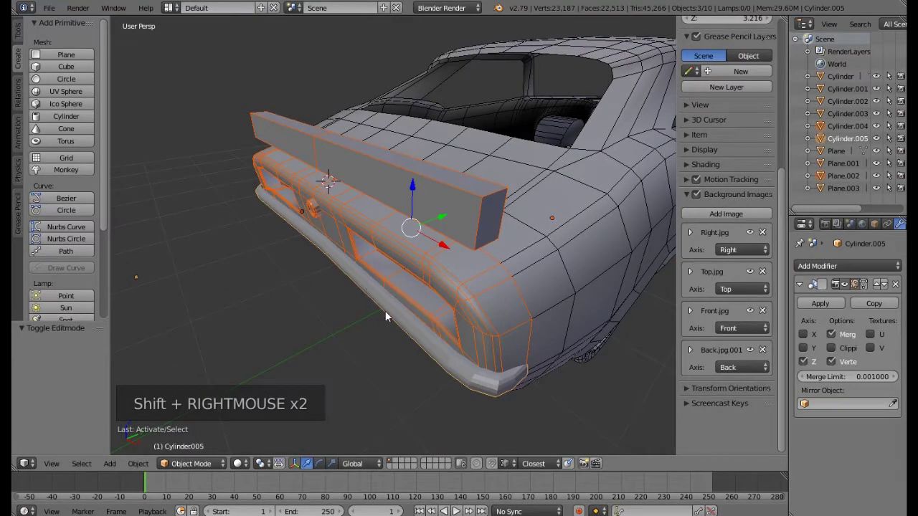
pyautogui.hotkey('ctrl', 'j')
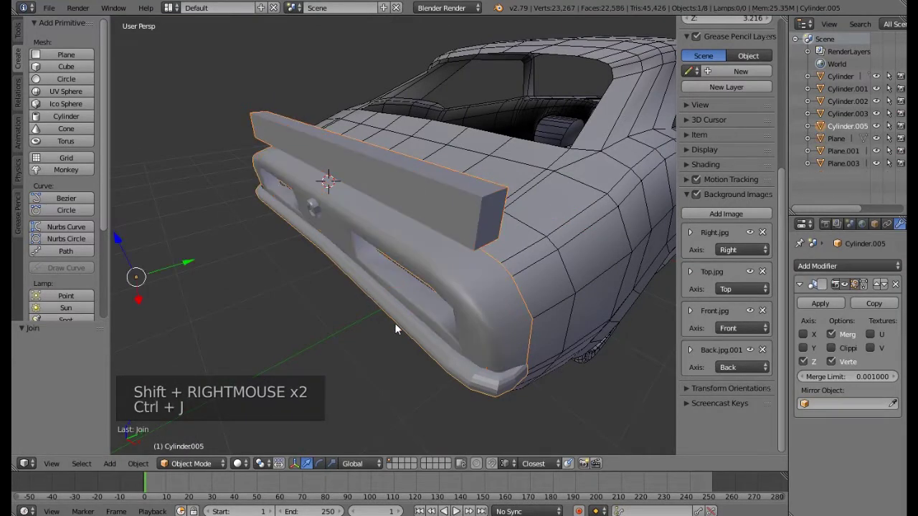
pyautogui.keyDown('shift'); pyautogui.rightClick(540, 272); pyautogui.keyUp('shift')
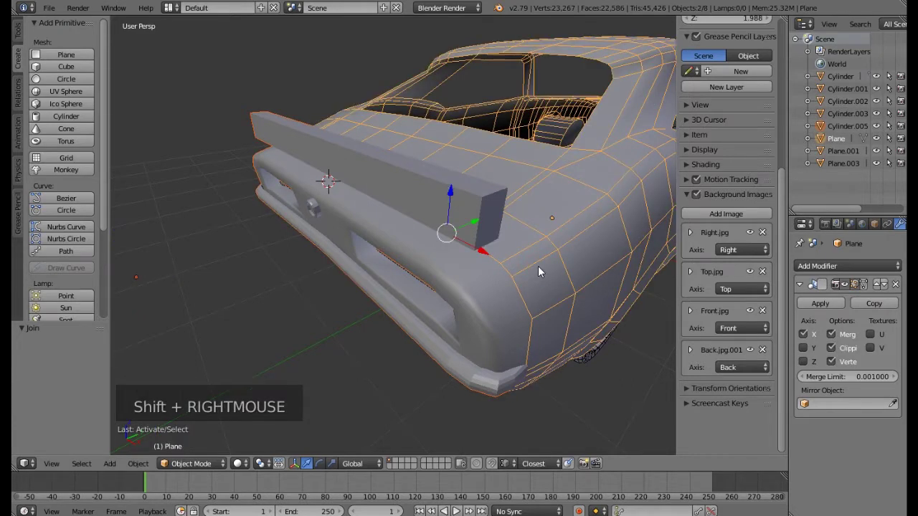
pyautogui.hotkey('ctrl', 'j')
# Open the joined car body in Edit Mode from the top view, clear the selection, and switch to vertex selection.
pyautogui.moveTo(508, 279); pyautogui.dragTo(519, 293, button='middle')
pyautogui.press('KP_7')
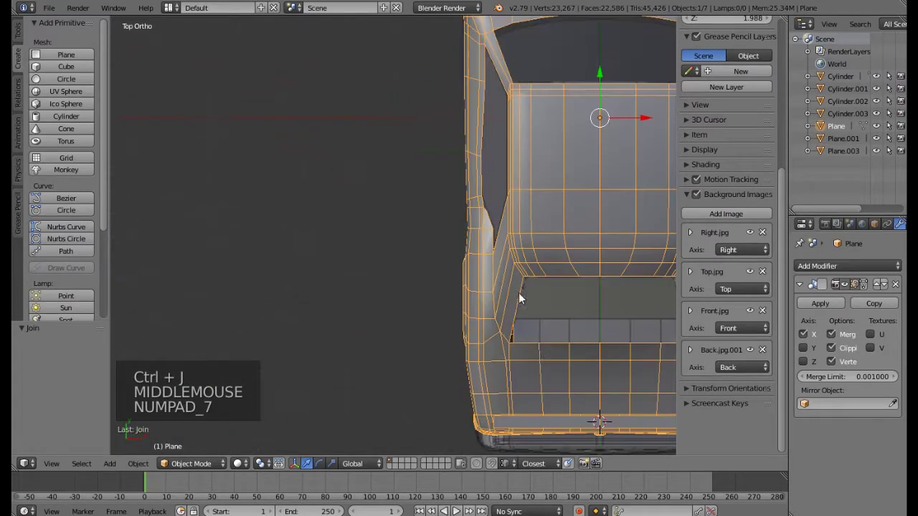
pyautogui.keyDown('shift'); pyautogui.moveTo(534, 342); pyautogui.dragTo(472, 282, button='middle'); pyautogui.keyUp('shift')
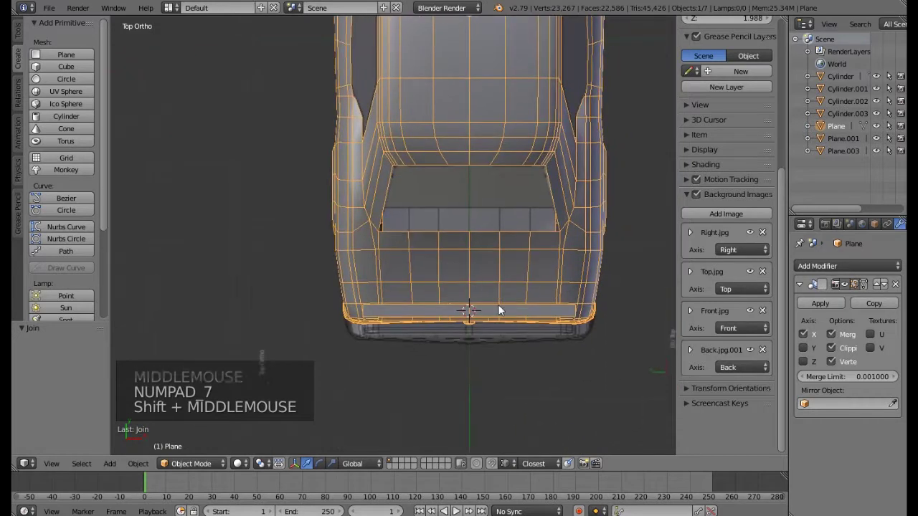
pyautogui.press('Tab')
pyautogui.press('a')
pyautogui.press('a')
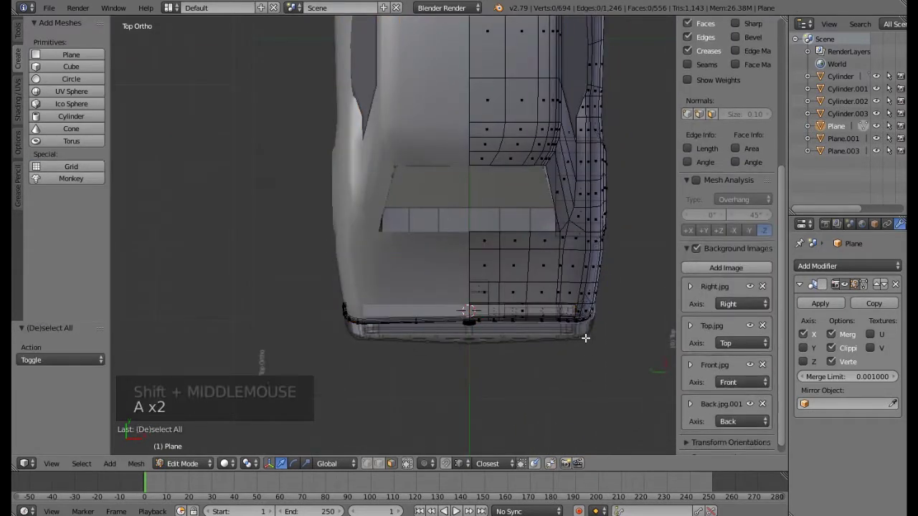
pyautogui.press('c')
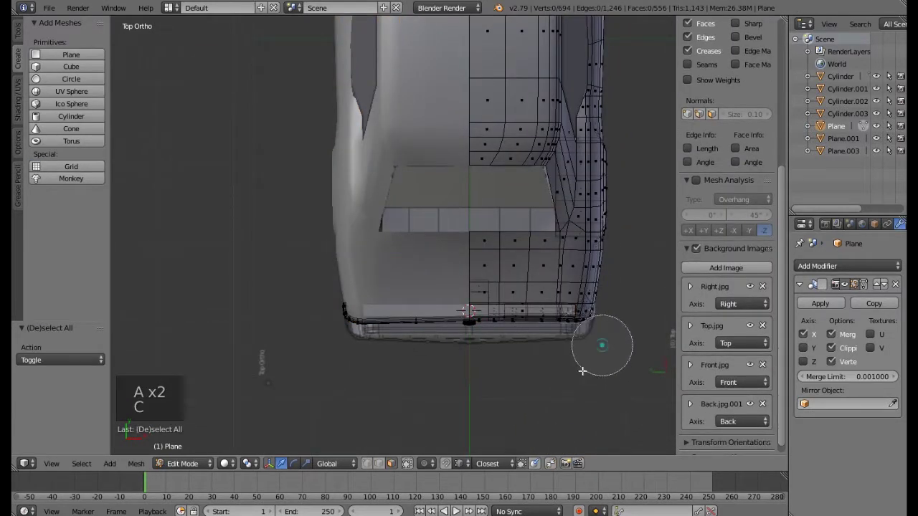
pyautogui.rightClick(601, 348)
pyautogui.click(378, 463)
# Circle-select the rear end of the car body's modelled half in the top view.
pyautogui.keyDown('shift'); pyautogui.moveTo(464, 357); pyautogui.dragTo(426, 281, button='middle'); pyautogui.keyUp('shift')
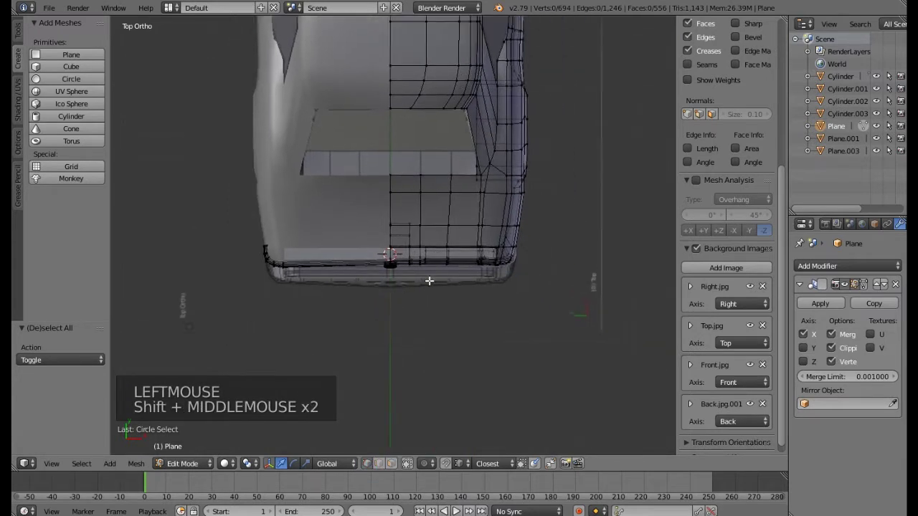
pyautogui.scroll(2, 429, 279)
pyautogui.press('a')
pyautogui.press('a')
pyautogui.press('c')
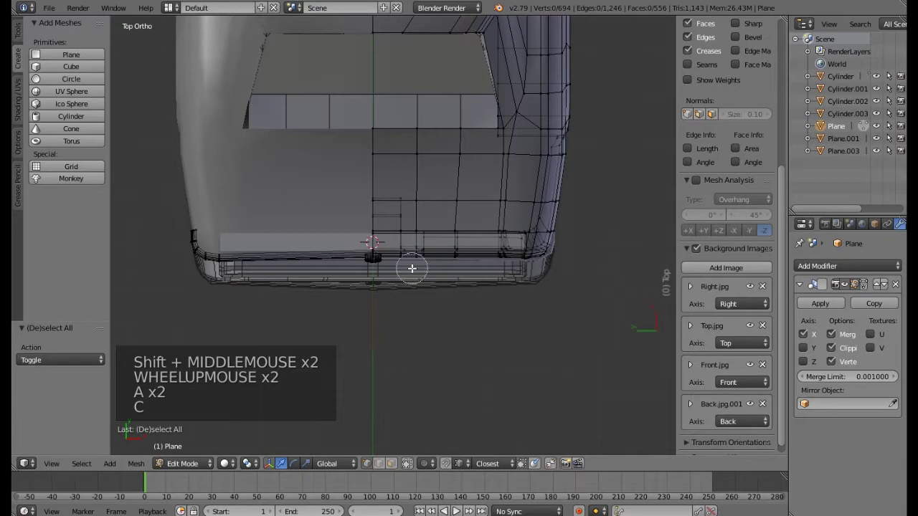
pyautogui.moveTo(363, 257)
pyautogui.mouseDown()
pyautogui.moveTo(365, 229)
pyautogui.moveTo(446, 242)
pyautogui.moveTo(529, 242)
pyautogui.moveTo(540, 231)
pyautogui.mouseUp()
pyautogui.rightClick(369, 236)
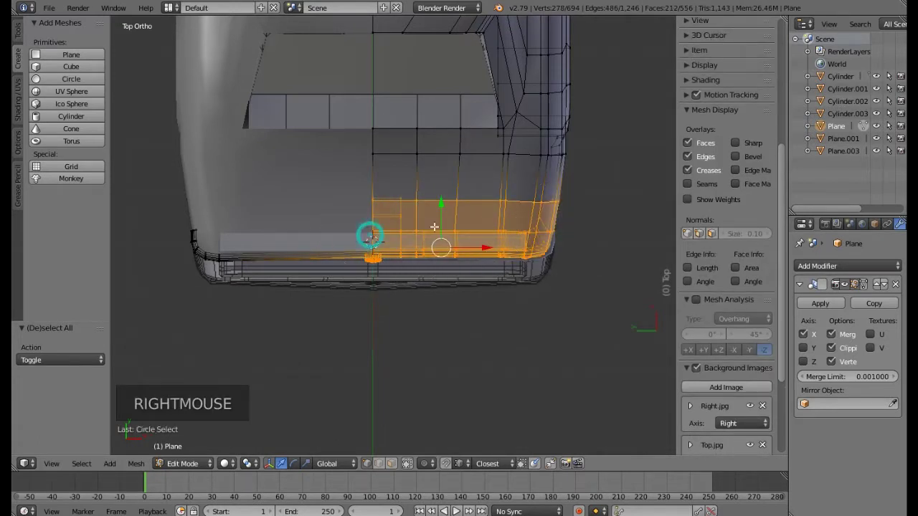
pyautogui.click(439, 207)
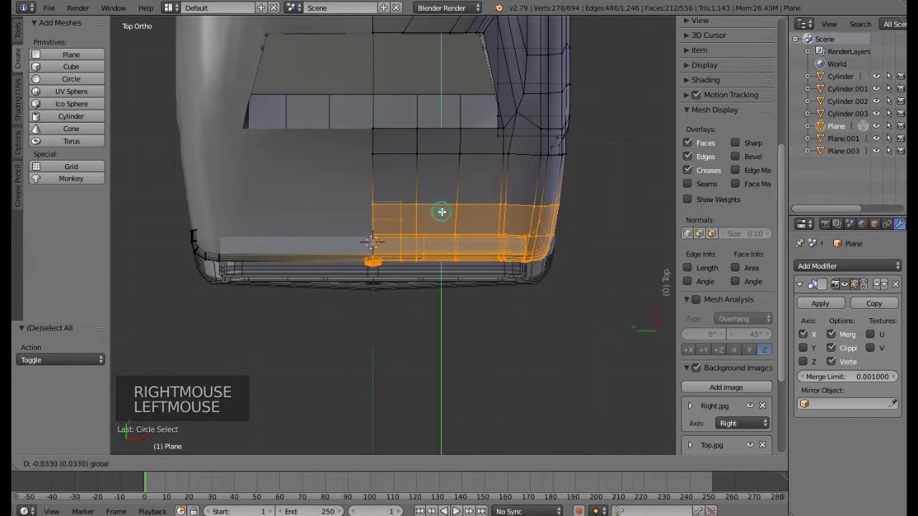
# Add the bumper's opposite end to the rear selection and move everything selected by -0.264 along Y.
pyautogui.press('c')
pyautogui.moveTo(242, 256); pyautogui.dragTo(215, 237)
pyautogui.rightClick(213, 236)
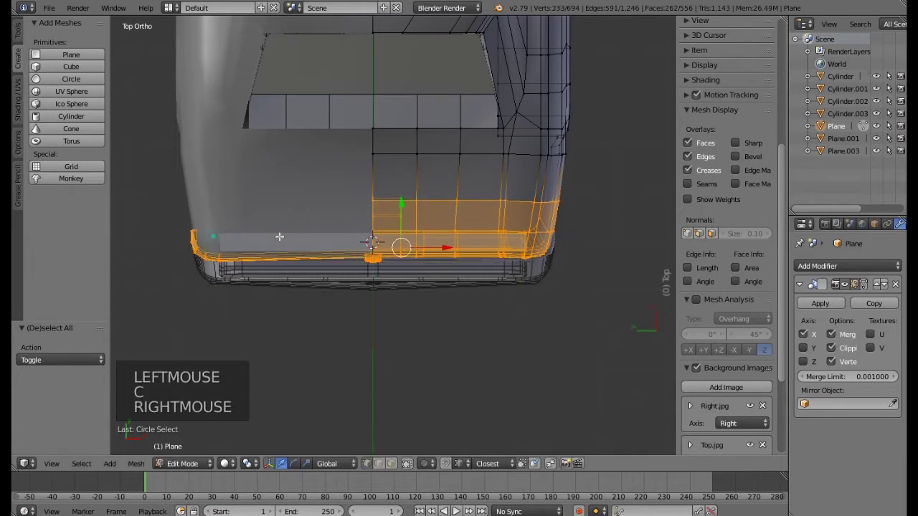
pyautogui.moveTo(404, 208); pyautogui.dragTo(417, 242)
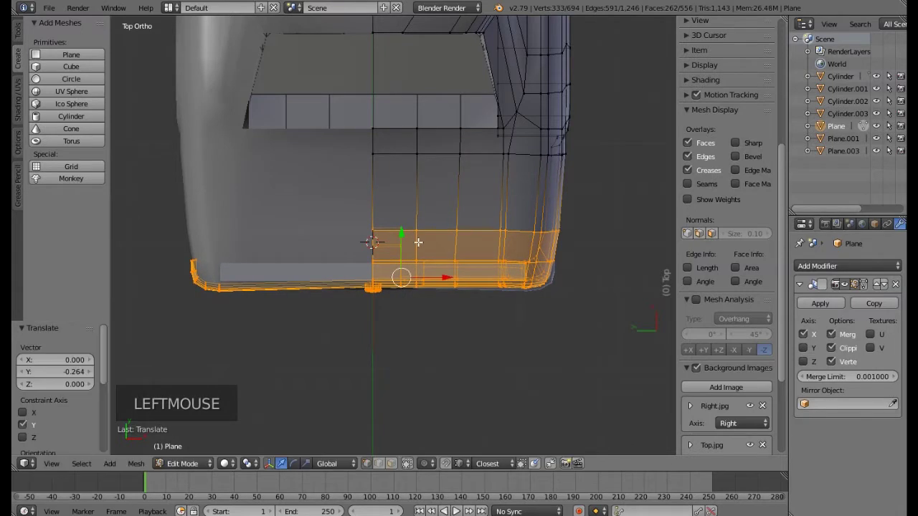
# Add one loop cut across the stretched rear deck, ahead of the moved rear section.
pyautogui.scroll(-2, 418, 242)
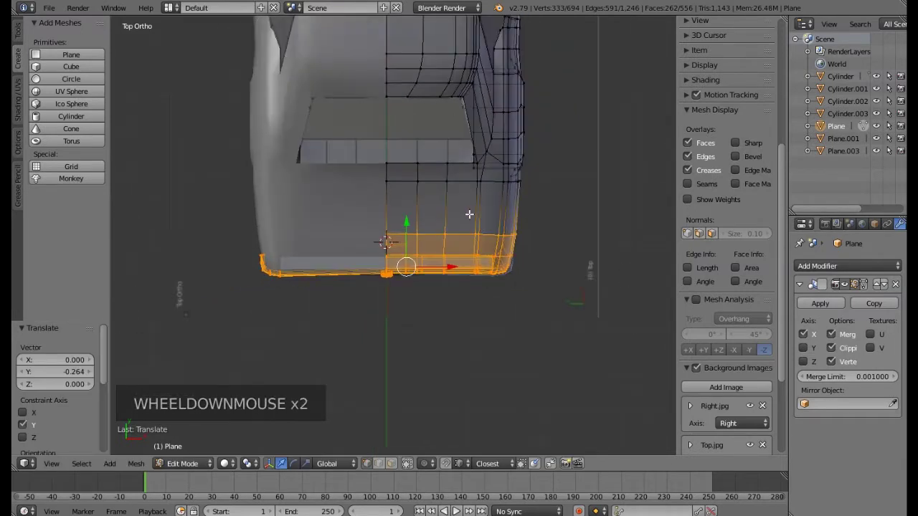
pyautogui.hotkey('ctrl', 'r')
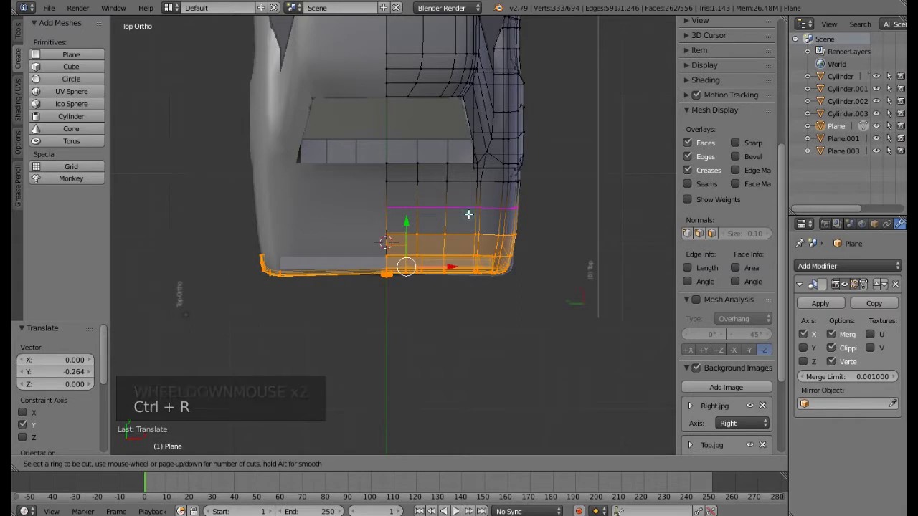
pyautogui.click(467, 214)
pyautogui.click(467, 215)
pyautogui.moveTo(547, 246); pyautogui.dragTo(472, 234, button='middle')
# Switch to a wireframe right side view and select the vertex at the body's lower rear edge.
pyautogui.press('KP_3')
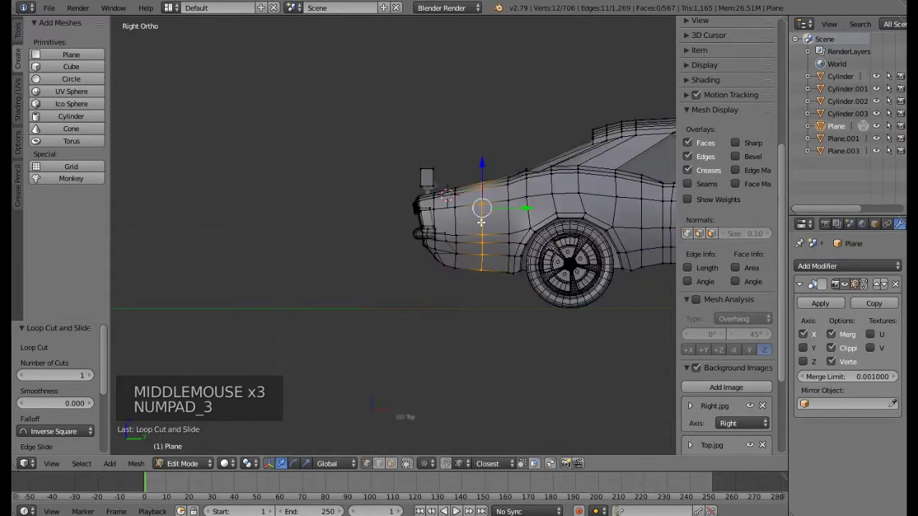
pyautogui.scroll(4, 480, 222)
pyautogui.press('z')
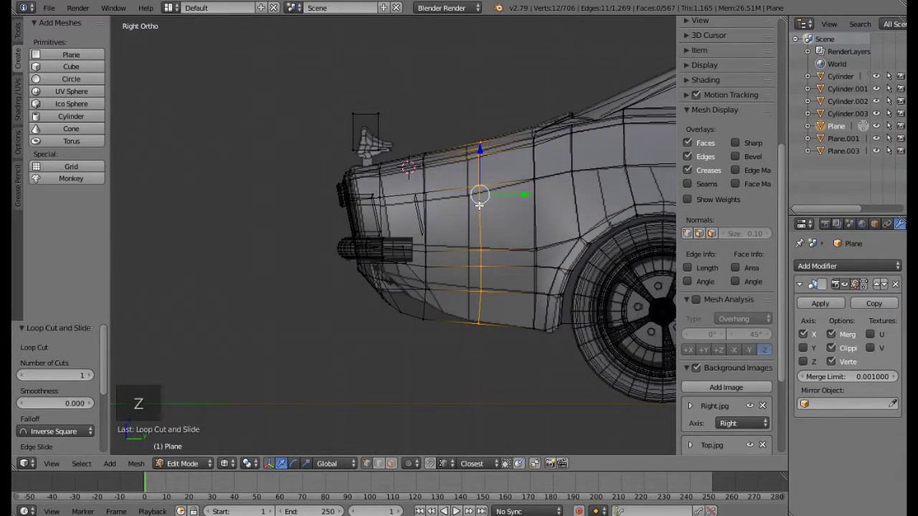
pyautogui.rightClick(421, 323)
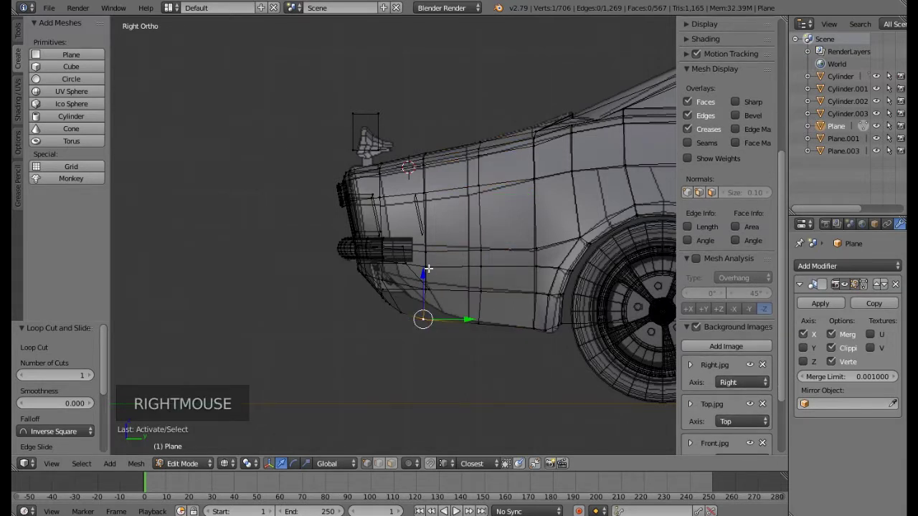
pyautogui.scroll(-3, 397, 174)
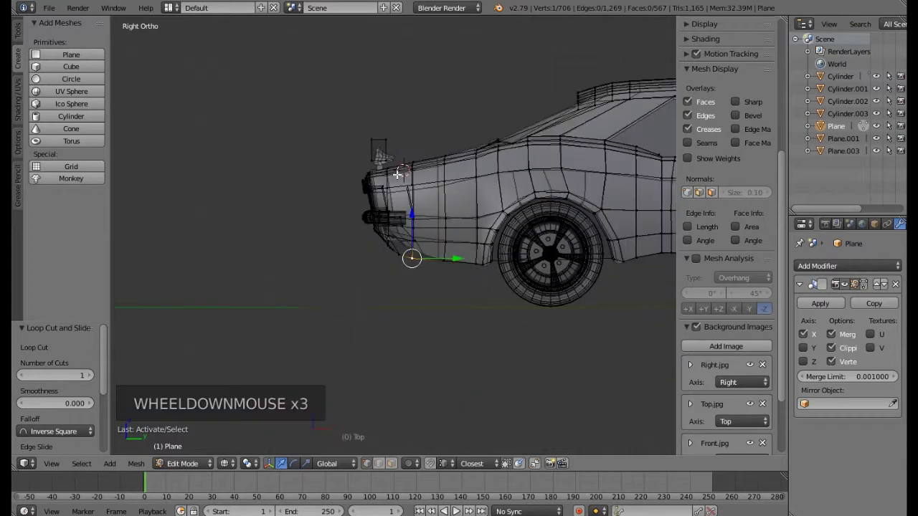
# Clear the selection and try to select the spoiler block as linked geometry.
pyautogui.scroll(5, 368, 135)
pyautogui.scroll(5, 416, 201)
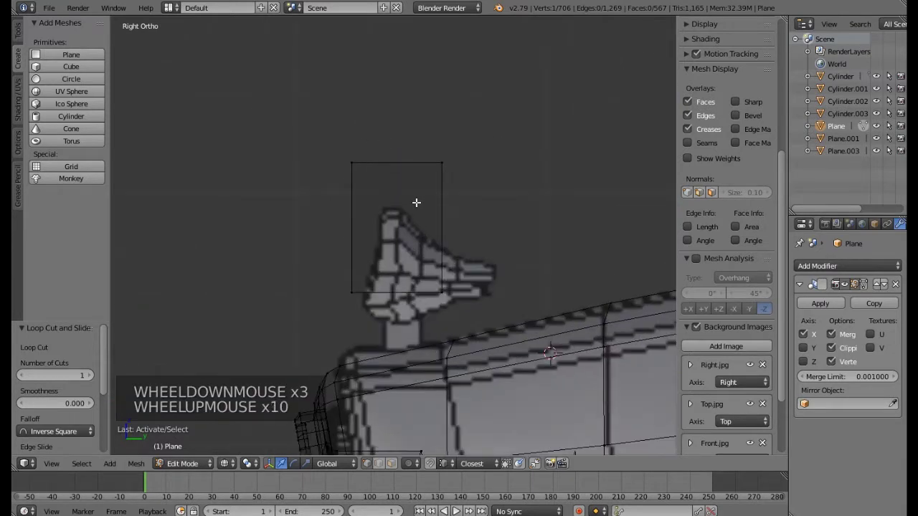
pyautogui.press('a')
pyautogui.press('a')
pyautogui.press('a')
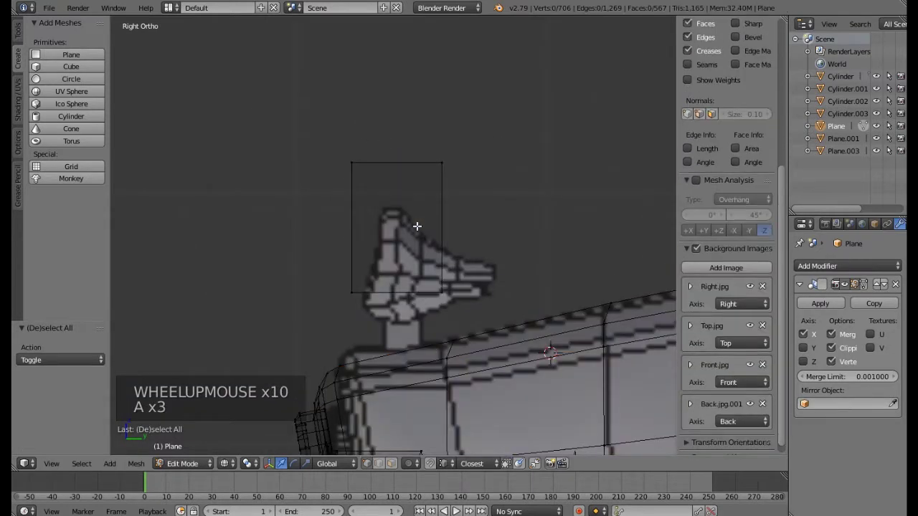
pyautogui.press('l')
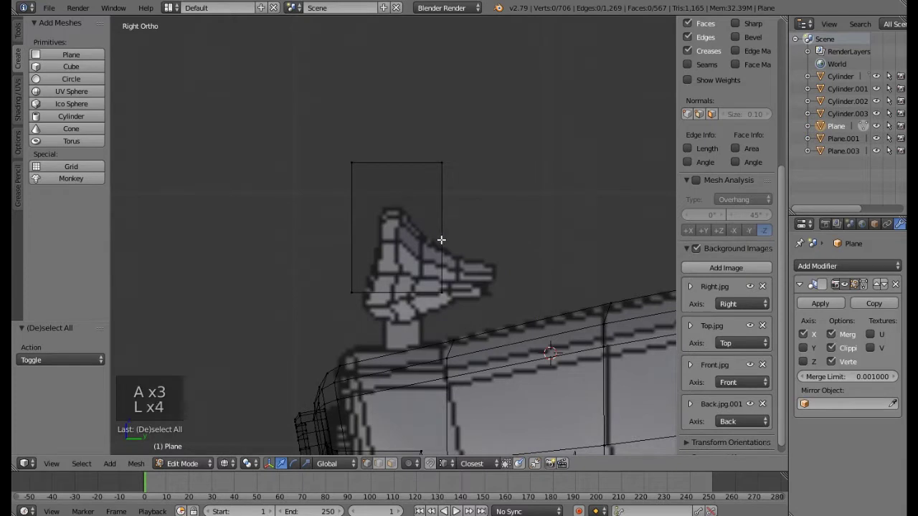
pyautogui.press('l')
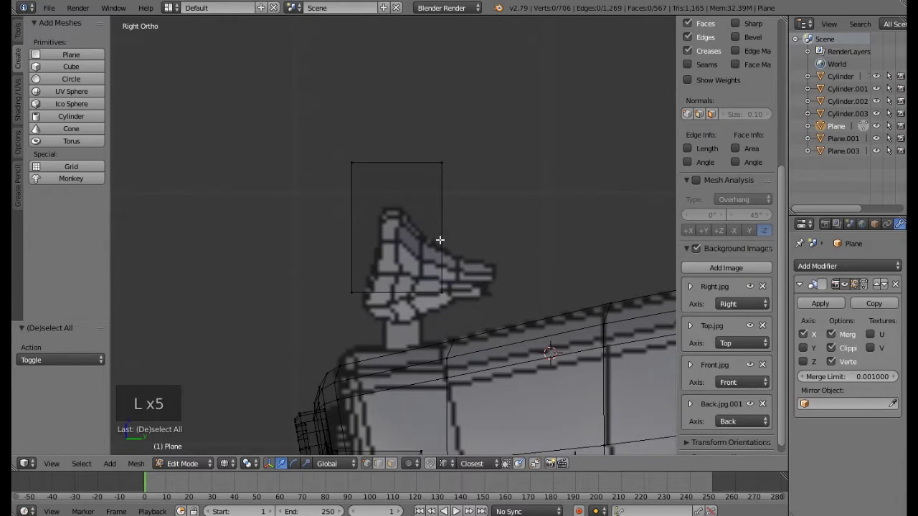
# Circle-select the spoiler block's vertices.
pyautogui.scroll(-3, 440, 240)
pyautogui.press('a')
pyautogui.press('a')
pyautogui.press('c')
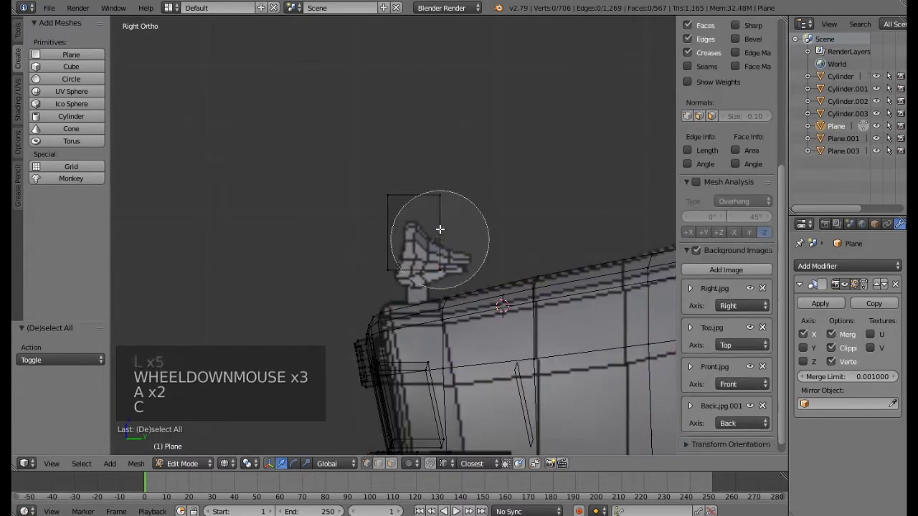
pyautogui.moveTo(442, 211); pyautogui.dragTo(408, 229)
pyautogui.rightClick(414, 206)
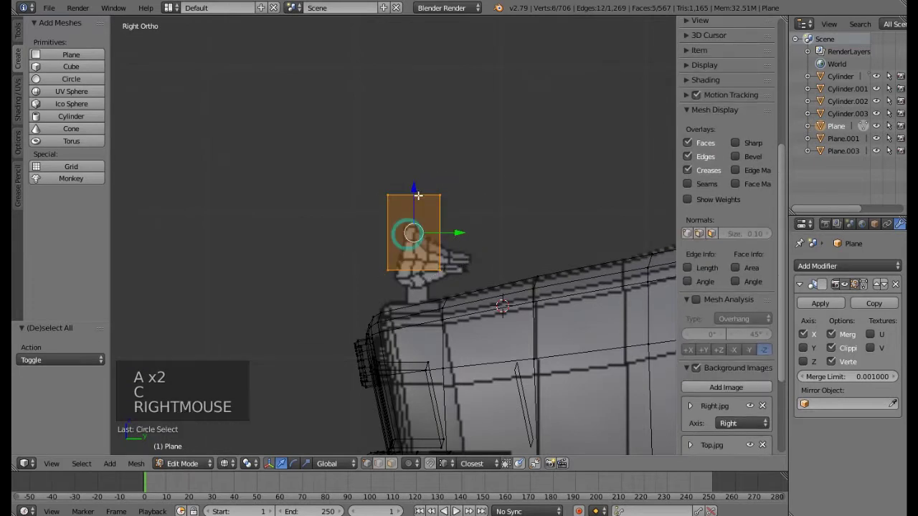
# Lower the spoiler block onto the reference spoiler, reduce its height to match, and adjust it by 0.015 along Z.
pyautogui.moveTo(416, 190); pyautogui.dragTo(416, 219)
pyautogui.press('s')
pyautogui.press('s')
pyautogui.click(490, 347)
pyautogui.scroll(4, 416, 222)
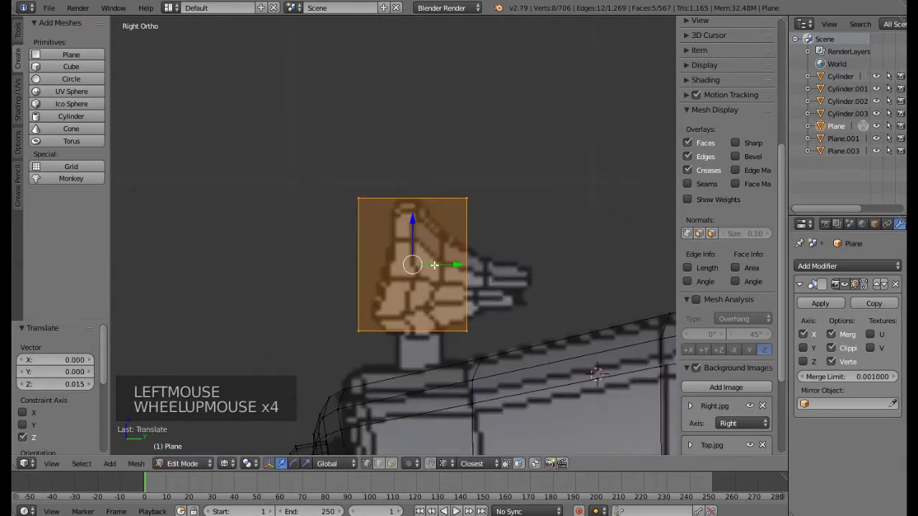
# Stretch the spoiler block's front side to the reference's front tip and move its rear side 0.021 along Y.
pyautogui.click(384, 464)
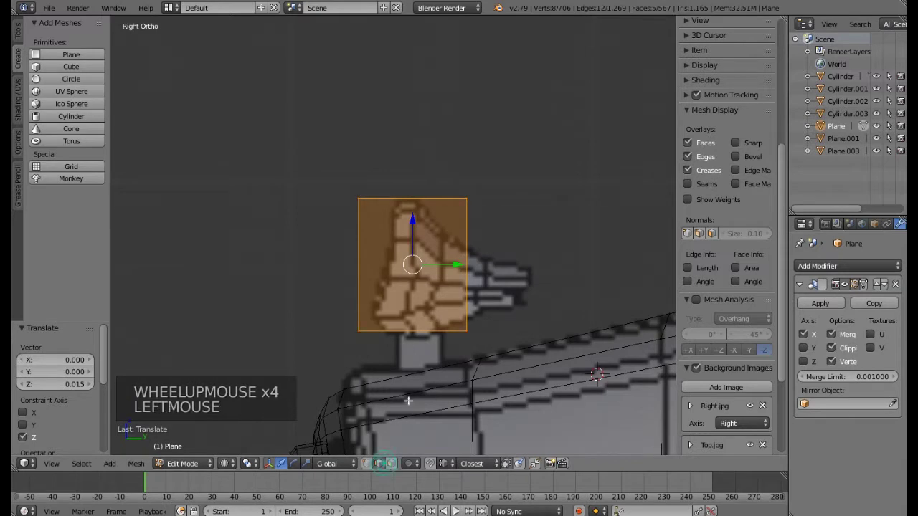
pyautogui.click(378, 464)
pyautogui.rightClick(463, 263)
pyautogui.moveTo(493, 264); pyautogui.dragTo(557, 273)
pyautogui.rightClick(358, 276)
pyautogui.moveTo(389, 266); pyautogui.dragTo(406, 267)
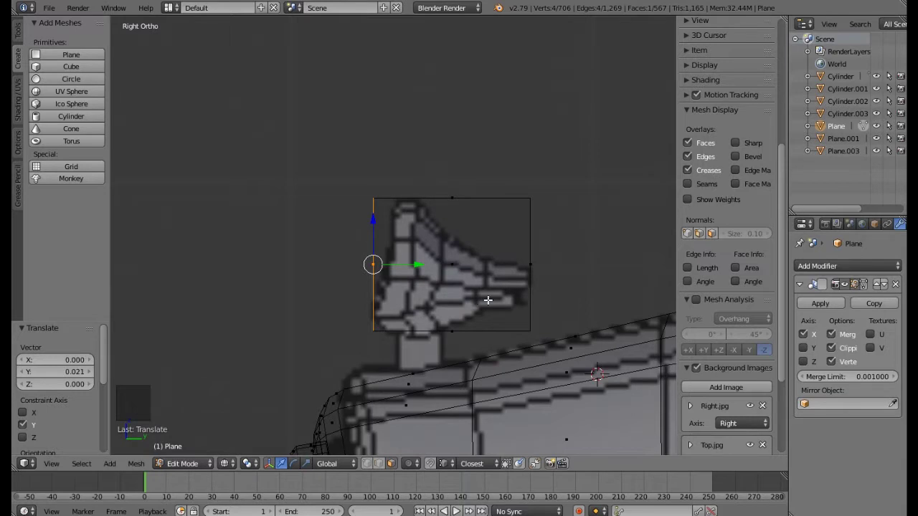
# Add three vertical loop cuts through the spoiler block, sliding them slightly toward the rear.
pyautogui.hotkey('ctrl', 'r')
pyautogui.scroll(1, 488, 300)
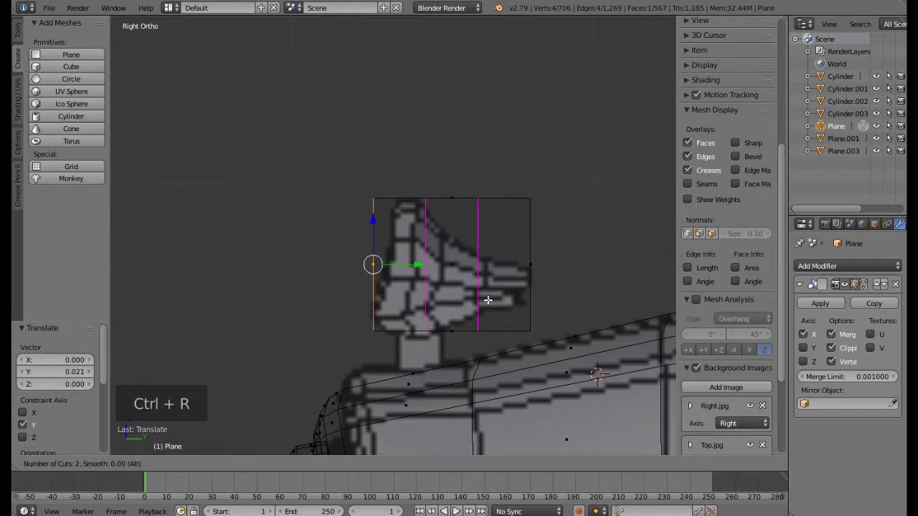
pyautogui.click(488, 300)
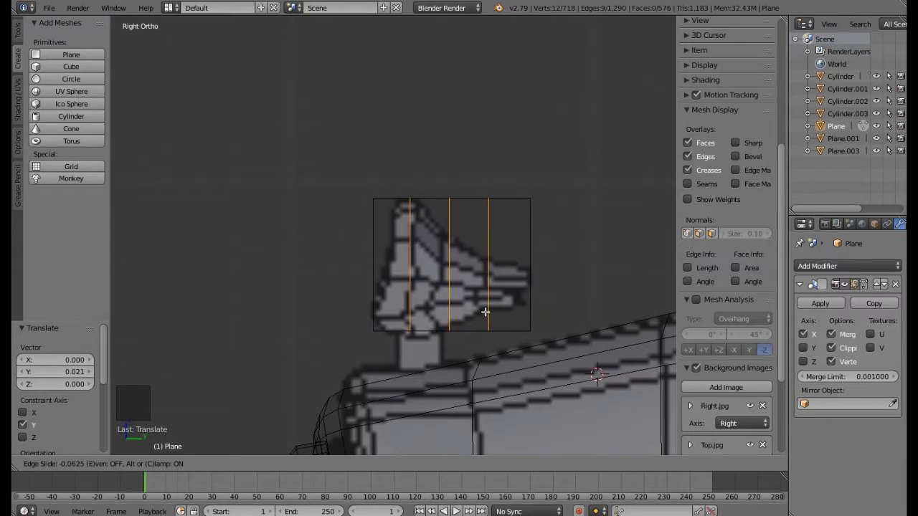
pyautogui.click(486, 312)
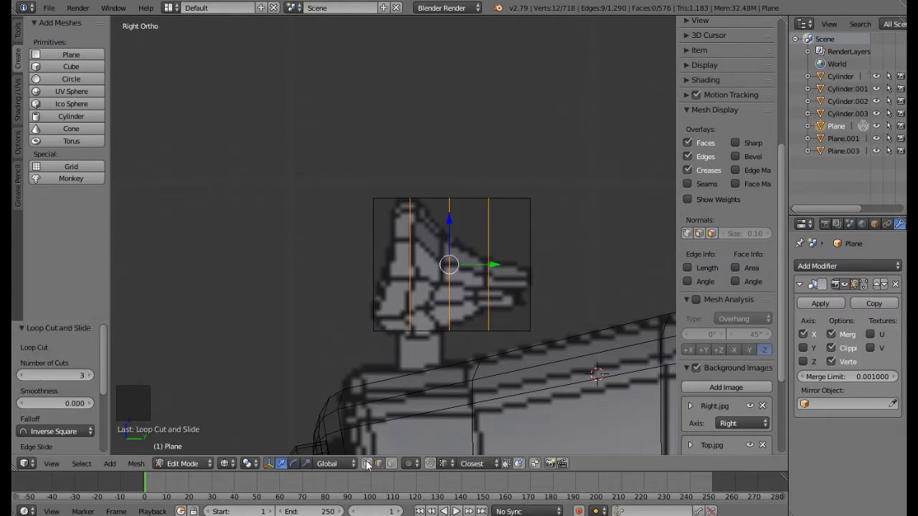
# Select the top vertices at the spoiler's front end and lower them to the reference tip.
pyautogui.click(367, 464)
pyautogui.press('a')
pyautogui.press('c')
pyautogui.click(552, 193)
pyautogui.rightClick(543, 175)
pyautogui.moveTo(532, 162); pyautogui.dragTo(545, 285)
# Select the bottom vertices at the spoiler's front end and raise them 0.056 along Z.
pyautogui.press('a')
pyautogui.press('c')
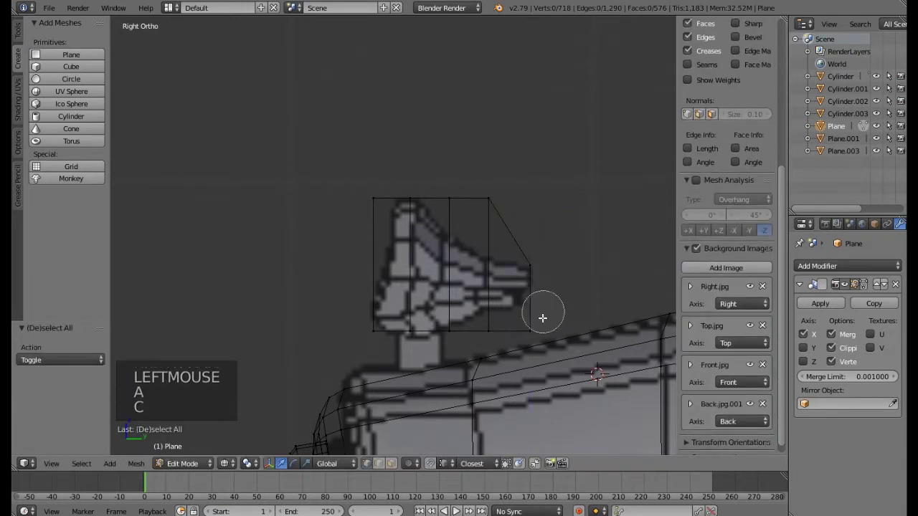
pyautogui.click(532, 325)
pyautogui.rightClick(531, 309)
pyautogui.moveTo(530, 299); pyautogui.dragTo(529, 253)
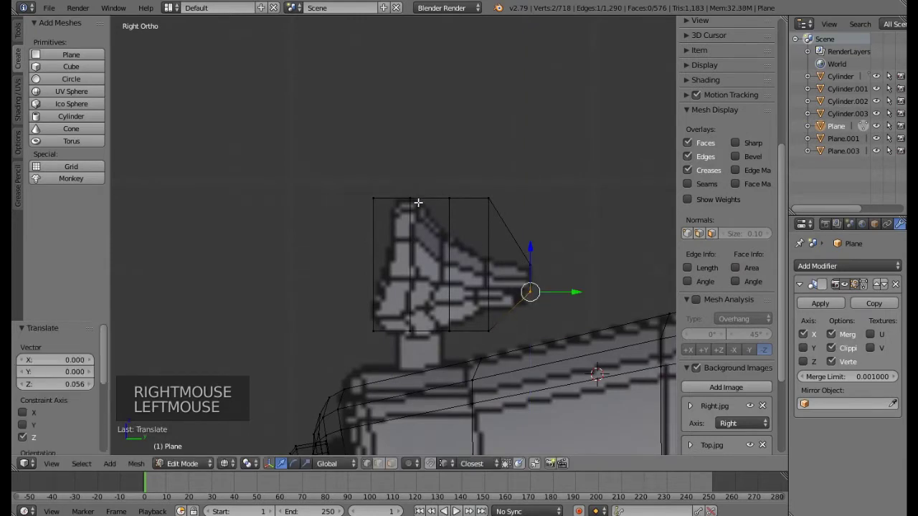
# Raise the bottom vertices of the spoiler's foremost loop cut to the reference's lower outline.
pyautogui.press('a')
pyautogui.press('c')
pyautogui.click(497, 330)
pyautogui.rightClick(492, 326)
pyautogui.moveTo(492, 310); pyautogui.dragTo(493, 281)
# Lower the top vertices of the spoiler's foremost loop cut to the reference's upper outline.
pyautogui.press('a')
pyautogui.press('c')
pyautogui.click(491, 188)
pyautogui.rightClick(491, 170)
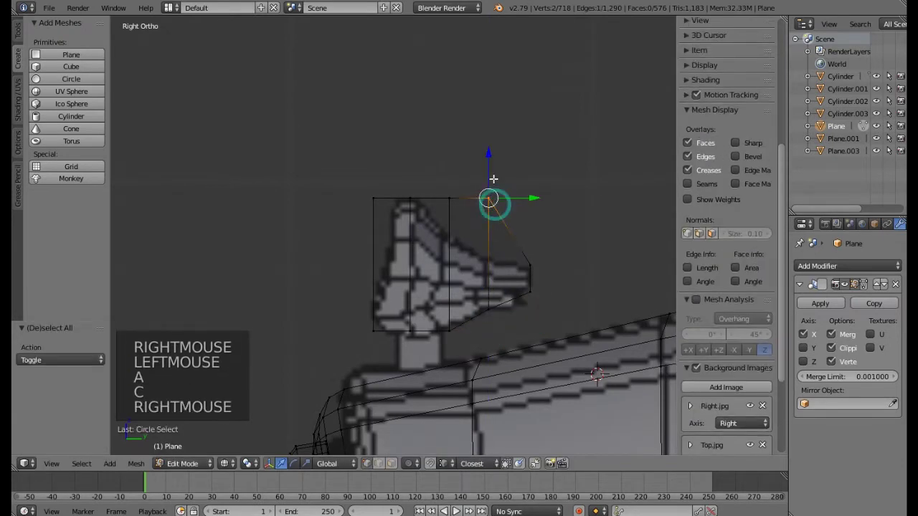
pyautogui.moveTo(490, 171); pyautogui.dragTo(500, 228)
# Lower the top vertices of the spoiler's middle loop cut by 0.054 along Z.
pyautogui.press('a')
pyautogui.press('c')
pyautogui.click(447, 169)
pyautogui.rightClick(448, 171)
pyautogui.moveTo(448, 166); pyautogui.dragTo(452, 193)
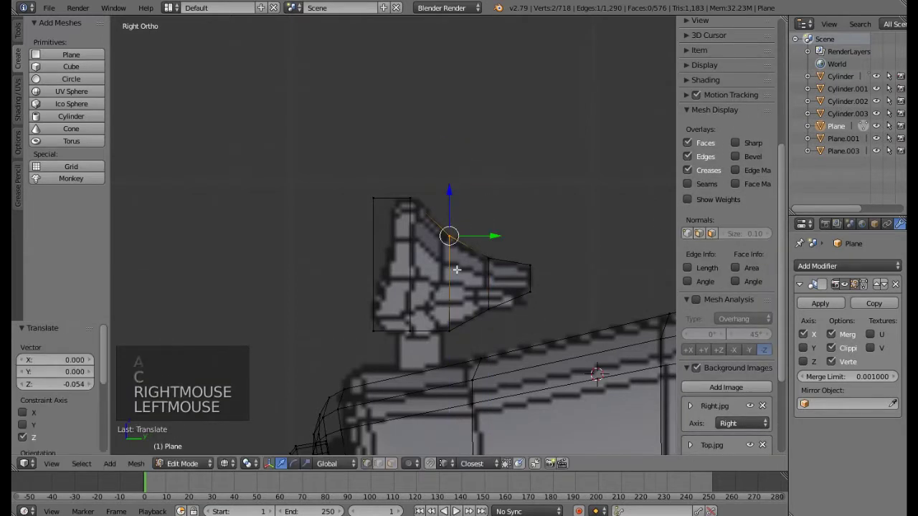
# Move the spoiler's rear top vertices forward along Y to the peak of the reference outline.
pyautogui.scroll(1, 457, 284)
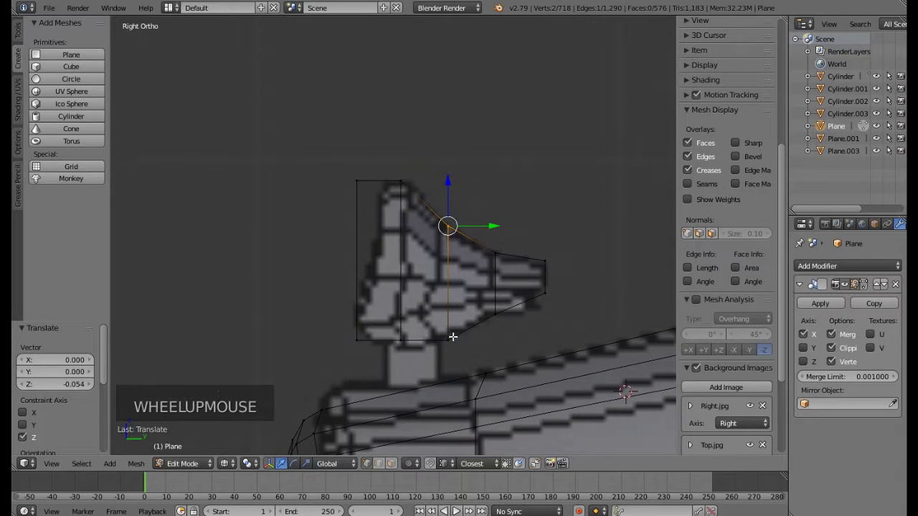
pyautogui.press('a')
pyautogui.press('c')
pyautogui.click(353, 180)
pyautogui.rightClick(354, 180)
pyautogui.moveTo(393, 180); pyautogui.dragTo(418, 192)
# Select the spoiler's rear bottom vertices and raise them 0.013 along Z.
pyautogui.press('a')
pyautogui.press('c')
pyautogui.click(348, 344)
pyautogui.rightClick(352, 338)
pyautogui.moveTo(358, 304); pyautogui.dragTo(362, 294)
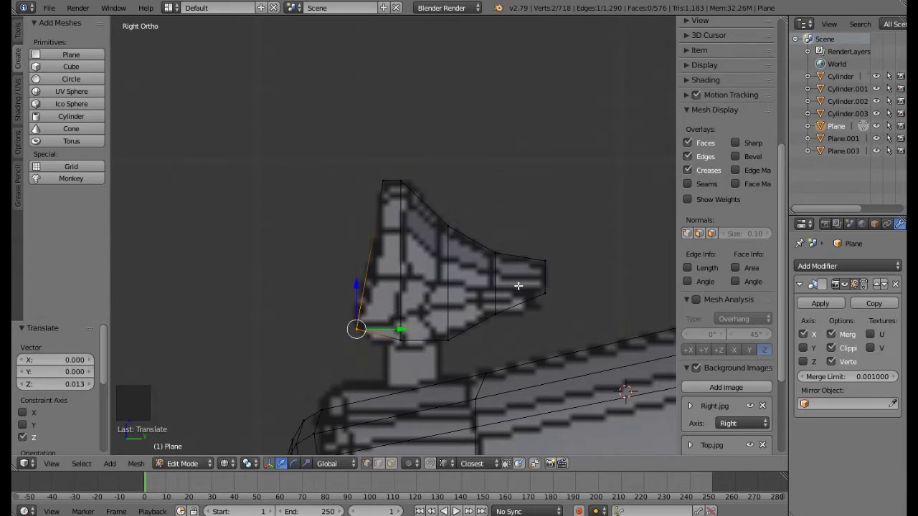
# Add three lengthwise loop cuts, one at a time, spaced down the height of the spoiler to follow the reference's lines.
pyautogui.hotkey('ctrl', 'r')
pyautogui.click(457, 287)
pyautogui.click(459, 263)
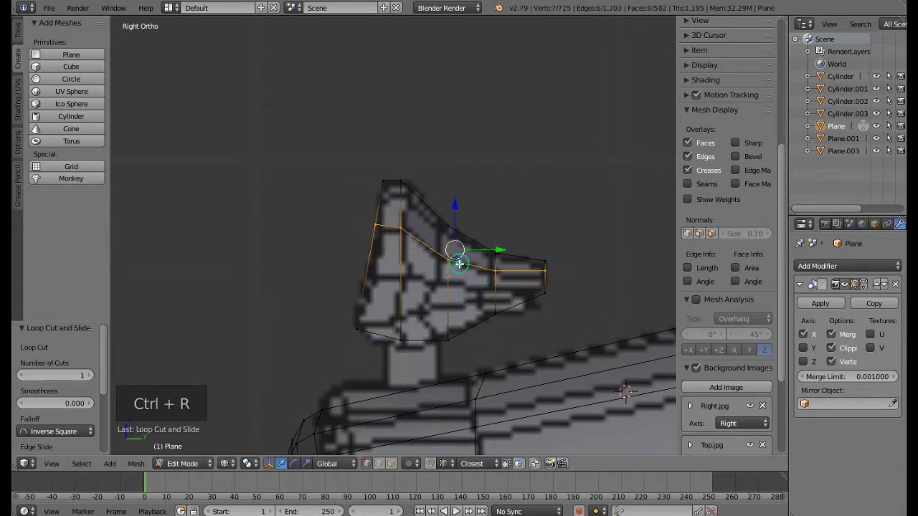
pyautogui.hotkey('ctrl', 'r')
pyautogui.click(466, 294)
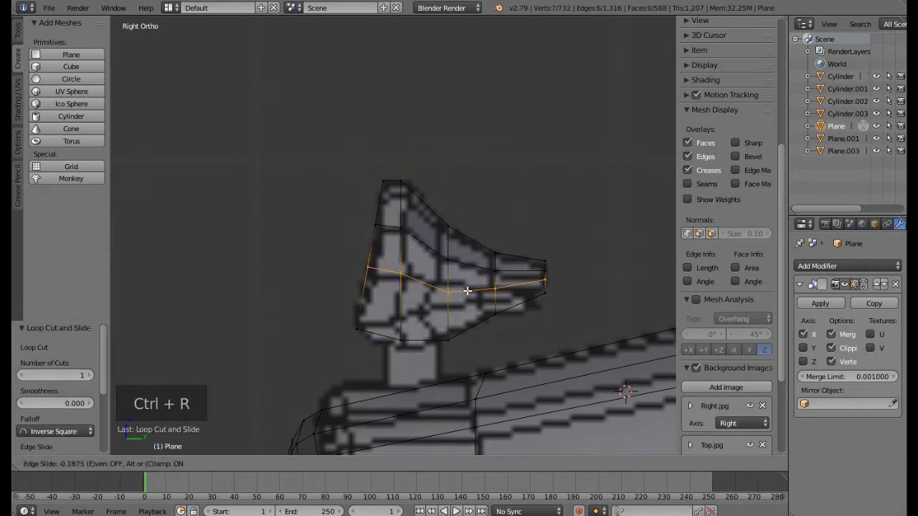
pyautogui.click(467, 290)
pyautogui.hotkey('ctrl', 'r')
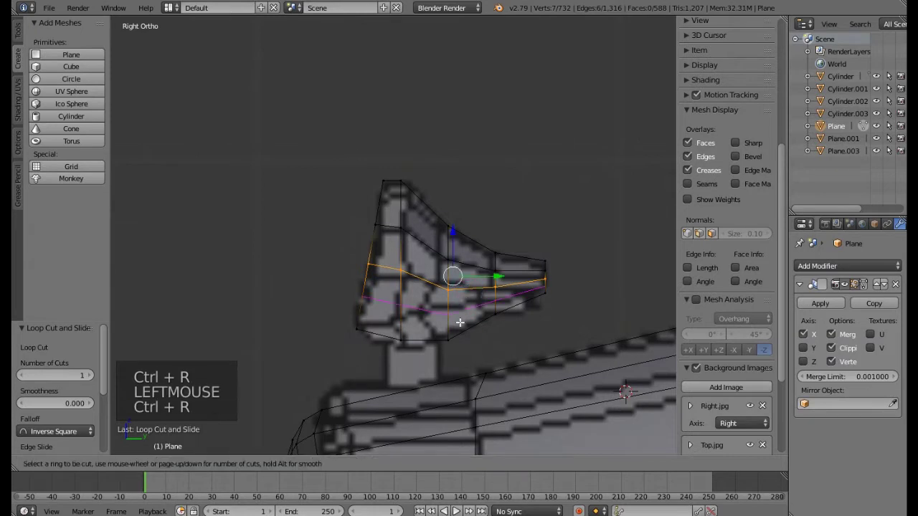
pyautogui.click(457, 320)
pyautogui.click(470, 321)
# Switch to solid shading, check the spoiler from an angle, and return to the right side view.
pyautogui.scroll(-5, 471, 323)
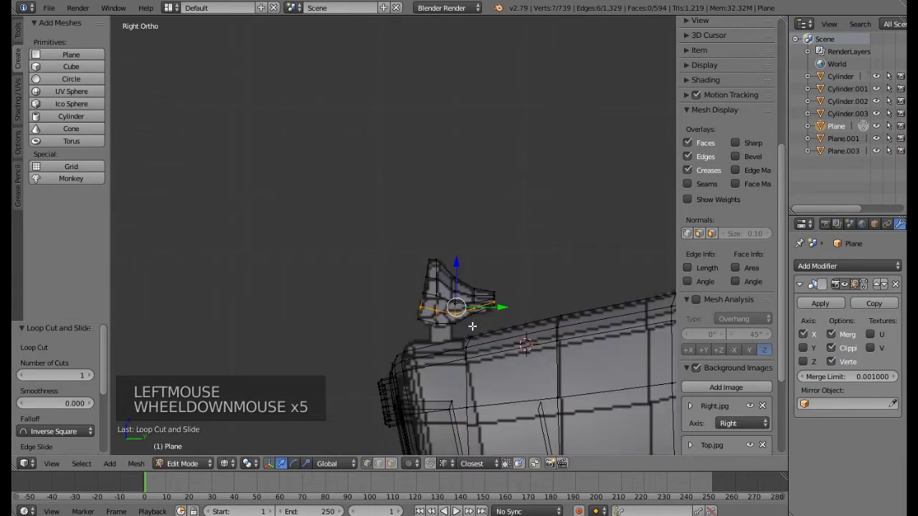
pyautogui.press('z')
pyautogui.moveTo(407, 321)
pyautogui.mouseDown(button='middle')
pyautogui.moveTo(474, 295)
pyautogui.moveTo(379, 294)
pyautogui.moveTo(377, 316)
pyautogui.moveTo(439, 312)
pyautogui.moveTo(463, 287)
pyautogui.moveTo(450, 276)
pyautogui.mouseUp(button='middle')
pyautogui.press('KP_3')
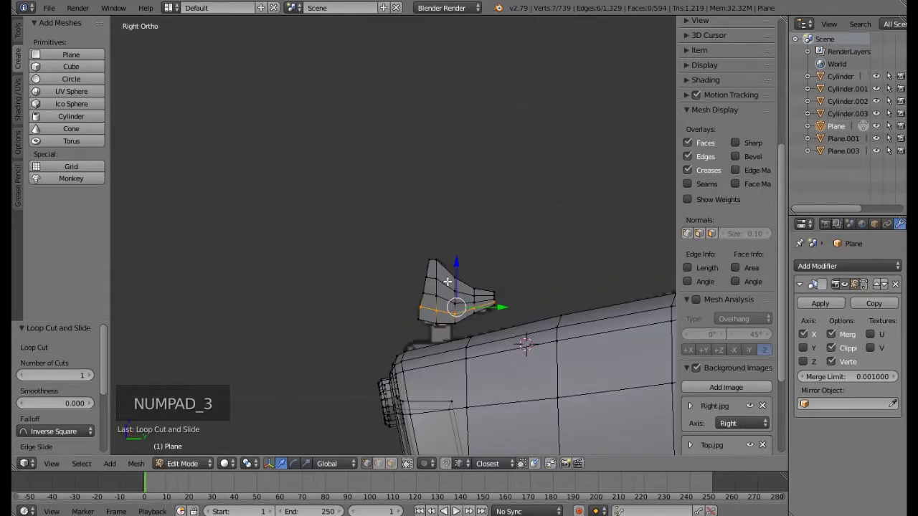
# Move the rear vertices of the spoiler's lowest loop cut slightly backward along Y to the reference outline.
pyautogui.scroll(4, 447, 282)
pyautogui.press('a')
pyautogui.press('c')
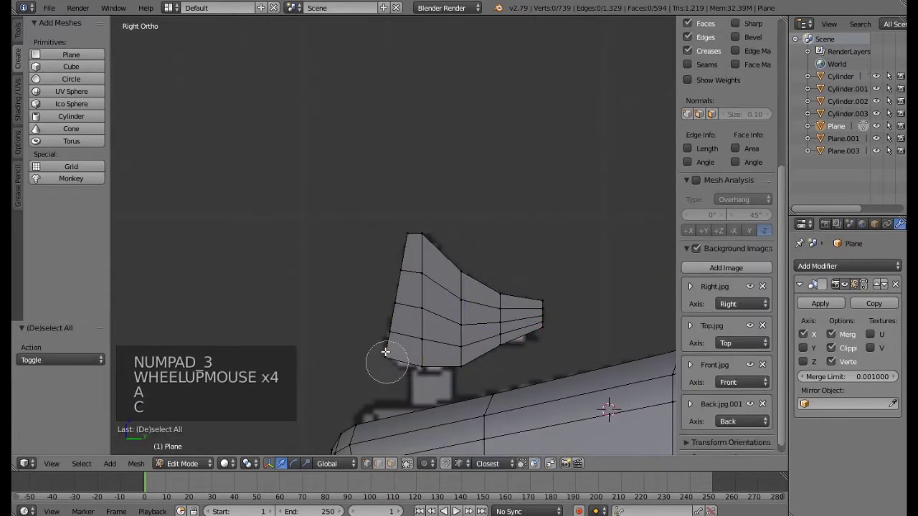
pyautogui.click(388, 332)
pyautogui.rightClick(389, 330)
pyautogui.click(415, 335)
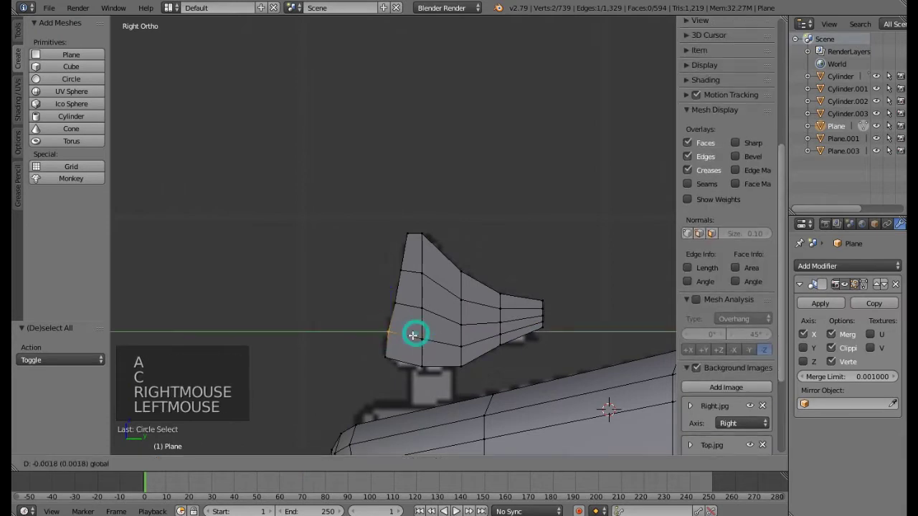
pyautogui.moveTo(410, 335); pyautogui.dragTo(410, 334)
# Move the rear vertices of the spoiler's middle loop cut forward along Y by about 0.007.
pyautogui.press('a')
pyautogui.press('c')
pyautogui.click(388, 301)
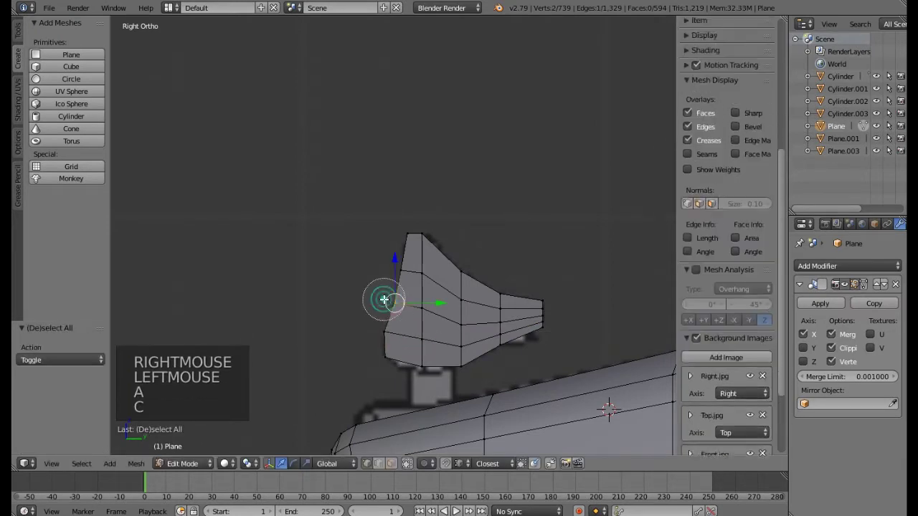
pyautogui.rightClick(435, 303)
pyautogui.click(437, 304)
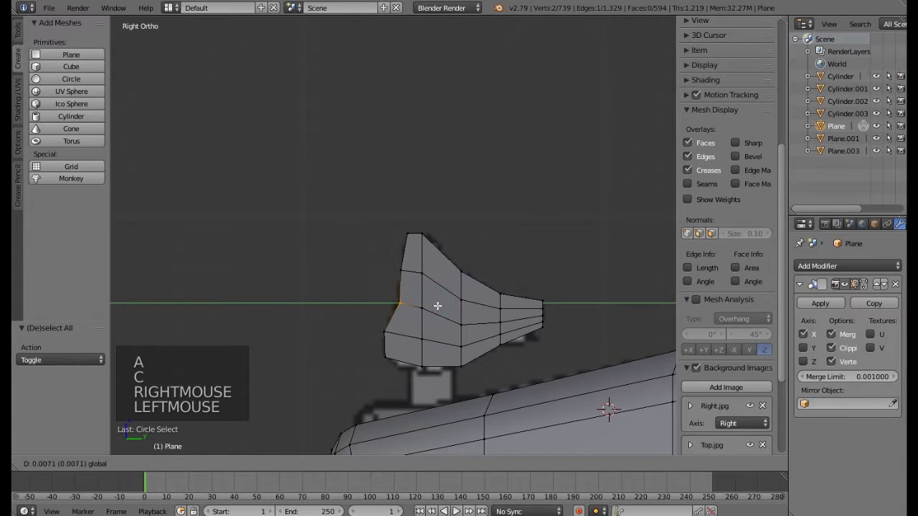
pyautogui.moveTo(438, 305); pyautogui.dragTo(436, 307)
# Move the rear vertices of the spoiler's uppermost loop cut forward along Y by about 0.01.
pyautogui.press('a')
pyautogui.press('c')
pyautogui.click(388, 266)
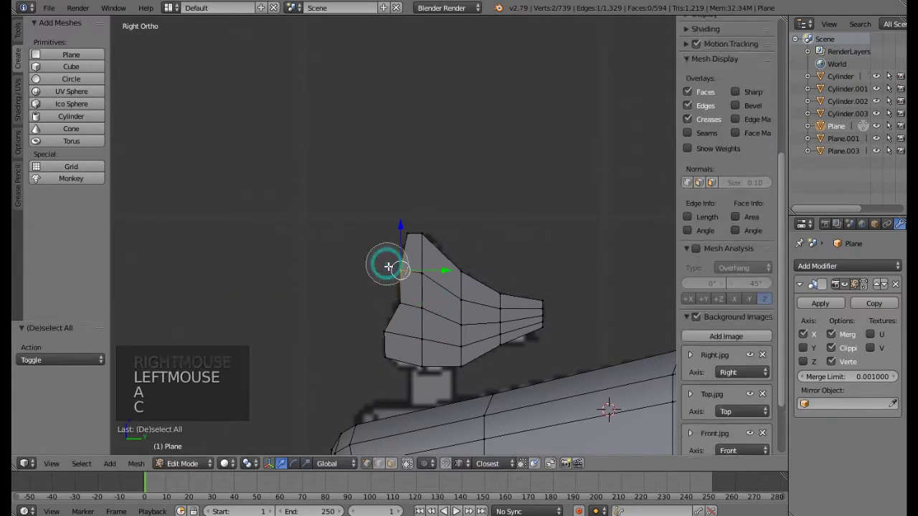
pyautogui.rightClick(388, 266)
pyautogui.click(444, 269)
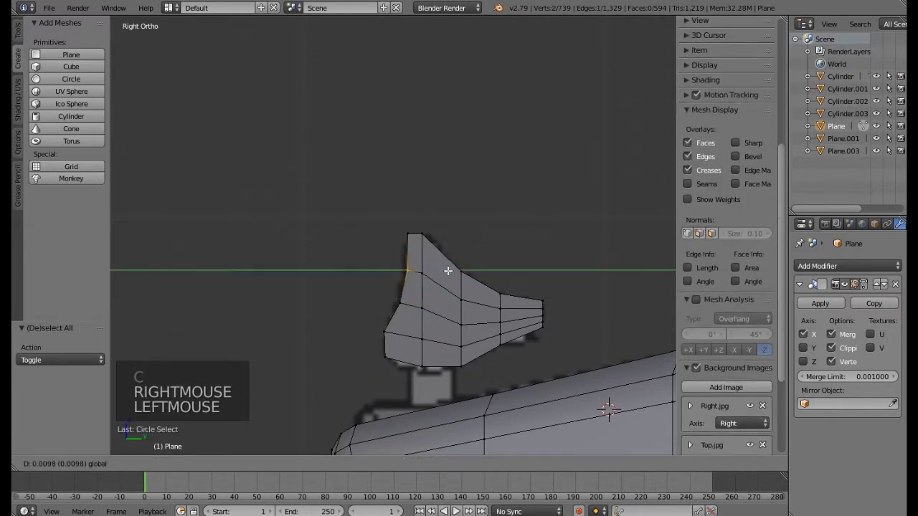
pyautogui.moveTo(447, 271); pyautogui.dragTo(447, 272)
# Readjust the middle loop cut's rear vertices slightly backward along Y to smooth the spoiler's rear curve.
pyautogui.press('a')
pyautogui.press('c')
pyautogui.click(390, 301)
pyautogui.rightClick(391, 301)
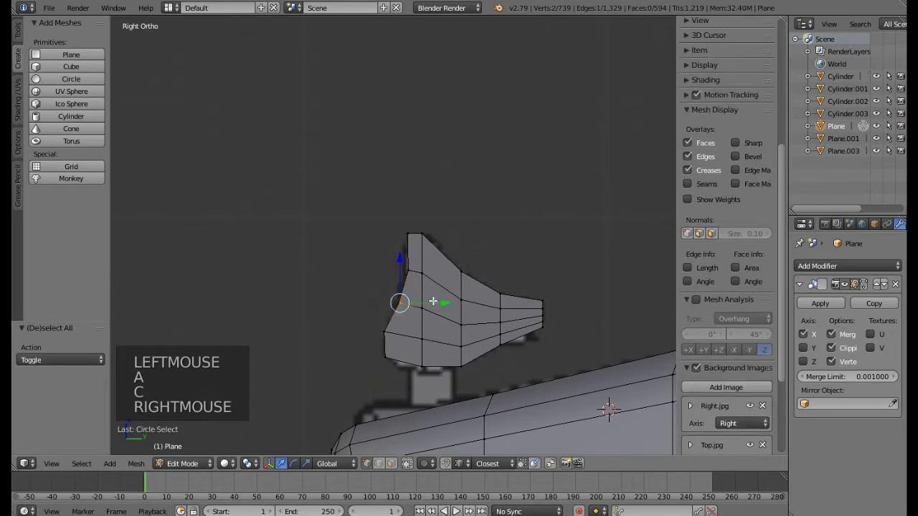
pyautogui.click(436, 306)
# Lower the spoiler's rear top corner vertices by 0.012 along Z.
pyautogui.press('a')
pyautogui.press('c')
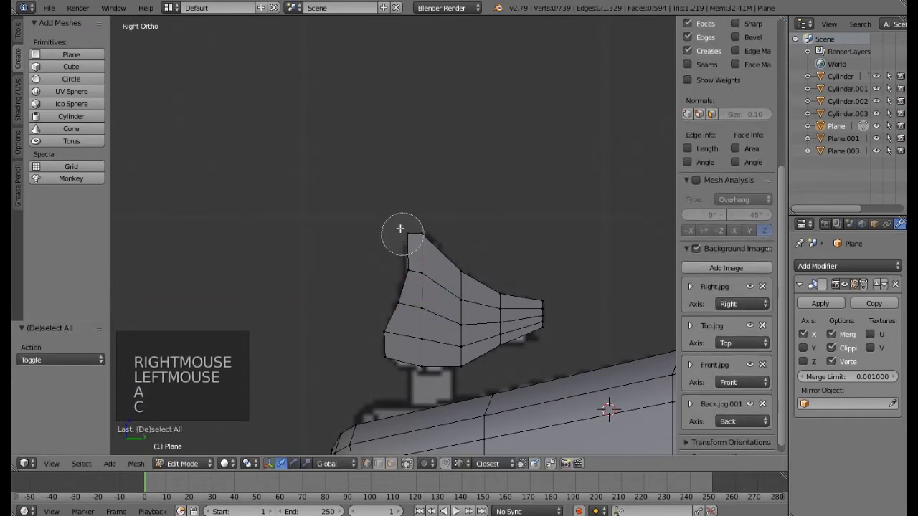
pyautogui.click(397, 223)
pyautogui.rightClick(407, 229)
pyautogui.click(409, 207)
pyautogui.moveTo(409, 207); pyautogui.dragTo(409, 212)
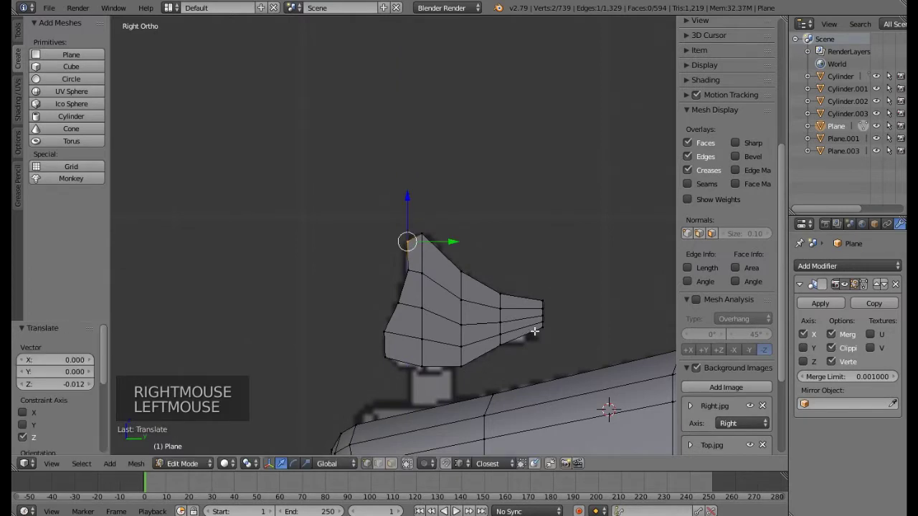
# Shift the spoiler's front end vertices by -0.007 in Y and -0.011 in Z, and scale them by 1.238 along Z.
pyautogui.press('a')
pyautogui.press('c')
pyautogui.moveTo(566, 299)
pyautogui.mouseDown()
pyautogui.moveTo(537, 331)
pyautogui.moveTo(541, 339)
pyautogui.mouseUp()
pyautogui.rightClick(550, 324)
pyautogui.press('s')
pyautogui.press('z')
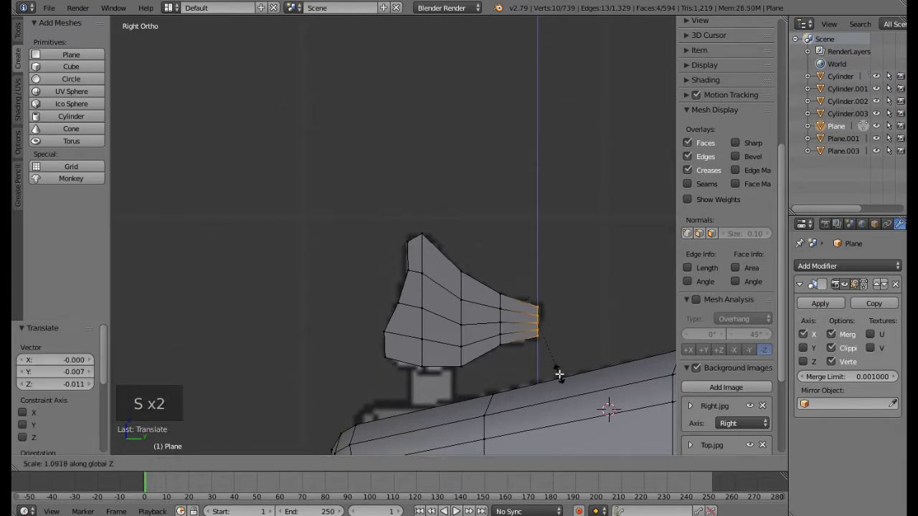
pyautogui.click(560, 378)
# Check the spoiler's width in top view with wireframe shading, and inspect the car's rear in Object Mode.
pyautogui.scroll(-3, 560, 378)
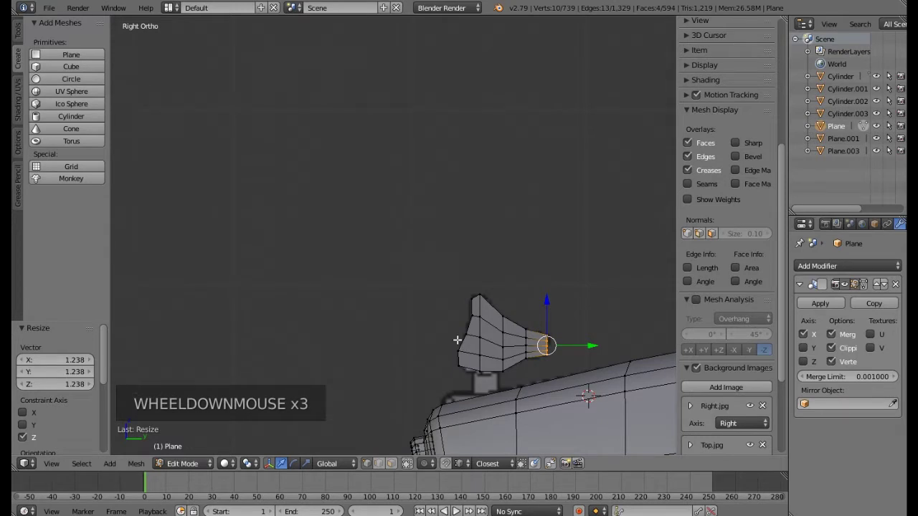
pyautogui.press('KP_7')
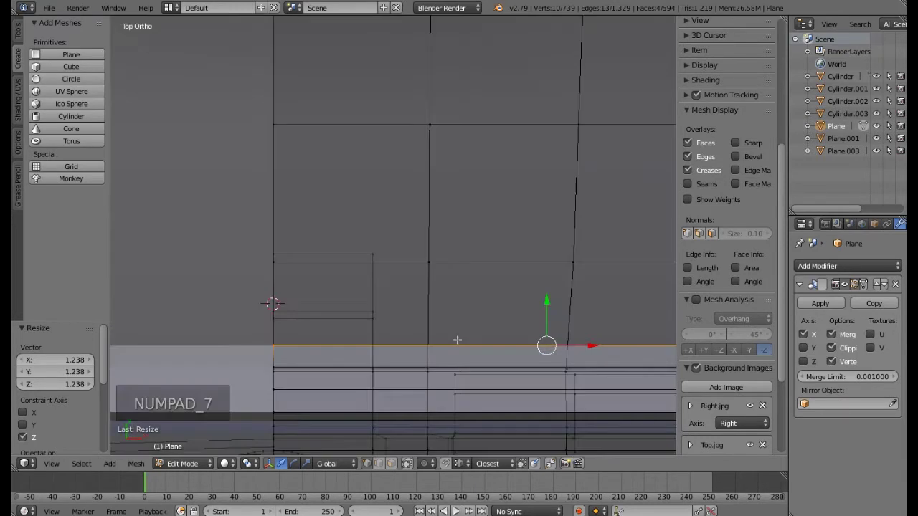
pyautogui.scroll(-4, 457, 339)
pyautogui.keyDown('shift'); pyautogui.moveTo(457, 340); pyautogui.dragTo(417, 292, button='middle'); pyautogui.keyUp('shift')
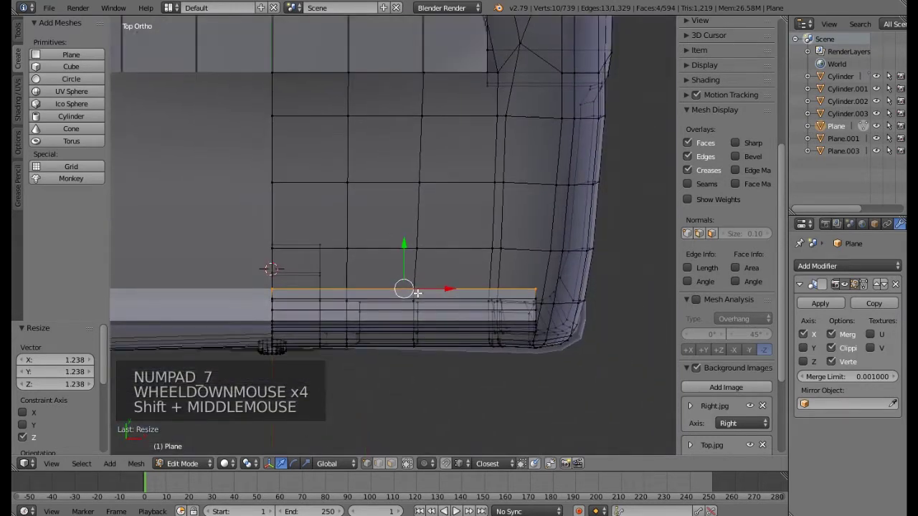
pyautogui.press('z')
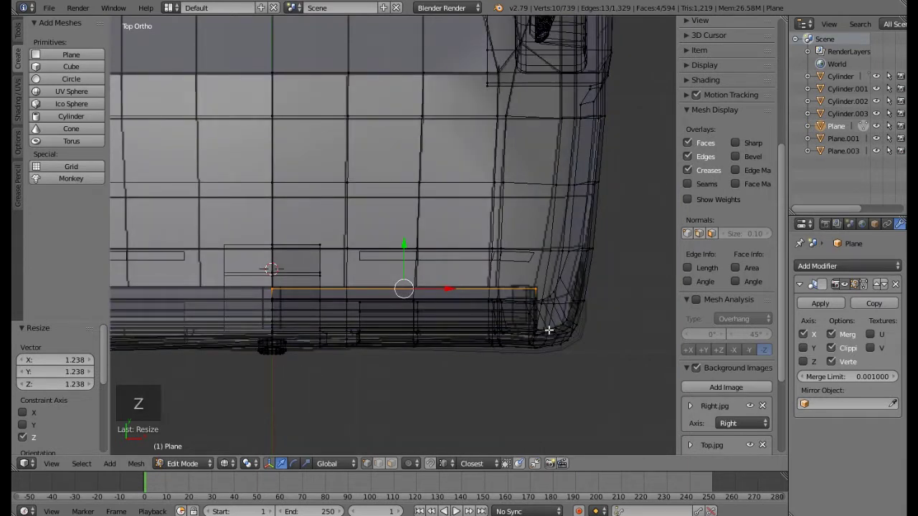
pyautogui.press('z')
pyautogui.moveTo(512, 363); pyautogui.dragTo(411, 244, button='middle')
pyautogui.press('Tab')
pyautogui.moveTo(355, 285); pyautogui.dragTo(470, 295, button='middle')
pyautogui.scroll(-1, 387, 293)
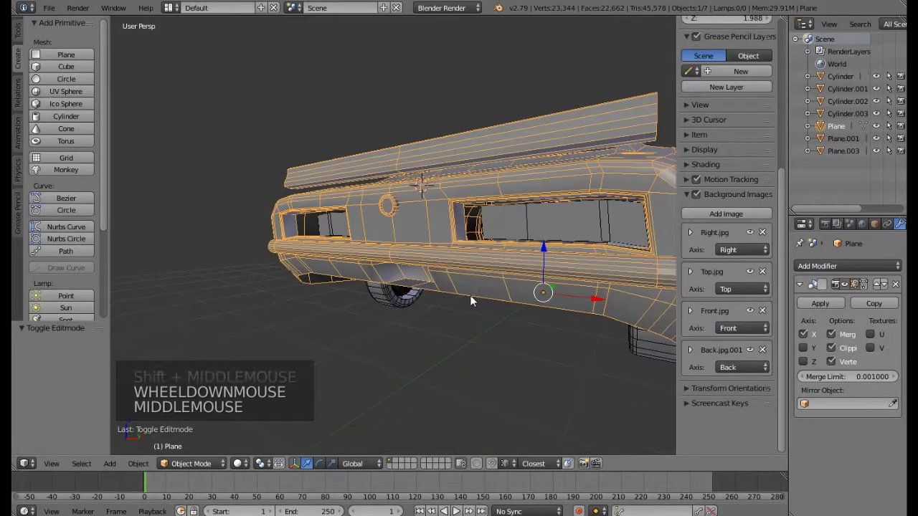
# Delete the separate panel object inside the rear light openings.
pyautogui.rightClick(523, 224)
pyautogui.press('Delete')
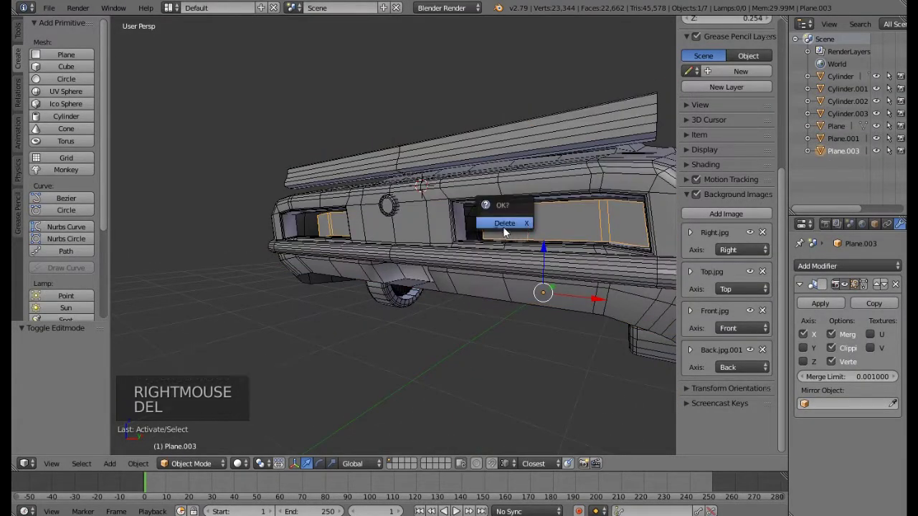
pyautogui.click(502, 228)
# Select the inner edge loop of the car body's rear light opening and fill it with a face.
pyautogui.rightClick(495, 255)
pyautogui.moveTo(495, 258); pyautogui.dragTo(488, 266, button='middle')
pyautogui.press('Tab')
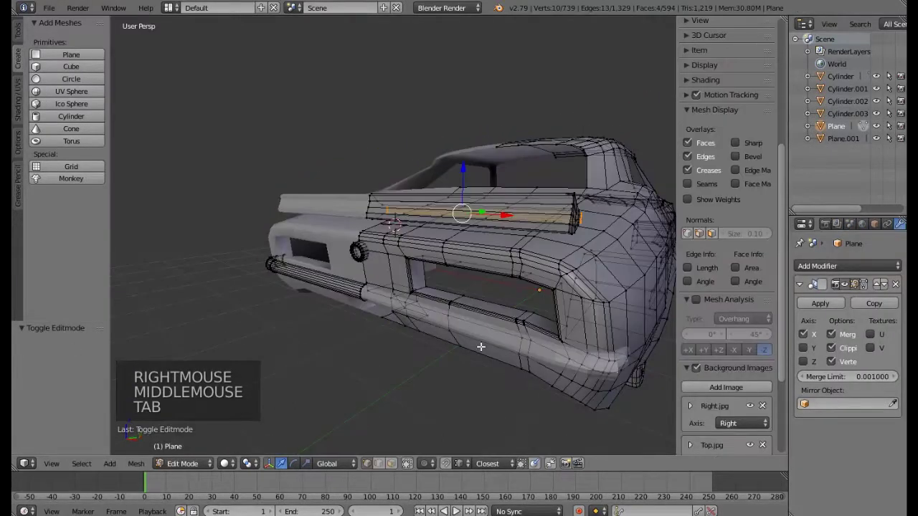
pyautogui.click(380, 463)
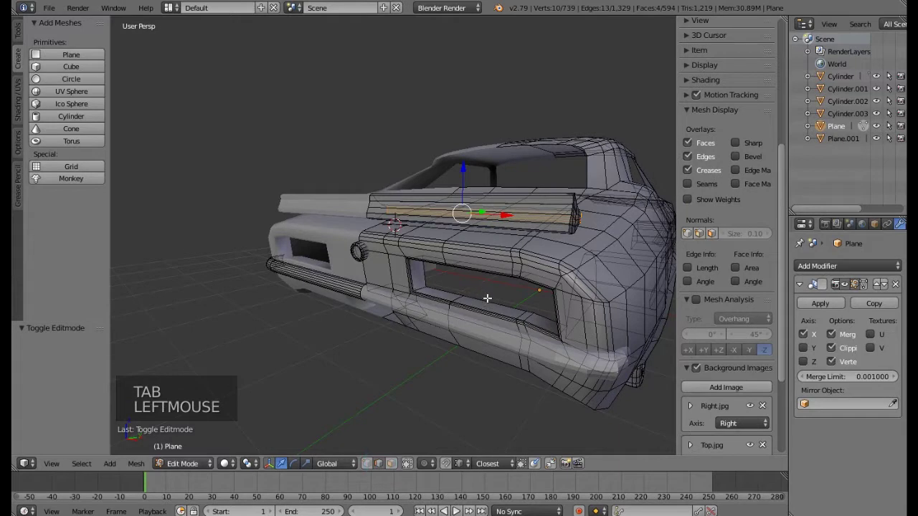
pyautogui.rightClick(491, 301)
pyautogui.keyDown('alt'); pyautogui.rightClick(479, 322); pyautogui.keyUp('alt')
pyautogui.moveTo(479, 321); pyautogui.dragTo(509, 317, button='middle')
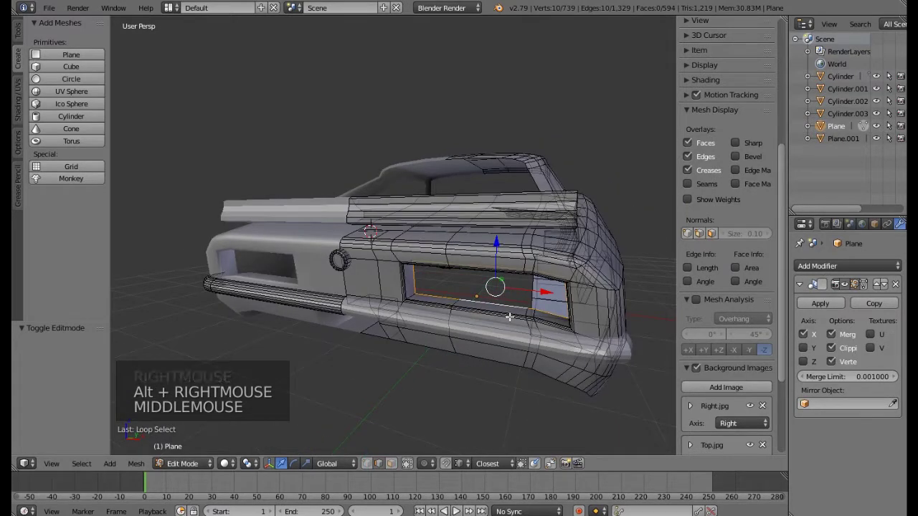
pyautogui.press('f')
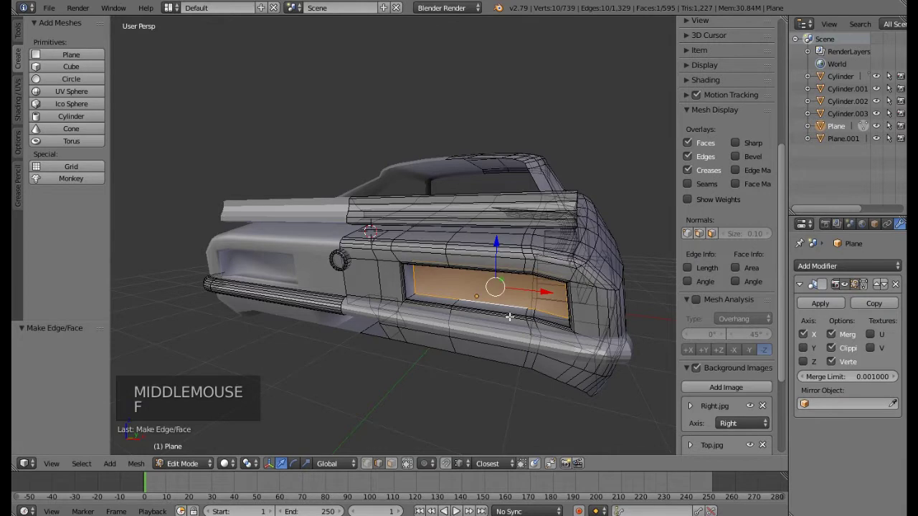
# Separate the new rear light face from the car body into its own object.
pyautogui.click(391, 463)
pyautogui.press('p')
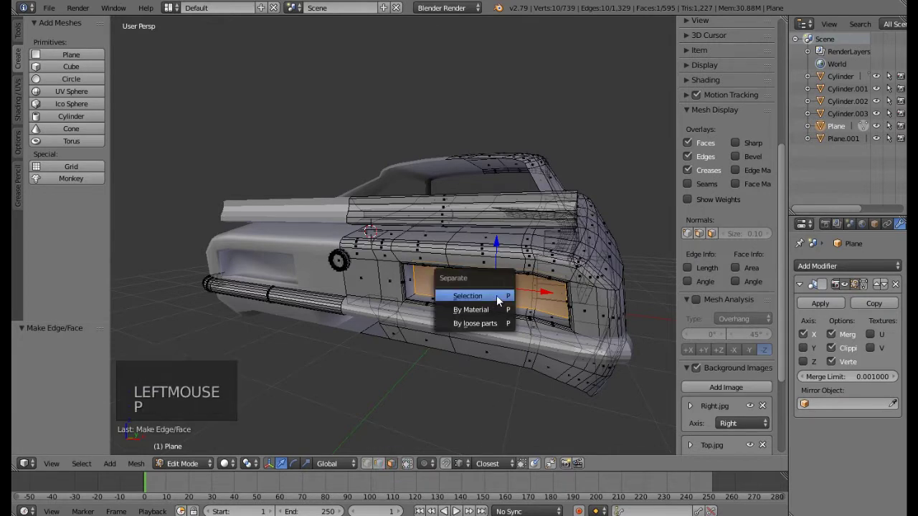
pyautogui.click(493, 297)
pyautogui.press('Tab')
# Clear the selection and examine the car's rear and spoiler from several angles.
pyautogui.press('Tab')
pyautogui.press('a')
pyautogui.press('a')
pyautogui.press('a')
pyautogui.scroll(-3, 493, 297)
pyautogui.press('a')
pyautogui.moveTo(492, 297); pyautogui.dragTo(381, 274, button='middle')
pyautogui.press('Tab')
pyautogui.press('a')
pyautogui.scroll(2, 326, 236)
pyautogui.scroll(1, 326, 239)
pyautogui.moveTo(329, 240); pyautogui.dragTo(335, 248, button='middle')
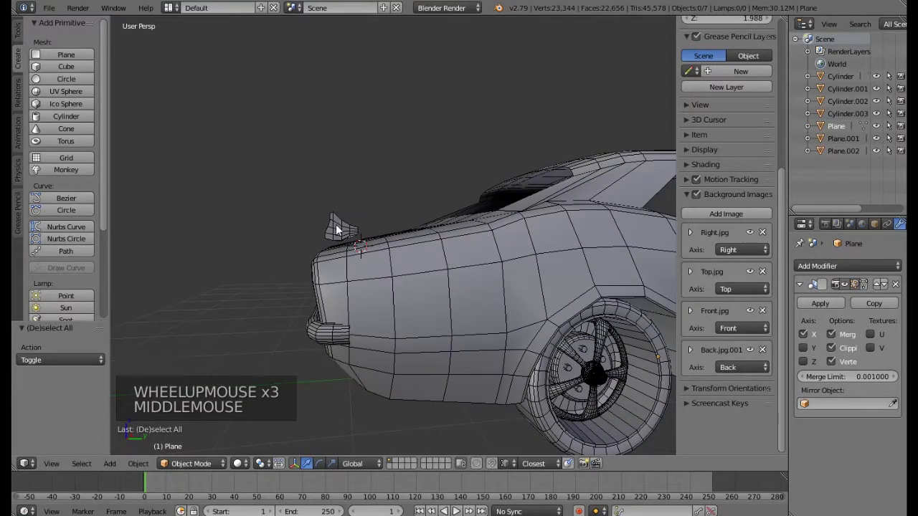
pyautogui.moveTo(366, 264); pyautogui.dragTo(376, 237, button='middle')
# Select the spoiler's linked geometry in the car body and separate it into its own object.
pyautogui.rightClick(386, 275)
pyautogui.press('Tab')
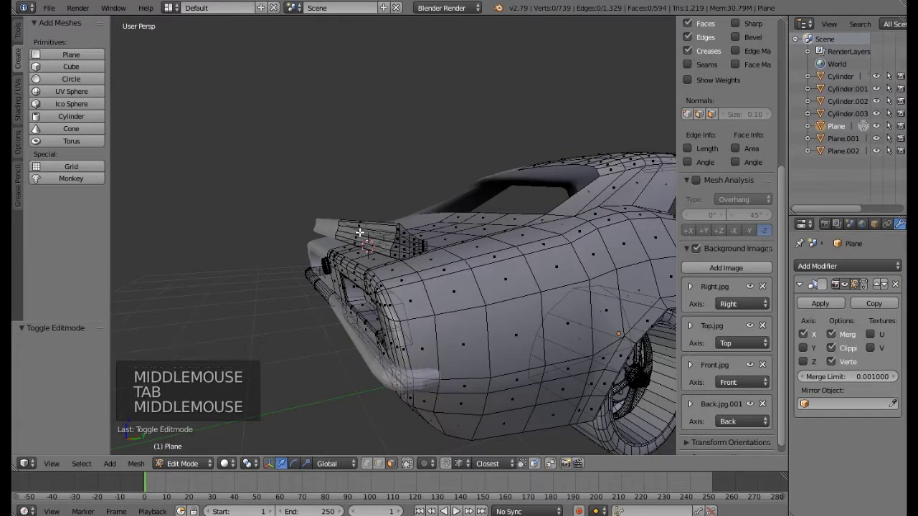
pyautogui.press('l')
pyautogui.press('l')
pyautogui.press('p')
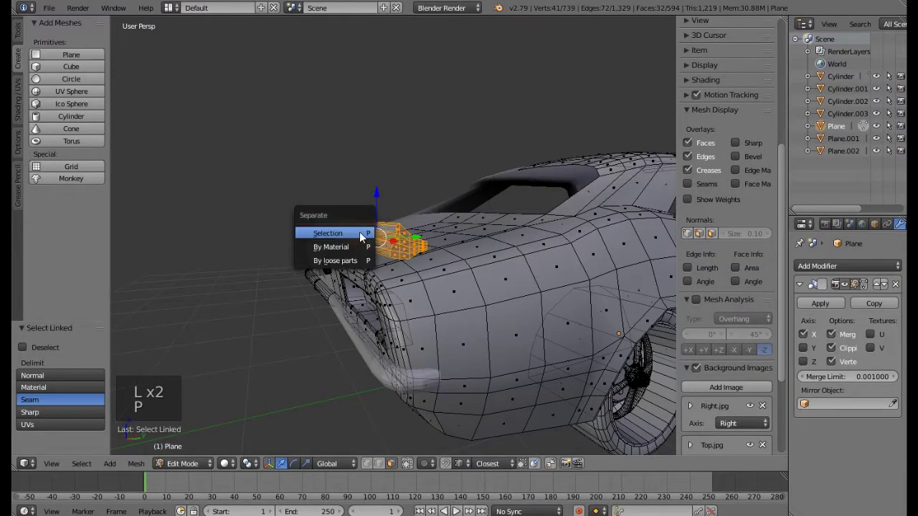
pyautogui.click(359, 231)
pyautogui.press('Tab')
# In the spoiler's mesh, select its bottom face and snap the 3D cursor to it.
pyautogui.rightClick(359, 231)
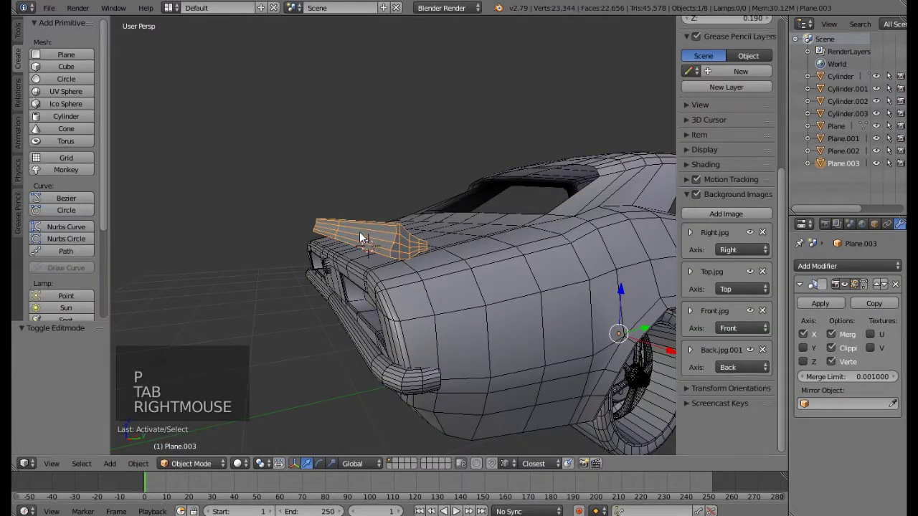
pyautogui.press('Tab')
pyautogui.moveTo(360, 231); pyautogui.dragTo(375, 248, button='middle')
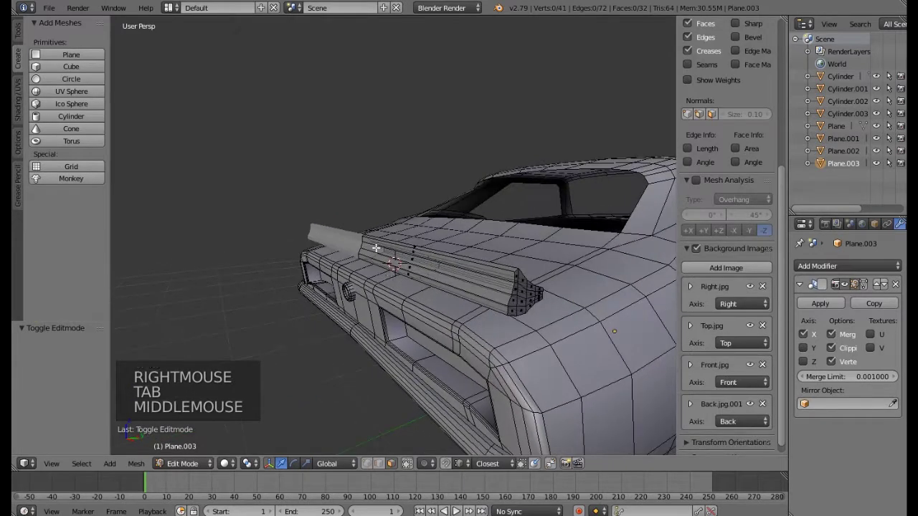
pyautogui.rightClick(420, 277)
pyautogui.press('KP_Decimal')
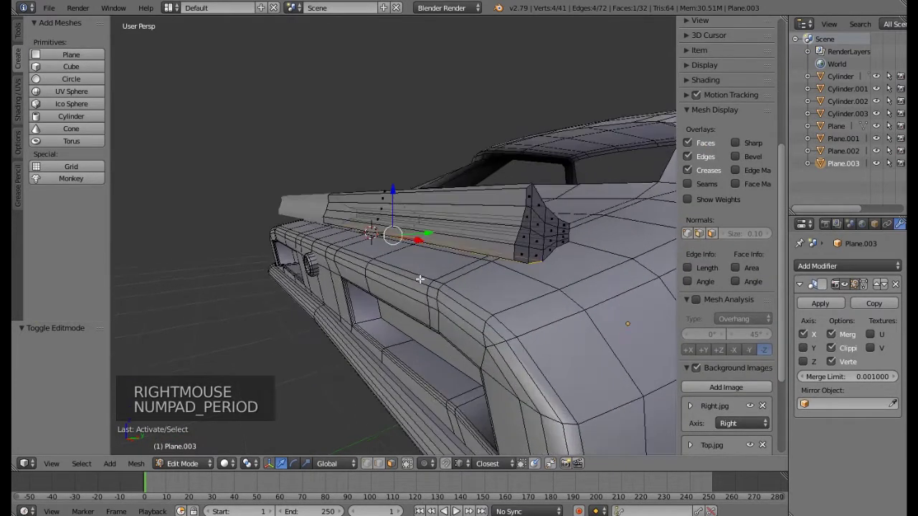
pyautogui.moveTo(387, 254); pyautogui.dragTo(432, 215, button='middle')
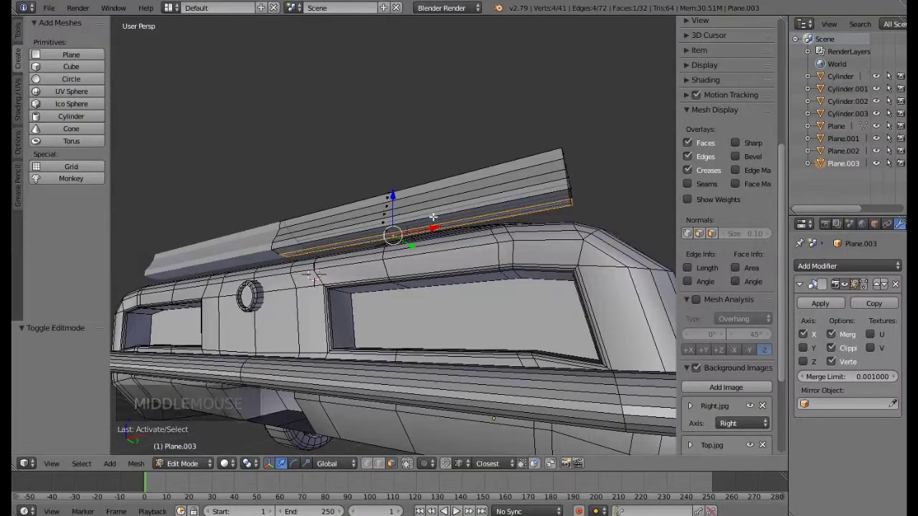
pyautogui.hotkey('shift', 's')
pyautogui.click(423, 220)
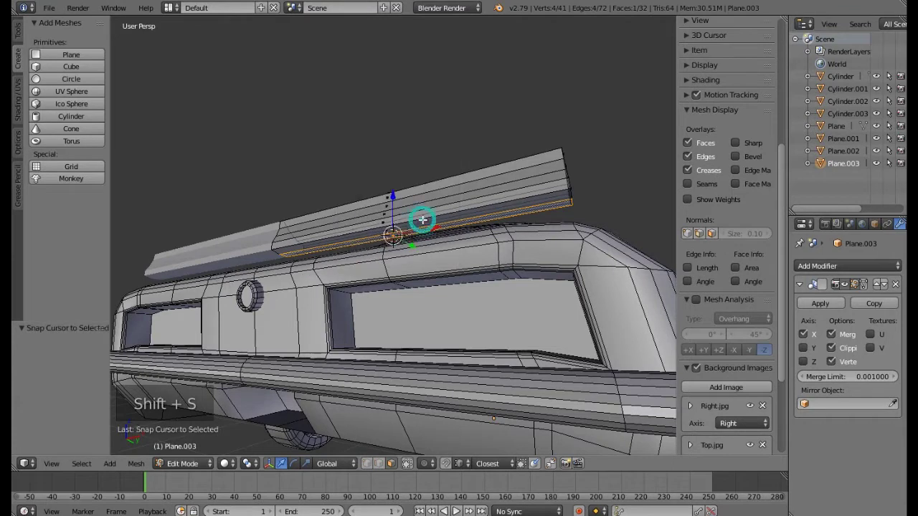
# Add a cube at the 3D cursor within the spoiler mesh and turn off clipping in the Mirror modifier.
pyautogui.click(86, 67)
pyautogui.scroll(-3, 260, 214)
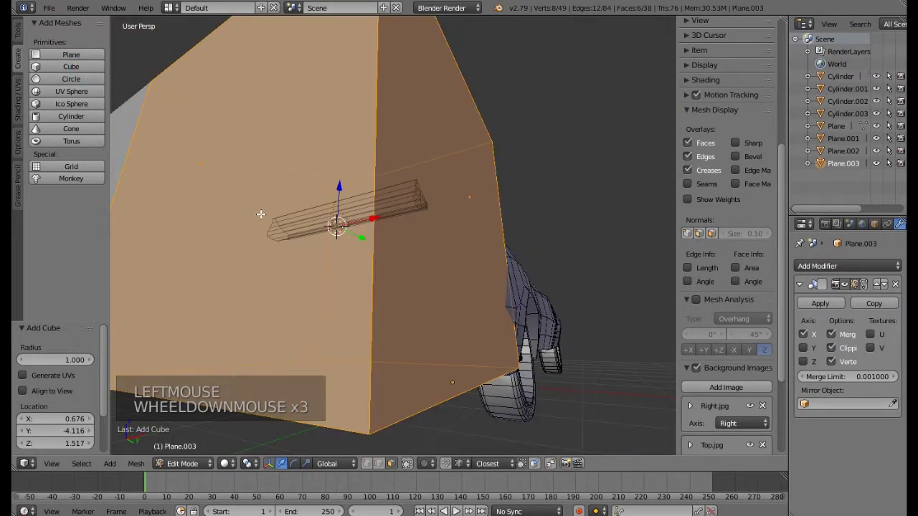
pyautogui.moveTo(259, 190); pyautogui.dragTo(590, 269, button='middle')
pyautogui.scroll(-2, 424, 266)
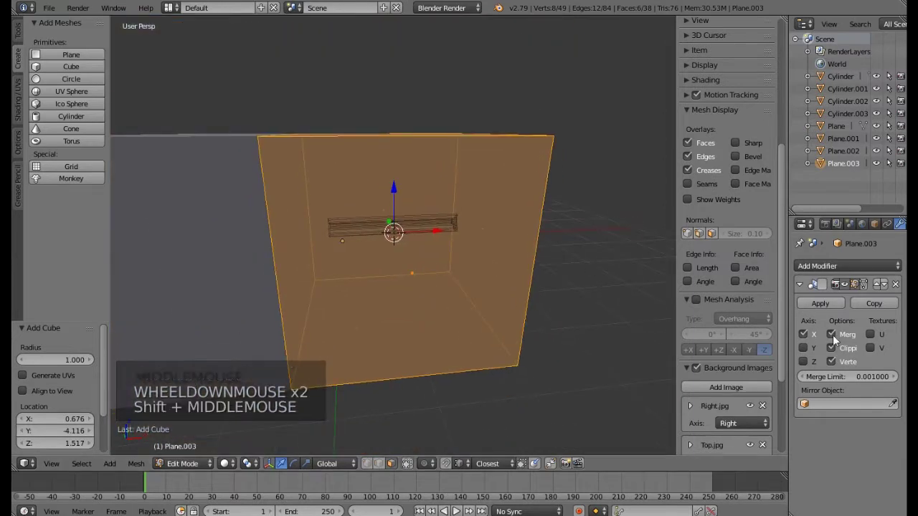
pyautogui.click(831, 348)
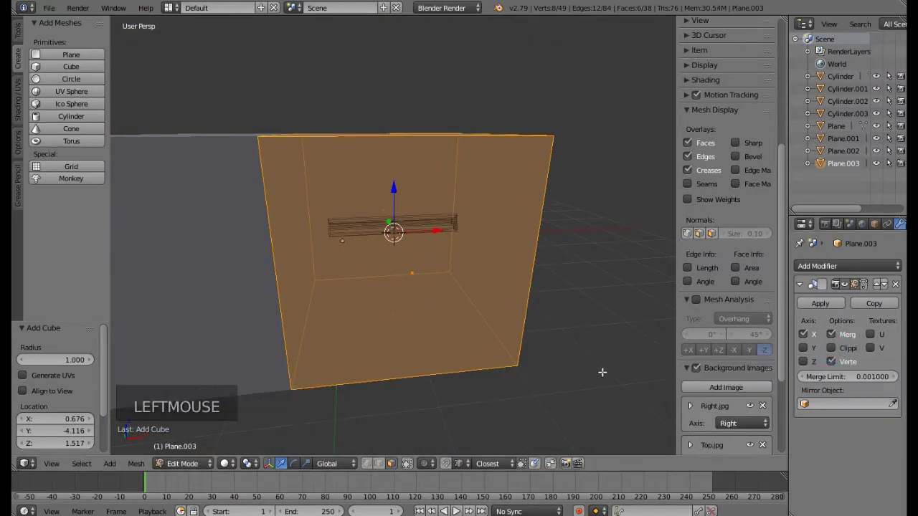
# Scale the cube down to 0.069 to form a spoiler support and view it from below the spoiler.
pyautogui.press('s')
pyautogui.press('s')
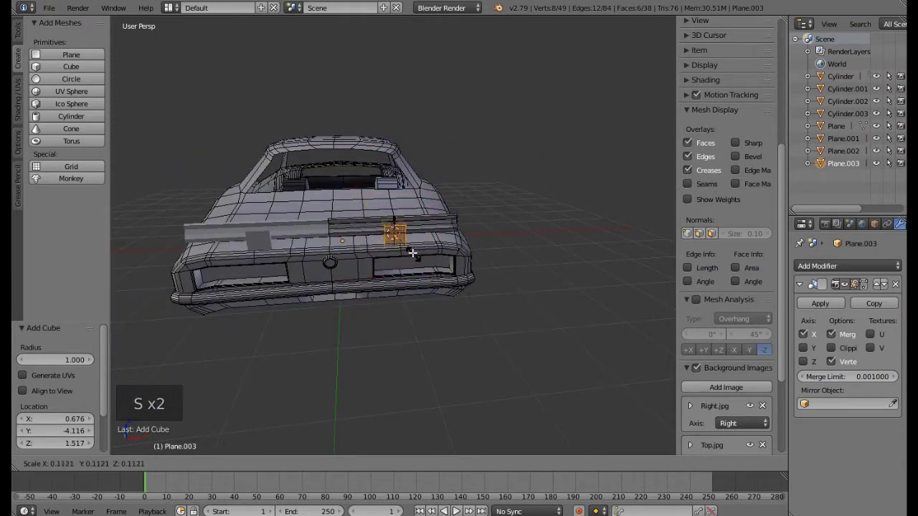
pyautogui.click(405, 247)
pyautogui.press('KP_Decimal')
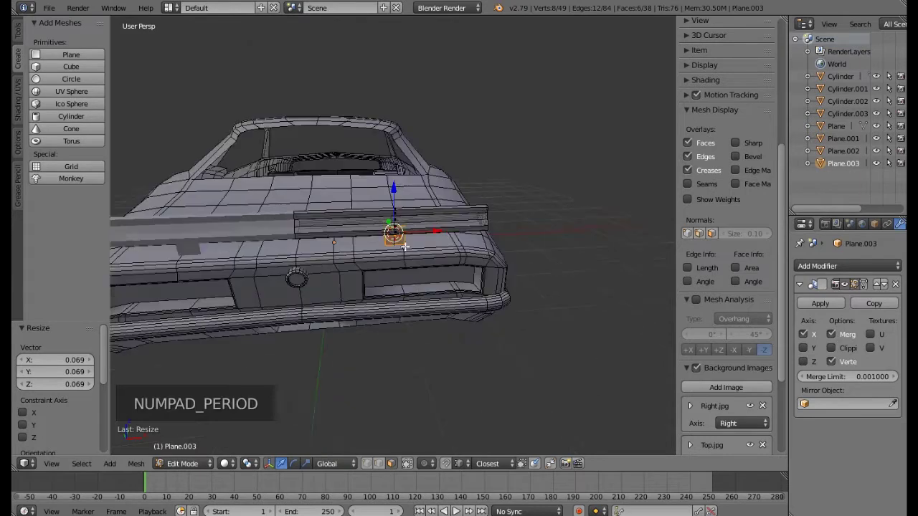
pyautogui.scroll(-4, 448, 275)
pyautogui.moveTo(448, 275); pyautogui.dragTo(501, 331, button='middle')
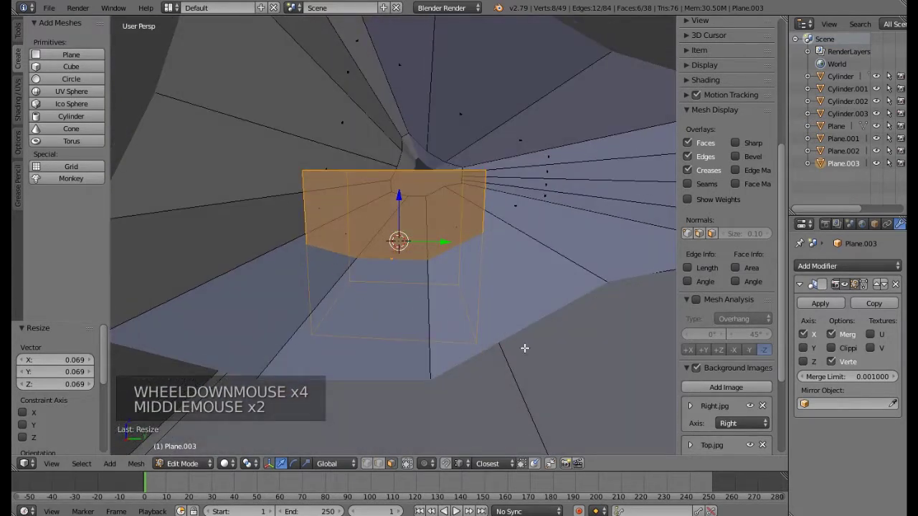
# Scale the spoiler's support cube along Y to about 0.46 and move it -0.004 along Y.
pyautogui.press('s')
pyautogui.press('s')
pyautogui.press('s')
pyautogui.press('y')
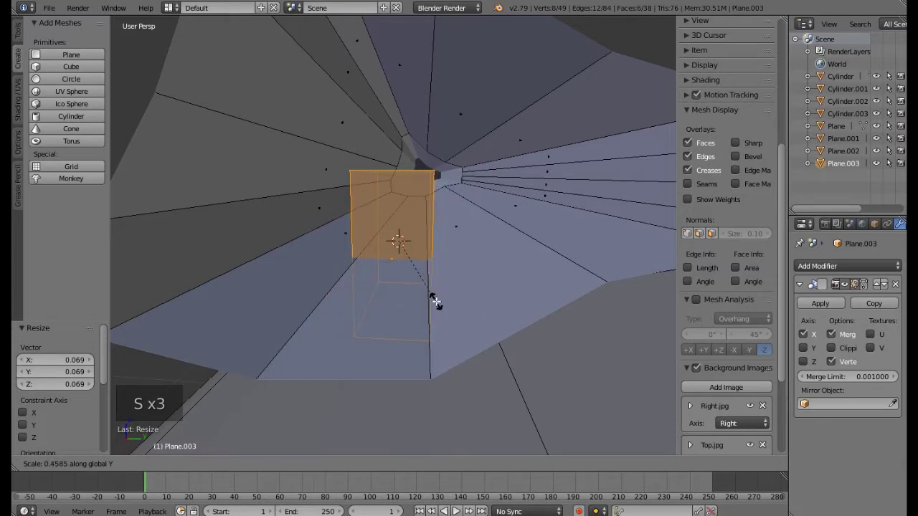
pyautogui.click(433, 300)
pyautogui.click(434, 244)
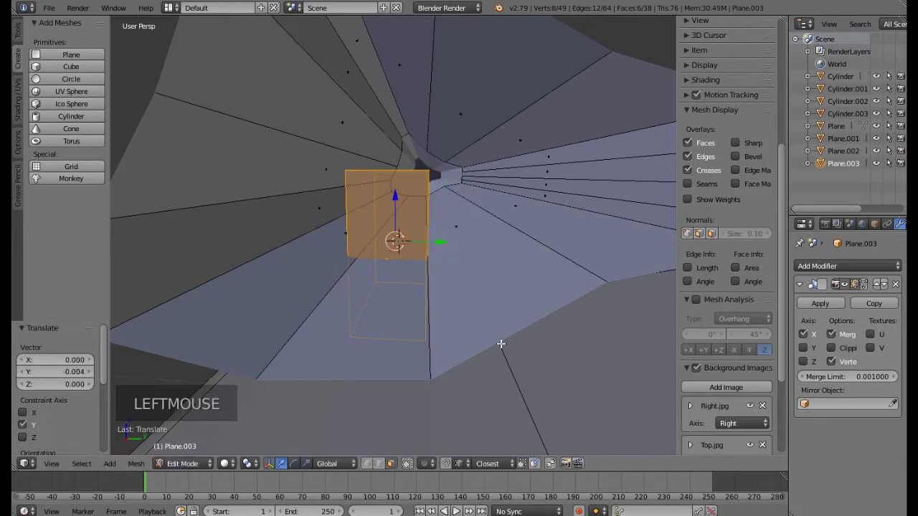
# Narrow the support cube along Y twice, scaling it by 0.817 and by 0.536.
pyautogui.press('s')
pyautogui.press('s')
pyautogui.press('y')
pyautogui.click(478, 325)
pyautogui.moveTo(330, 348); pyautogui.dragTo(396, 327, button='middle')
pyautogui.moveTo(434, 299); pyautogui.dragTo(535, 363, button='middle')
pyautogui.press('s')
pyautogui.press('s')
pyautogui.press('s')
pyautogui.press('s')
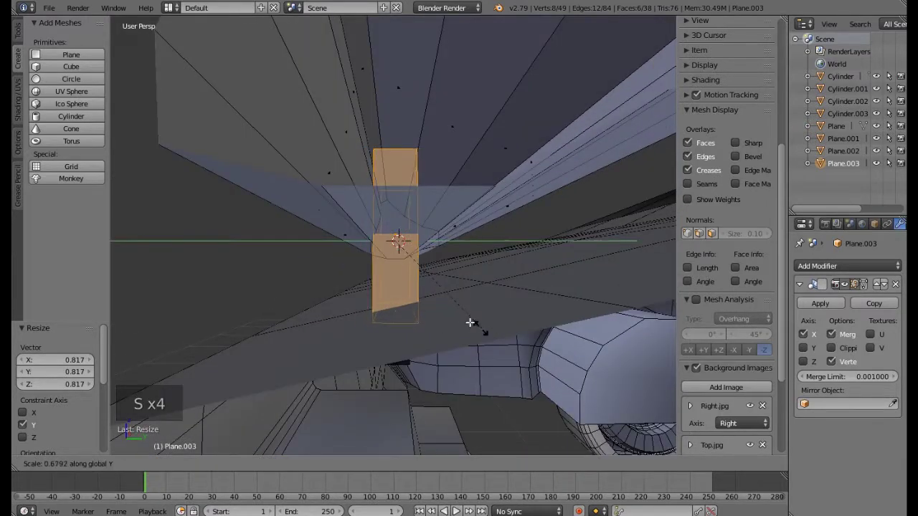
pyautogui.click(459, 317)
# Scale the support cube along X by 0.390 to make it a slim post beneath the spoiler.
pyautogui.moveTo(459, 317); pyautogui.dragTo(457, 331, button='middle')
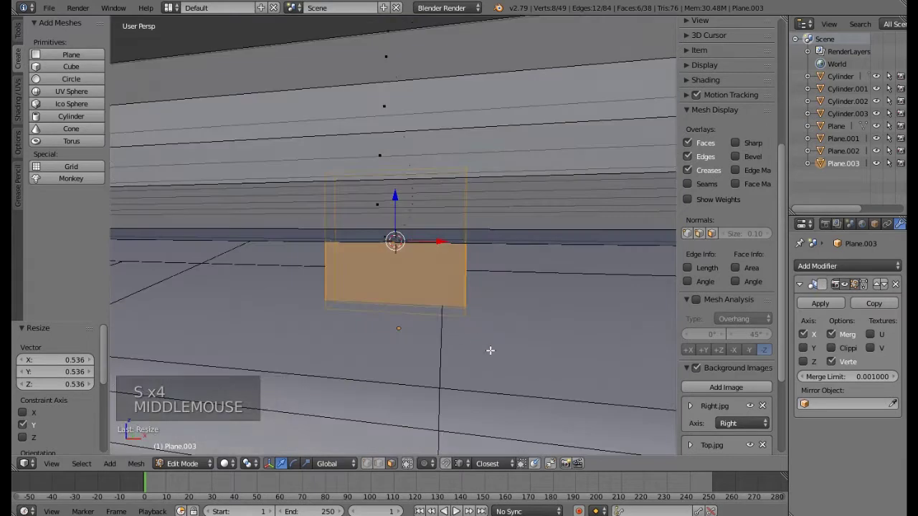
pyautogui.moveTo(499, 356); pyautogui.dragTo(510, 365, button='middle')
pyautogui.press('s')
pyautogui.press('s')
pyautogui.press('s')
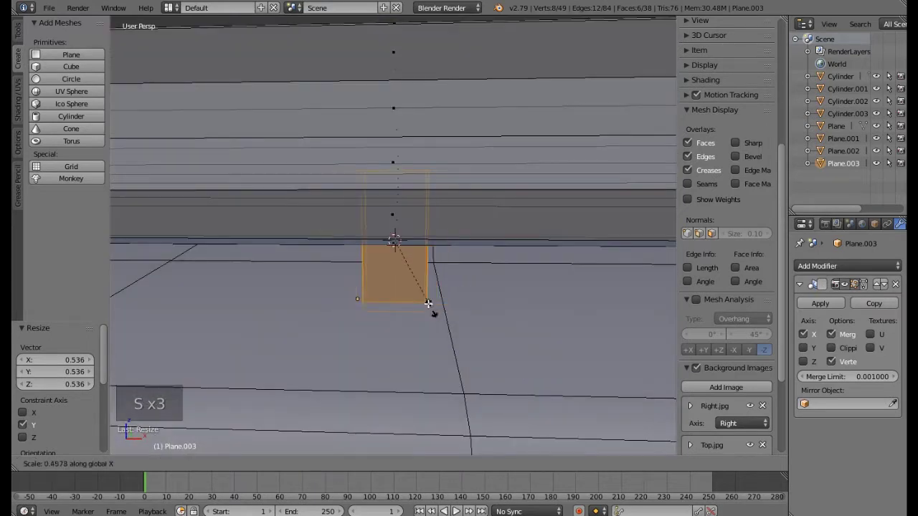
pyautogui.click(426, 299)
pyautogui.scroll(-2, 429, 299)
pyautogui.moveTo(420, 286); pyautogui.dragTo(363, 277, button='middle')
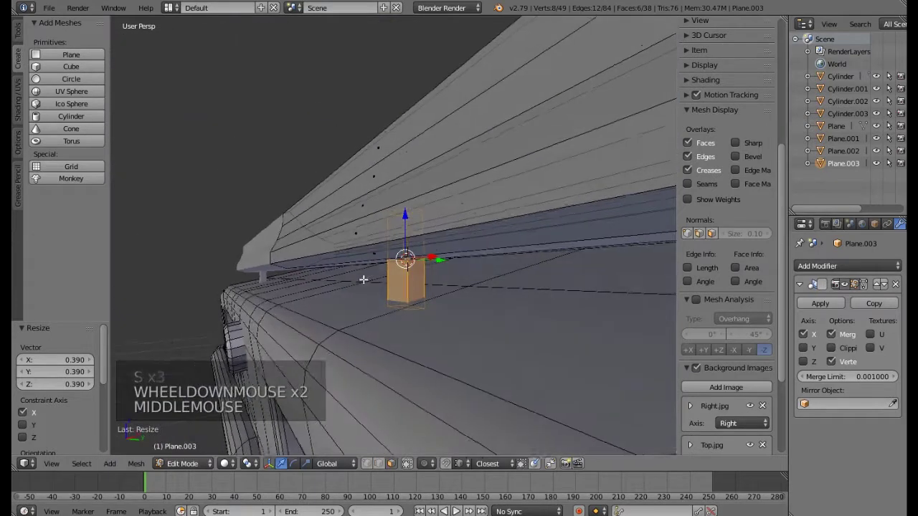
# Thin the spoiler support a bit more along Y, leave Edit Mode and deselect everything.
pyautogui.press('s')
pyautogui.press('s')
pyautogui.press('y')
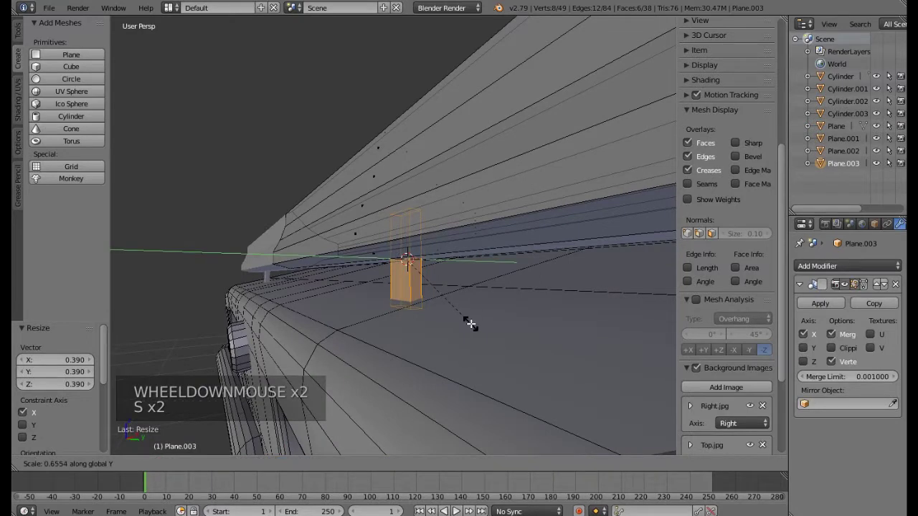
pyautogui.click(466, 319)
pyautogui.press('Tab')
pyautogui.scroll(-4, 467, 319)
pyautogui.press('a')
pyautogui.moveTo(466, 319); pyautogui.dragTo(500, 330, button='middle')
pyautogui.scroll(-5, 407, 352)
pyautogui.scroll(-3, 509, 353)
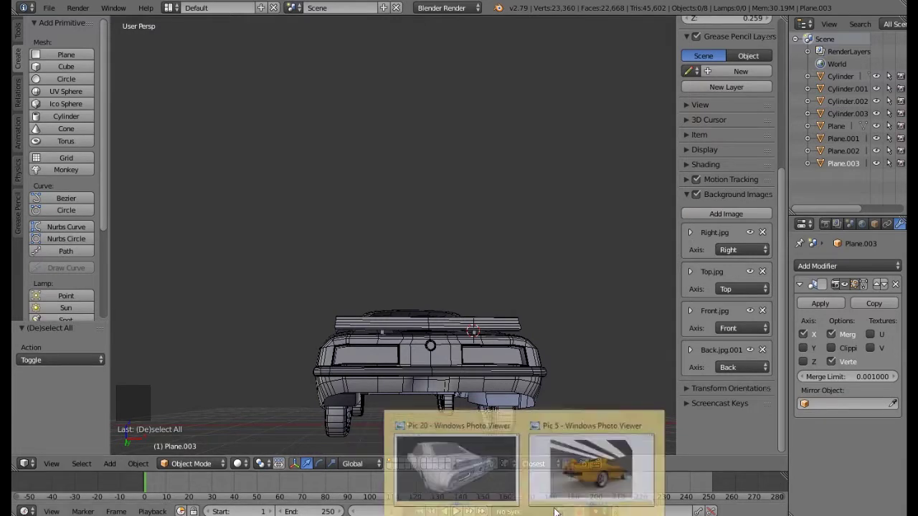
# Check the car's rear in the Pic 5 reference image and open the car body for mesh editing.
pyautogui.click(574, 466)
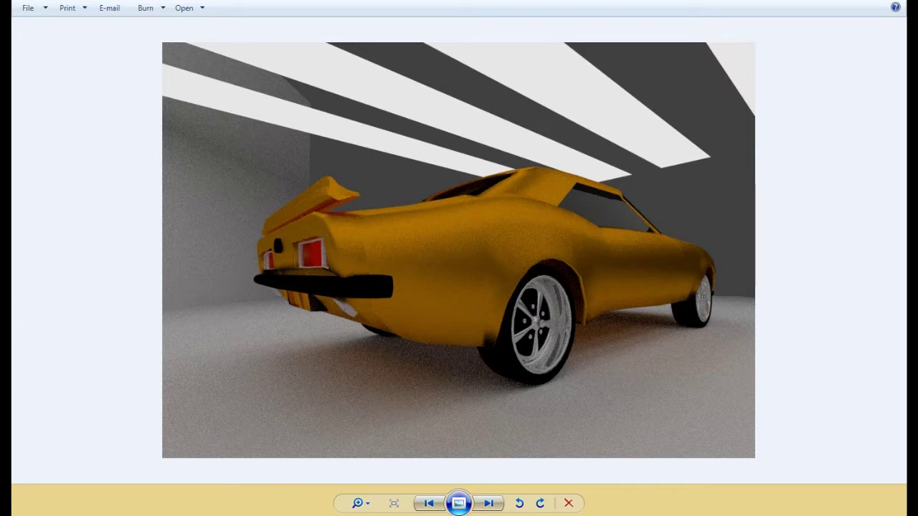
pyautogui.click(830, 2)
pyautogui.scroll(3, 520, 395)
pyautogui.rightClick(474, 371)
pyautogui.press('Tab')
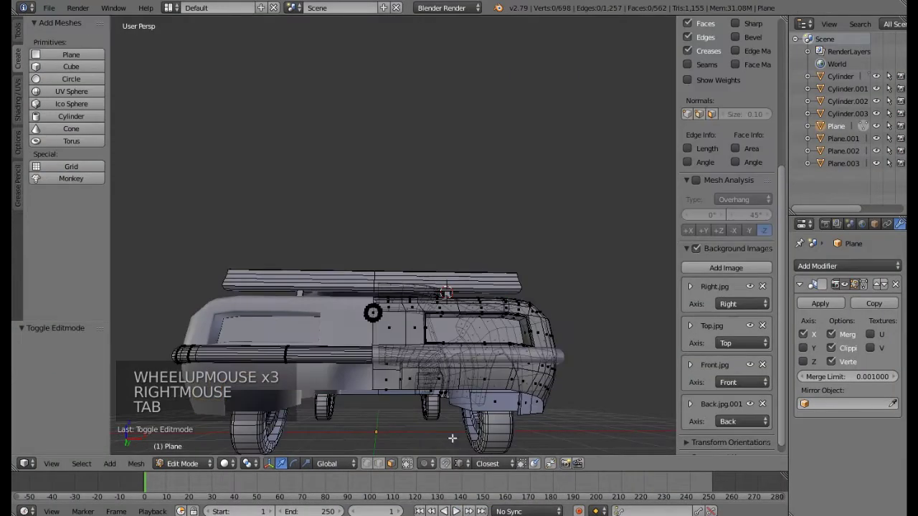
# Select the body face beneath the rear bumper and snap the 3D cursor to it.
pyautogui.click(391, 464)
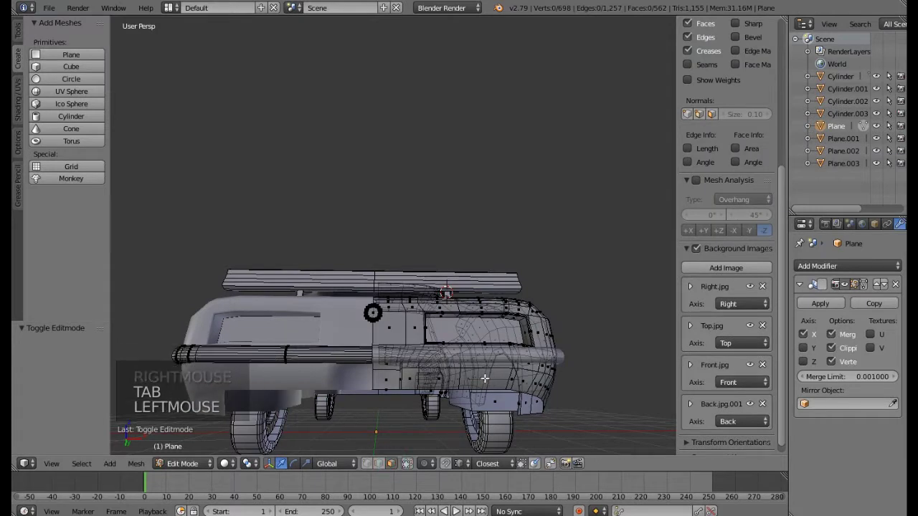
pyautogui.rightClick(487, 380)
pyautogui.press('KP_Decimal')
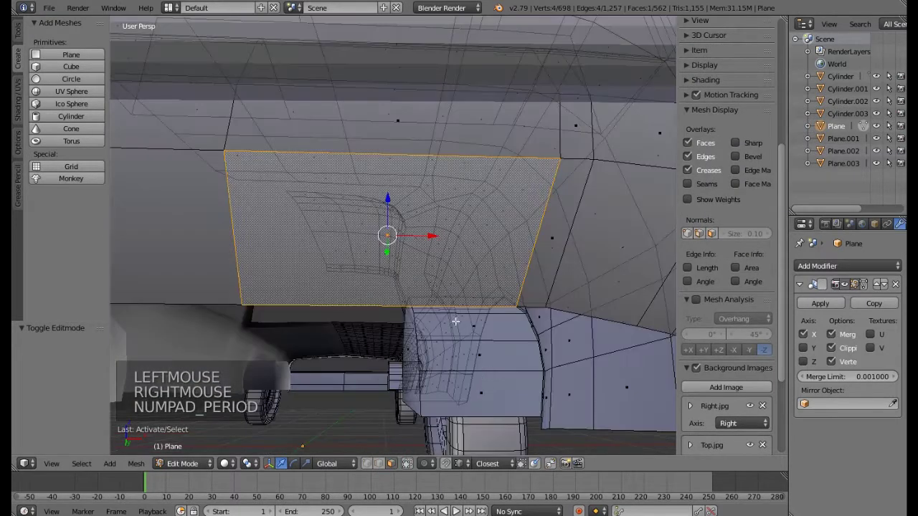
pyautogui.moveTo(400, 330); pyautogui.dragTo(402, 350, button='middle')
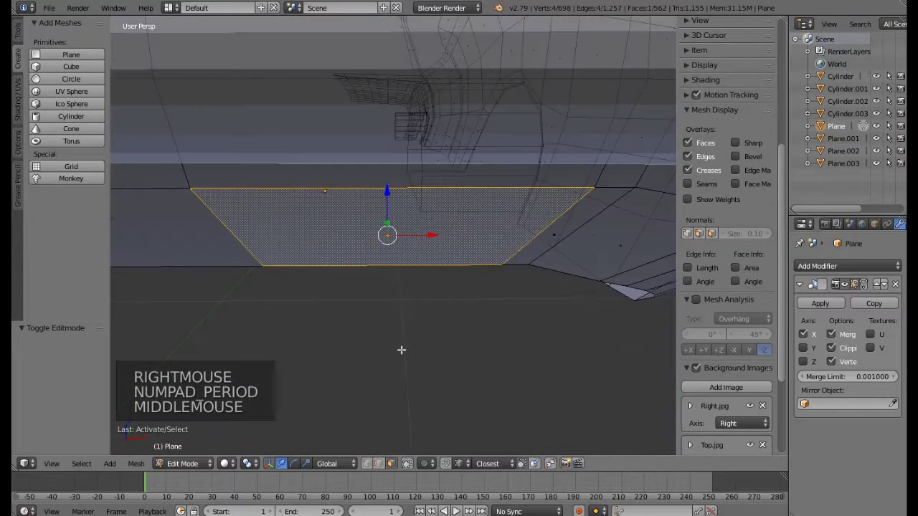
pyautogui.hotkey('shift', 's')
pyautogui.click(366, 315)
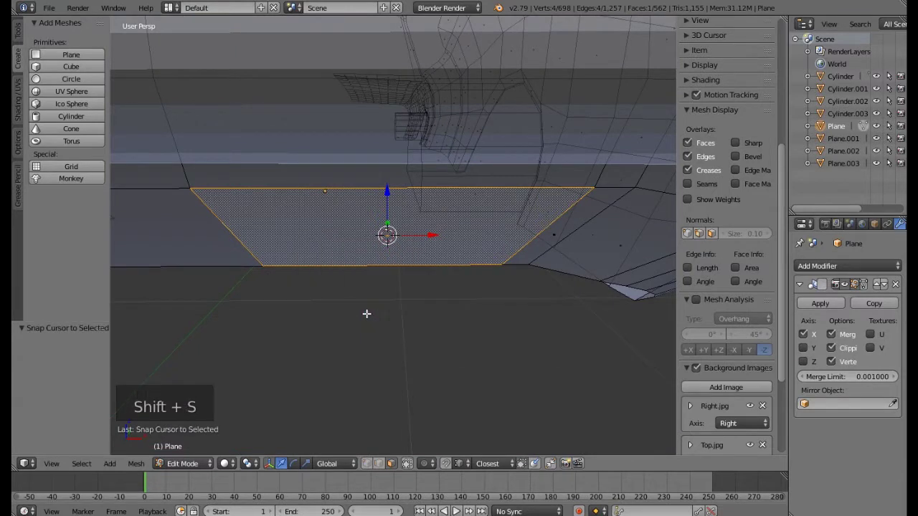
# Add a cube at the 3D cursor and scale it down to 0.284.
pyautogui.click(74, 68)
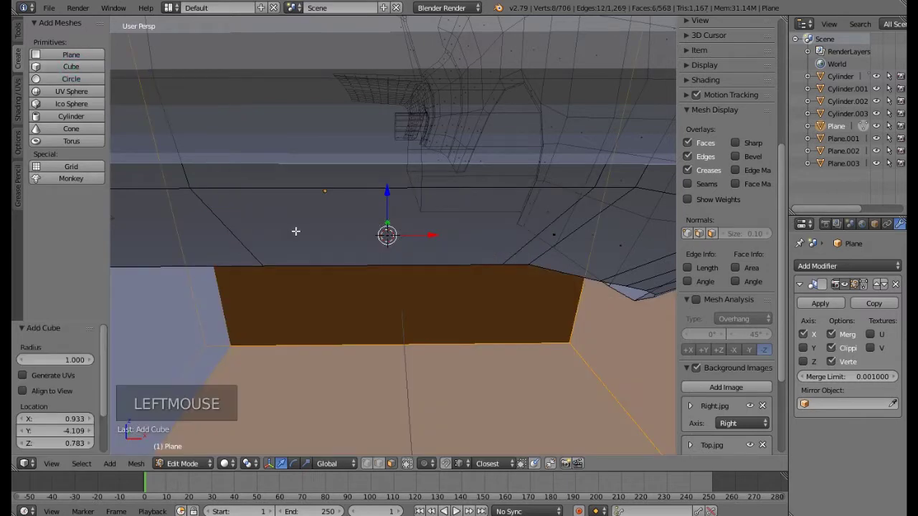
pyautogui.scroll(-8, 295, 234)
pyautogui.scroll(-1, 296, 235)
pyautogui.keyDown('shift'); pyautogui.moveTo(295, 235); pyautogui.dragTo(423, 255, button='middle'); pyautogui.keyUp('shift')
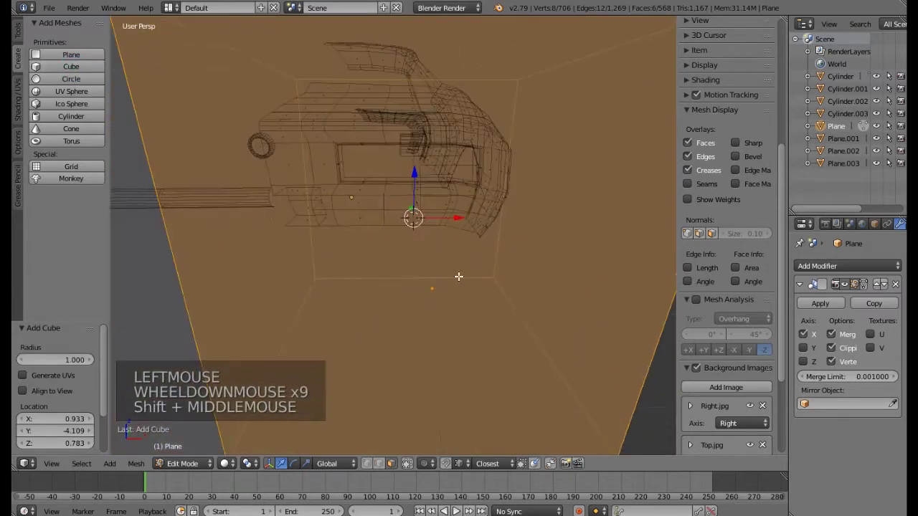
pyautogui.press('s')
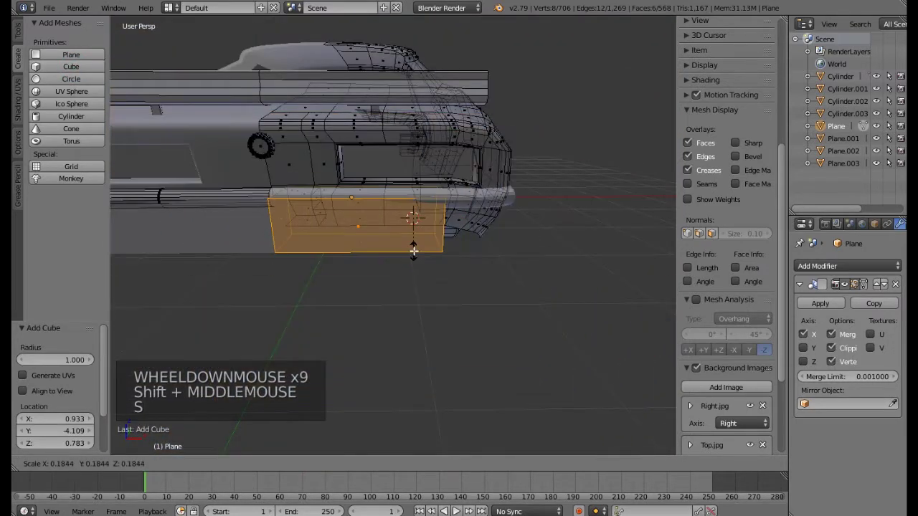
pyautogui.click(431, 269)
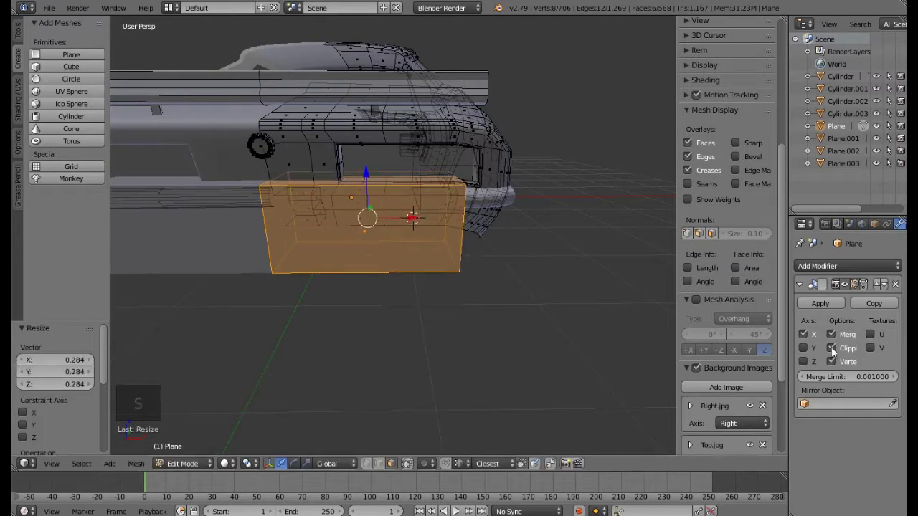
# Turn off clipping in the Mirror modifier, shrink the cube further and move it 0.378 along X.
pyautogui.click(831, 349)
pyautogui.press('s')
pyautogui.press('s')
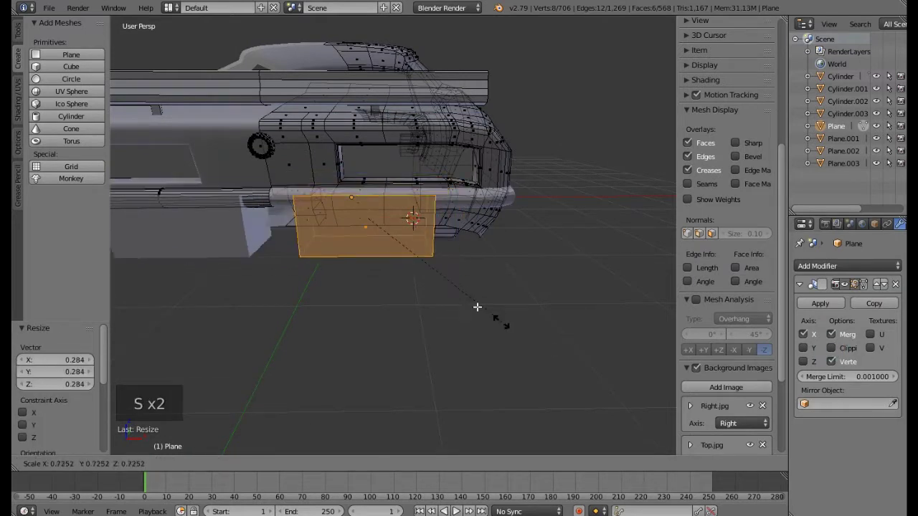
pyautogui.click(432, 284)
pyautogui.moveTo(409, 217); pyautogui.dragTo(463, 225)
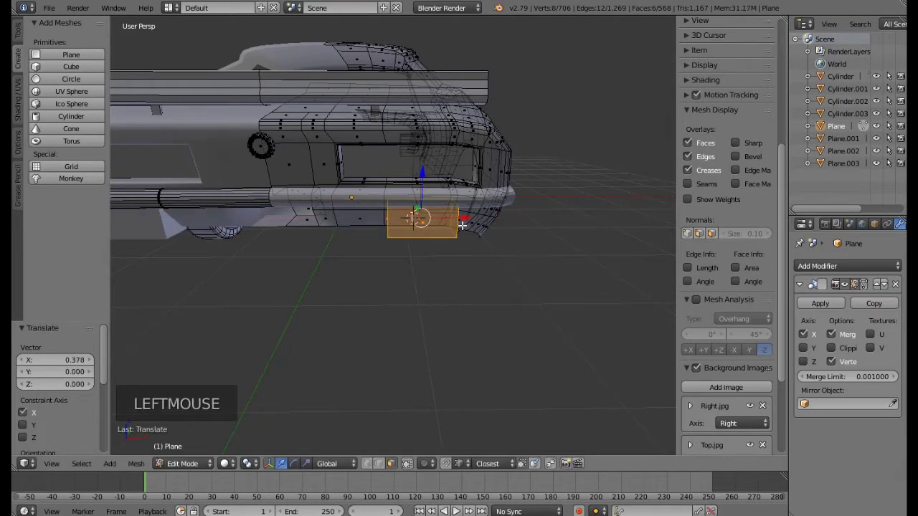
# In the wireframe back view, move the cube down 0.336 and back up 0.283 along Z, below the bumper.
pyautogui.press('ctrl+KP_1')
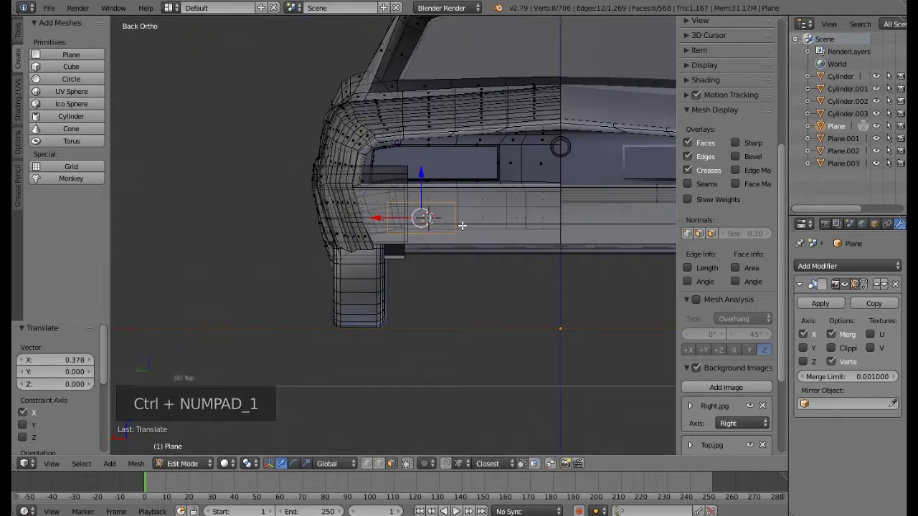
pyautogui.press('z')
pyautogui.scroll(5, 462, 225)
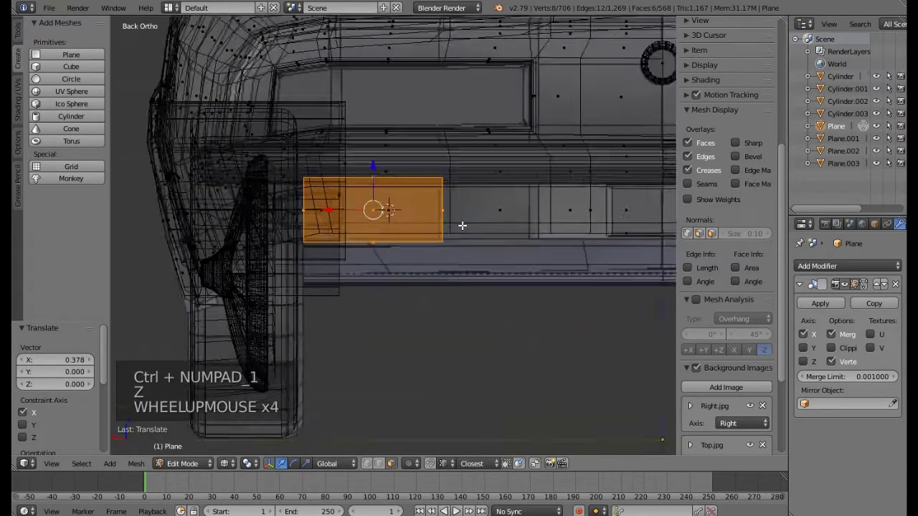
pyautogui.moveTo(351, 167); pyautogui.dragTo(447, 287)
pyautogui.keyDown('shift'); pyautogui.moveTo(447, 277); pyautogui.dragTo(361, 260, button='middle'); pyautogui.keyUp('shift')
pyautogui.scroll(-5, 360, 259)
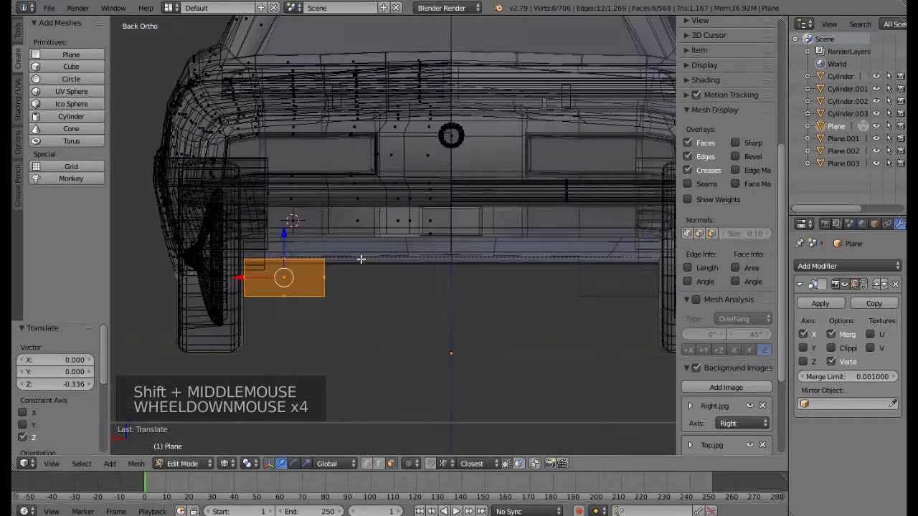
pyautogui.keyDown('shift'); pyautogui.moveTo(470, 257); pyautogui.dragTo(398, 242, button='middle'); pyautogui.keyUp('shift')
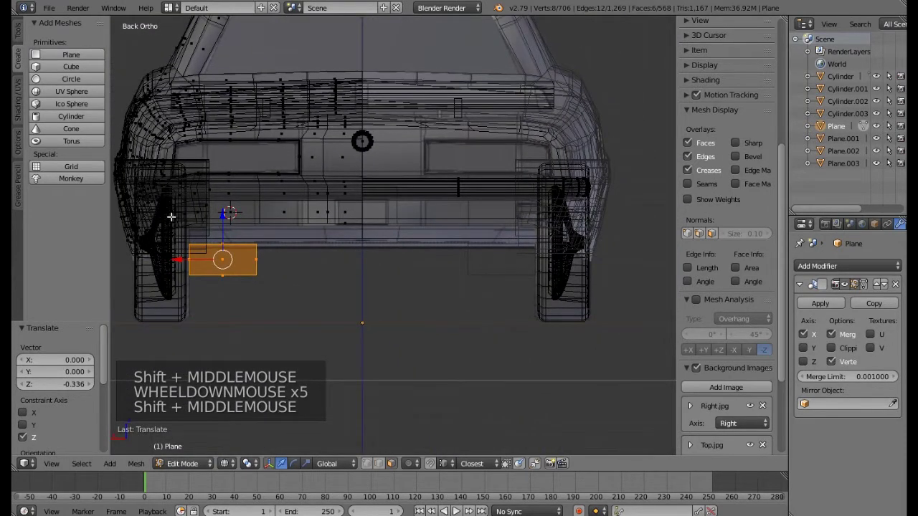
pyautogui.scroll(5, 174, 218)
pyautogui.moveTo(338, 285); pyautogui.dragTo(345, 183)
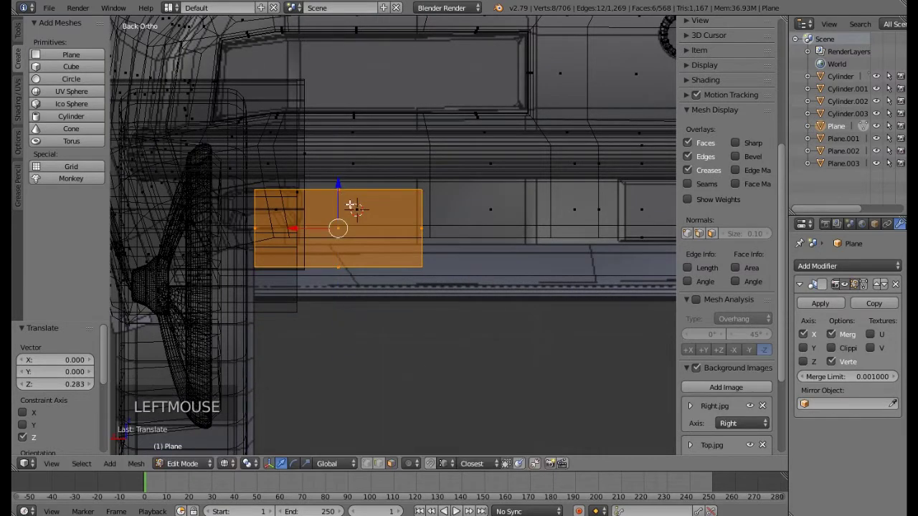
# Separate the cube from the car body into its own object and select it.
pyautogui.press('p')
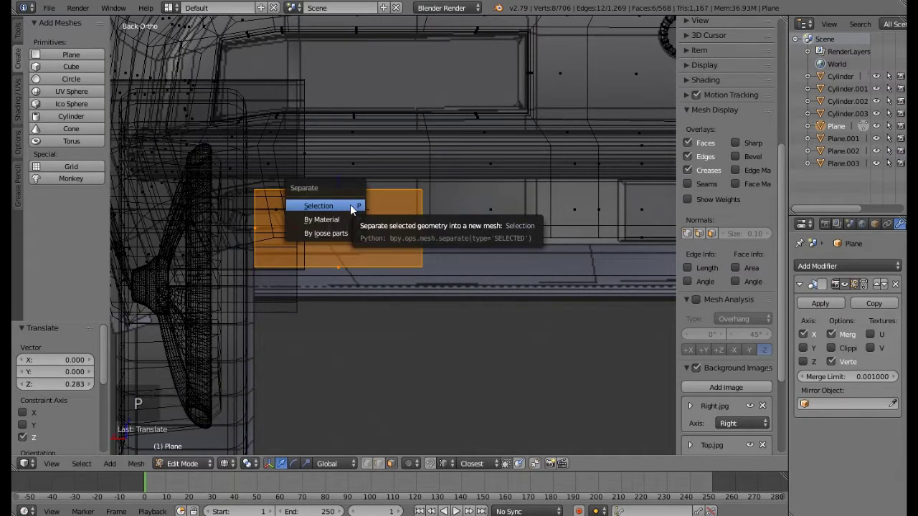
pyautogui.click(350, 206)
pyautogui.press('Tab')
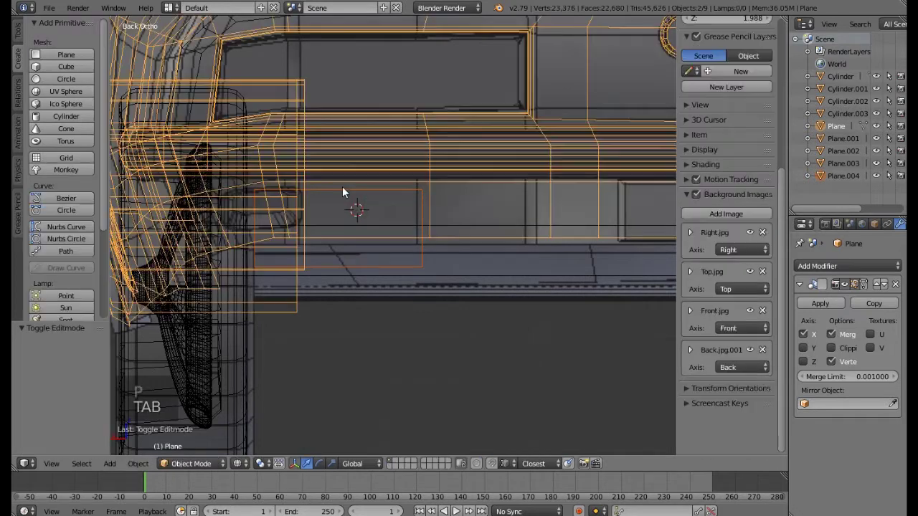
pyautogui.rightClick(344, 188)
pyautogui.scroll(4, 322, 215)
pyautogui.keyDown('shift'); pyautogui.moveTo(314, 228); pyautogui.dragTo(336, 216, button='middle'); pyautogui.keyUp('shift')
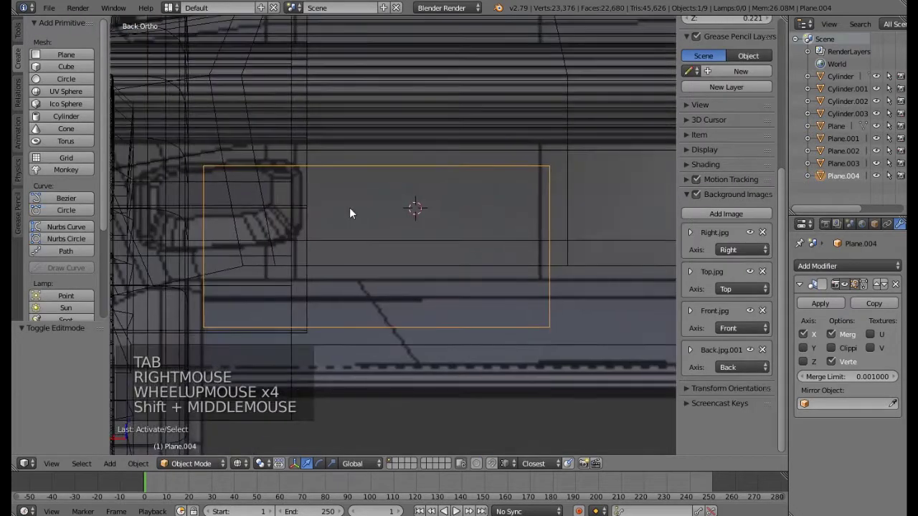
# Scale the whole cube by 0.639, narrow it along X and move it onto the rounded shape in the back reference image.
pyautogui.press('Tab')
pyautogui.press('a')
pyautogui.press('a')
pyautogui.scroll(5, 724, 323)
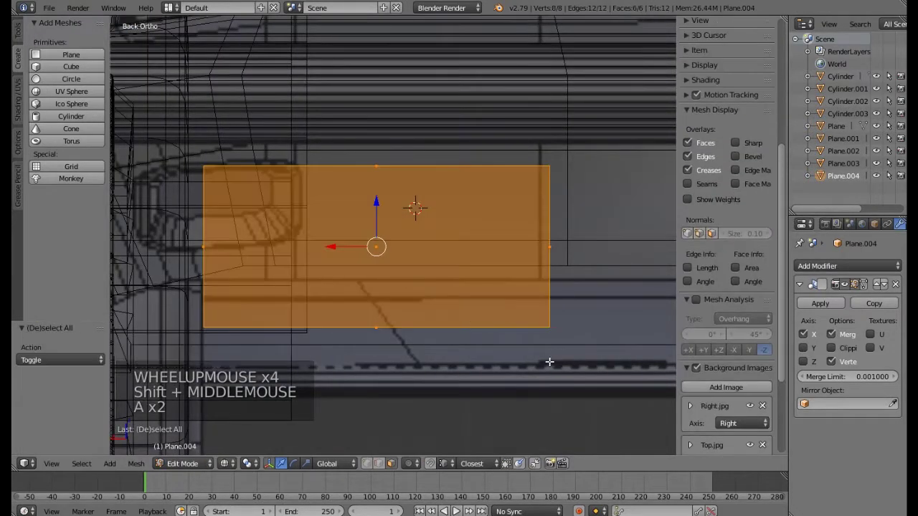
pyautogui.press('s')
pyautogui.click(502, 333)
pyautogui.press('s')
pyautogui.press('x')
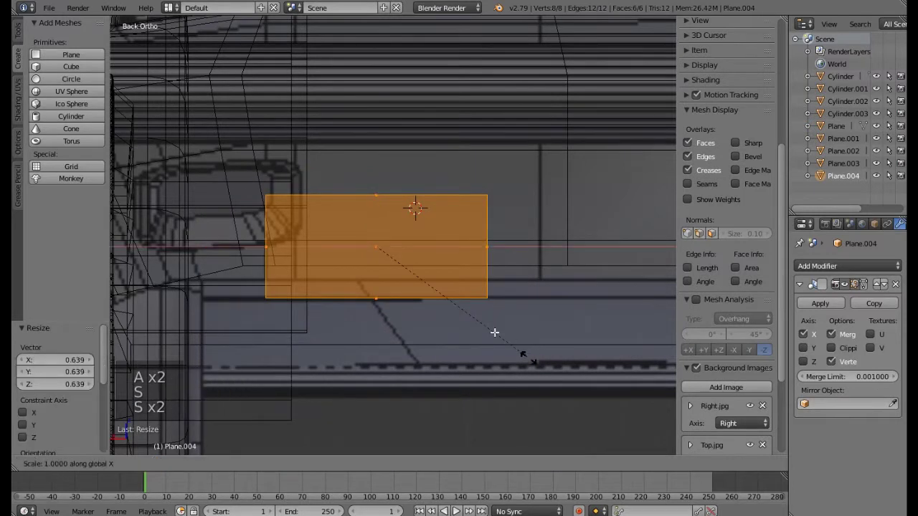
pyautogui.click(445, 306)
pyautogui.moveTo(372, 248); pyautogui.dragTo(213, 199)
# Widen the cube along X by 1.485 to span the rounded shape in the back reference image.
pyautogui.keyDown('shift'); pyautogui.moveTo(309, 212); pyautogui.dragTo(422, 227, button='middle'); pyautogui.keyUp('shift')
pyautogui.scroll(3, 344, 229)
pyautogui.press('x')
pyautogui.press('s')
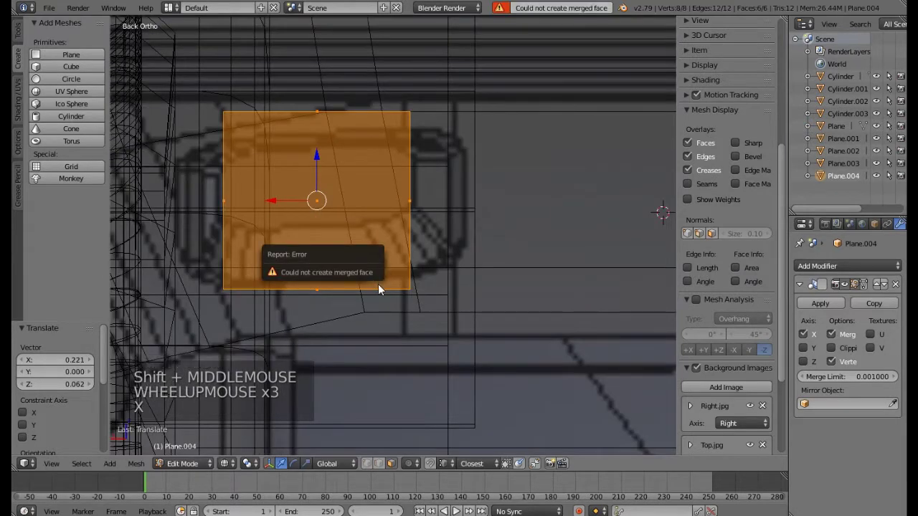
pyautogui.press('s')
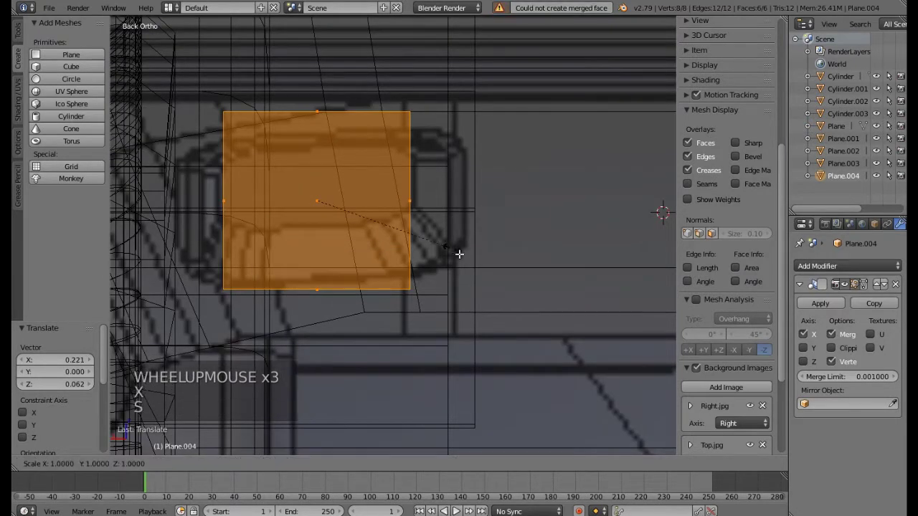
pyautogui.press('x')
pyautogui.click(507, 296)
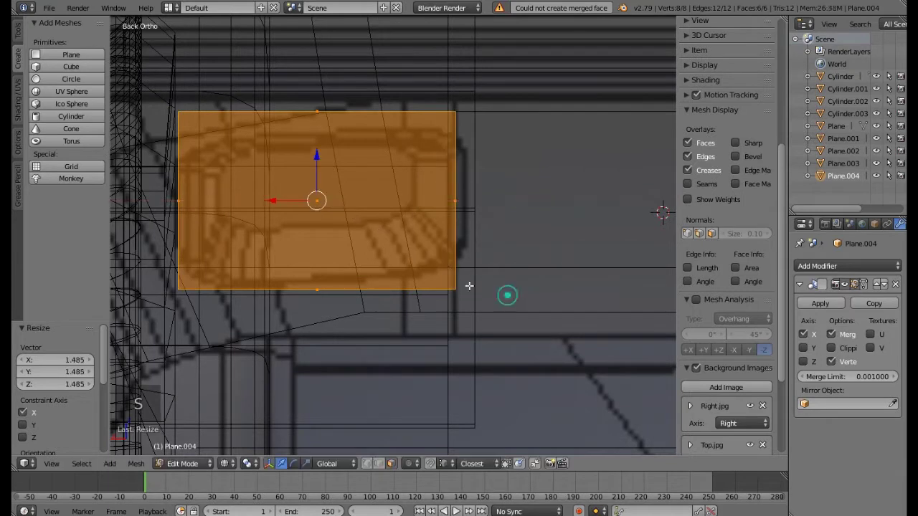
# Move the cube -0.006 along X and scale its height along Z by 0.801 to fit the reference shape.
pyautogui.moveTo(267, 202); pyautogui.dragTo(281, 205)
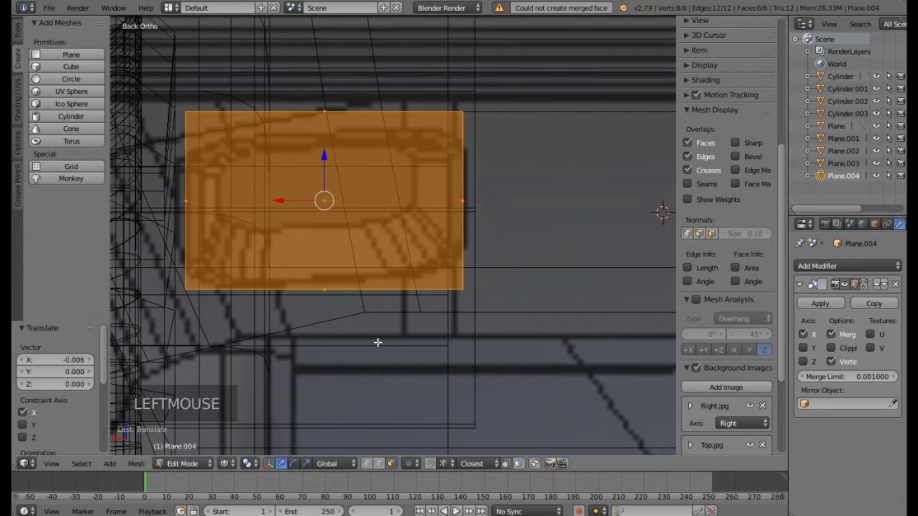
pyautogui.press('s')
pyautogui.press('z')
pyautogui.click(363, 315)
pyautogui.scroll(-5, 363, 314)
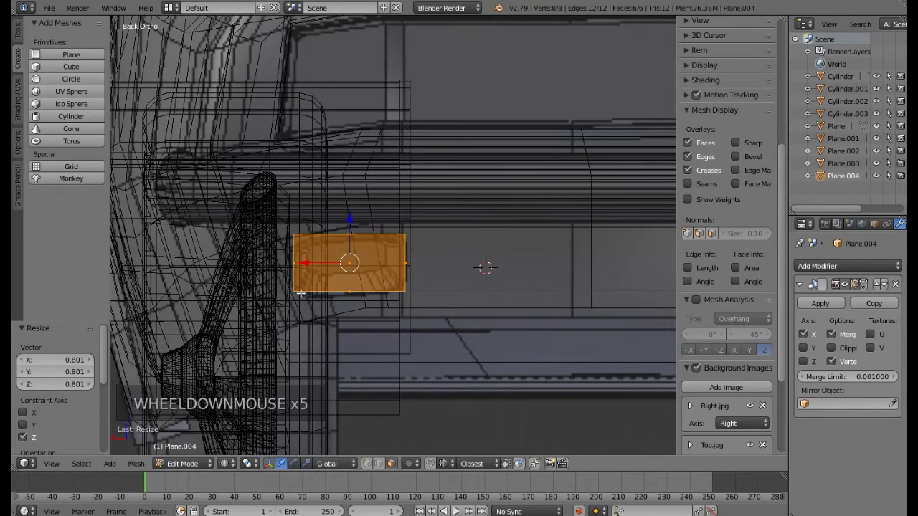
# Move the whole cube -0.079 along Y to set it against the car's lower rear body.
pyautogui.press('KP_5')
pyautogui.press('z')
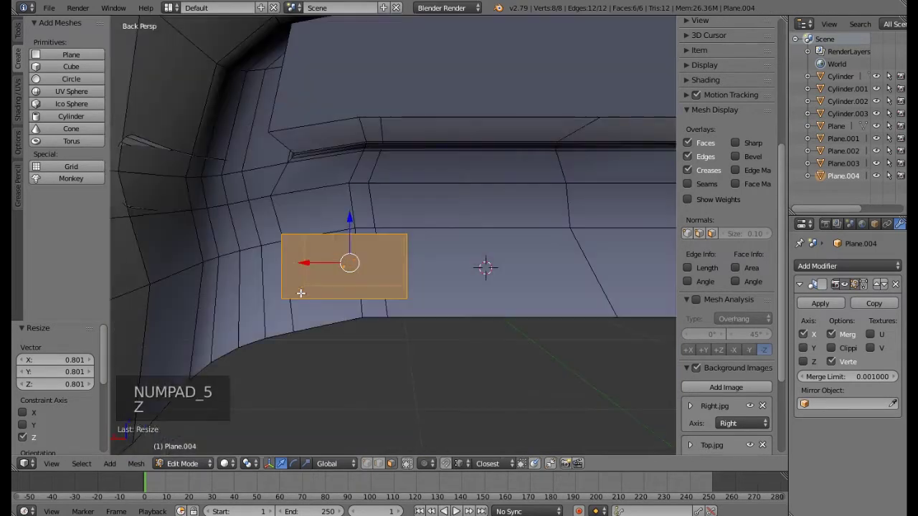
pyautogui.moveTo(300, 293); pyautogui.dragTo(300, 326, button='middle')
pyautogui.moveTo(386, 263); pyautogui.dragTo(338, 266)
pyautogui.moveTo(338, 266)
pyautogui.mouseDown(button='middle')
pyautogui.moveTo(307, 262)
pyautogui.moveTo(340, 277)
pyautogui.moveTo(343, 297)
pyautogui.moveTo(345, 267)
pyautogui.mouseUp(button='middle')
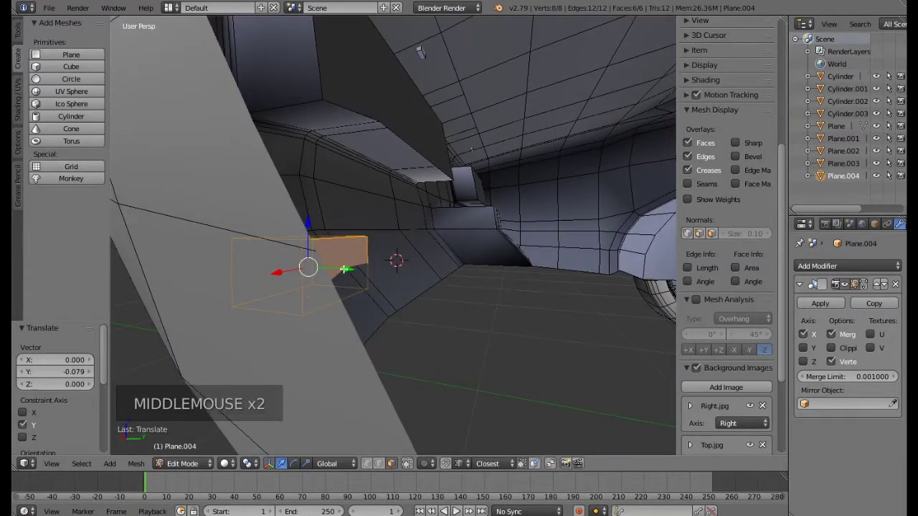
# Delete the cube's hidden face on the inner side of the car body.
pyautogui.rightClick(344, 267)
pyautogui.press('Delete')
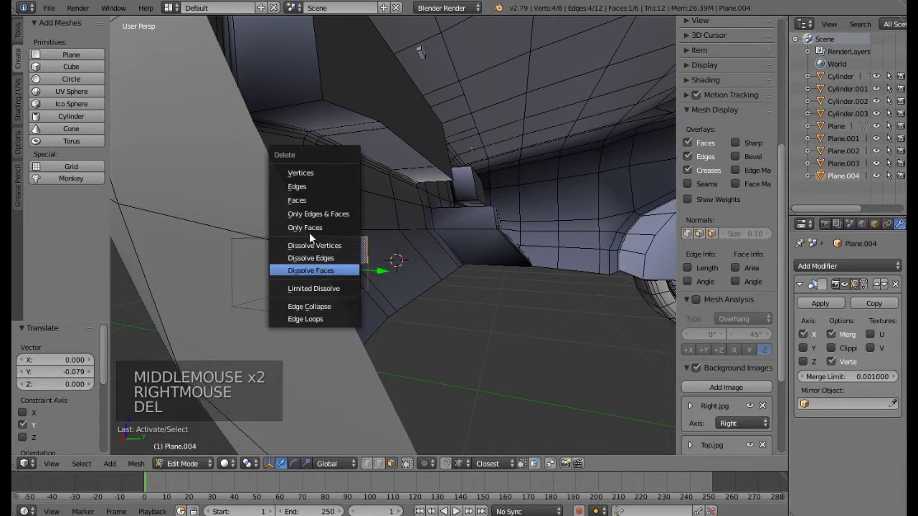
pyautogui.click(301, 200)
pyautogui.moveTo(301, 200); pyautogui.dragTo(278, 308, button='middle')
# Move the cube's outer rear-facing face 0.043 along Y toward the car body.
pyautogui.click(379, 463)
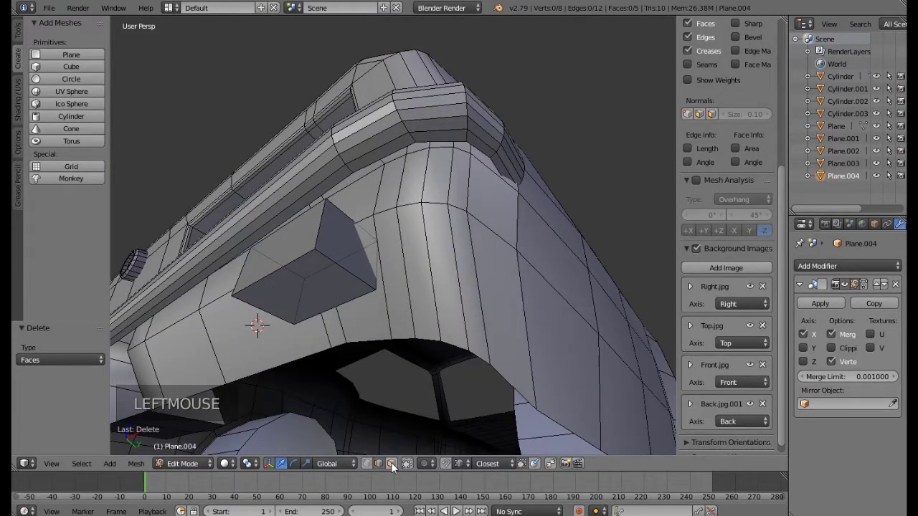
pyautogui.rightClick(280, 251)
pyautogui.moveTo(305, 270); pyautogui.dragTo(325, 284)
pyautogui.moveTo(325, 285); pyautogui.dragTo(342, 295, button='middle')
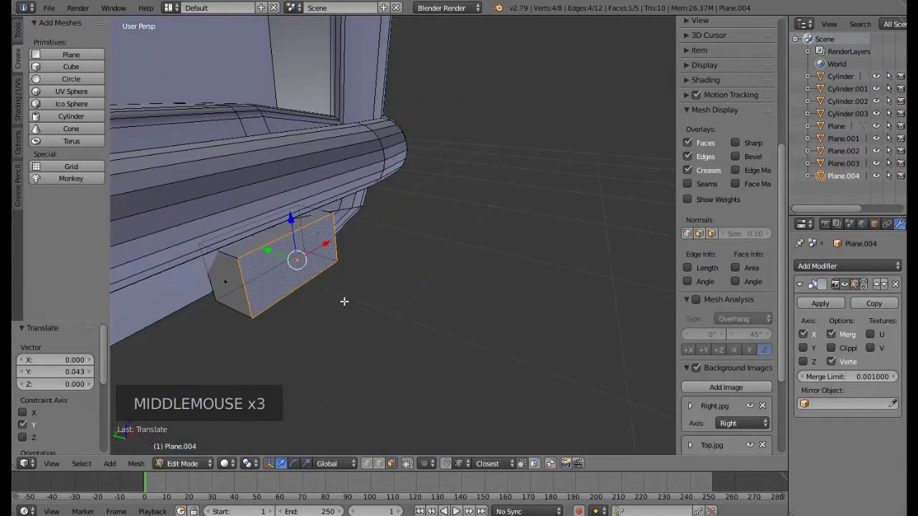
# Extrude the outer face -0.016 along Y and scale the extruded face by 0.819.
pyautogui.press('e')
pyautogui.click(350, 310)
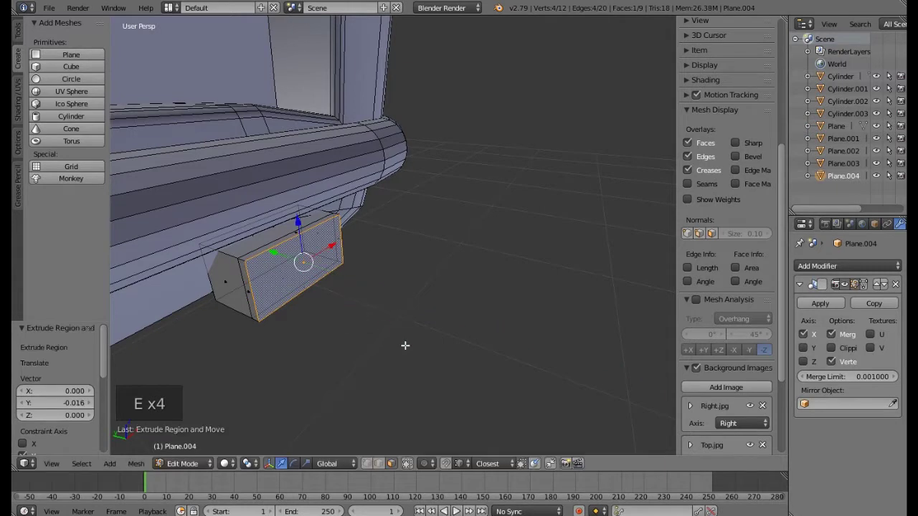
pyautogui.press('s')
pyautogui.click(383, 332)
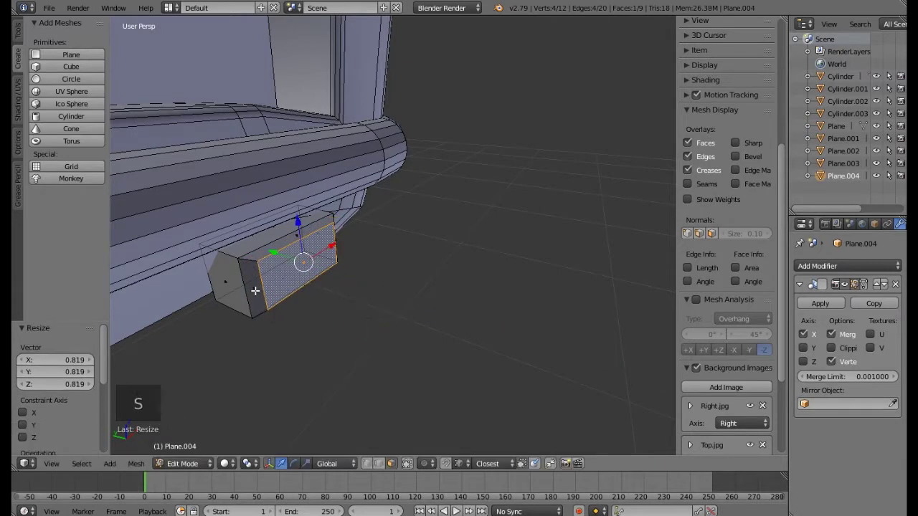
# Extrude the scaled-down outer face about 0.044 along Y into the box to form a recess, and finish mesh editing.
pyautogui.scroll(3, 255, 290)
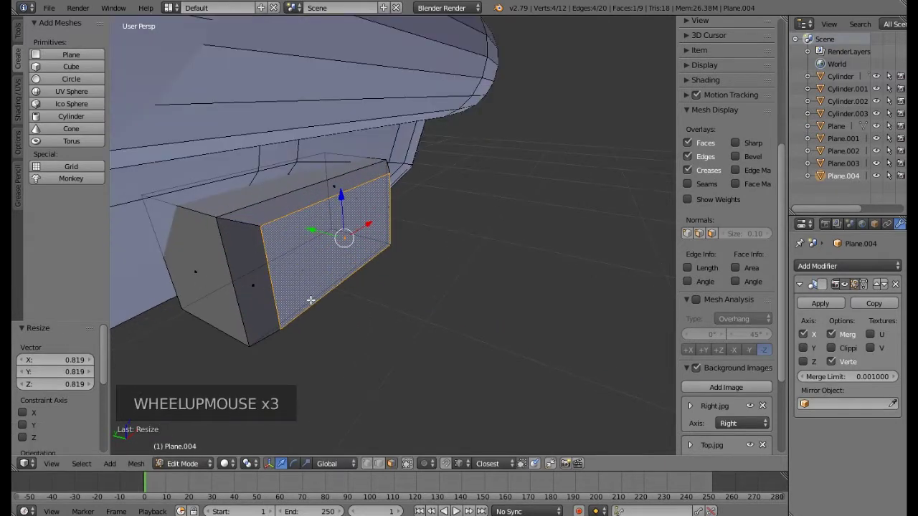
pyautogui.press('e')
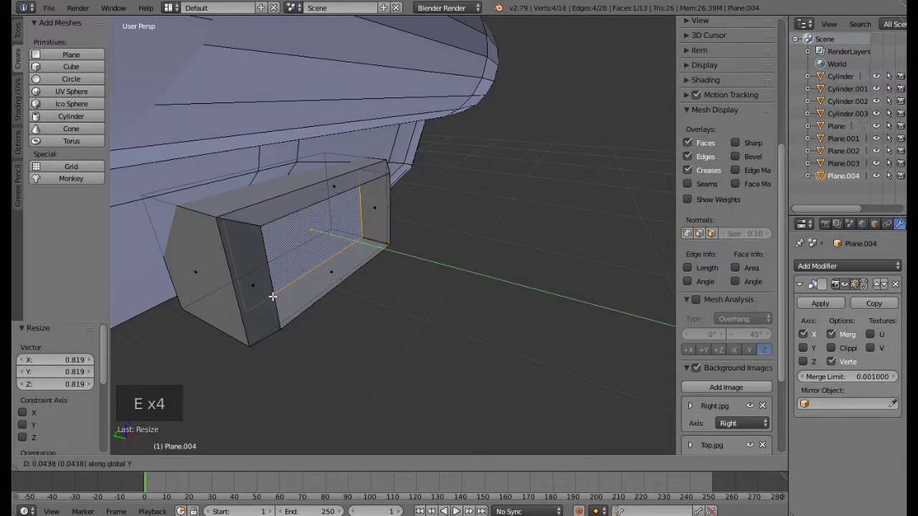
pyautogui.click(272, 296)
pyautogui.moveTo(273, 296)
pyautogui.mouseDown(button='middle')
pyautogui.moveTo(295, 292)
pyautogui.moveTo(238, 262)
pyautogui.moveTo(270, 285)
pyautogui.mouseUp(button='middle')
pyautogui.press('Tab')
pyautogui.scroll(-4, 296, 292)
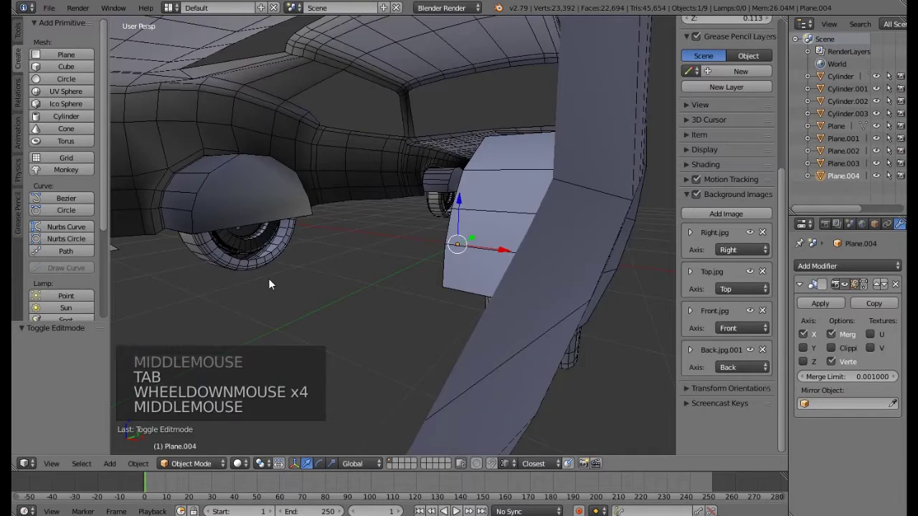
# Add a Subdivision Surface modifier to the recessed box and set its render subdivisions to 1.
pyautogui.press('KP_Decimal')
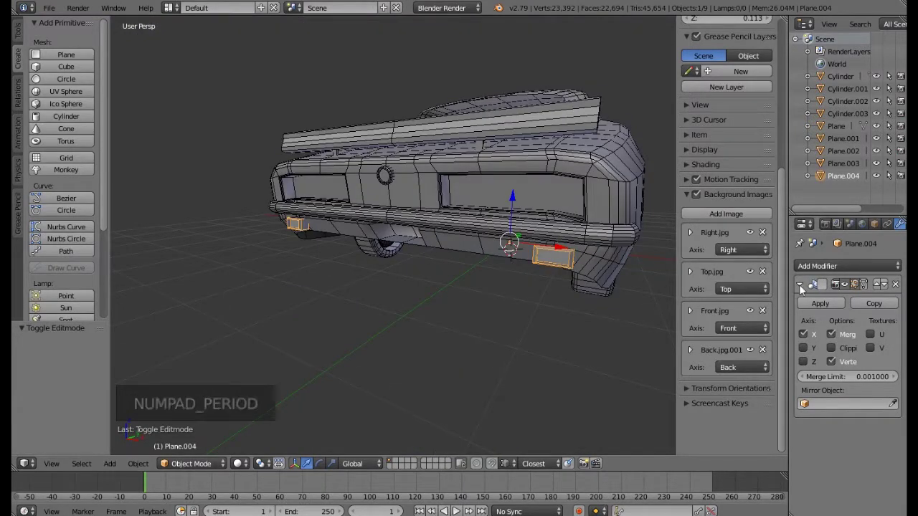
pyautogui.click(852, 266)
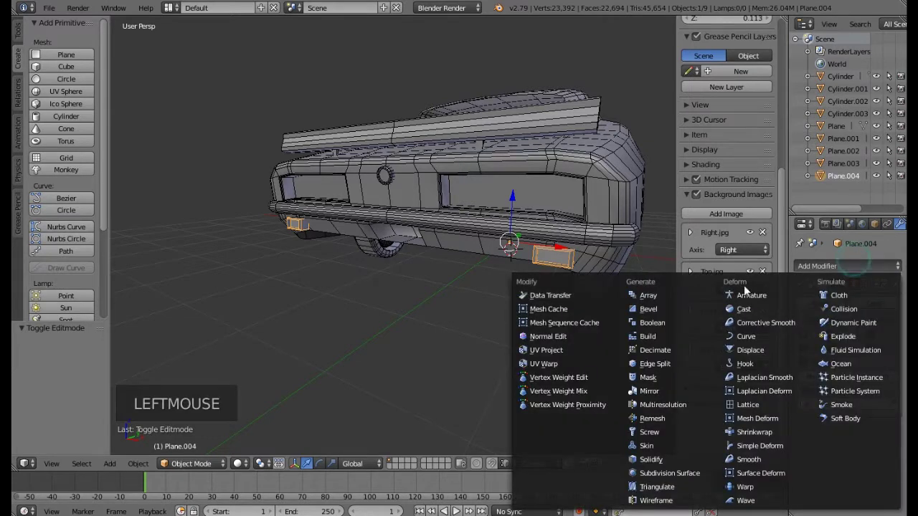
pyautogui.click(663, 476)
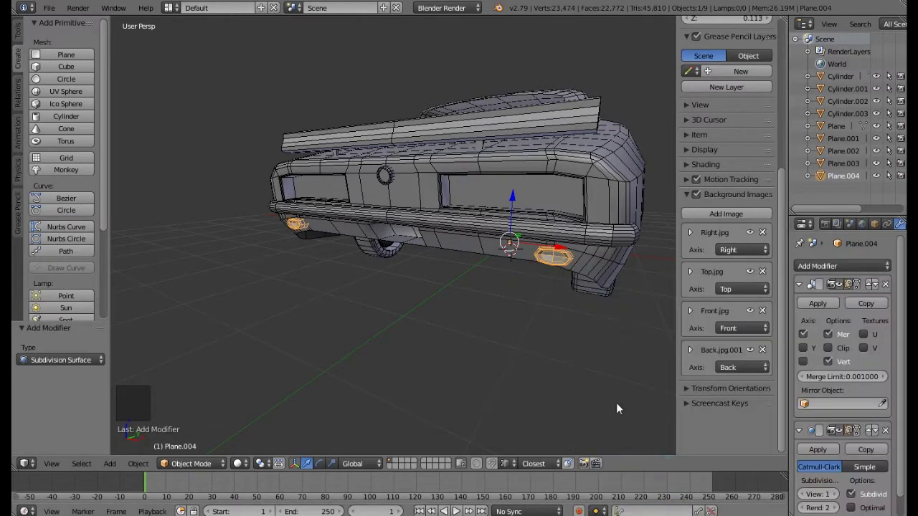
pyautogui.keyDown('shift'); pyautogui.moveTo(520, 291); pyautogui.dragTo(463, 305, button='middle'); pyautogui.keyUp('shift')
pyautogui.scroll(5, 432, 275)
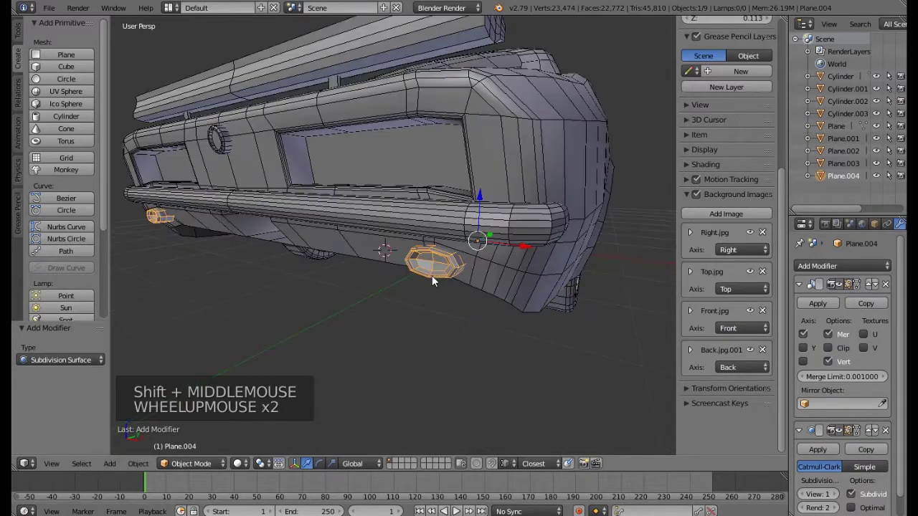
pyautogui.scroll(-3, 825, 485)
pyautogui.click(823, 488)
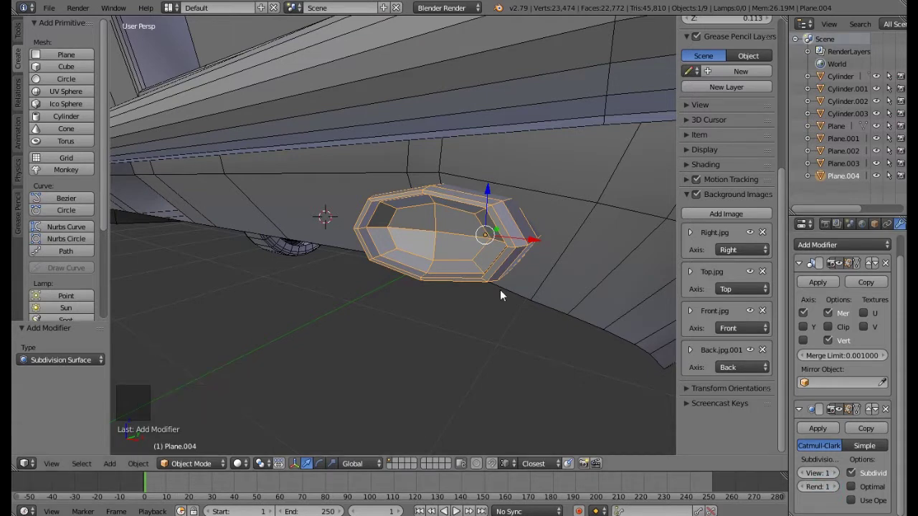
# Return to editing the recessed box's mesh and set its viewport subdivisions to 2.
pyautogui.moveTo(384, 224); pyautogui.dragTo(463, 246, button='middle')
pyautogui.press('Tab')
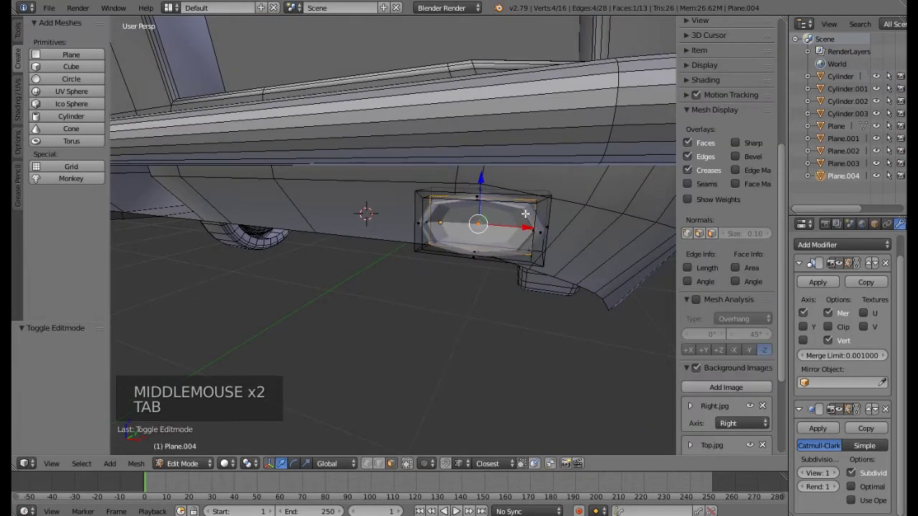
pyautogui.scroll(2, 526, 213)
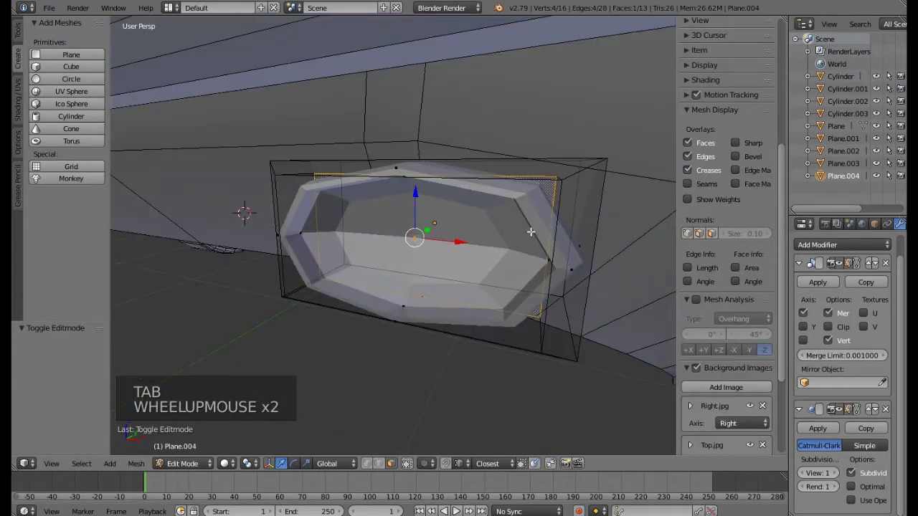
pyautogui.click(836, 476)
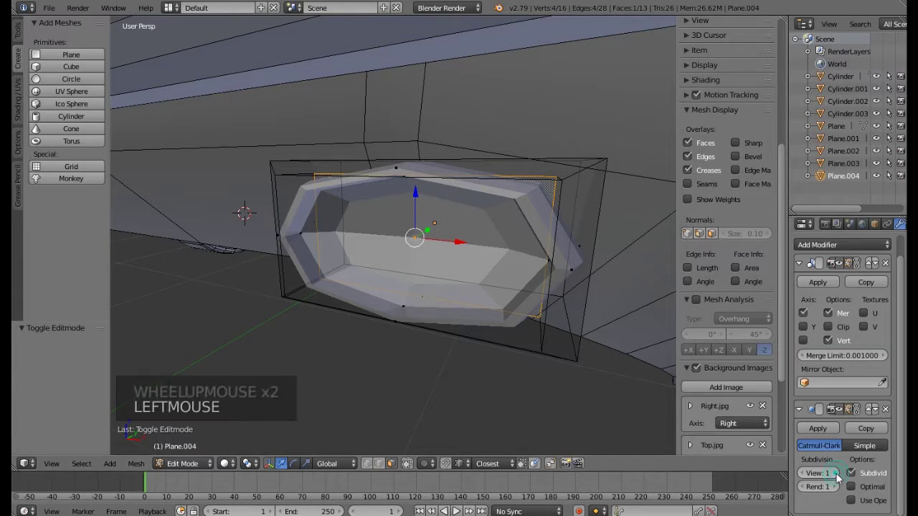
pyautogui.click(835, 477)
pyautogui.moveTo(498, 318); pyautogui.dragTo(485, 263, button='middle')
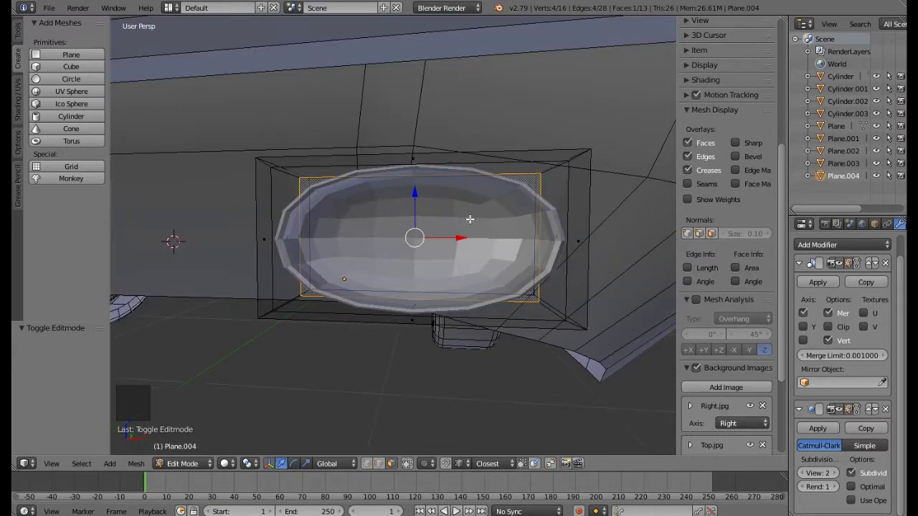
# Add two vertical loop cuts to the recessed box, sliding one close to each of its short ends.
pyautogui.hotkey('ctrl', 'r')
pyautogui.click(424, 219)
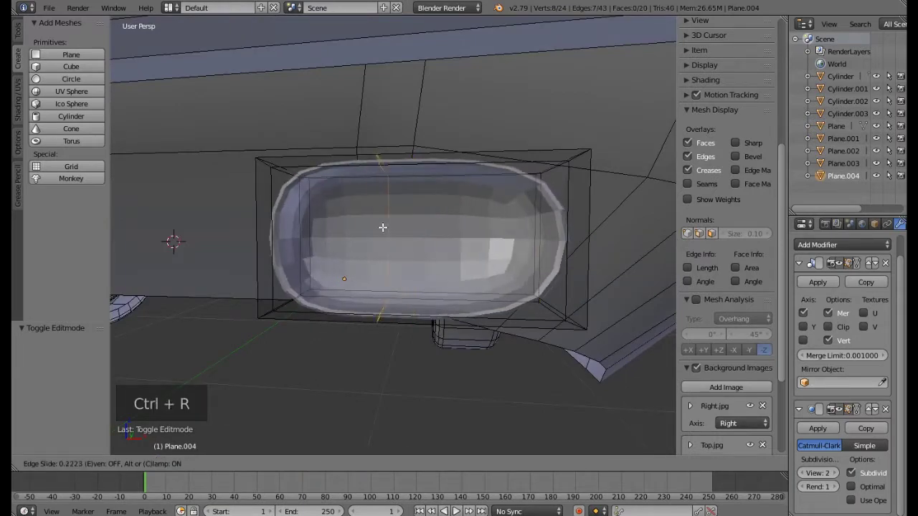
pyautogui.click(328, 234)
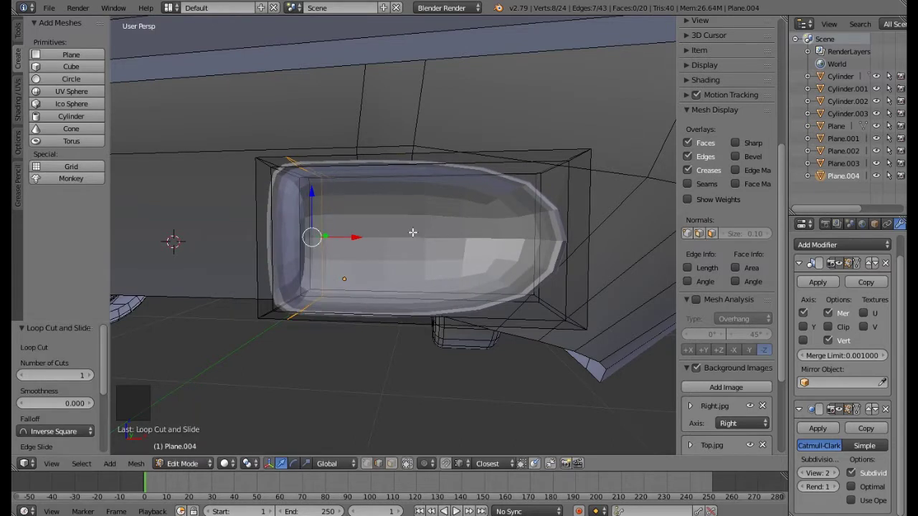
pyautogui.hotkey('ctrl', 'r')
pyautogui.click(447, 262)
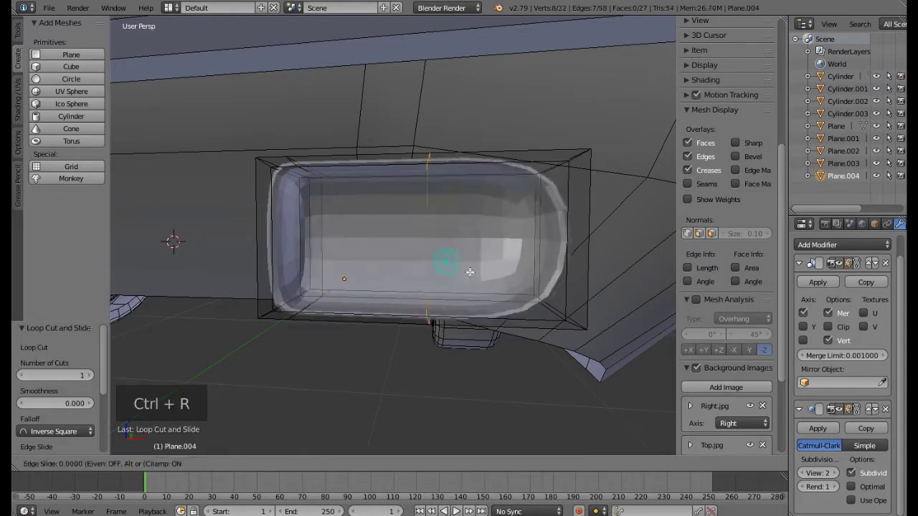
pyautogui.click(538, 307)
pyautogui.moveTo(537, 302); pyautogui.dragTo(452, 246, button='middle')
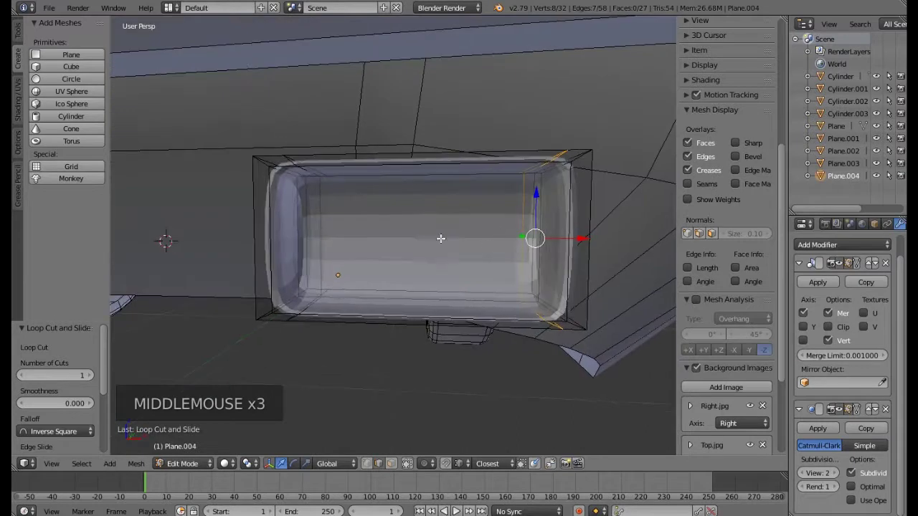
# Try a horizontal loop cut through the middle of the recessed box, and undo it.
pyautogui.hotkey('ctrl', 'r')
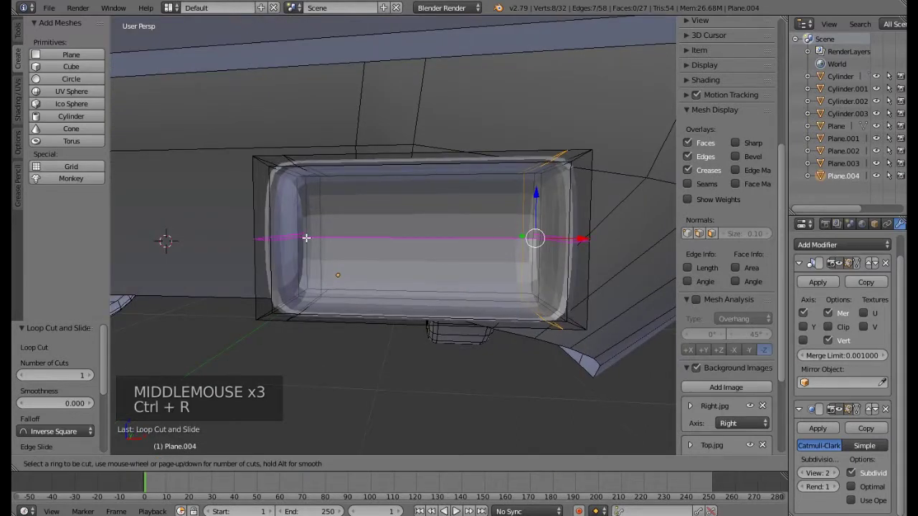
pyautogui.click(307, 237)
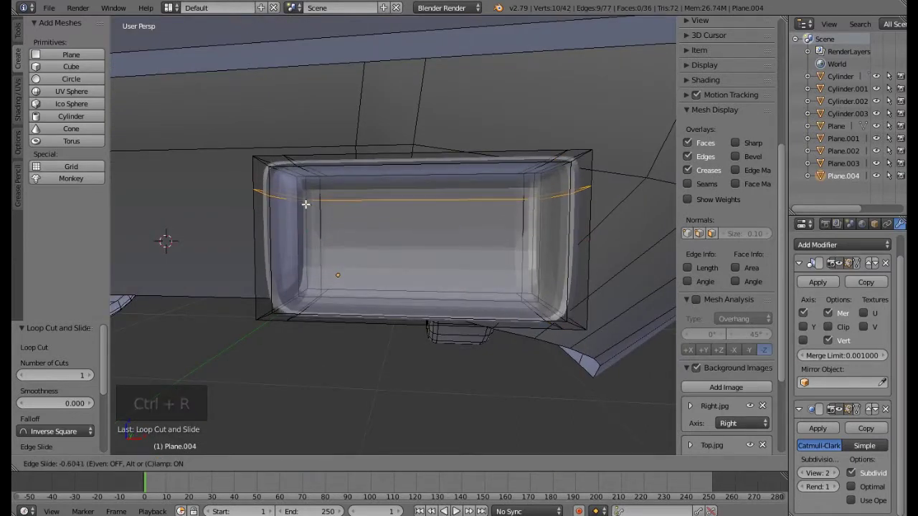
pyautogui.rightClick(306, 204)
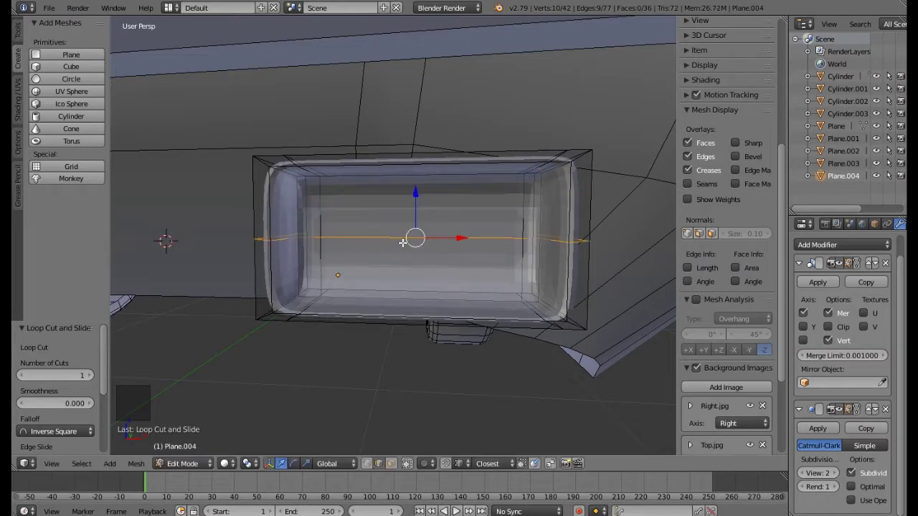
pyautogui.hotkey('ctrl', 'z')
# Finish editing the recessed box's mesh and set its viewport subdivisions to 1.
pyautogui.scroll(-2, 449, 269)
pyautogui.moveTo(445, 270); pyautogui.dragTo(396, 295, button='middle')
pyautogui.press('Tab')
pyautogui.scroll(-3, 367, 269)
pyautogui.press('a')
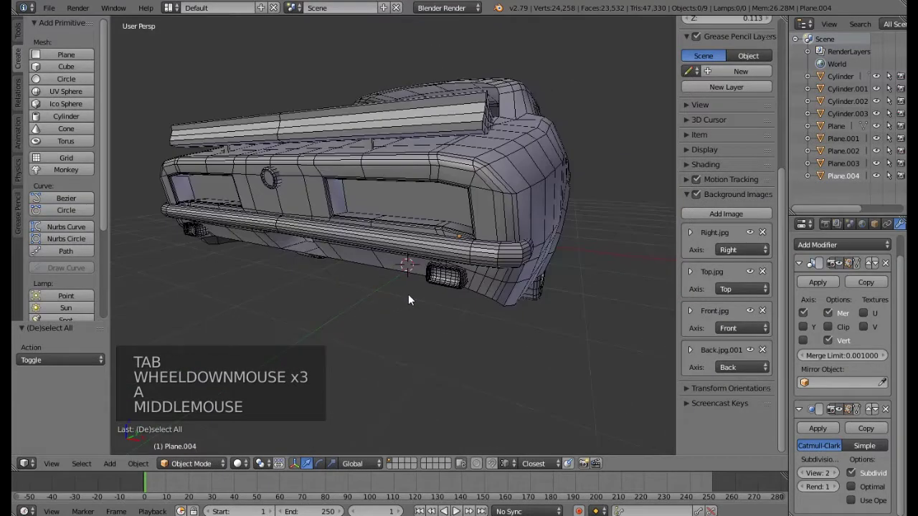
pyautogui.scroll(4, 408, 294)
pyautogui.scroll(3, 530, 270)
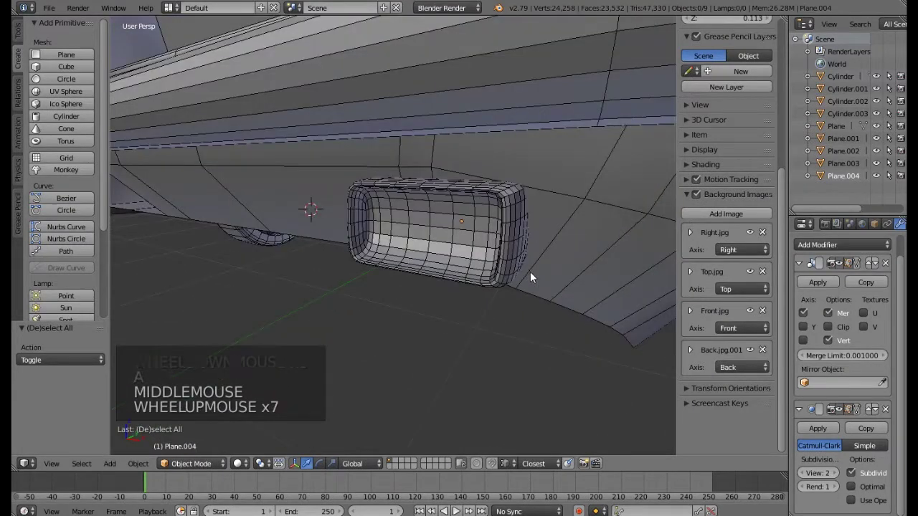
pyautogui.click(828, 472)
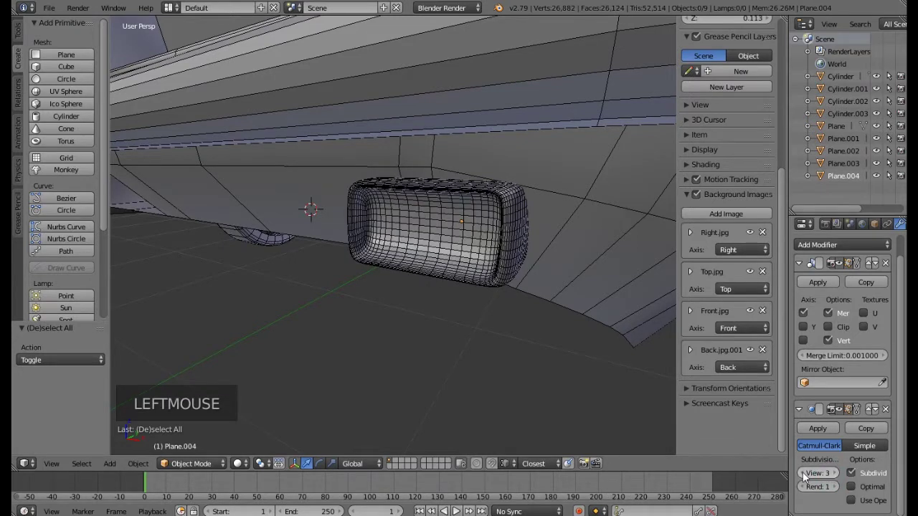
pyautogui.click(803, 474)
# Examine the mirrored recessed boxes beneath the rear bumper from behind and up close.
pyautogui.moveTo(477, 308); pyautogui.dragTo(473, 276, button='middle')
pyautogui.rightClick(414, 278)
pyautogui.press('KP_Decimal')
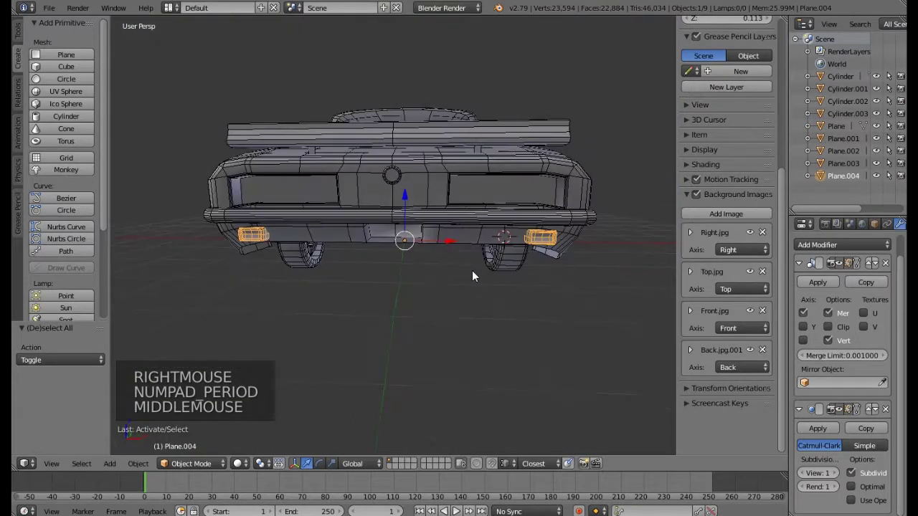
pyautogui.press('z')
pyautogui.press('z')
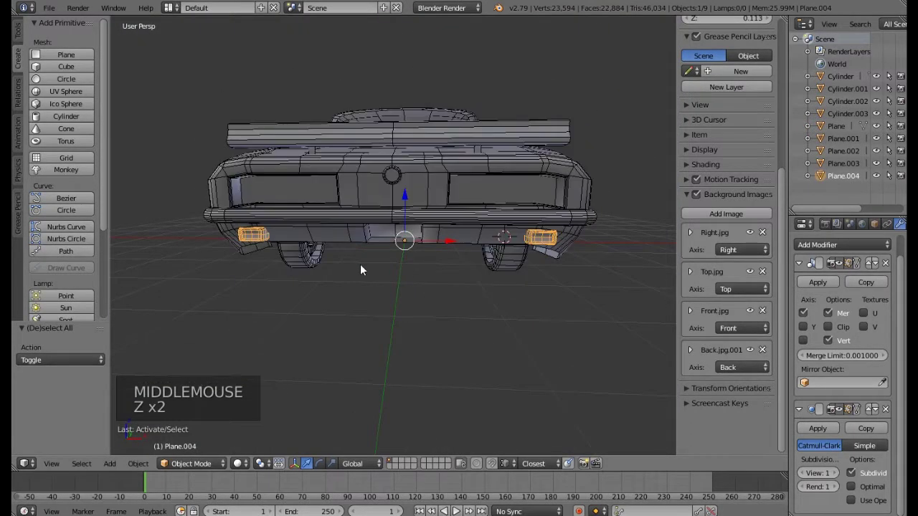
pyautogui.press('a')
pyautogui.moveTo(366, 260); pyautogui.dragTo(522, 251, button='middle')
pyautogui.scroll(4, 555, 247)
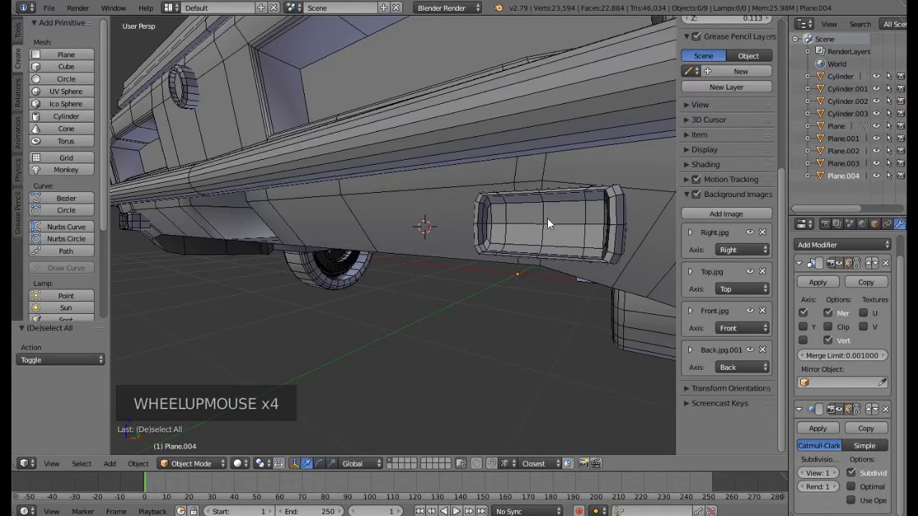
# Separate the back face inside the box's recess into its own object and return to Object Mode.
pyautogui.rightClick(547, 219)
pyautogui.press('Tab')
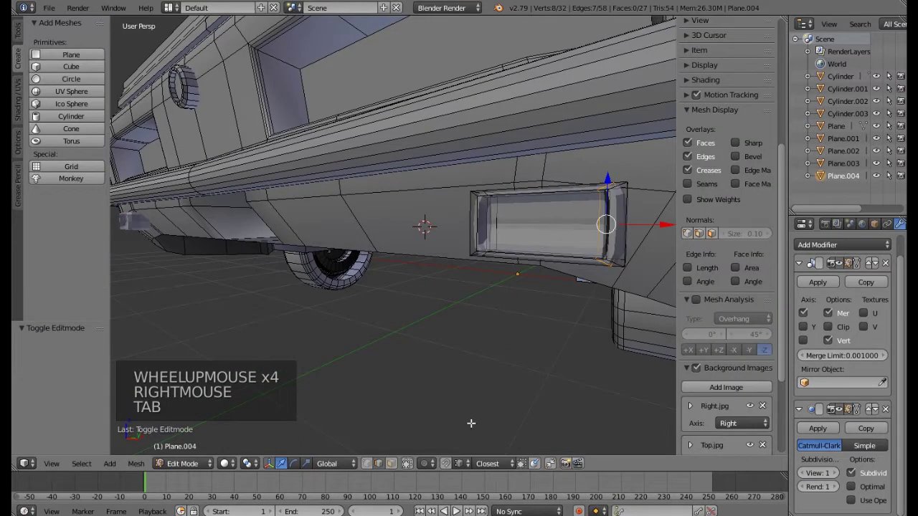
pyautogui.click(391, 463)
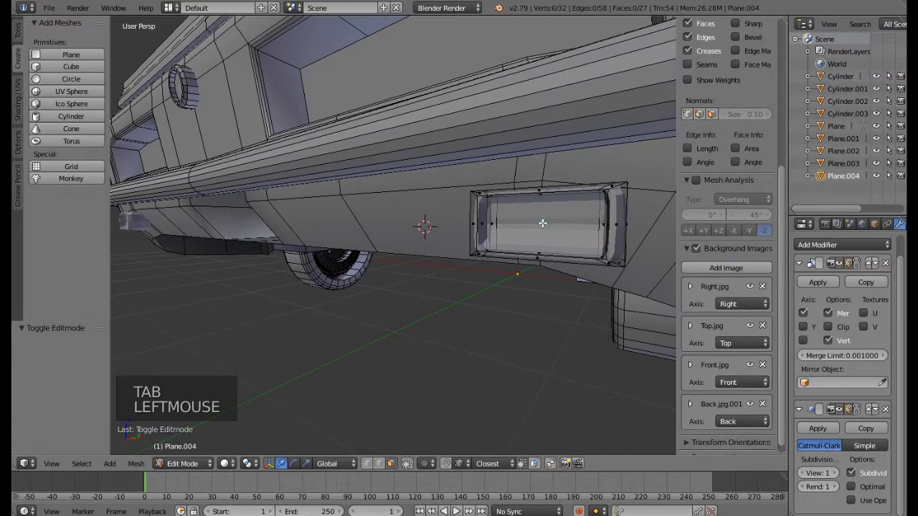
pyautogui.rightClick(543, 224)
pyautogui.moveTo(547, 262); pyautogui.dragTo(525, 234, button='middle')
pyautogui.press('p')
pyautogui.click(534, 267)
pyautogui.press('Tab')
pyautogui.scroll(-2, 548, 262)
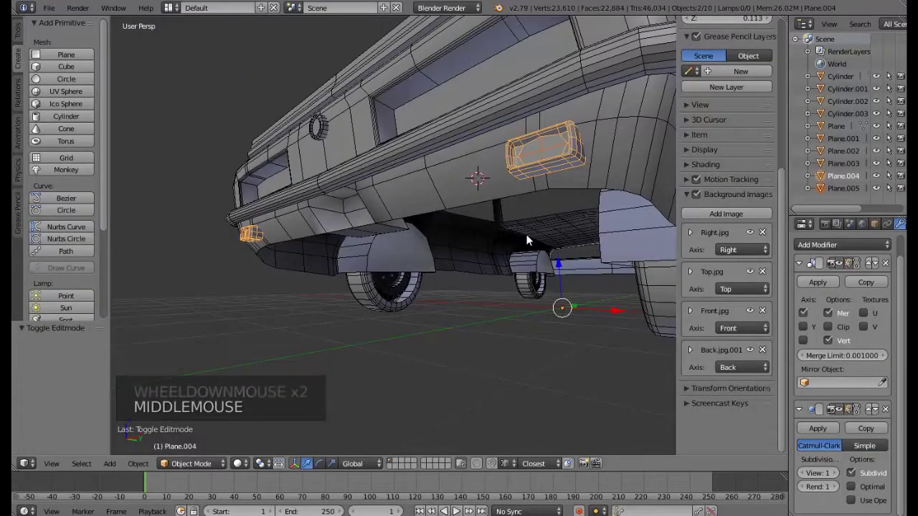
# Undo the separation of the recessed box's back face, select the car body, and check the tail lights in the reference render.
pyautogui.hotkey('ctrl', 'z')
pyautogui.moveTo(457, 184); pyautogui.dragTo(510, 185, button='middle')
pyautogui.scroll(-2, 550, 240)
pyautogui.scroll(3, 517, 195)
pyautogui.rightClick(502, 201)
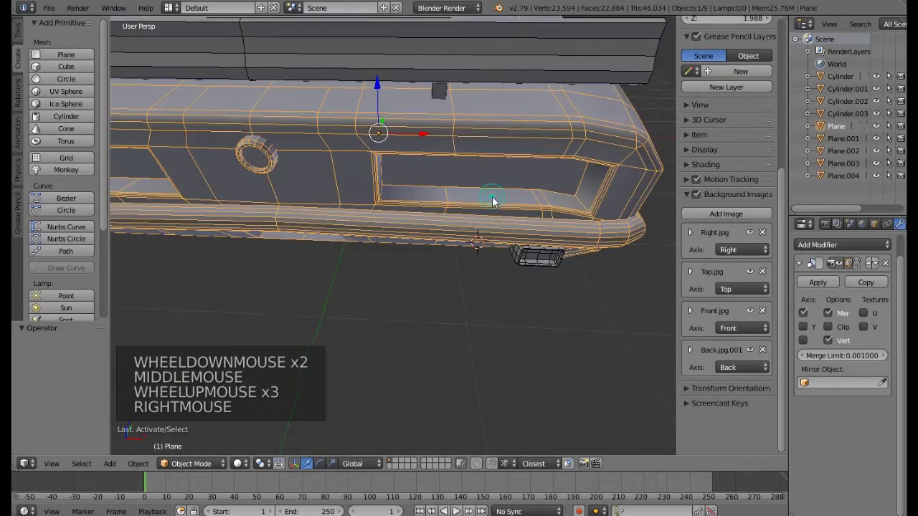
pyautogui.click(576, 472)
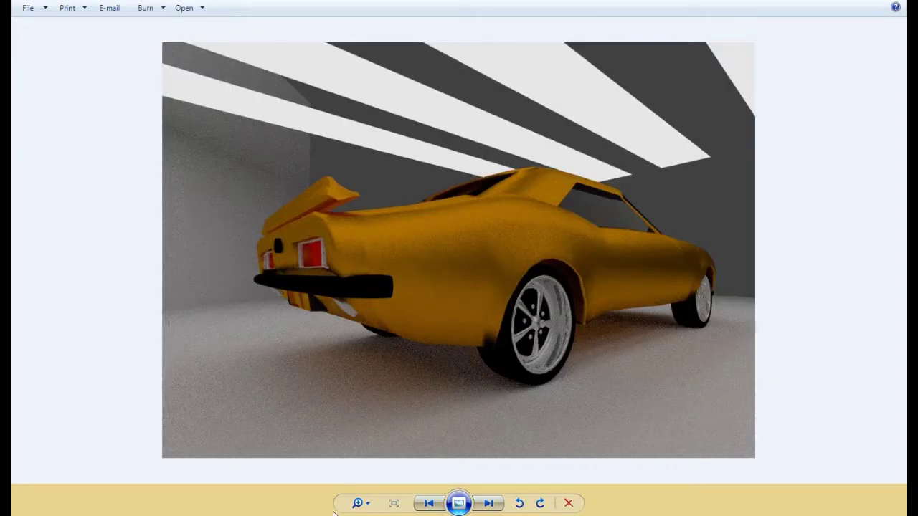
pyautogui.click(395, 515)
# Select the loop of inner wall faces in the body's tail-light recess and duplicate it in place.
pyautogui.press('Tab')
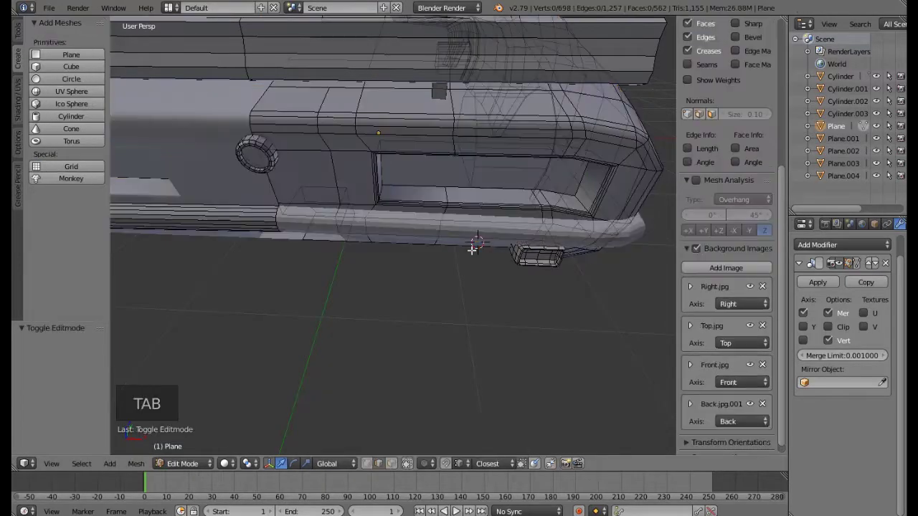
pyautogui.click(391, 464)
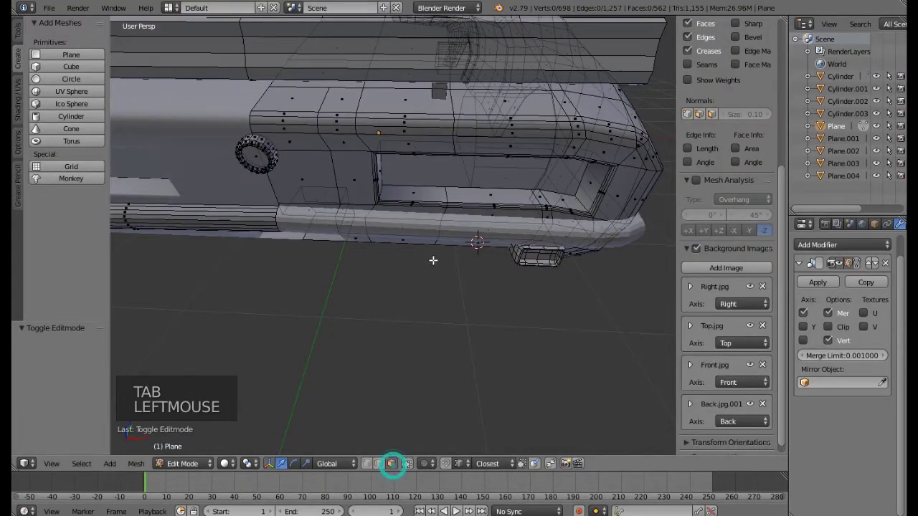
pyautogui.rightClick(489, 194)
pyautogui.keyDown('alt'); pyautogui.rightClick(466, 206); pyautogui.keyUp('alt')
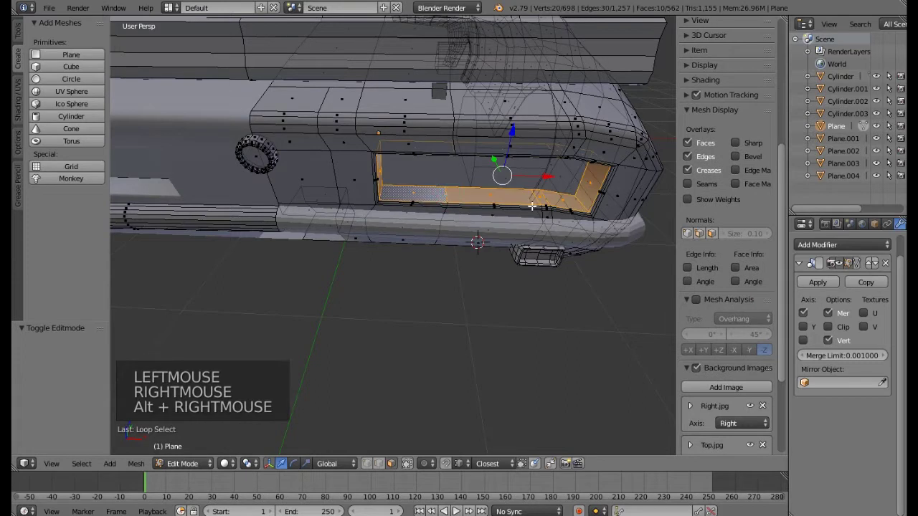
pyautogui.moveTo(447, 207); pyautogui.dragTo(528, 202, button='middle')
pyautogui.press('KP_Decimal')
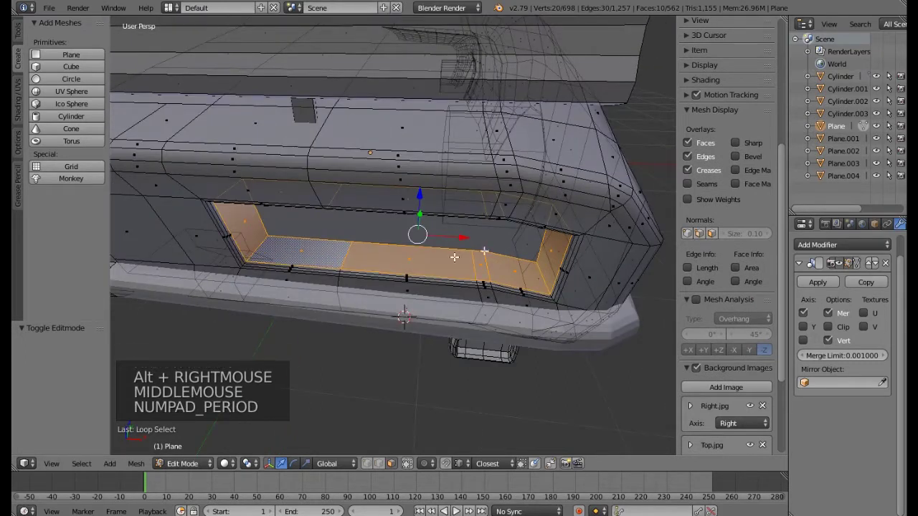
pyautogui.moveTo(413, 242); pyautogui.dragTo(438, 252, button='middle')
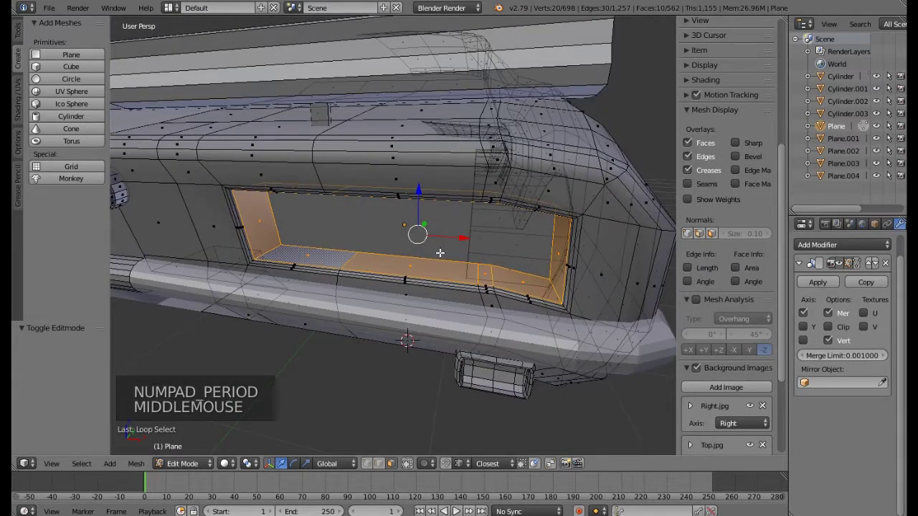
pyautogui.hotkey('shift', 'd')
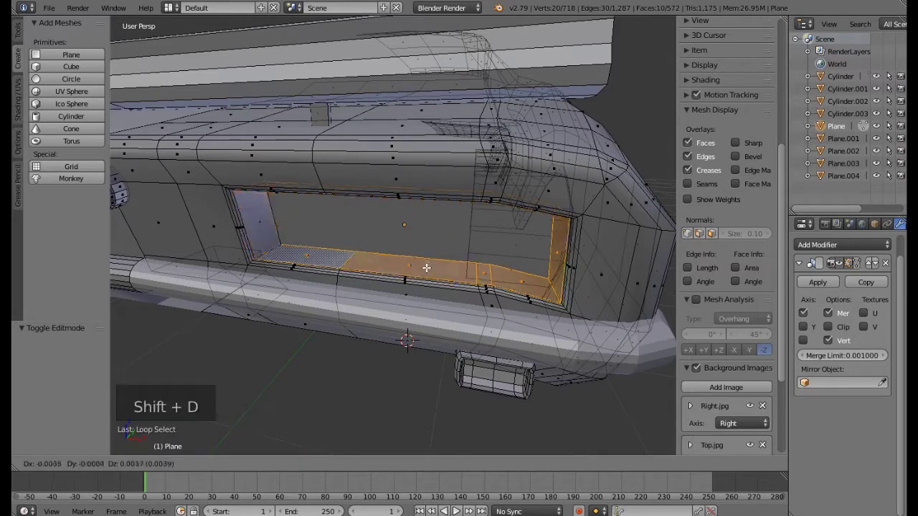
pyautogui.rightClick(423, 262)
pyautogui.moveTo(423, 257); pyautogui.dragTo(430, 226, button='middle')
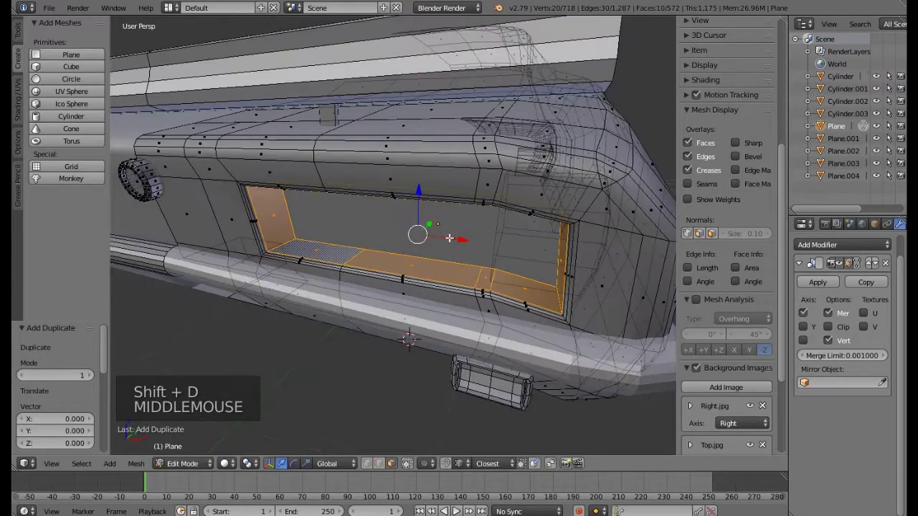
# Scale the duplicated recess walls to about 0.946, separate them into their own object, and return to Object Mode.
pyautogui.press('s')
pyautogui.press('s')
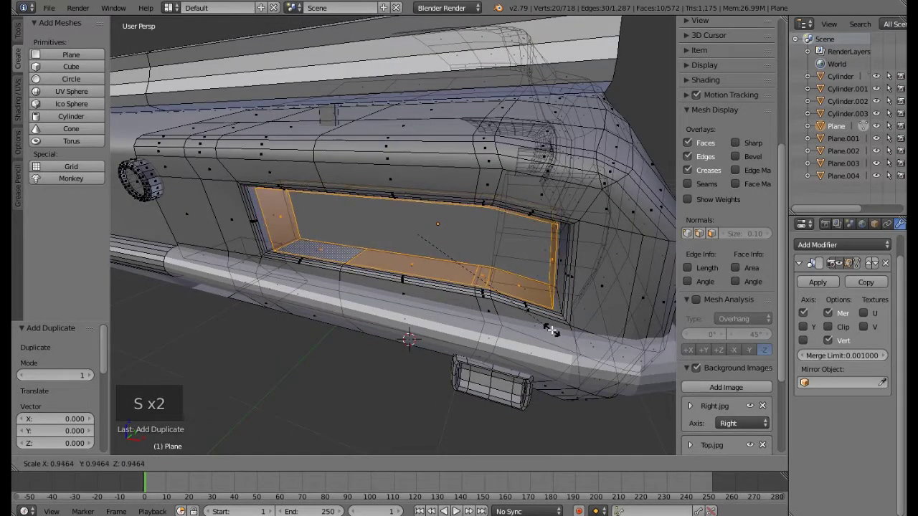
pyautogui.click(551, 330)
pyautogui.moveTo(476, 320); pyautogui.dragTo(464, 273, button='middle')
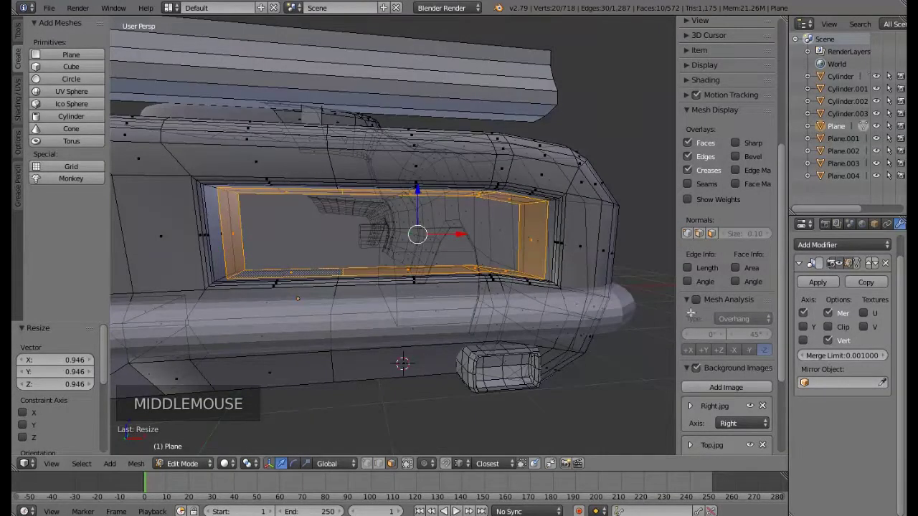
pyautogui.moveTo(624, 316); pyautogui.dragTo(461, 317, button='middle')
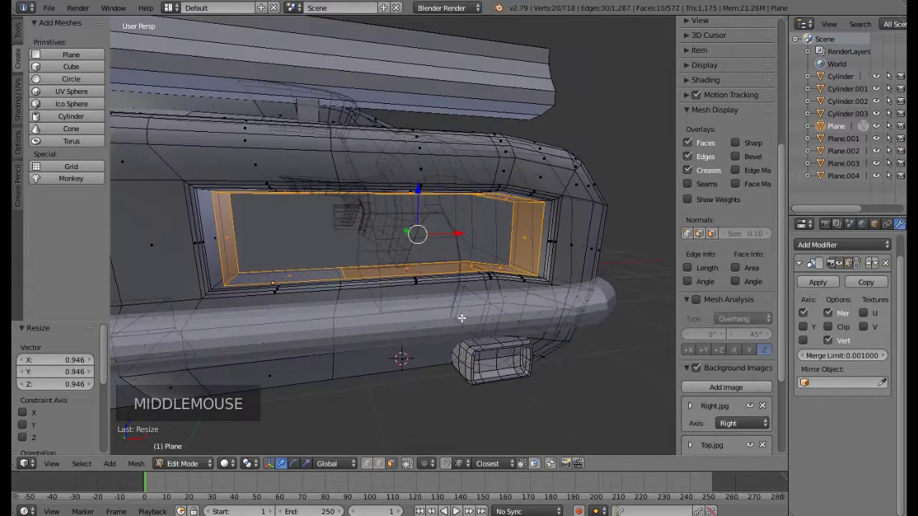
pyautogui.press('p')
pyautogui.click(430, 319)
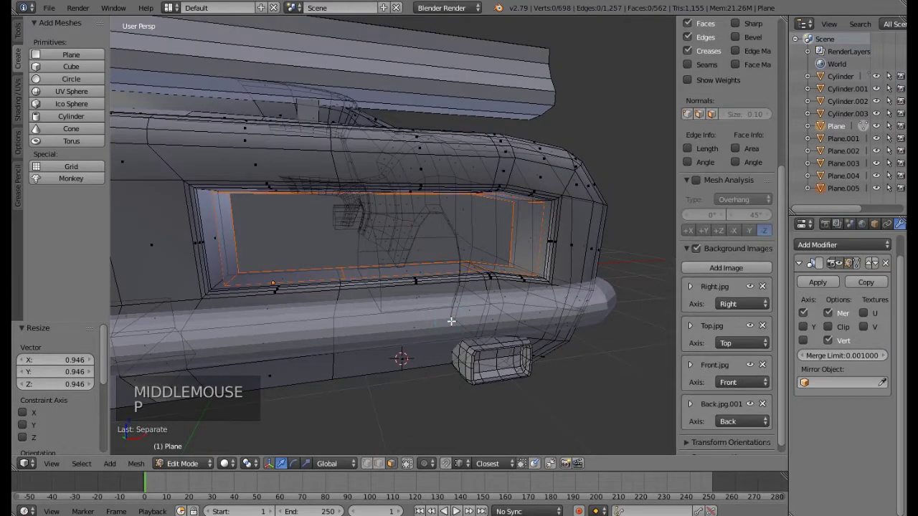
pyautogui.press('Tab')
# Add a Solidify modifier to the separated tail-light frame with a thickness of 0.0130.
pyautogui.rightClick(536, 241)
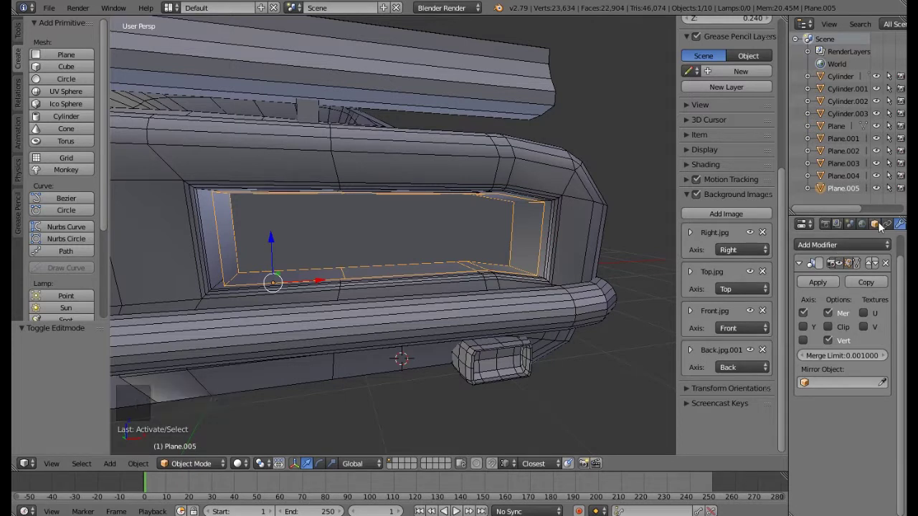
pyautogui.click(828, 245)
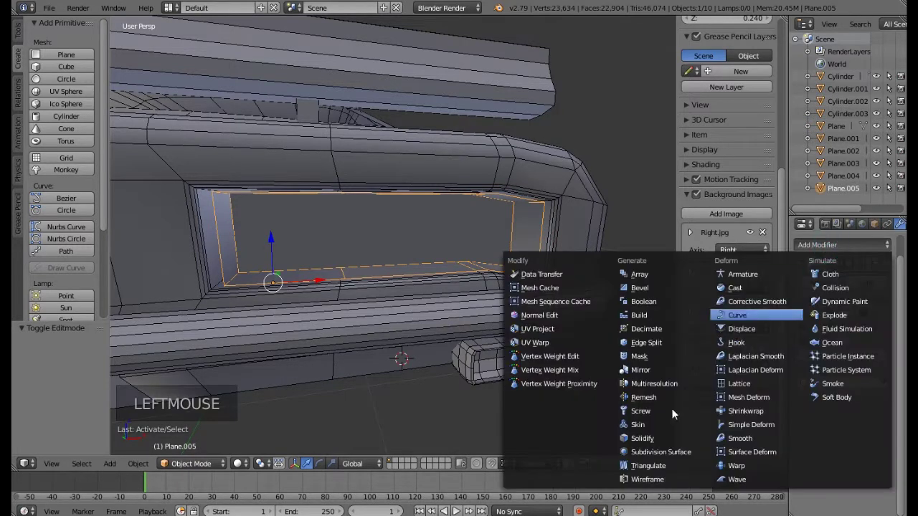
pyautogui.click(642, 438)
pyautogui.moveTo(439, 288); pyautogui.dragTo(393, 215, button='middle')
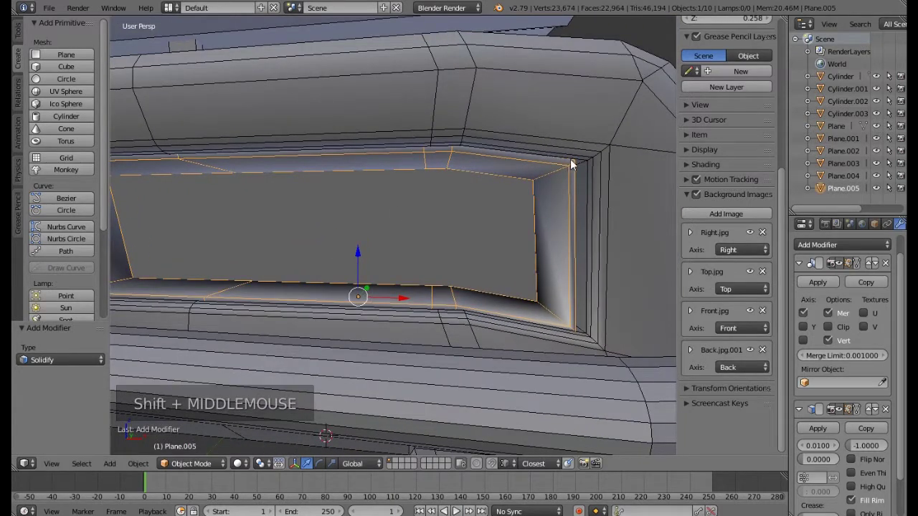
pyautogui.moveTo(818, 450)
pyautogui.mouseDown()
pyautogui.moveTo(857, 450)
pyautogui.moveTo(828, 450)
pyautogui.mouseUp()
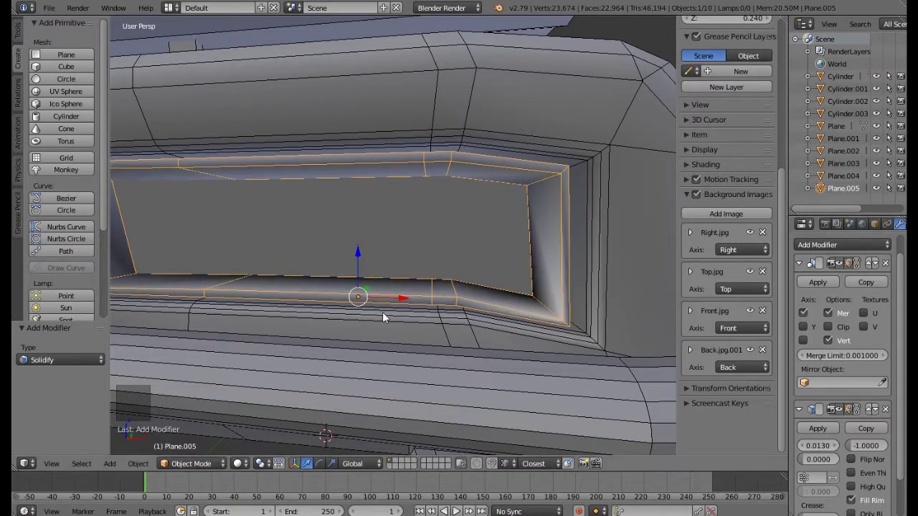
# Scale the tail-light frame's entire mesh by about 1.033 to fit the recess, and leave Edit Mode.
pyautogui.scroll(-3, 381, 312)
pyautogui.moveTo(381, 312); pyautogui.dragTo(412, 287, button='middle')
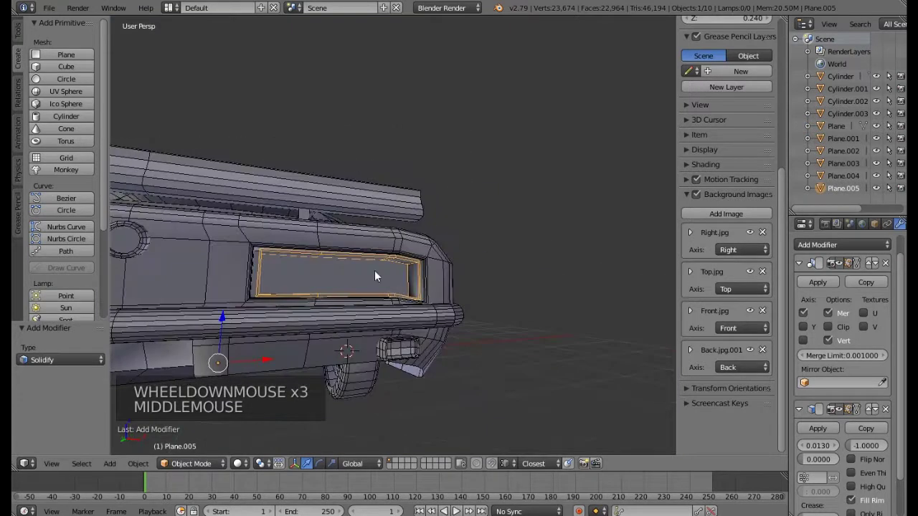
pyautogui.scroll(1, 357, 264)
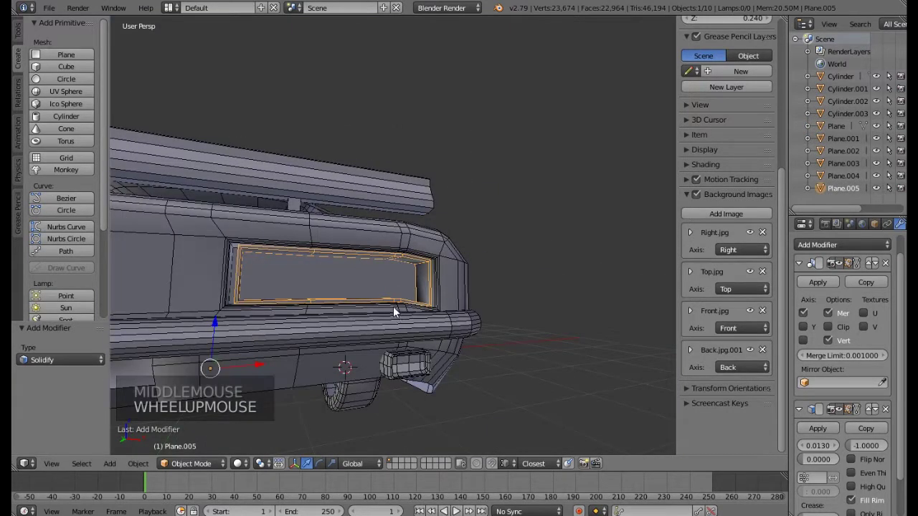
pyautogui.press('Tab')
pyautogui.press('a')
pyautogui.press('a')
pyautogui.moveTo(379, 301); pyautogui.dragTo(352, 304, button='middle')
pyautogui.scroll(2, 351, 303)
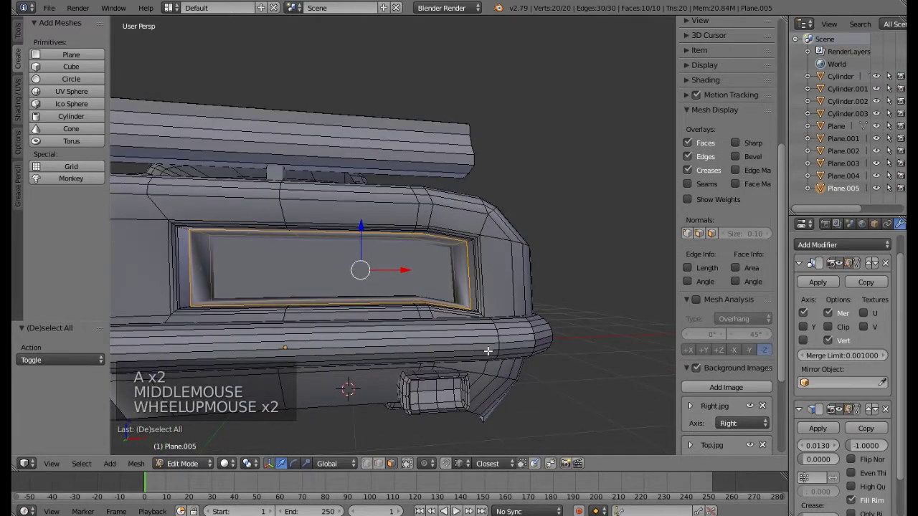
pyautogui.press('s')
pyautogui.press('s')
pyautogui.press('s')
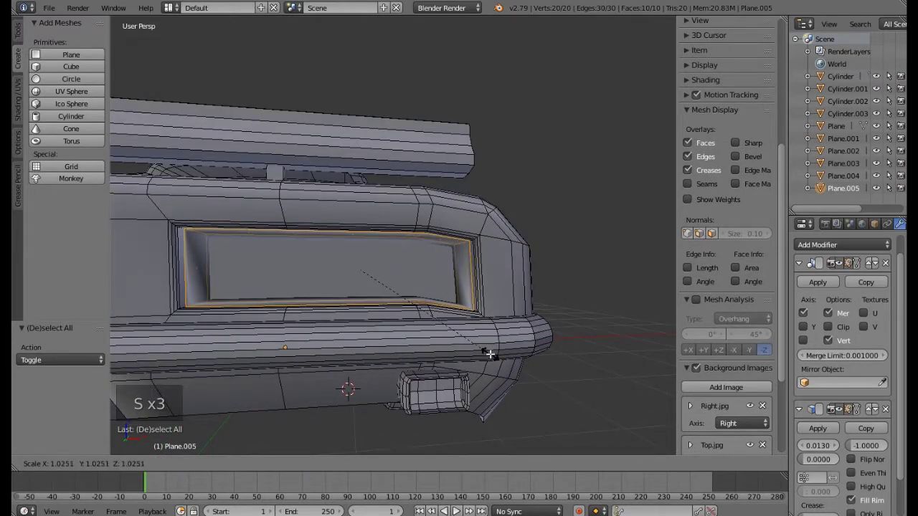
pyautogui.click(488, 355)
pyautogui.moveTo(489, 356); pyautogui.dragTo(527, 325, button='middle')
pyautogui.scroll(1, 526, 325)
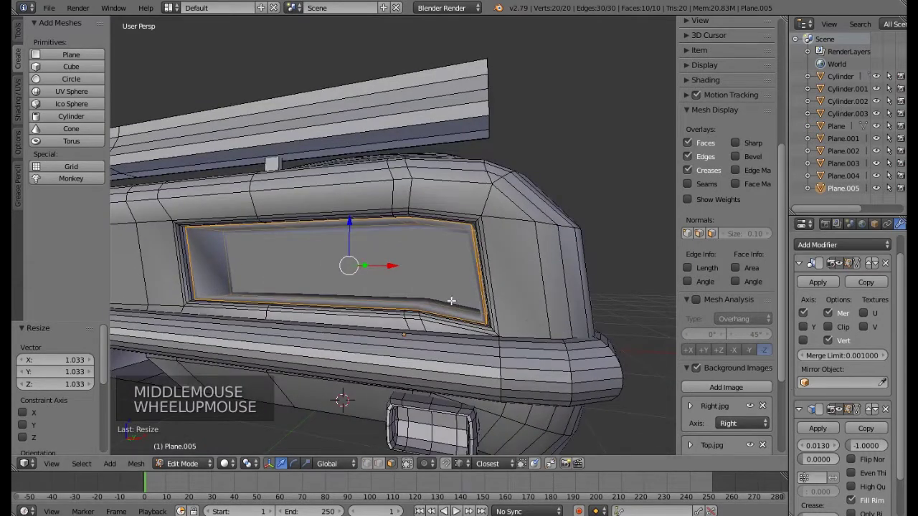
pyautogui.press('Tab')
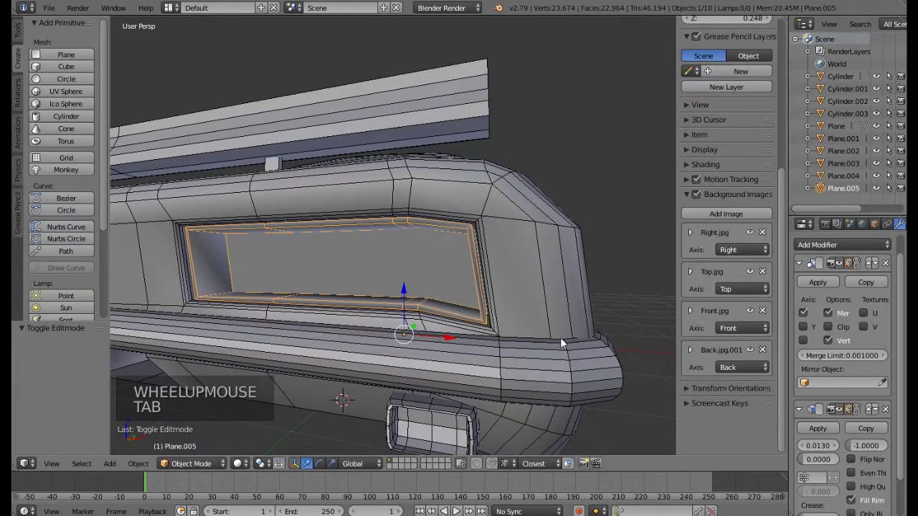
# Set the frame's Solidify thickness to 0.0170 and apply the modifier.
pyautogui.click(818, 446)
pyautogui.moveTo(818, 445); pyautogui.dragTo(831, 445)
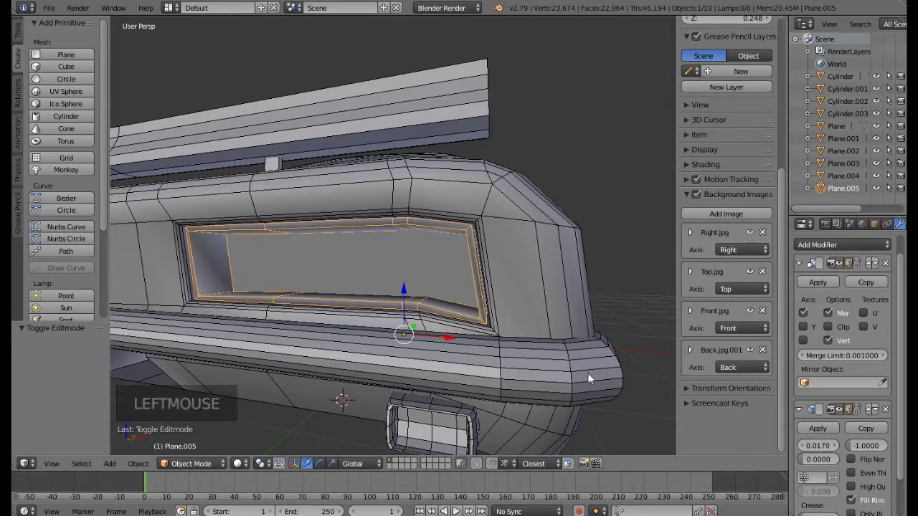
pyautogui.click(823, 428)
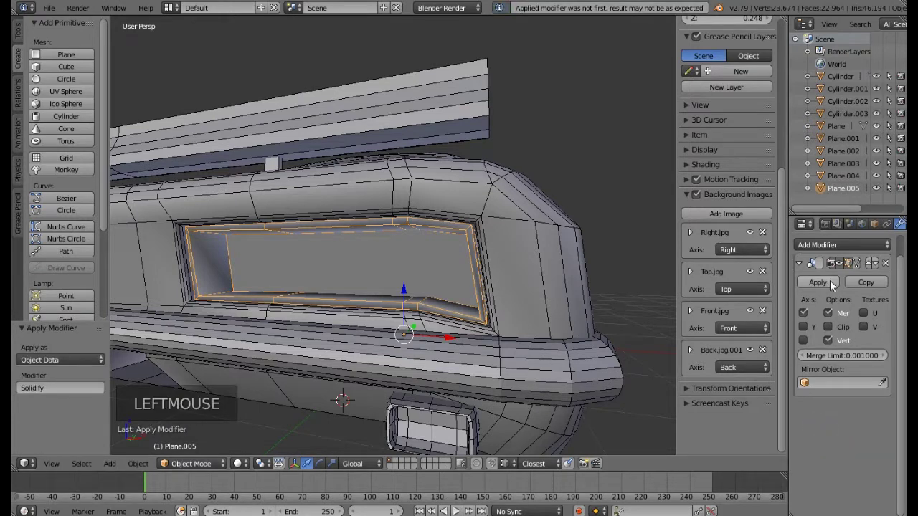
# Bridge the narrow upper and lower inner faces at the frame's bend to form a vertical divider, and return to Object Mode.
pyautogui.moveTo(545, 265); pyautogui.dragTo(443, 406, button='middle')
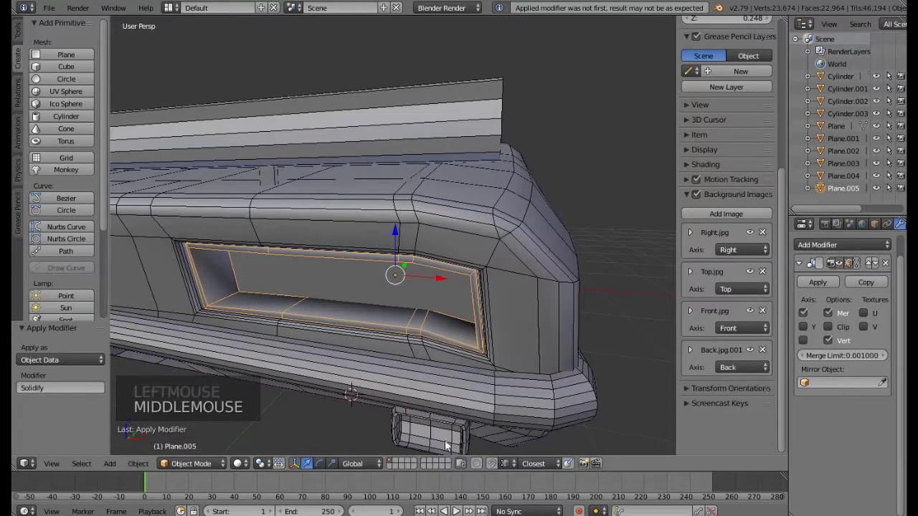
pyautogui.press('Tab')
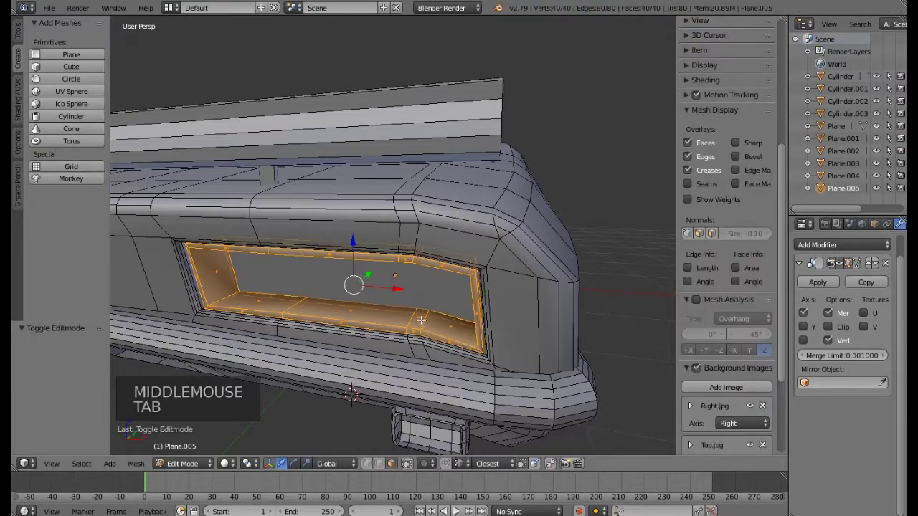
pyautogui.rightClick(414, 327)
pyautogui.moveTo(414, 327)
pyautogui.mouseDown(button='middle')
pyautogui.moveTo(405, 254)
pyautogui.moveTo(410, 322)
pyautogui.mouseUp(button='middle')
pyautogui.keyDown('shift'); pyautogui.rightClick(407, 252); pyautogui.keyUp('shift')
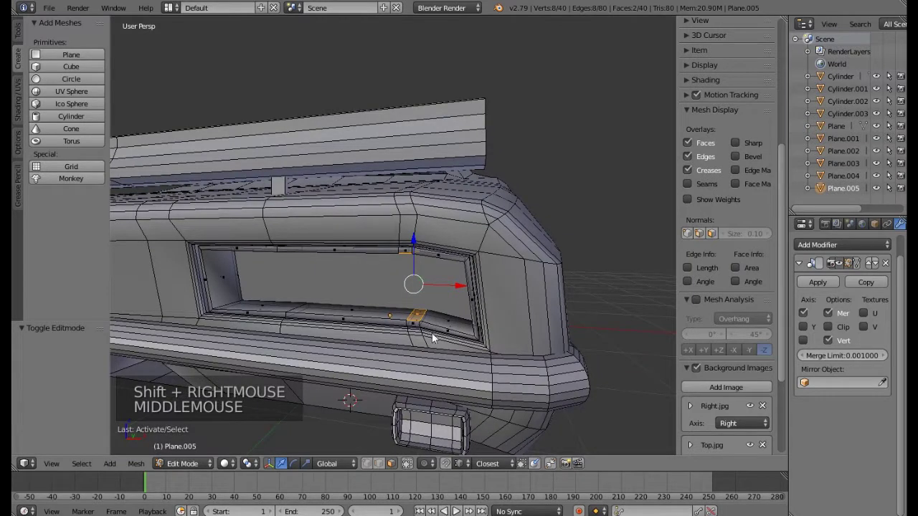
pyautogui.hotkey('ctrl', 'e')
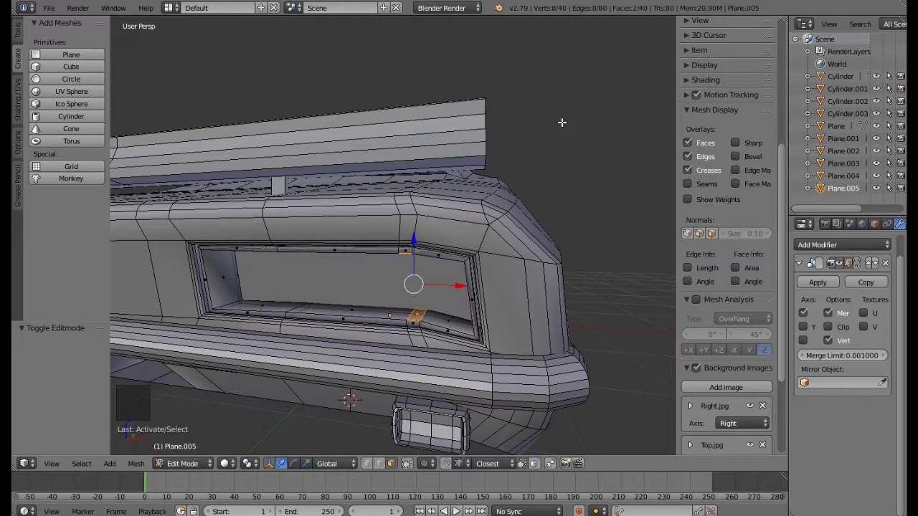
pyautogui.keyDown('shift'); pyautogui.moveTo(502, 244); pyautogui.dragTo(417, 246, button='middle'); pyautogui.keyUp('shift')
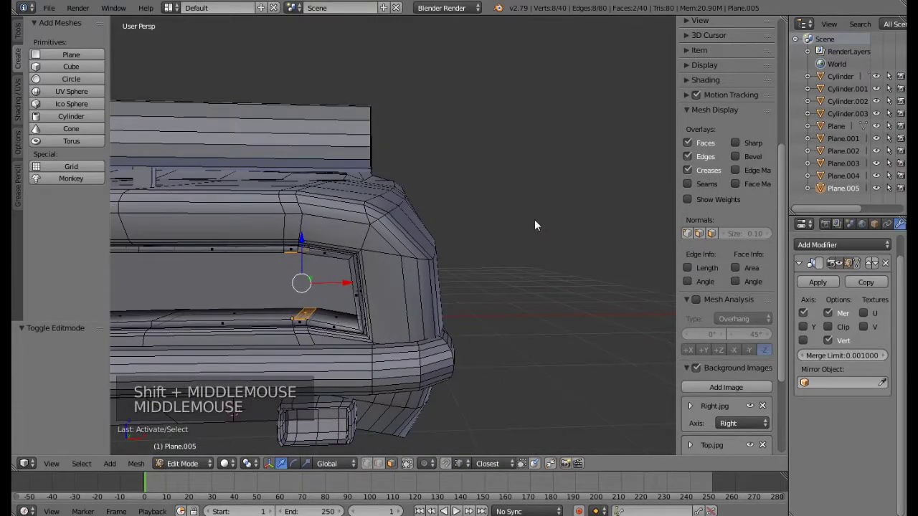
pyautogui.hotkey('ctrl', 'e')
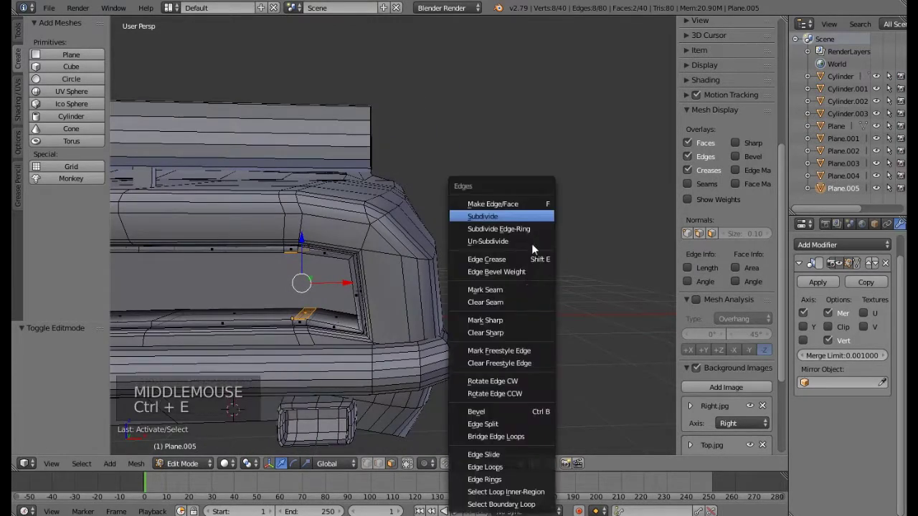
pyautogui.click(491, 440)
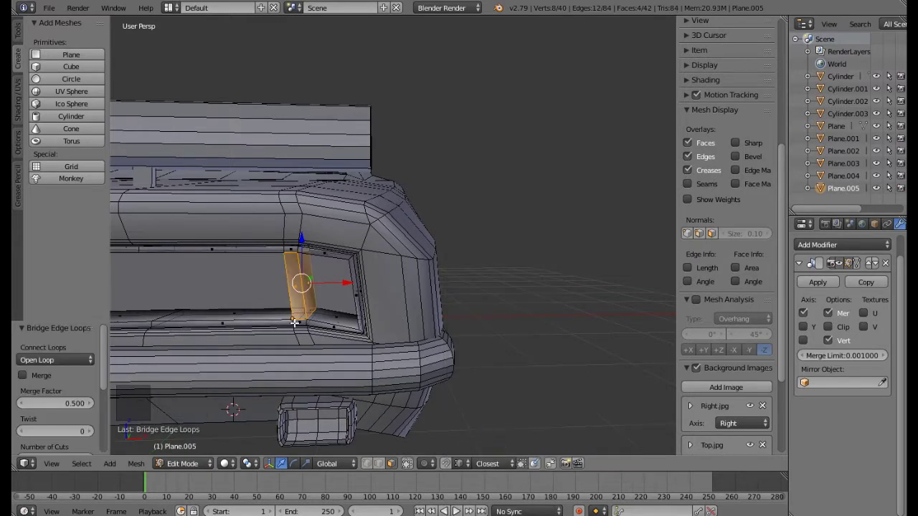
pyautogui.press('Tab')
# Compare the divided tail-light frame with the tail lights in the two rear reference renders.
pyautogui.scroll(-2, 296, 322)
pyautogui.keyDown('shift'); pyautogui.moveTo(301, 252); pyautogui.dragTo(402, 251, button='middle'); pyautogui.keyUp('shift')
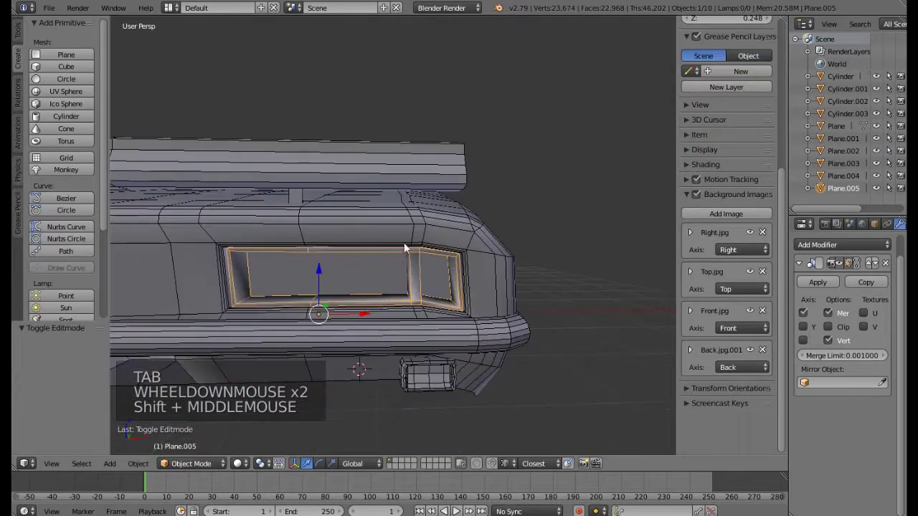
pyautogui.moveTo(414, 289); pyautogui.dragTo(390, 294, button='middle')
pyautogui.moveTo(523, 511)
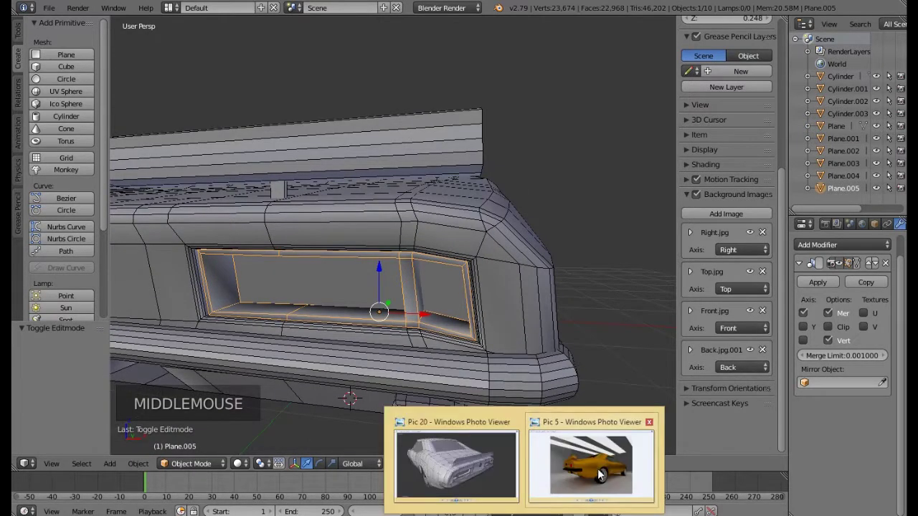
pyautogui.click(598, 468)
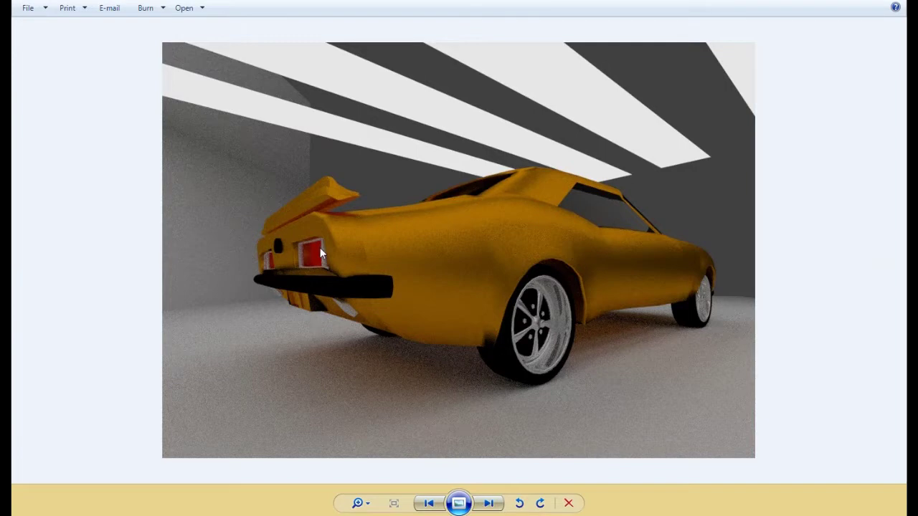
pyautogui.press('Right')
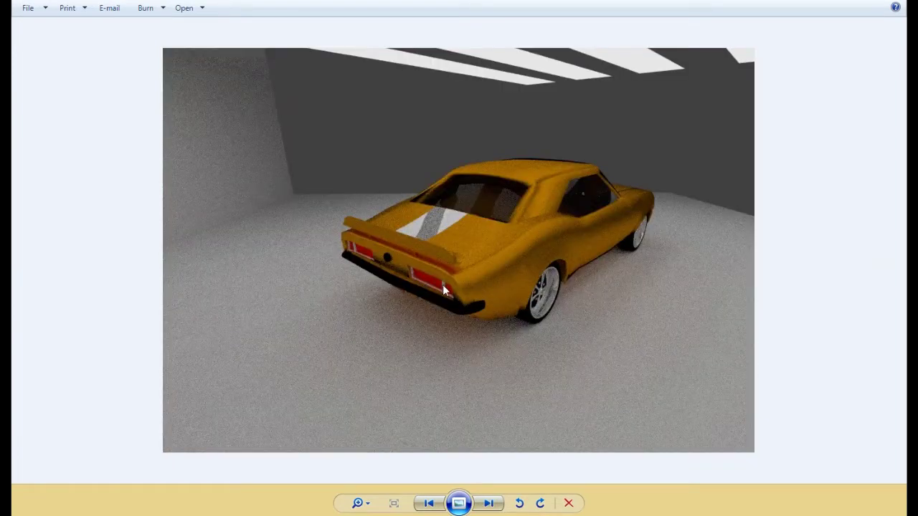
pyautogui.click(256, 514)
# Deselect everything and examine the whole car from behind, toggling the wireframe shading on and off.
pyautogui.moveTo(297, 352); pyautogui.dragTo(418, 343, button='middle')
pyautogui.scroll(-5, 300, 356)
pyautogui.scroll(-2, 446, 333)
pyautogui.press('z')
pyautogui.press('z')
pyautogui.press('a')
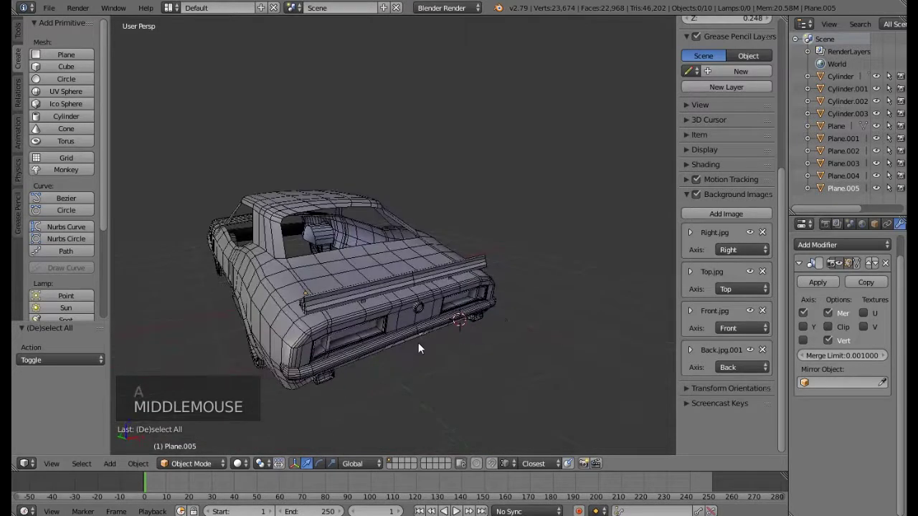